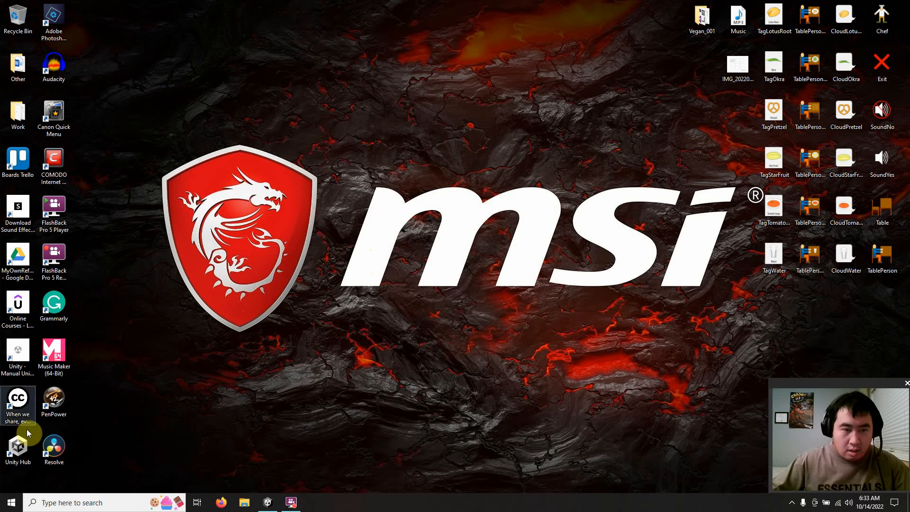
left_click(27, 447)
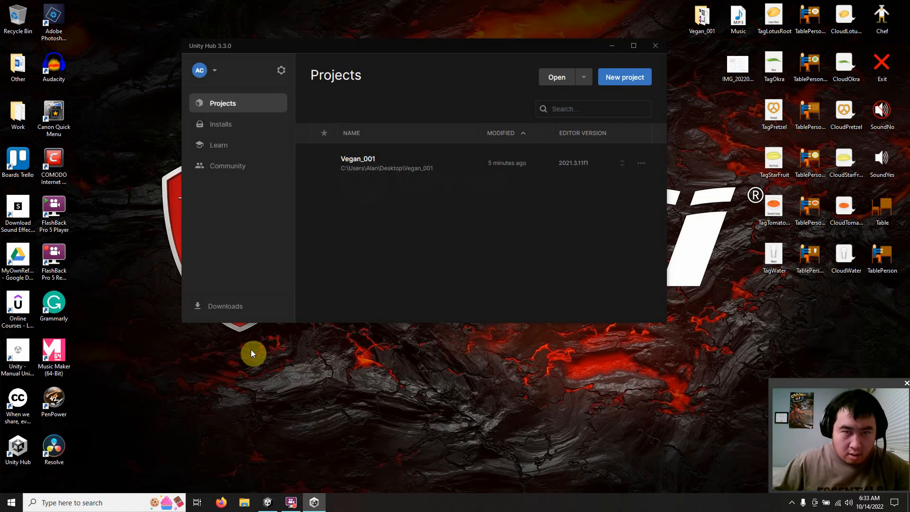
left_click(617, 80)
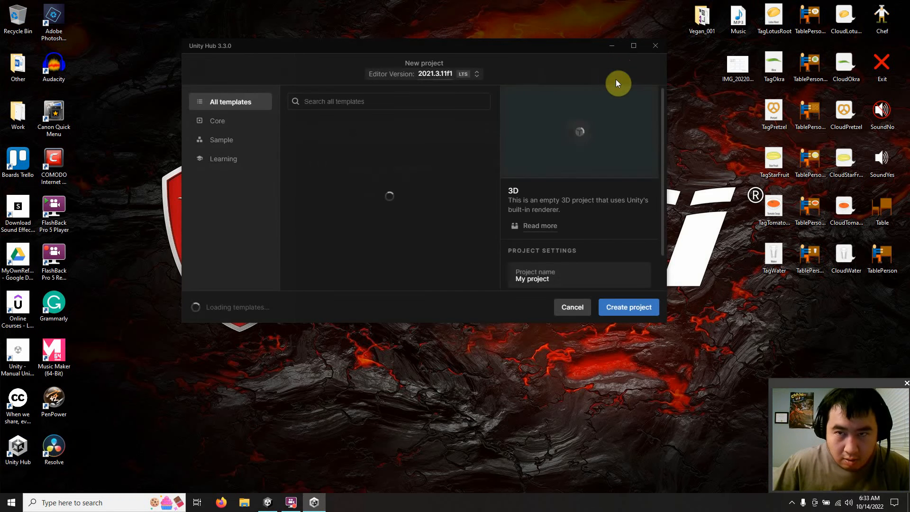
scroll(559, 240, "down", 1)
left_click(551, 242)
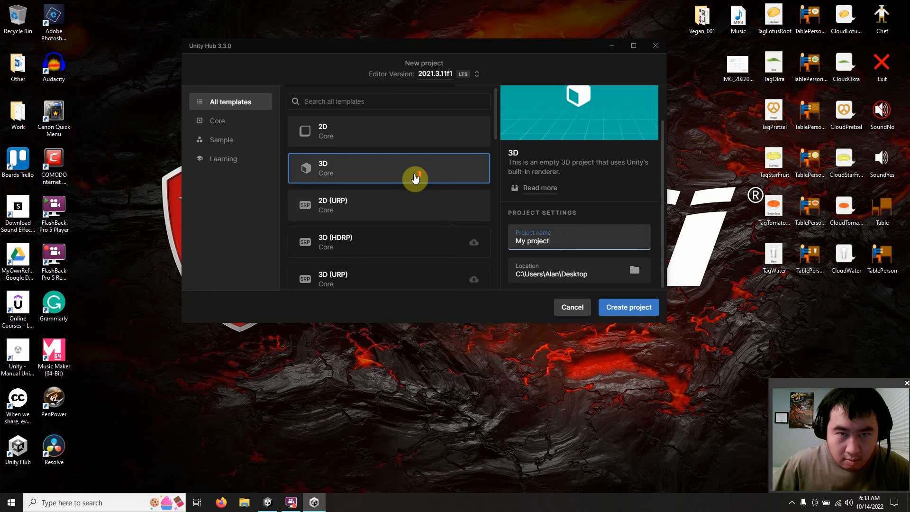
left_click(370, 139)
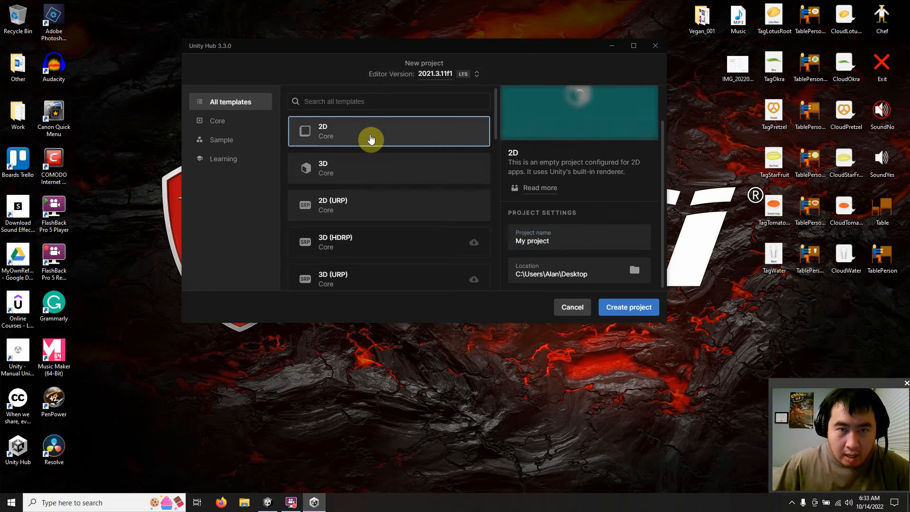
scroll(392, 146, "down", 5)
scroll(391, 146, "down", 3)
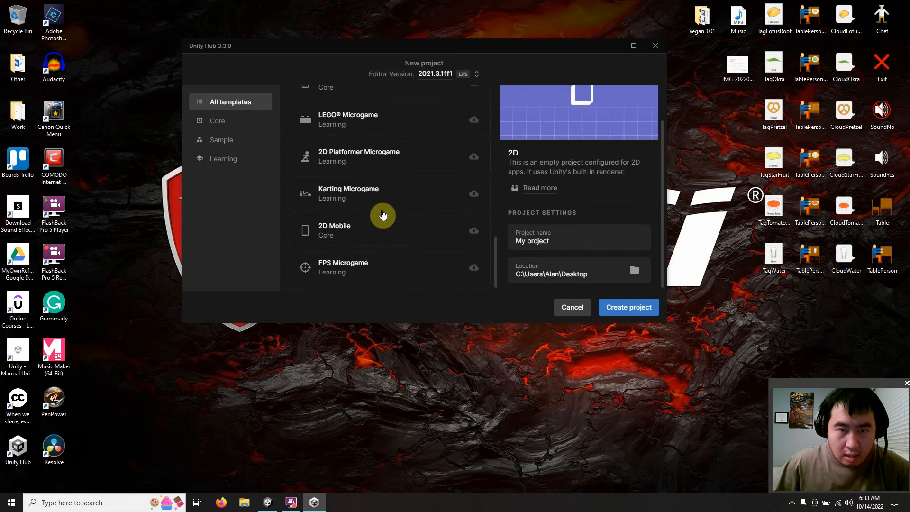
scroll(366, 236, "up", 8)
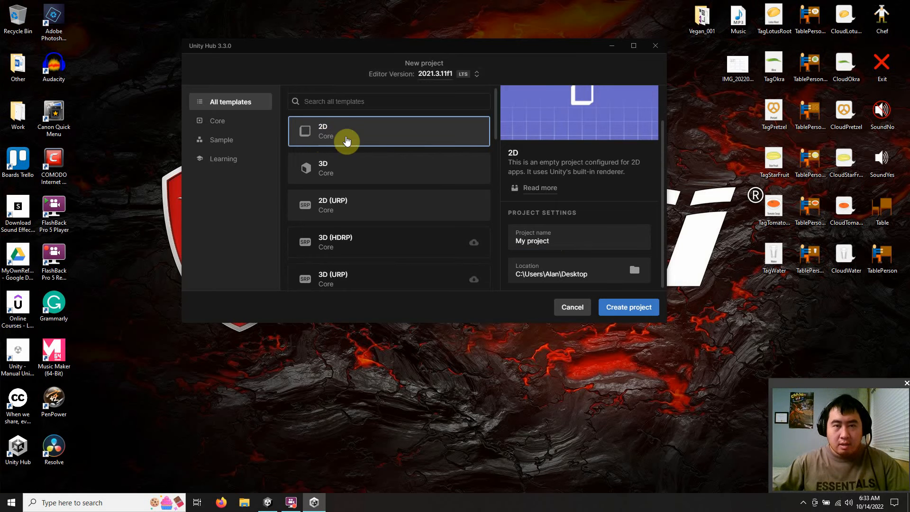
left_click(656, 46)
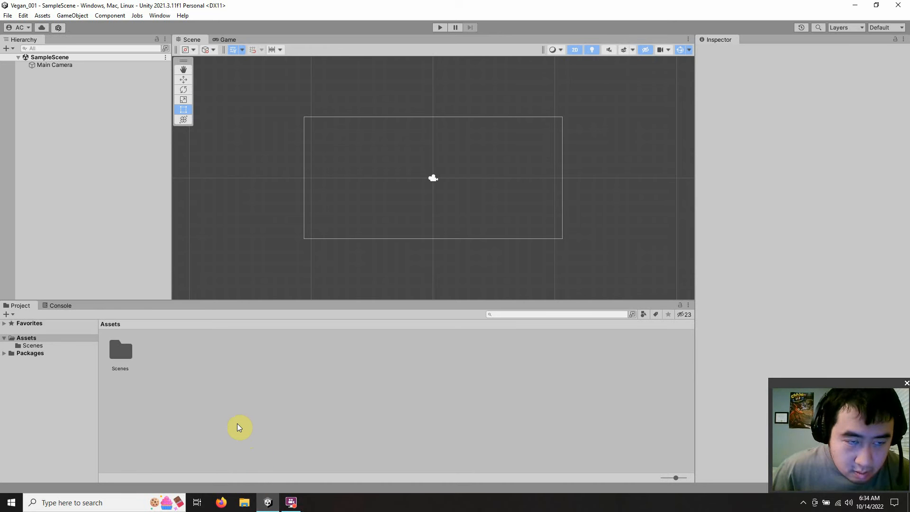
Step: Switch the project's build platform to Android in the build settings
left_click(7, 16)
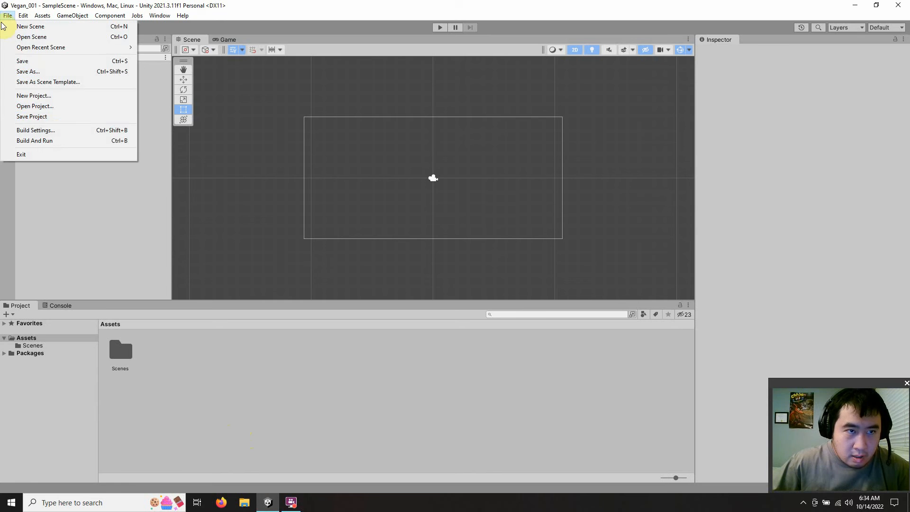
left_click(55, 132)
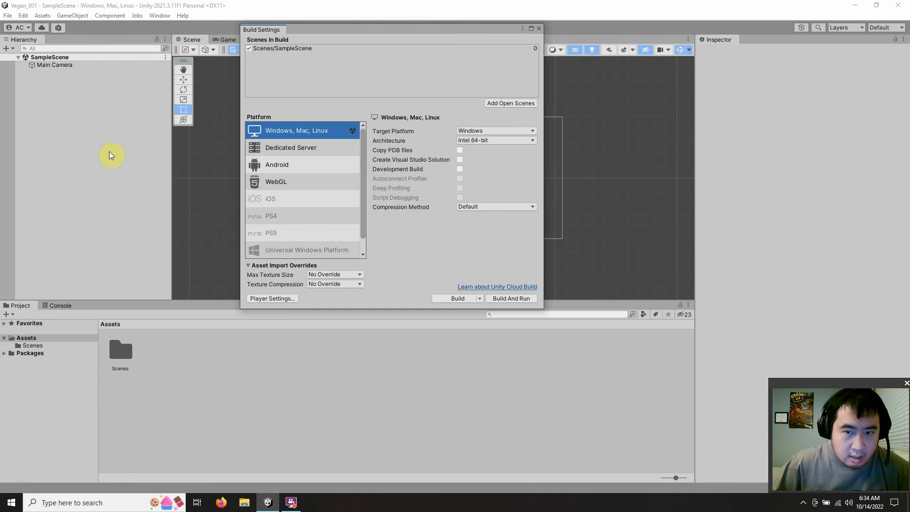
left_click(301, 168)
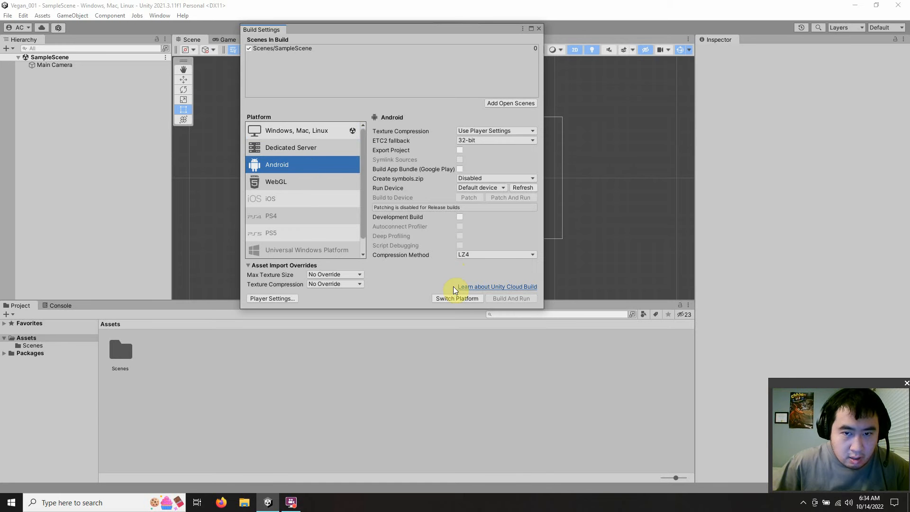
left_click(449, 299)
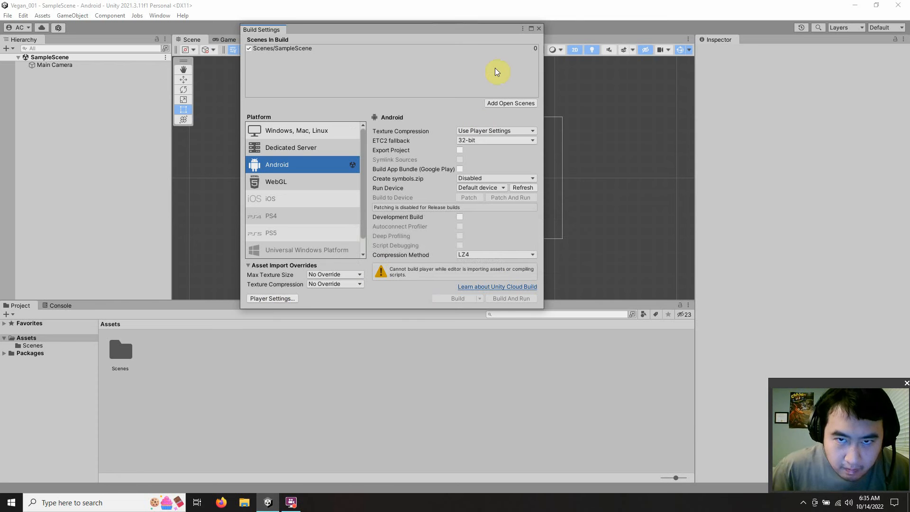
Step: Set the default orientation to Landscape Left in the Android player's Resolution and Presentation settings
left_click(284, 300)
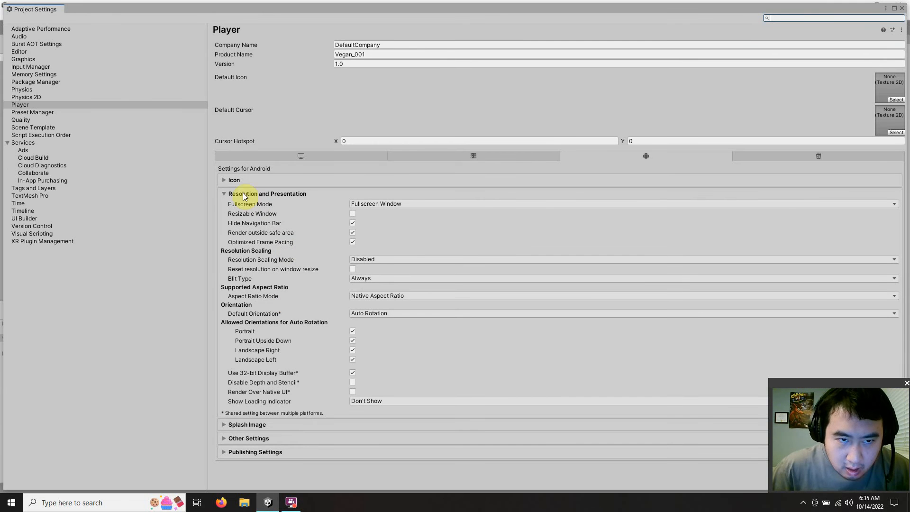
left_click(223, 194)
left_click(223, 194)
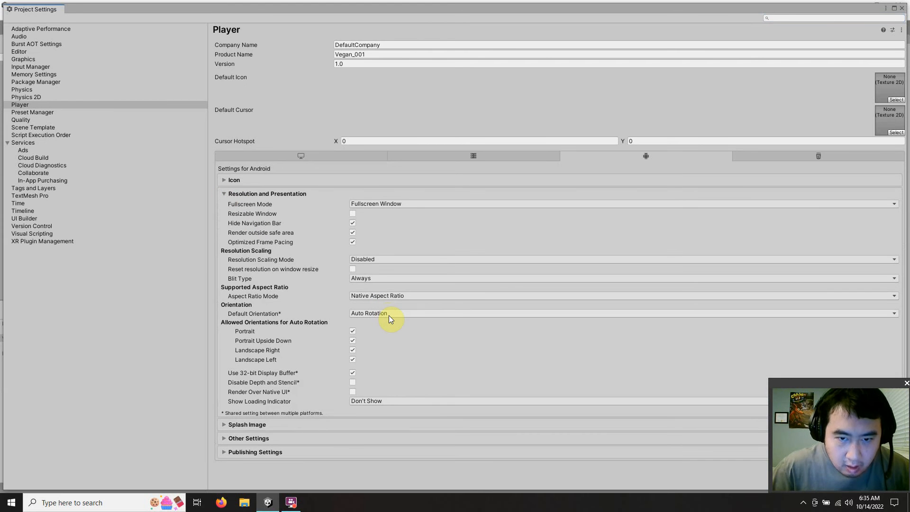
left_click(390, 315)
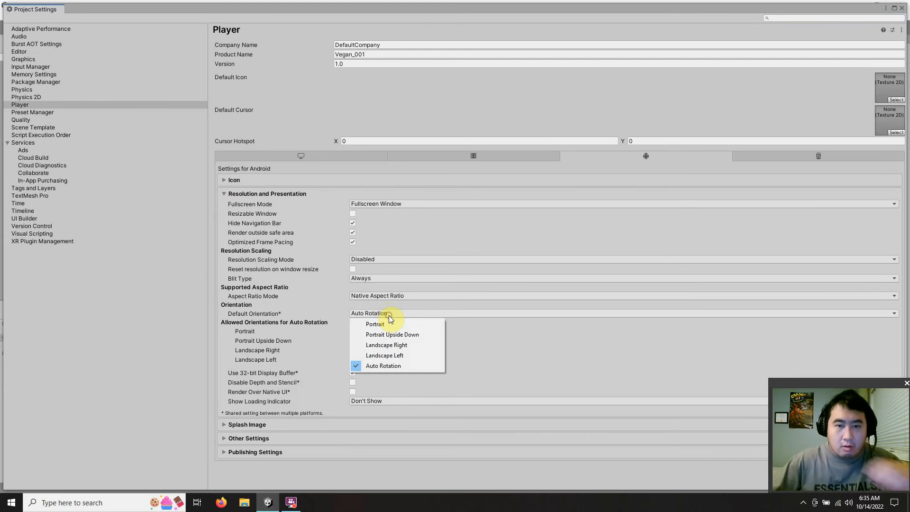
left_click(386, 355)
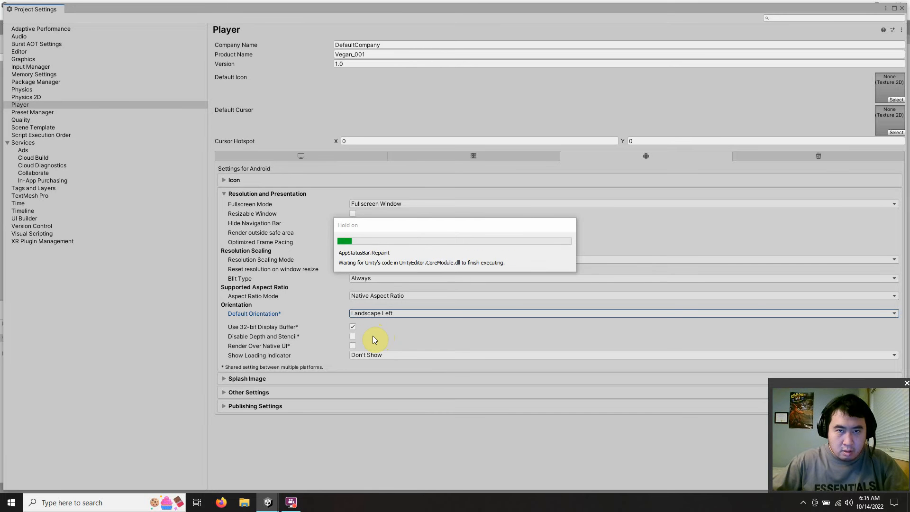
Step: Set the player's product name to Vegan and its company name to LightningGravity
left_click(370, 54)
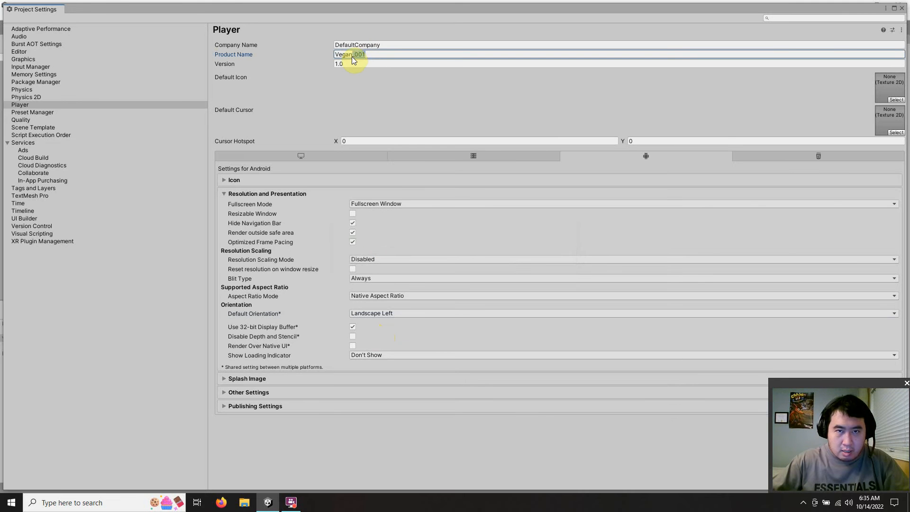
key("BackSpace")
left_click(376, 45)
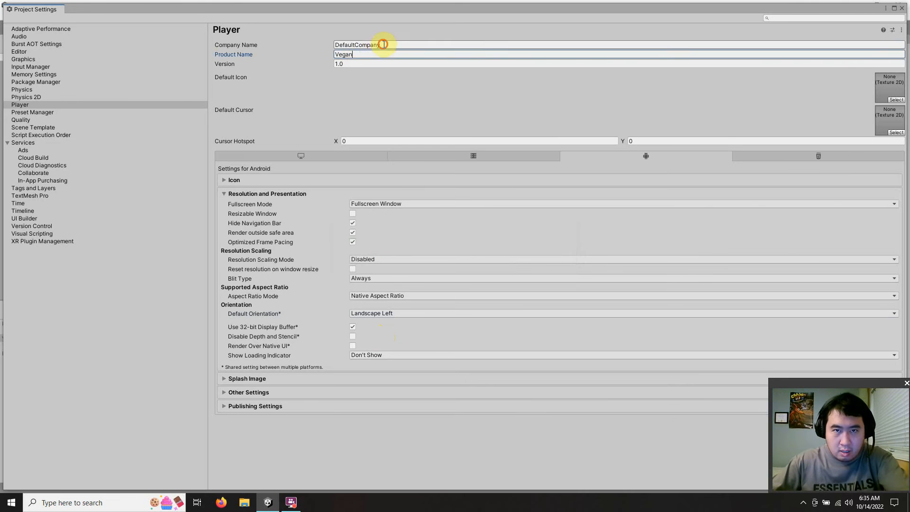
type("L")
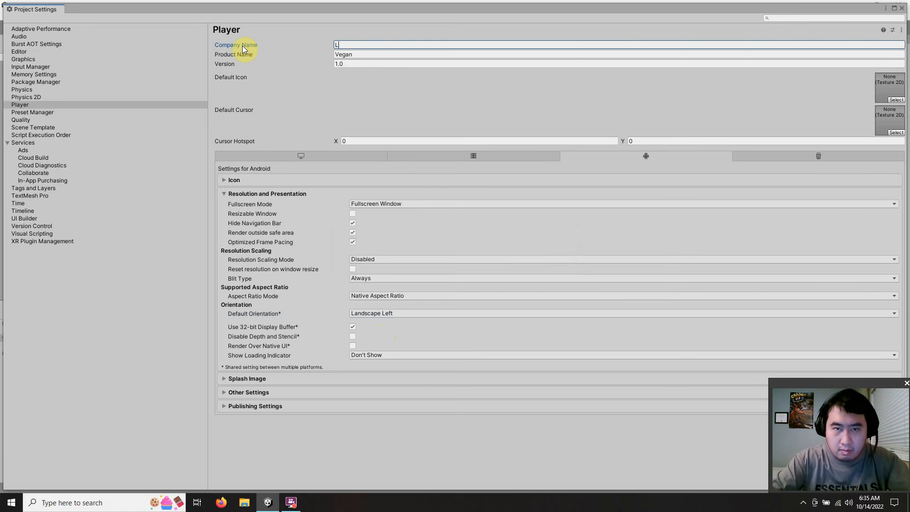
type("igh")
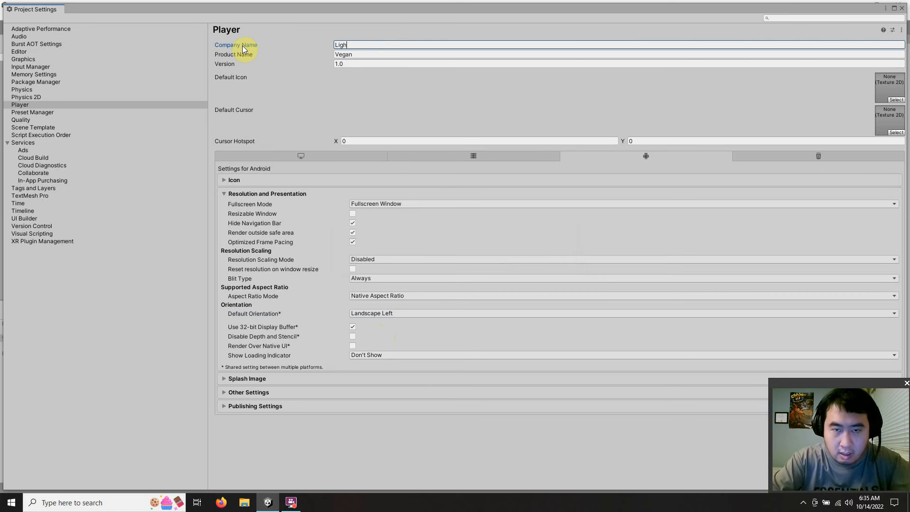
type("tning")
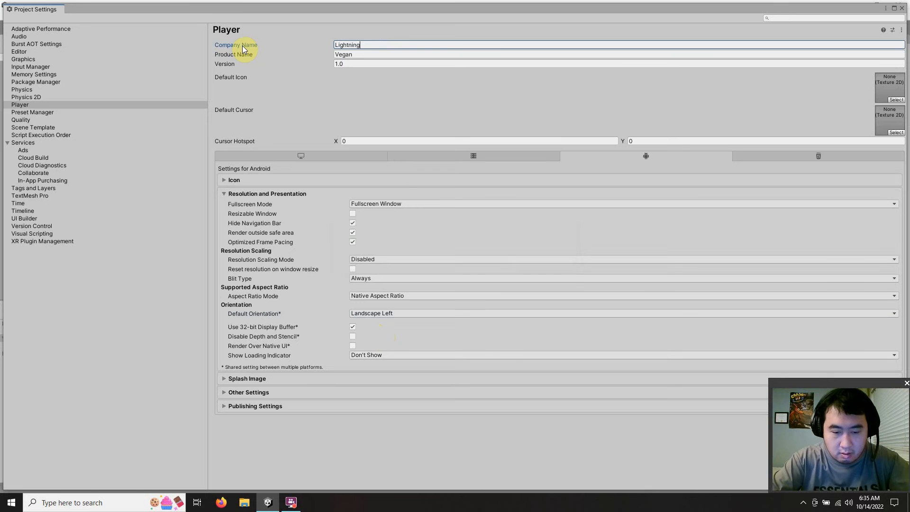
type("Gravity")
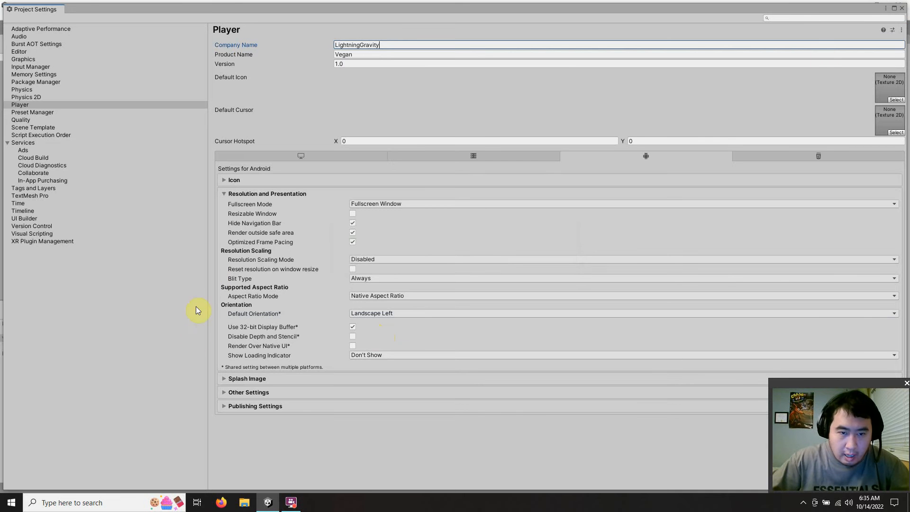
Step: Look at the keystore options in the Android Publishing Settings, and close the Project Settings and Build Settings windows
left_click(226, 406)
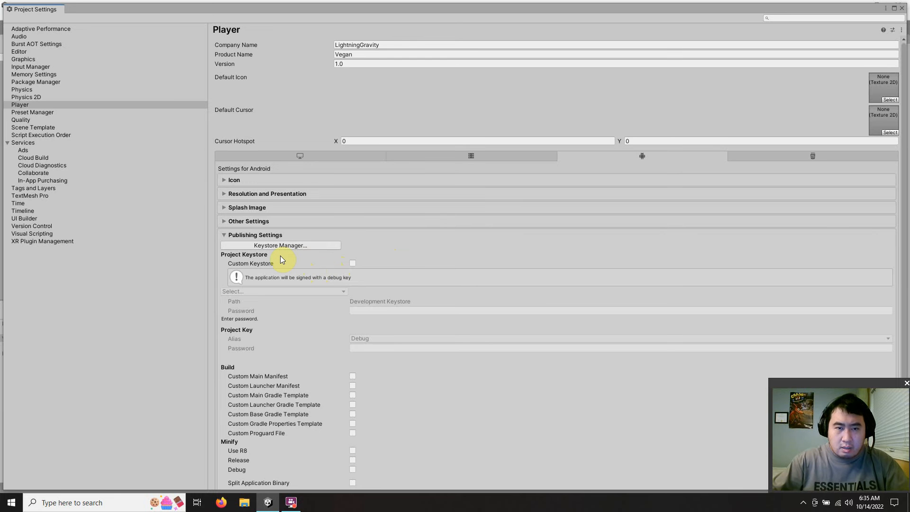
left_click(223, 236)
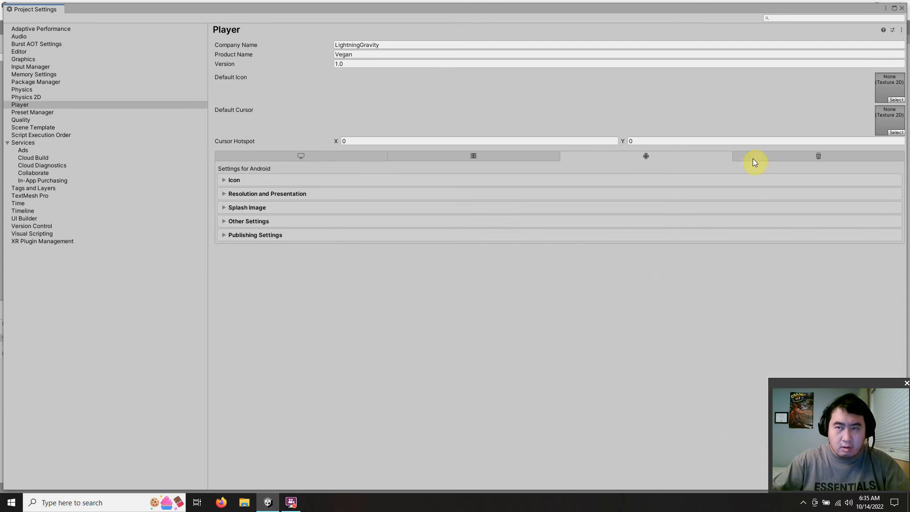
left_click(902, 9)
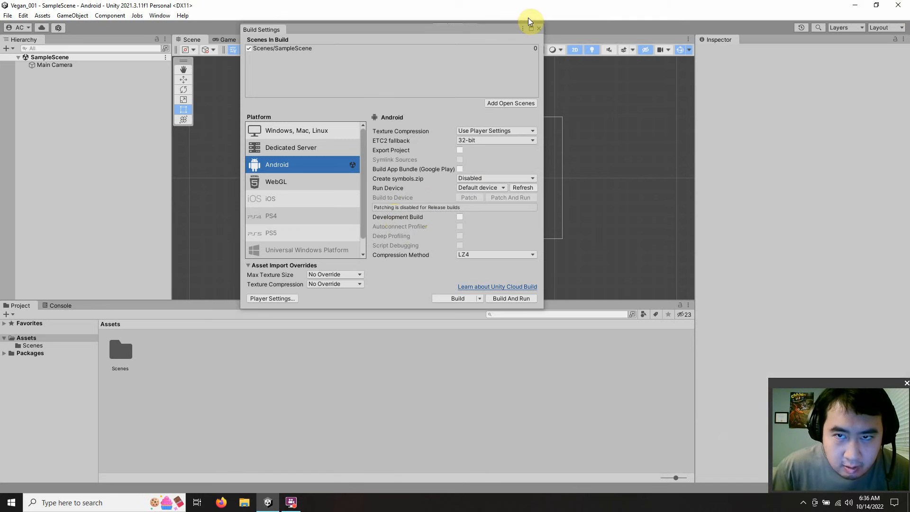
left_click(538, 30)
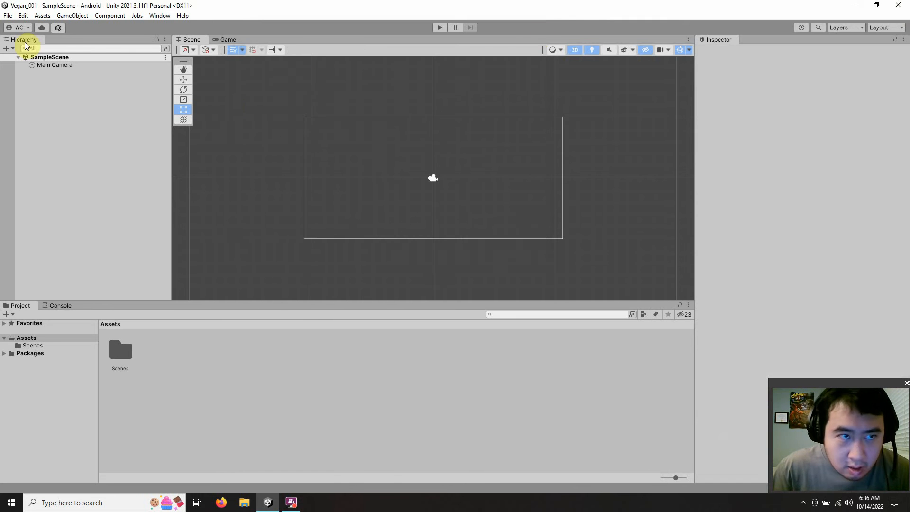
Step: Open the editor preferences and bring up the Android section of External Tools
left_click(8, 16)
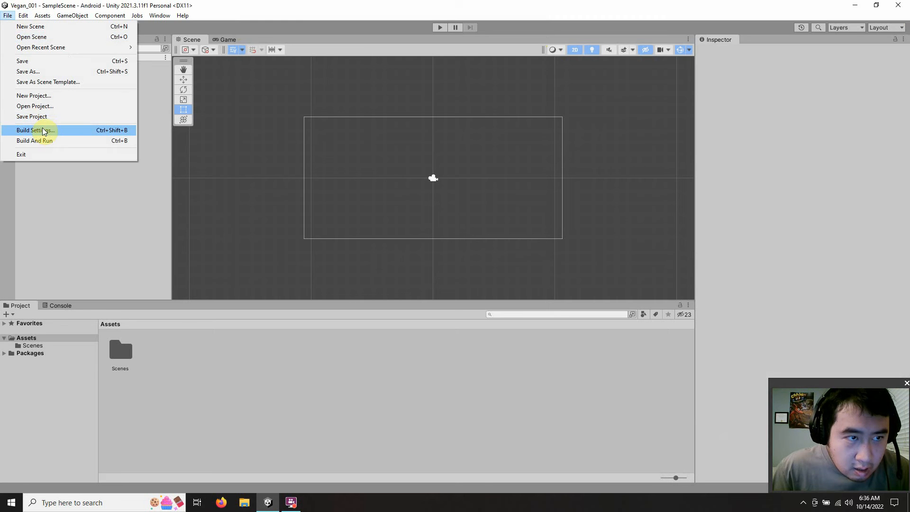
mouse_move(20, 14)
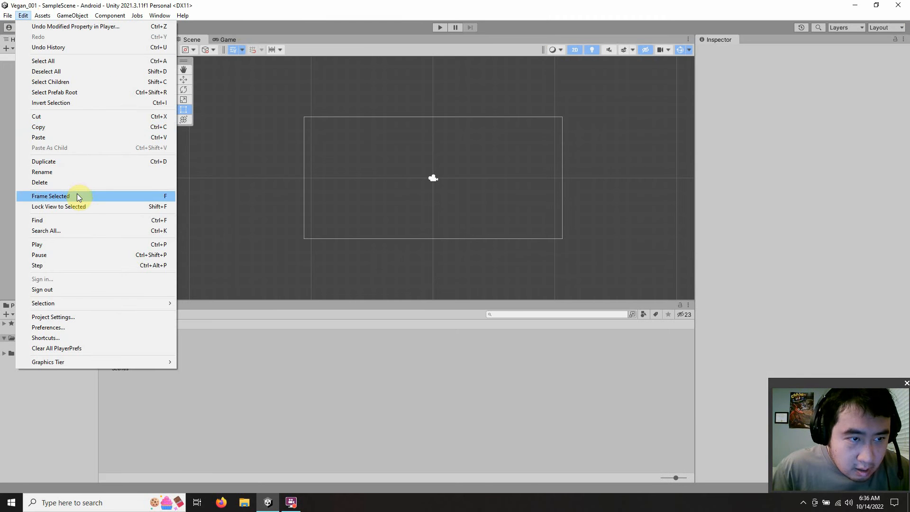
left_click(78, 326)
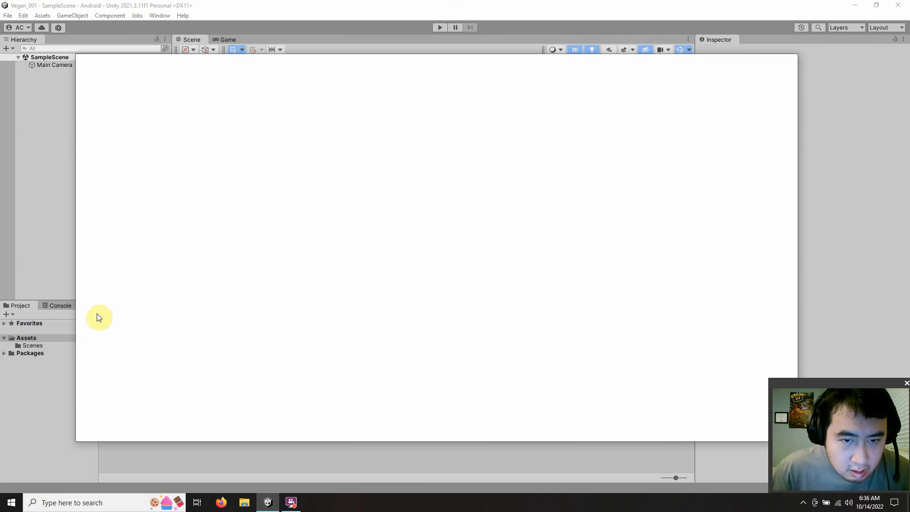
scroll(291, 305, "down", 2)
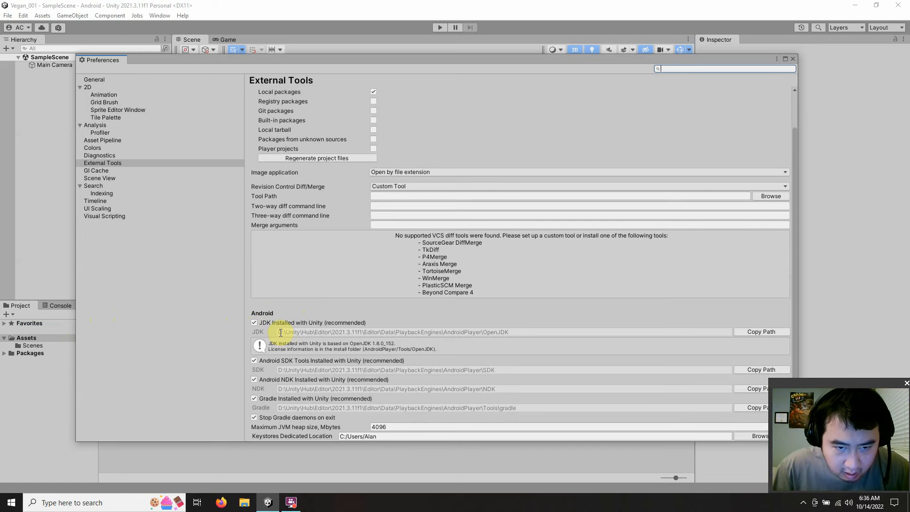
Step: Turn the Unity-installed JDK, Android SDK Tools, NDK and Gradle options off and back on to check their alternative paths
left_click(255, 324)
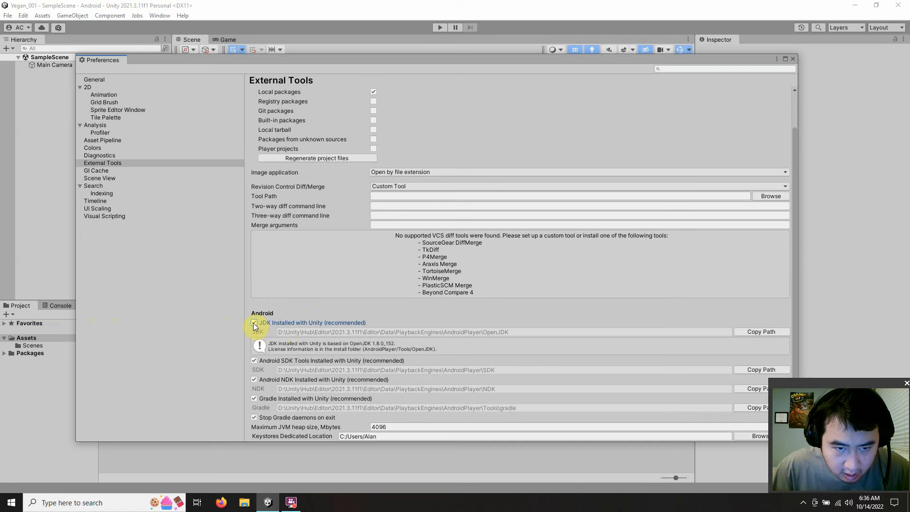
left_click(254, 323)
left_click(254, 323)
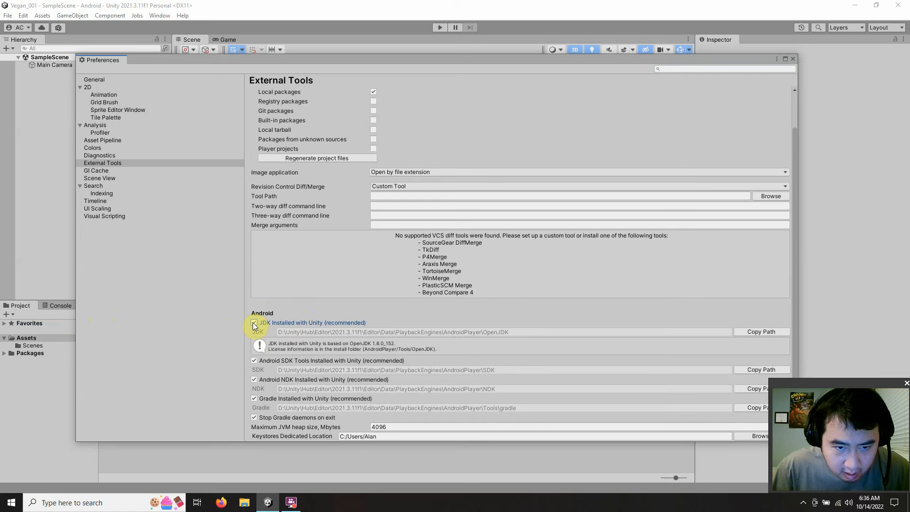
left_click(254, 361)
left_click(254, 361)
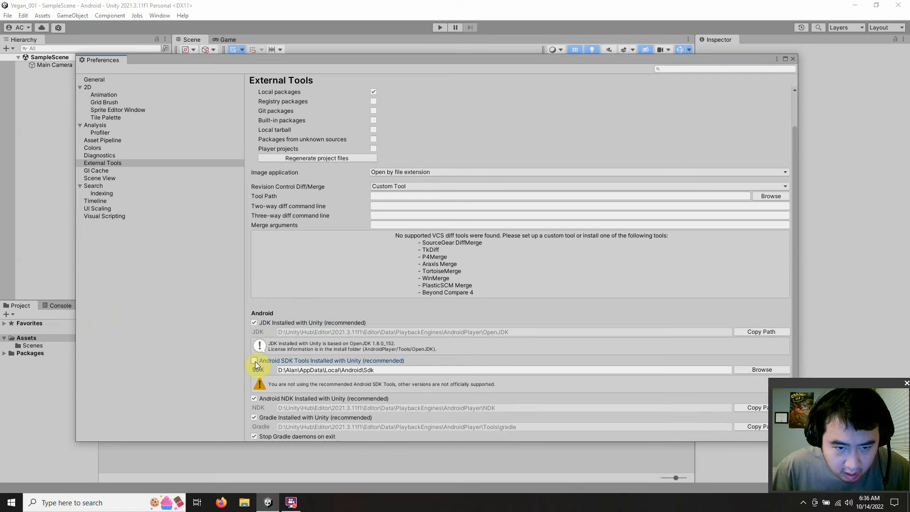
left_click(254, 361)
left_click(254, 380)
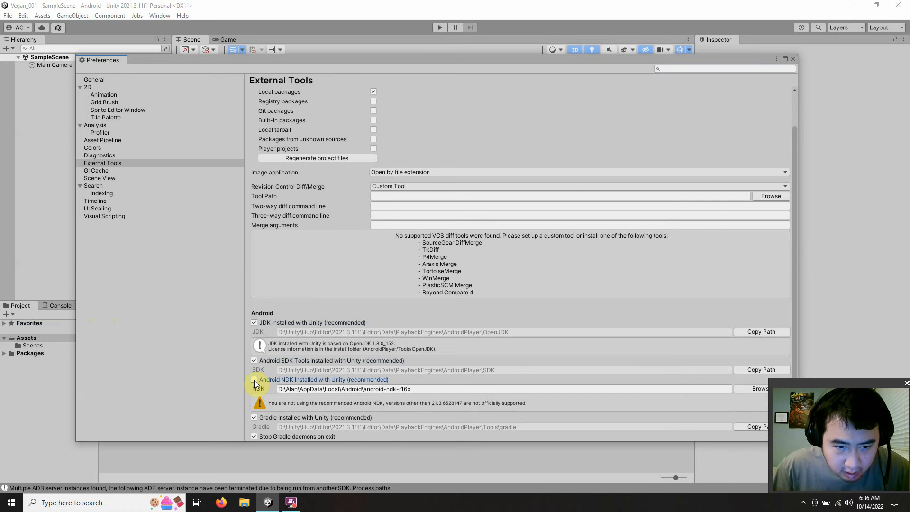
left_click(255, 380)
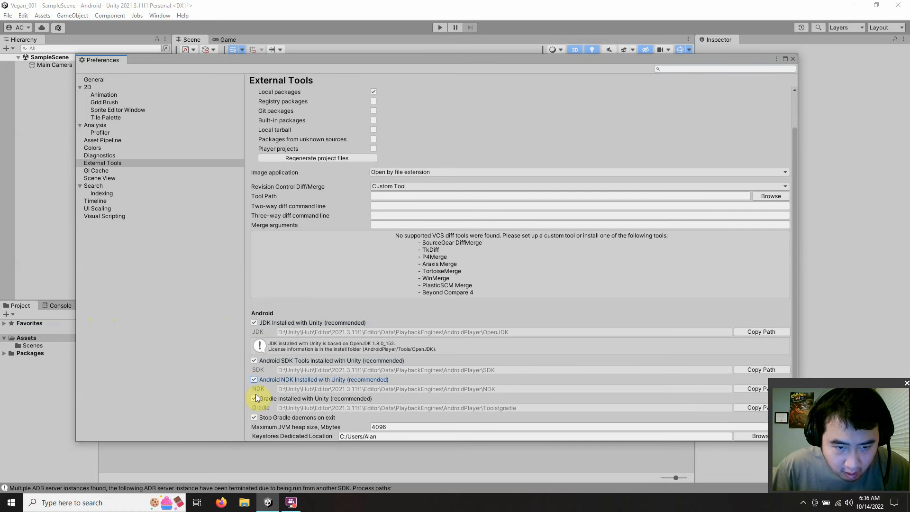
left_click(254, 400)
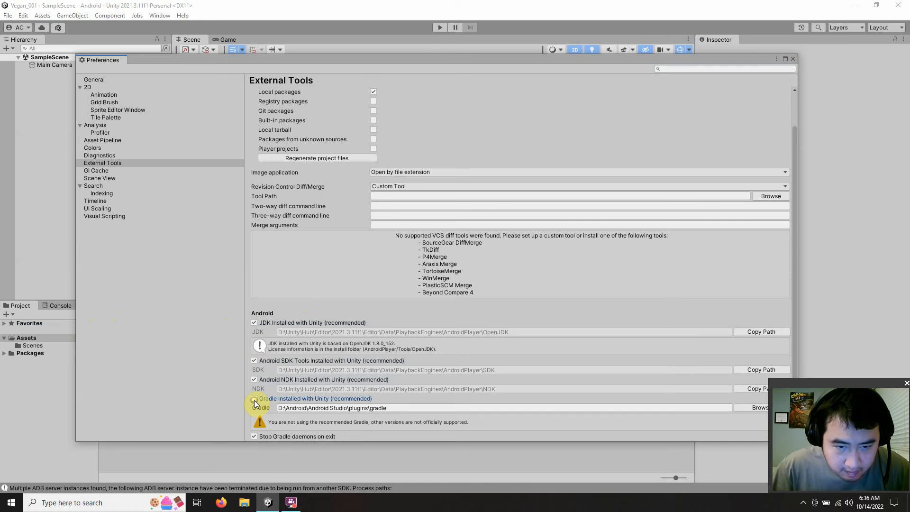
left_click(255, 399)
left_click(255, 400)
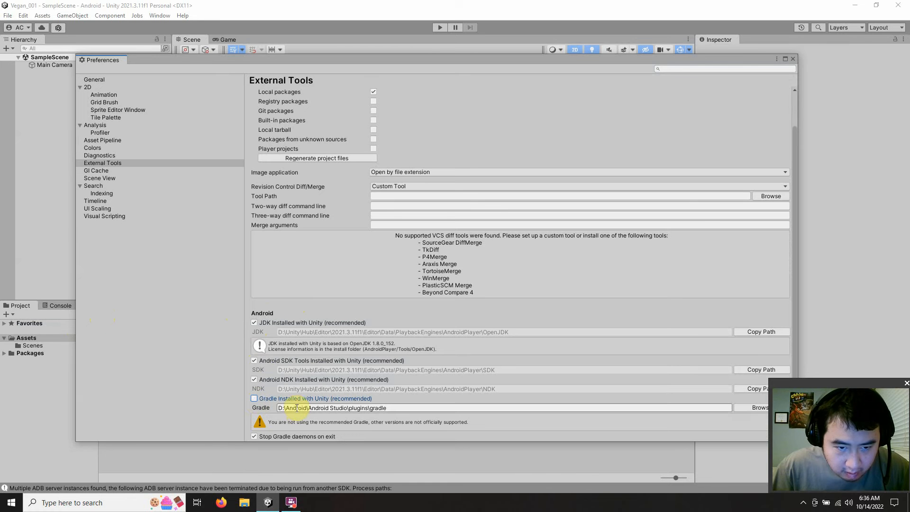
left_click(254, 399)
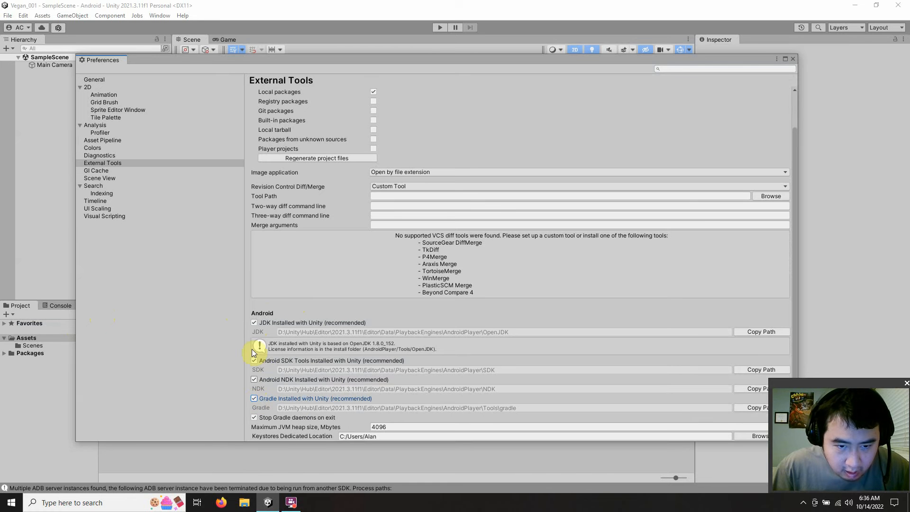
Step: Close the Preferences window, leaving the Android external tools on their Unity-installed versions
left_click(210, 324)
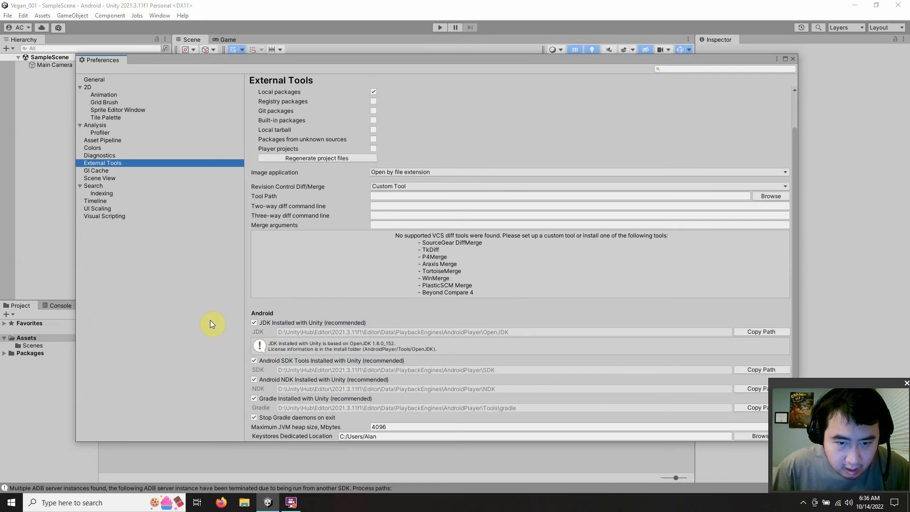
scroll(327, 282, "up", 2)
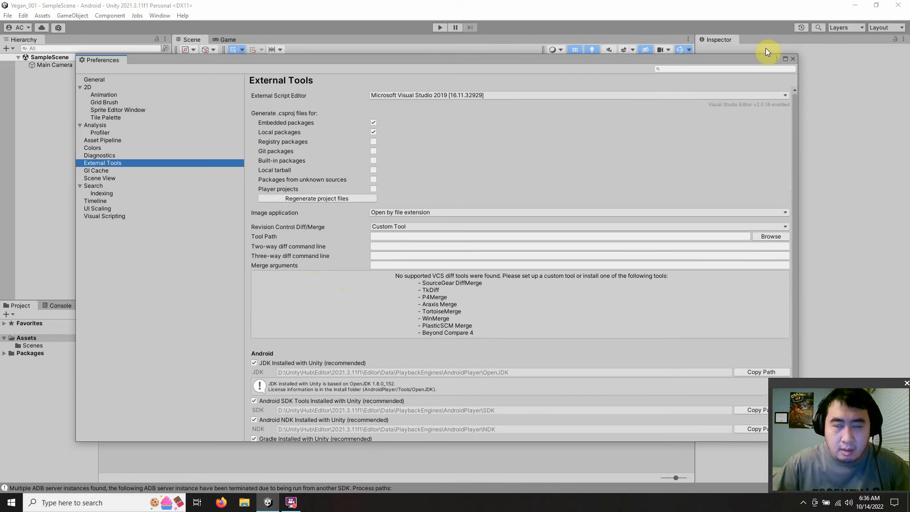
left_click(792, 58)
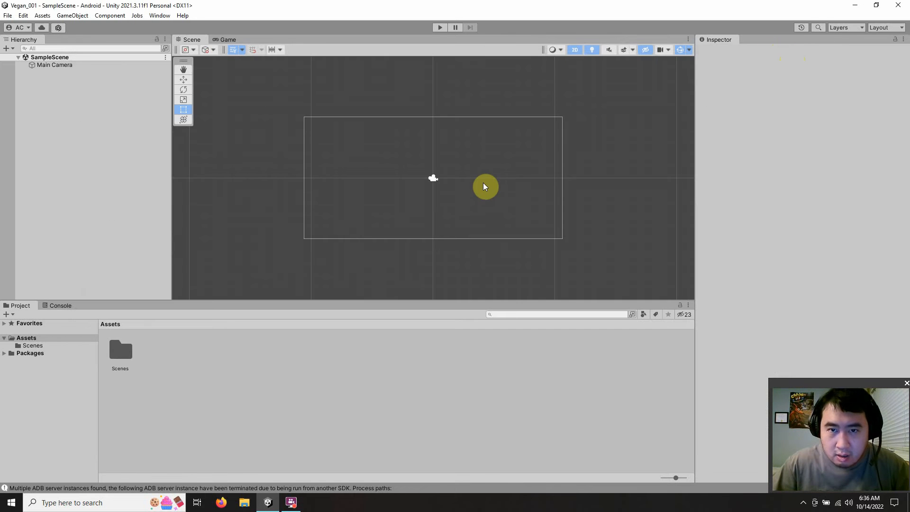
Step: Add a UI Canvas to SampleScene
scroll(441, 195, "up", 4)
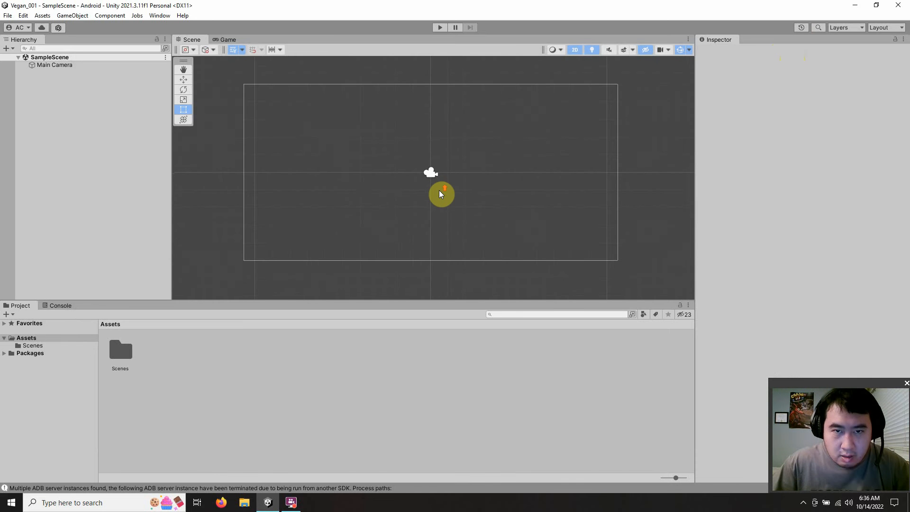
right_click(55, 88)
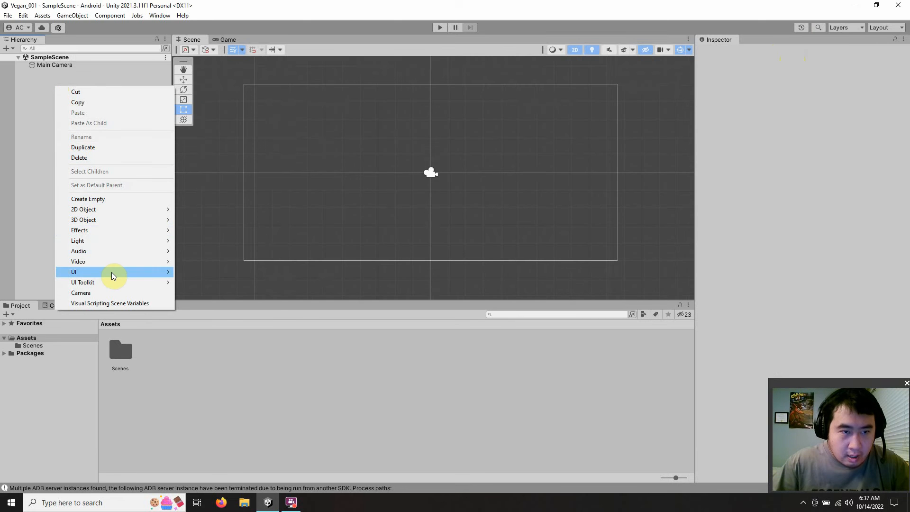
mouse_move(115, 273)
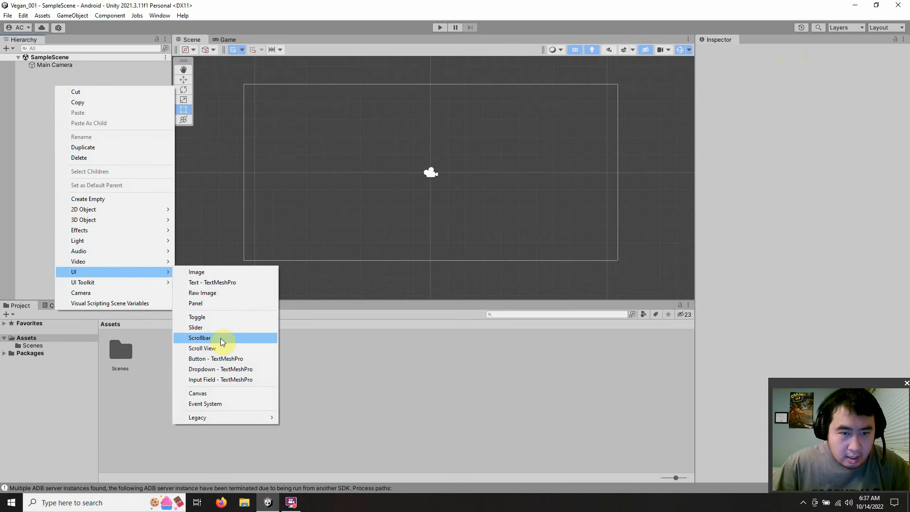
left_click(216, 393)
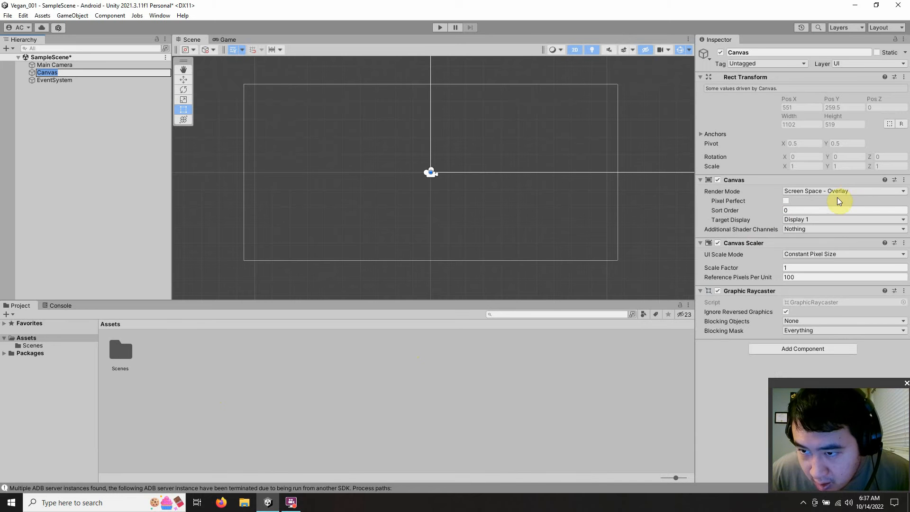
Step: Set the Canvas Scaler's UI Scale Mode to Scale With Screen Size with a 1920 x 1080 reference resolution
left_click(821, 255)
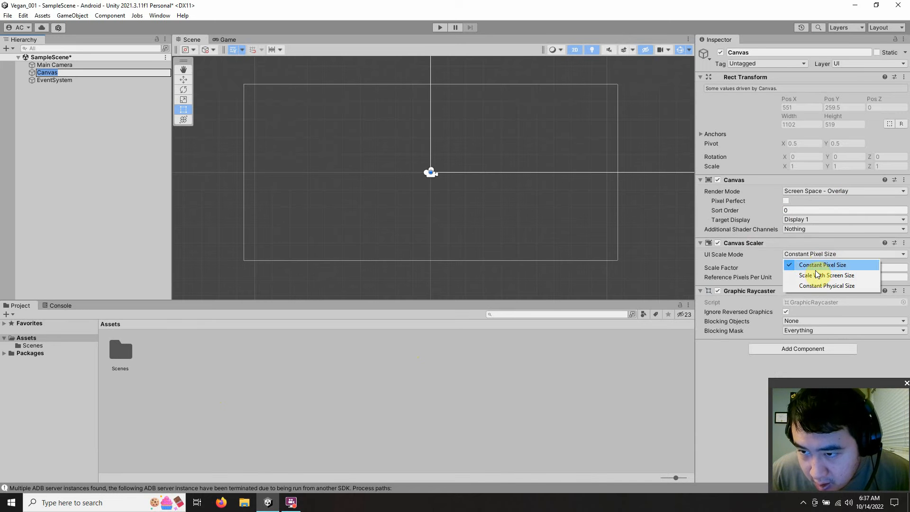
left_click(812, 275)
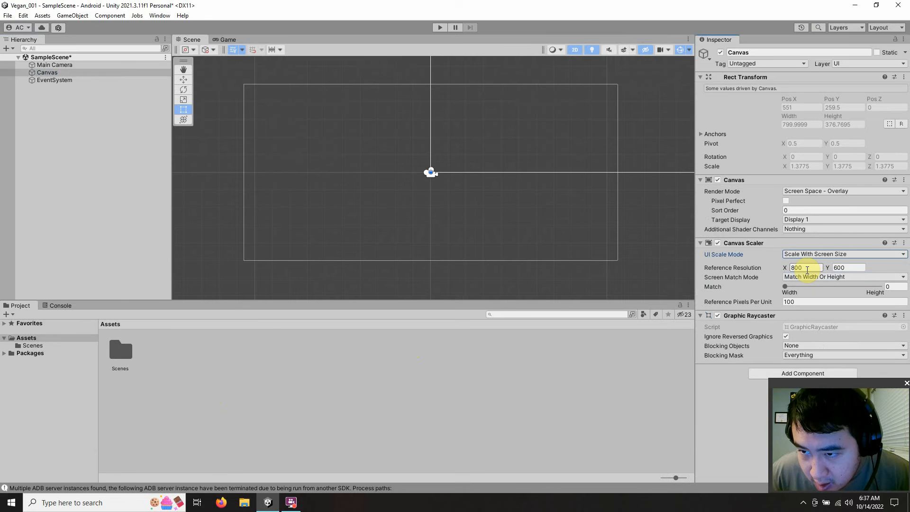
left_click(807, 268)
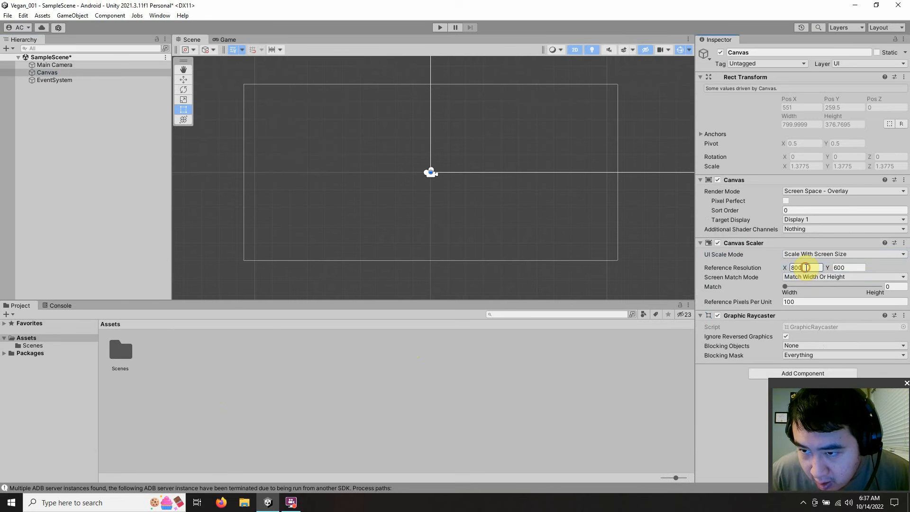
type("1920")
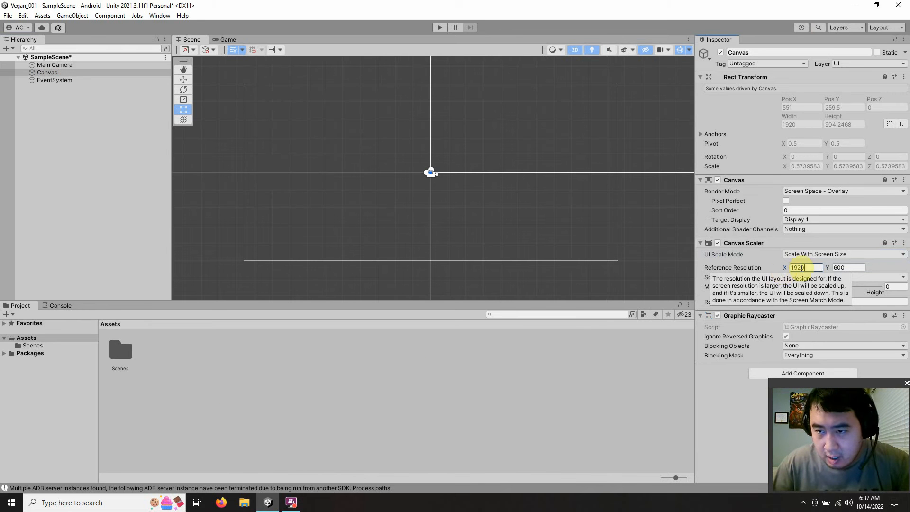
left_click(848, 267)
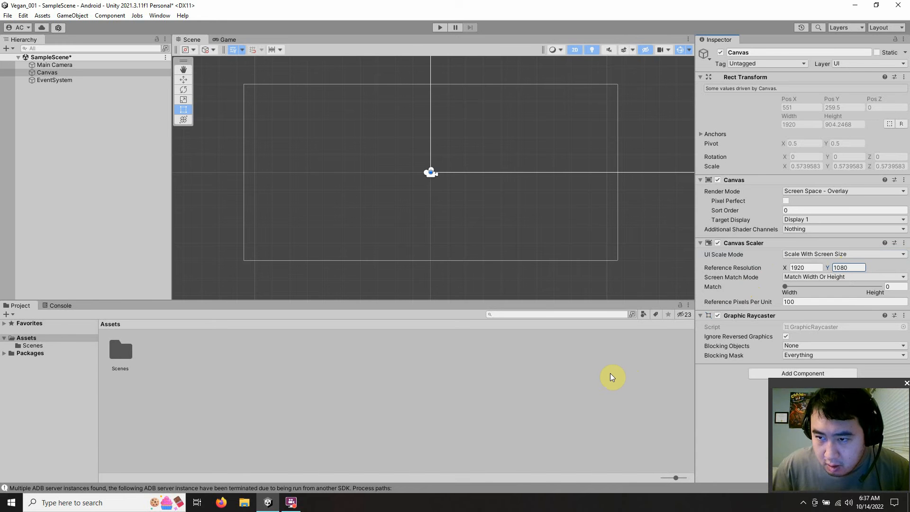
left_click(590, 384)
Step: Set the Main Camera's background color to black (000000)
scroll(519, 205, "down", 6)
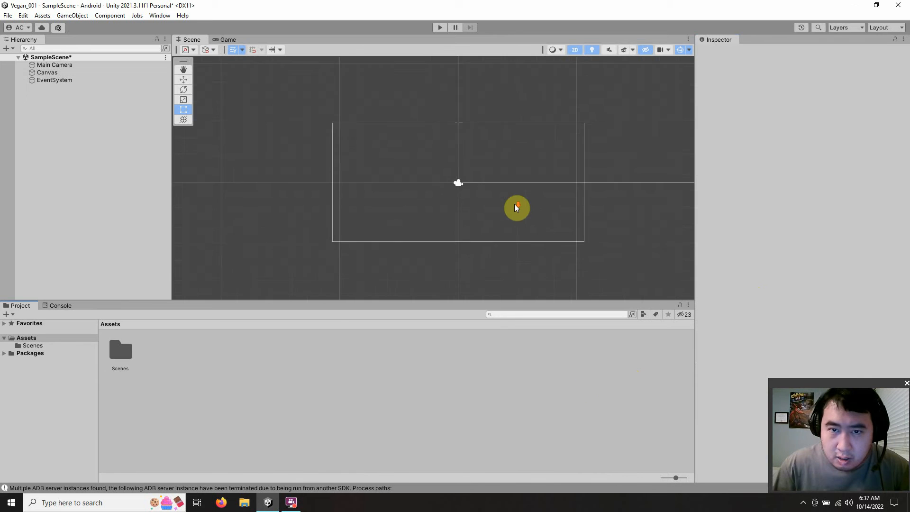
scroll(523, 205, "down", 8)
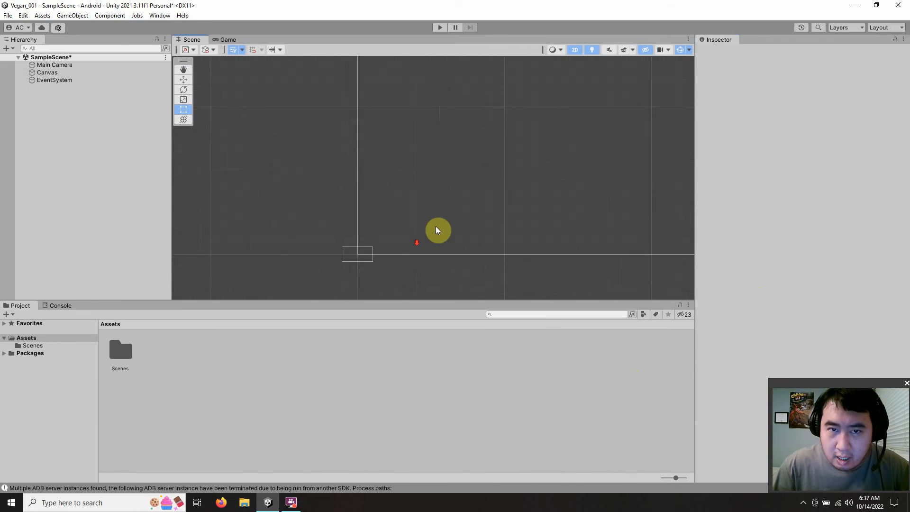
scroll(484, 226, "up", 12)
scroll(567, 197, "down", 1)
middle_click_drag(567, 197, 436, 210)
scroll(437, 211, "up", 4)
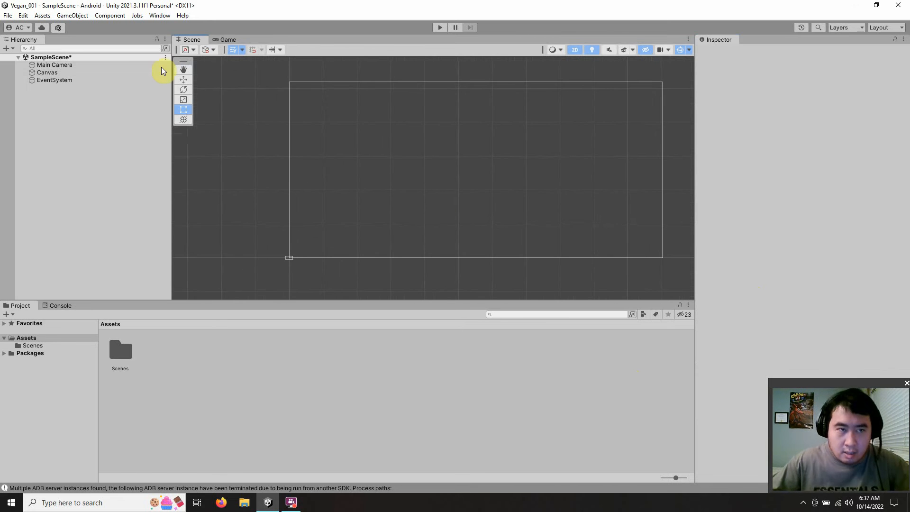
left_click(98, 65)
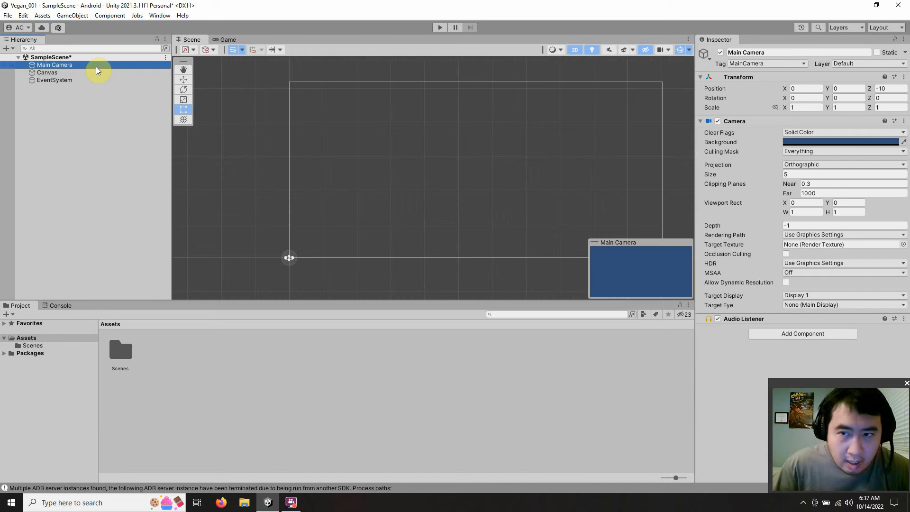
left_click(842, 142)
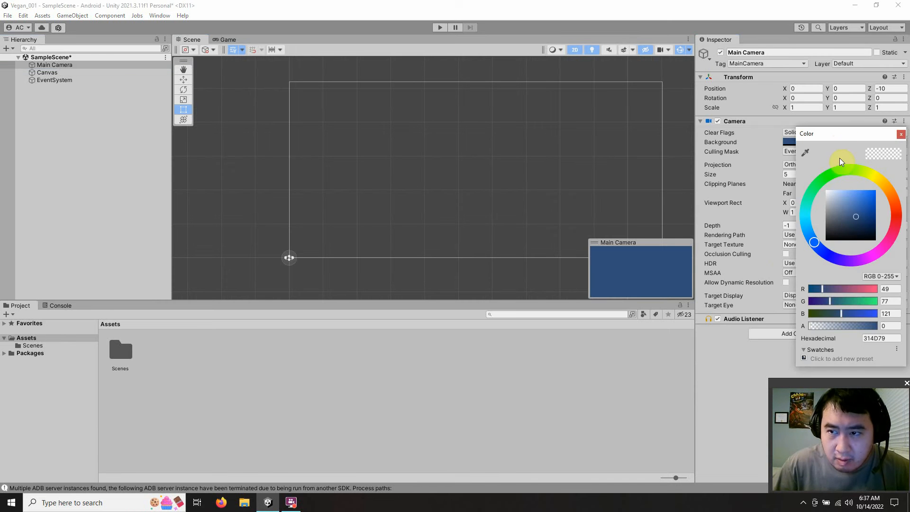
left_click_drag(858, 218, 762, 264)
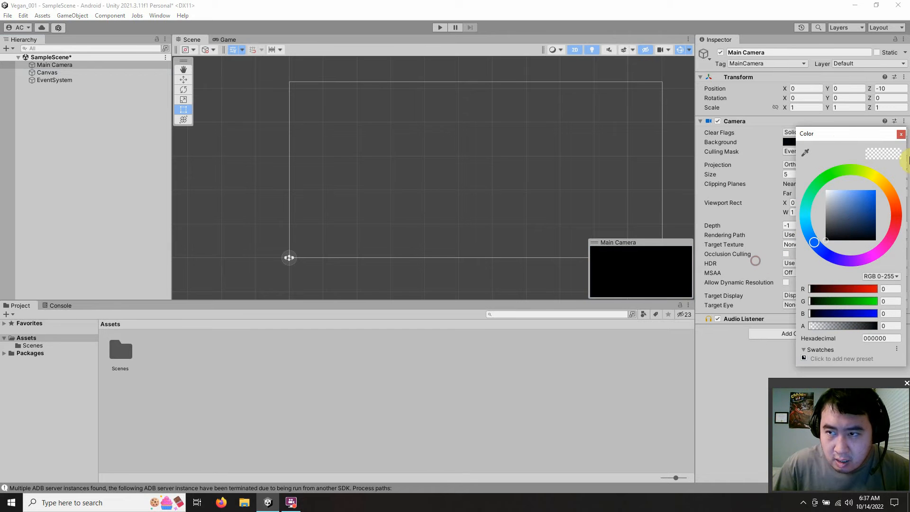
left_click(902, 133)
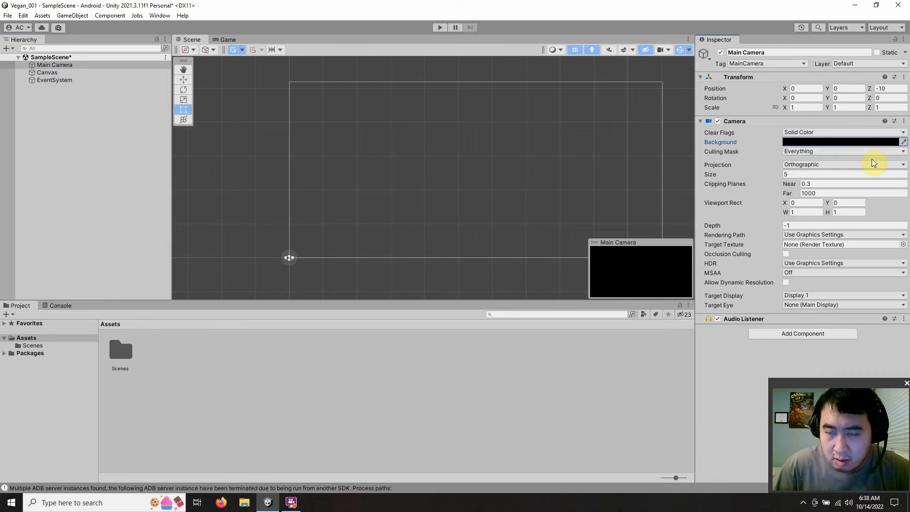
left_click(236, 243)
Step: Open the layout sketch IMG_20220903_0001_02.jpg from the desktop and study the planned 16:9 game screen
left_click(889, 5)
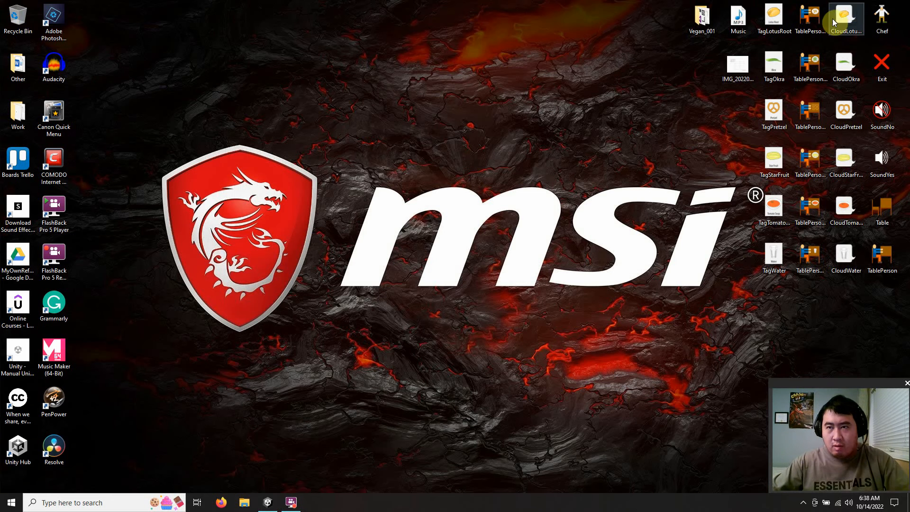
double_click(733, 66)
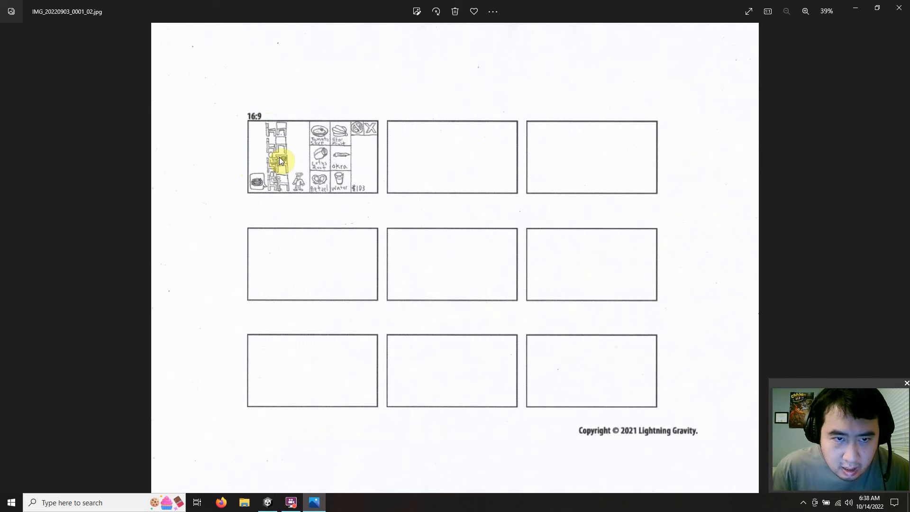
left_click(289, 503)
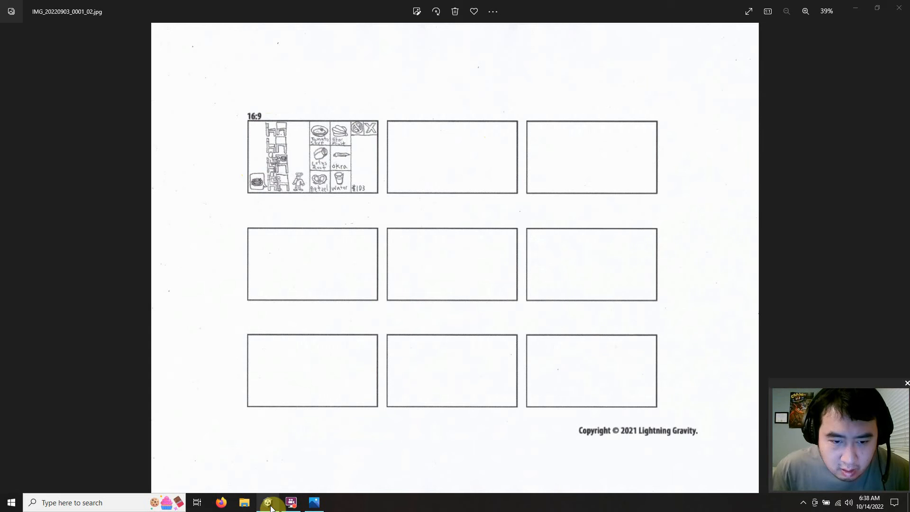
left_click(269, 505)
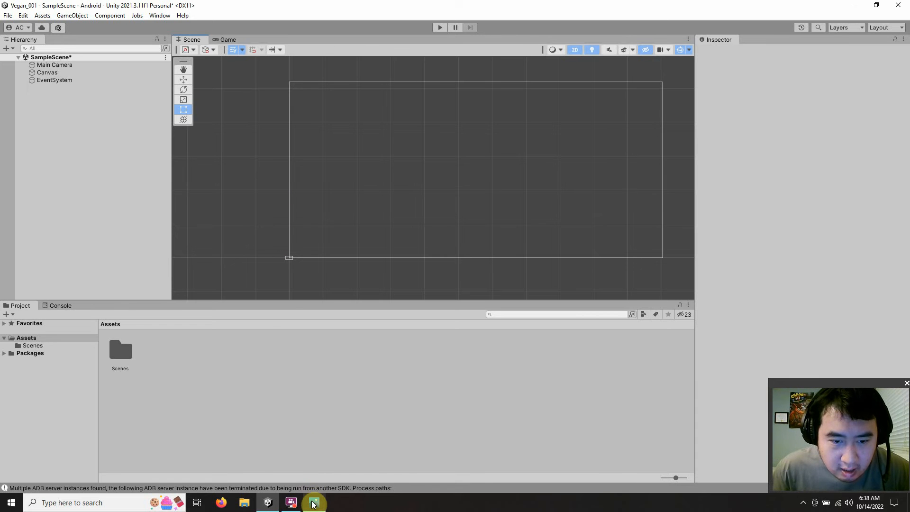
mouse_move(313, 505)
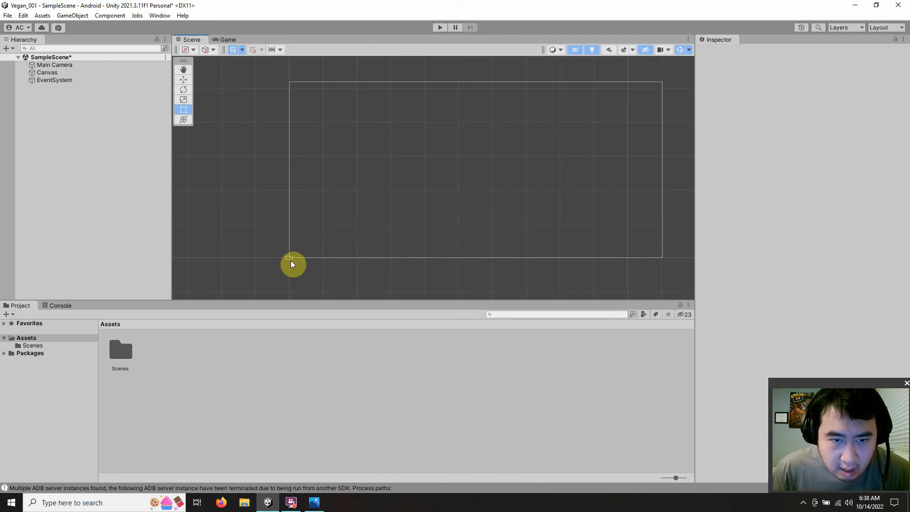
left_click(855, 6)
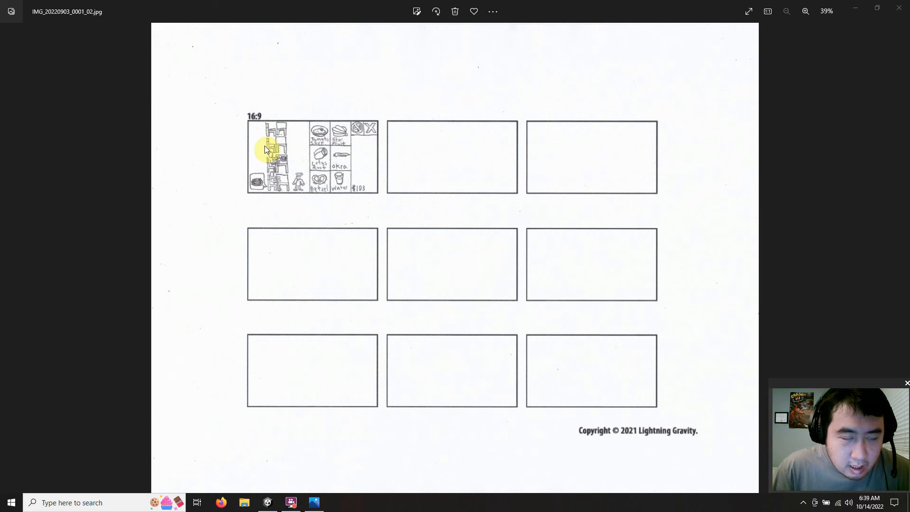
Step: Switch to Firefox and bring up the on-page calculator through a web search for calculator
left_click(221, 502)
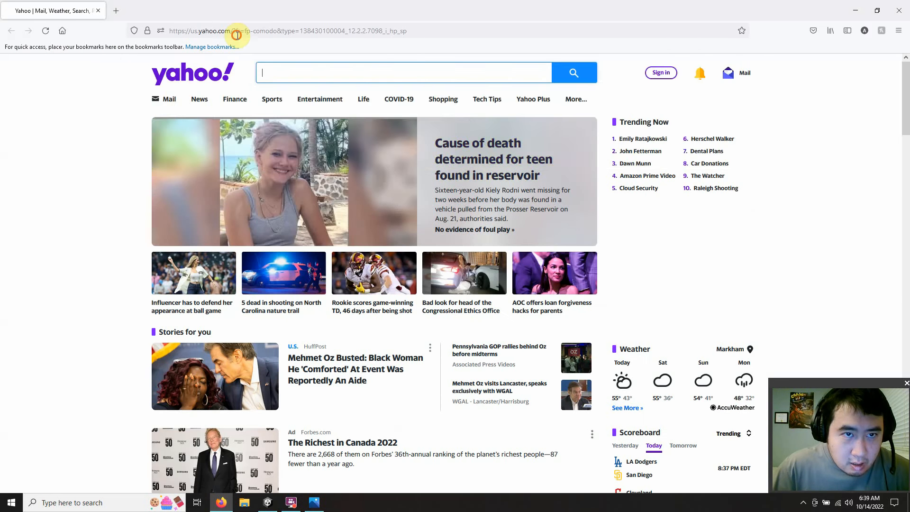
left_click(238, 33)
type("c")
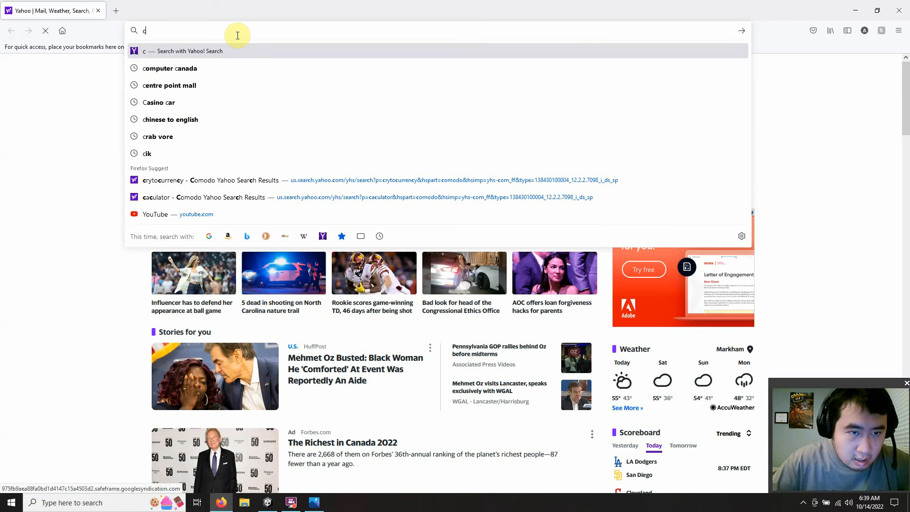
left_click(210, 198)
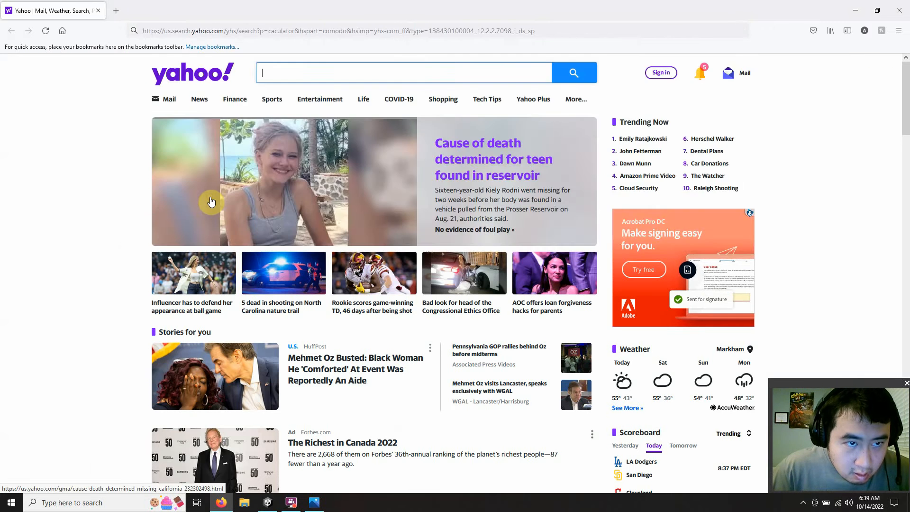
left_click(178, 144)
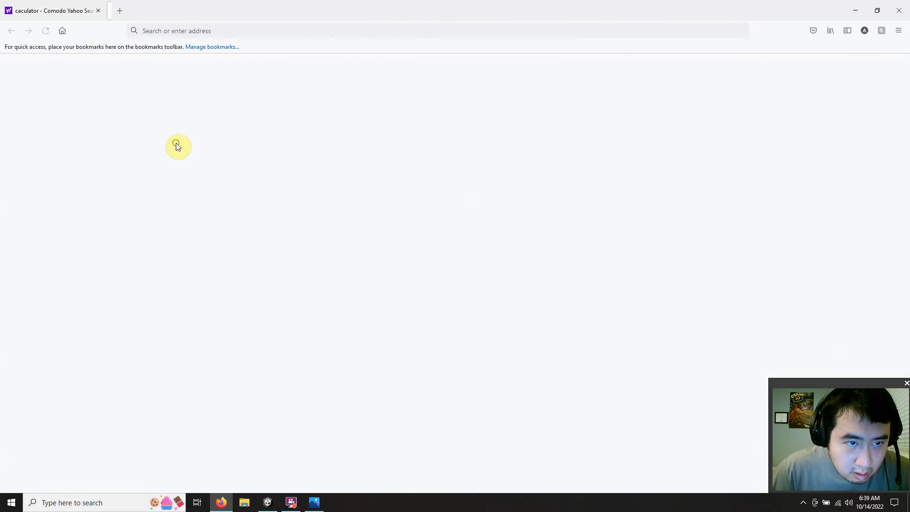
left_click(98, 10)
scroll(209, 166, "down", 6)
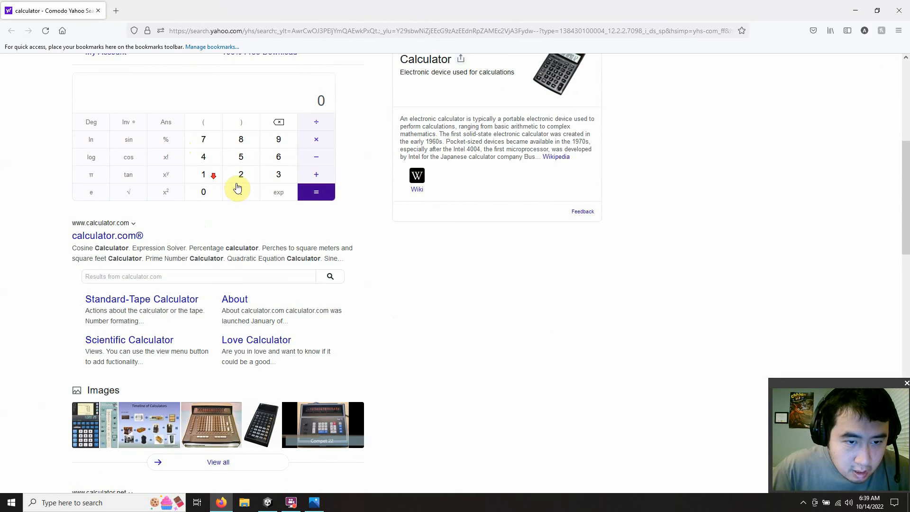
Step: Calculate 1080 ÷ 4 with the online calculator
left_click(203, 175)
left_click(203, 192)
left_click(237, 140)
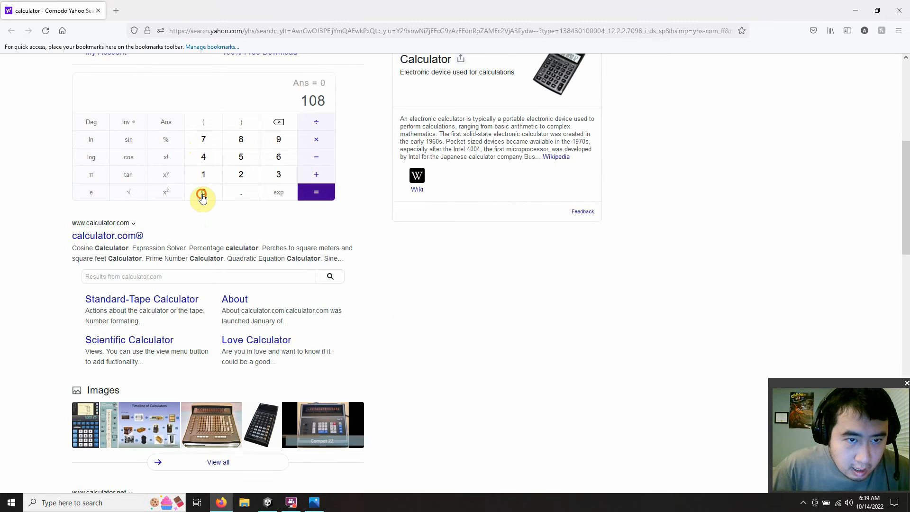
left_click(203, 192)
left_click(316, 123)
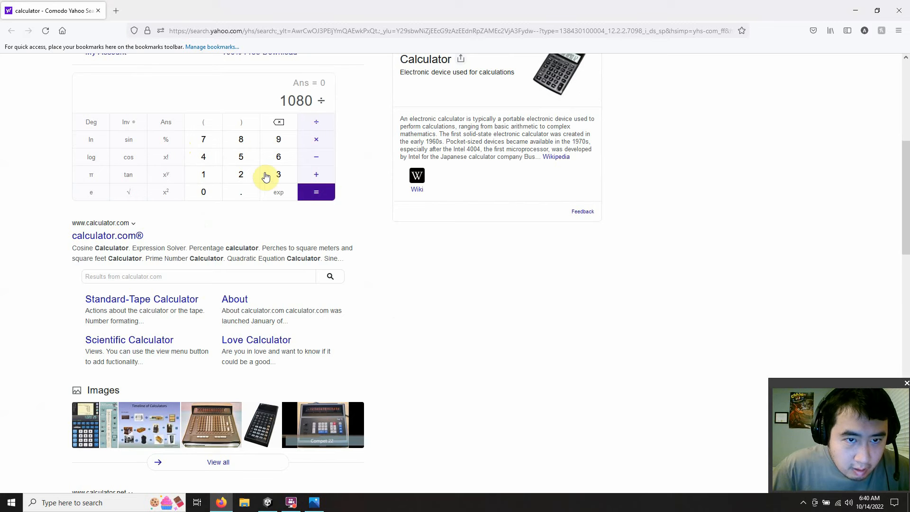
left_click(203, 157)
left_click(315, 193)
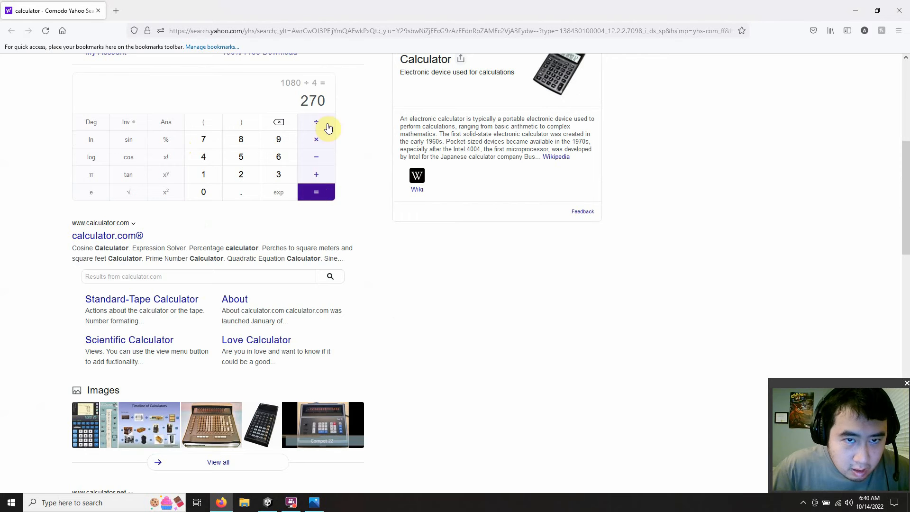
left_click_drag(321, 99, 291, 102)
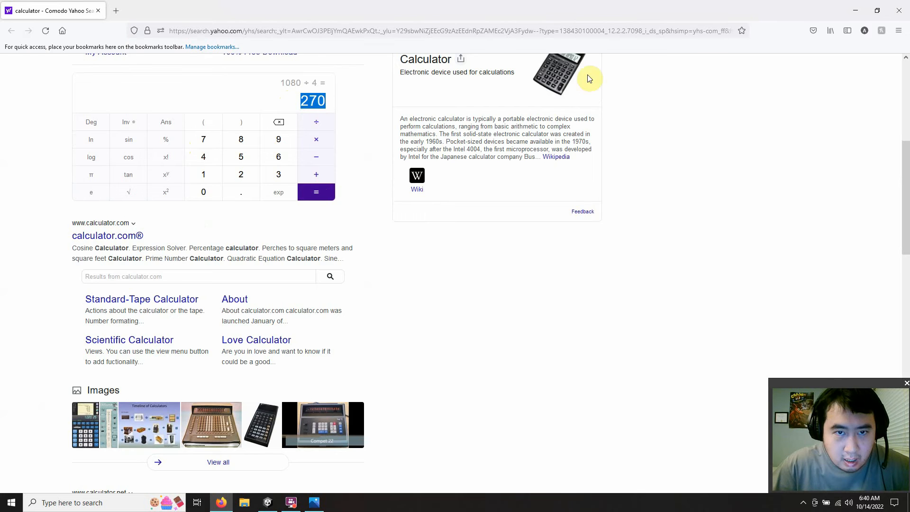
Step: Return to the Unity editor as a smaller window beside the desktop image files, and open the project's Scenes folder
left_click(856, 11)
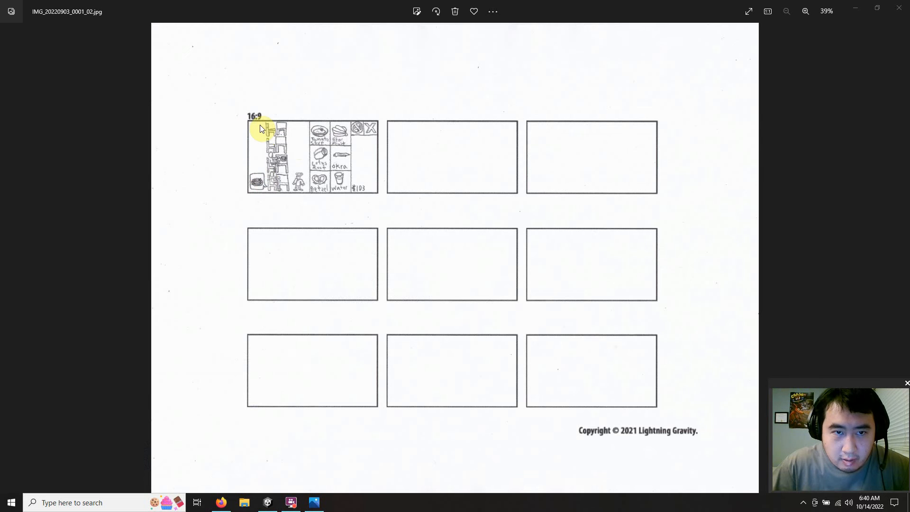
left_click(866, 10)
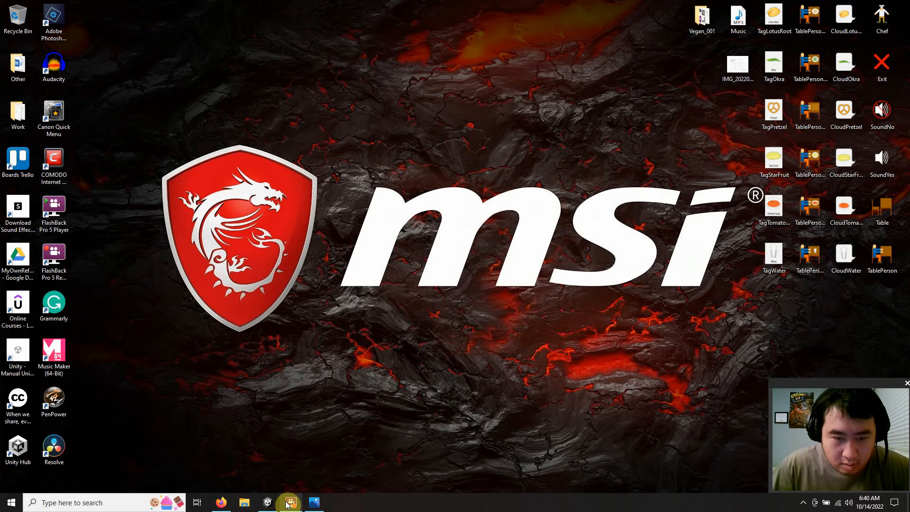
left_click(268, 502)
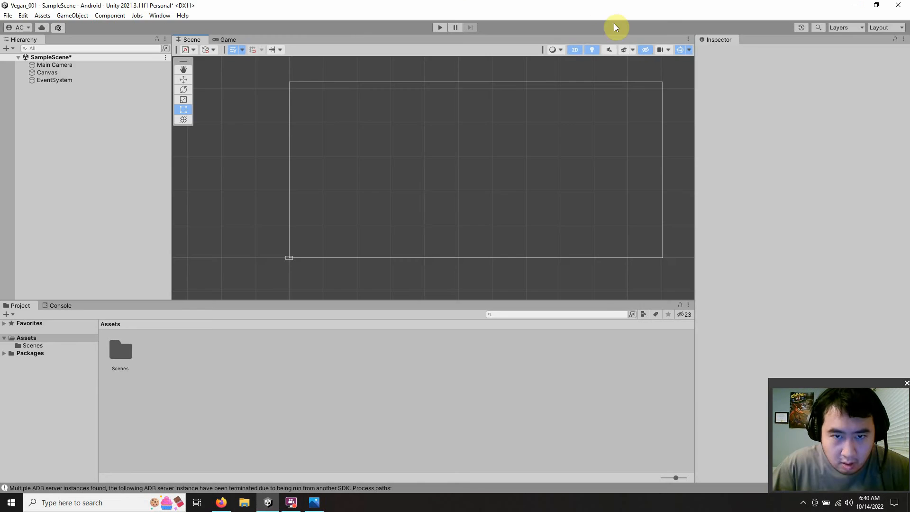
left_click_drag(586, 5, 342, 22)
double_click(228, 362)
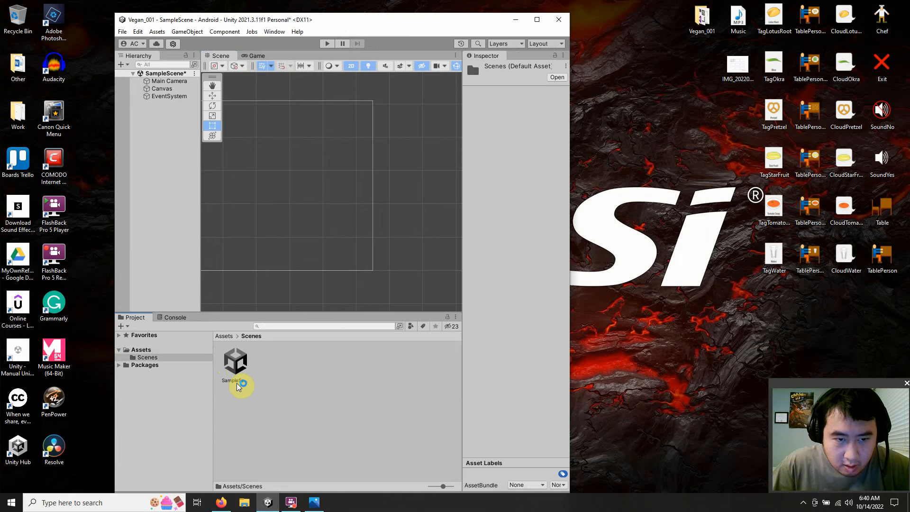
Step: Rename the SampleScene asset to Scene_Play
left_click(237, 384)
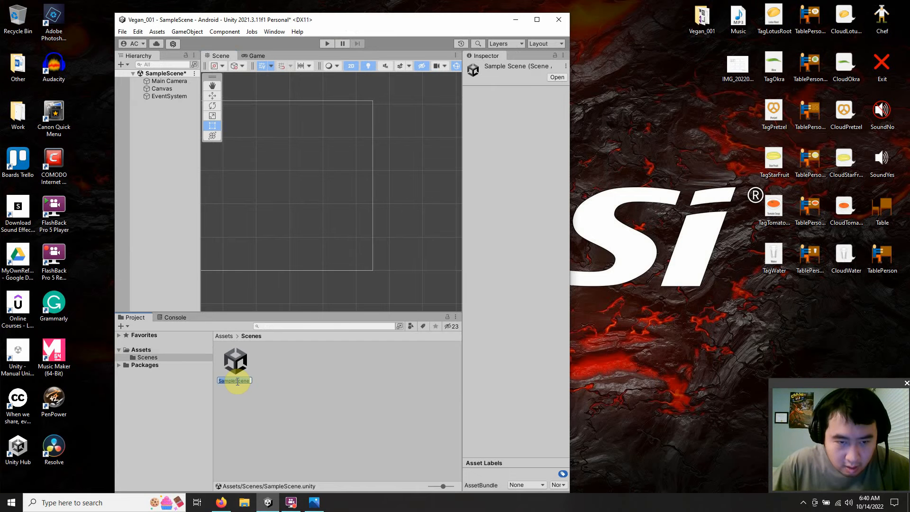
left_click(237, 381)
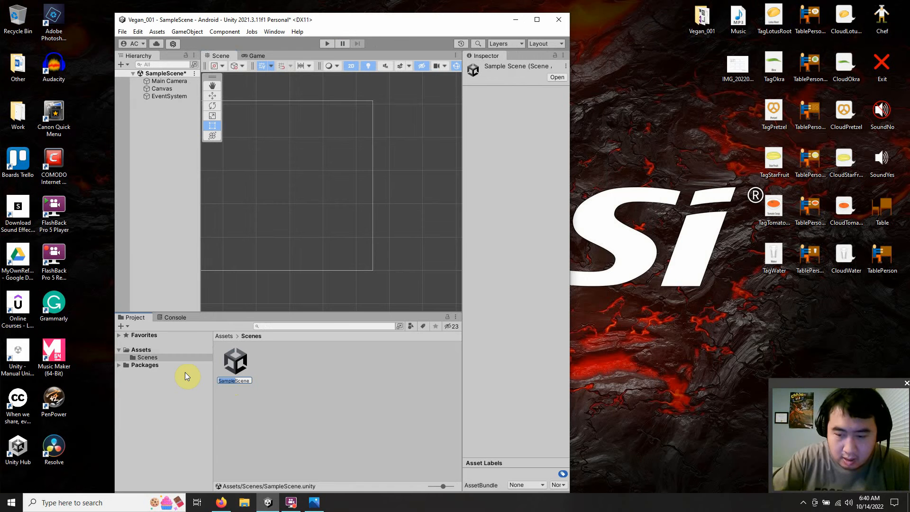
key("BackSpace")
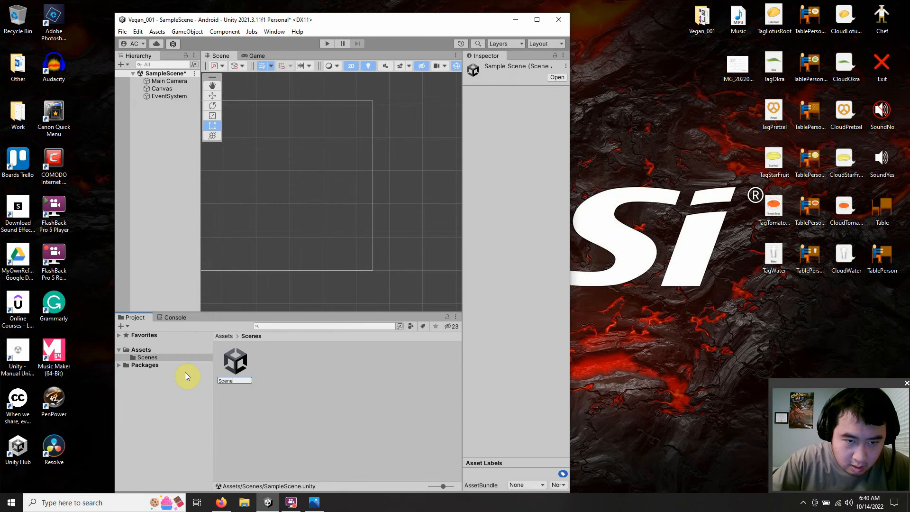
type("_")
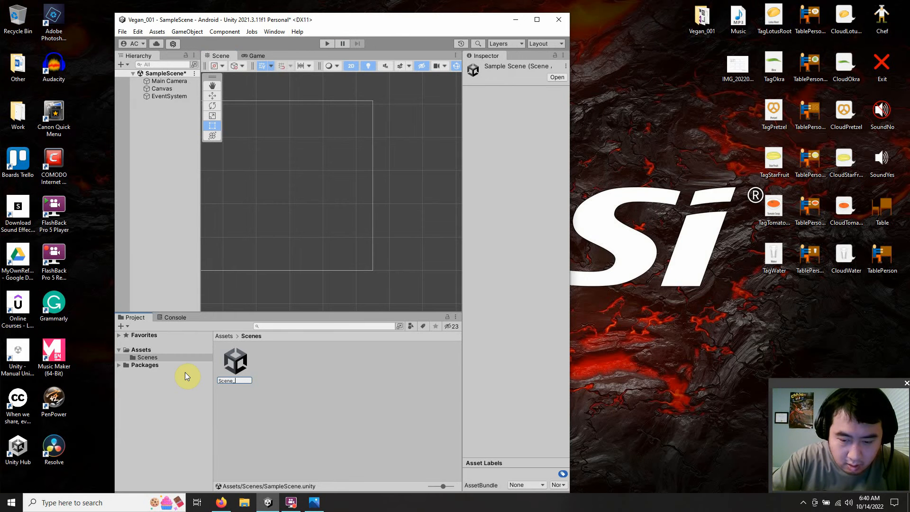
type("Play")
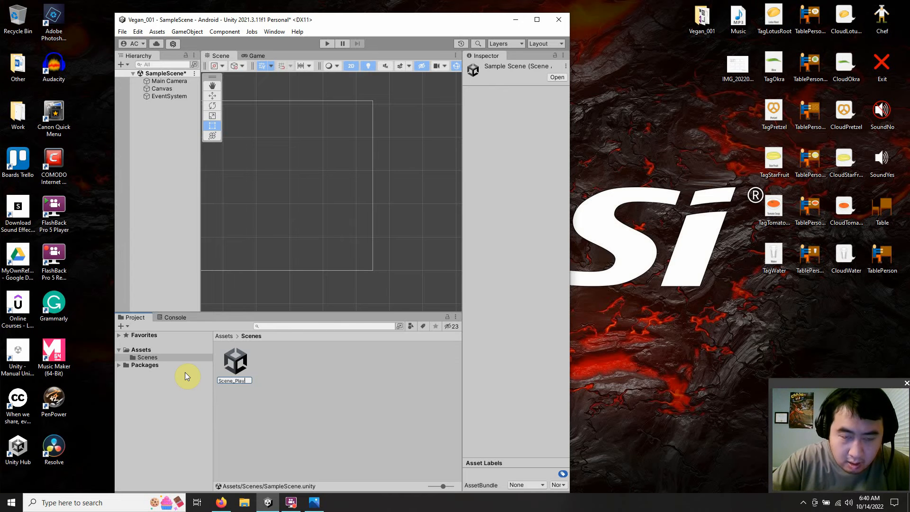
key("Return")
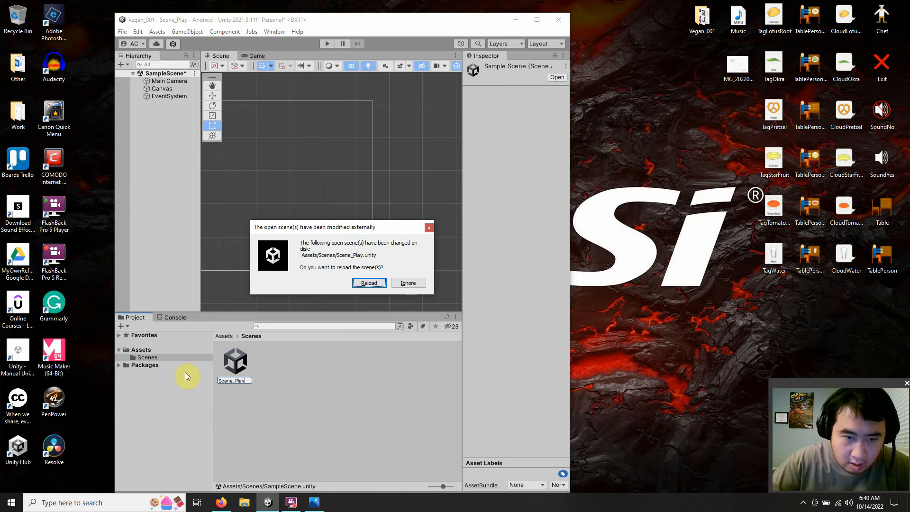
Step: Reload the renamed scene from disk and maximise the Unity window
left_click(369, 283)
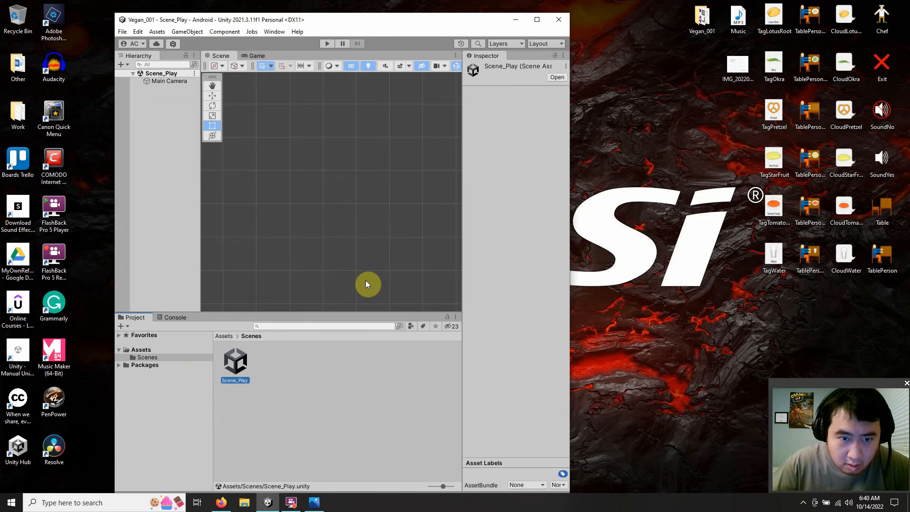
left_click(538, 20)
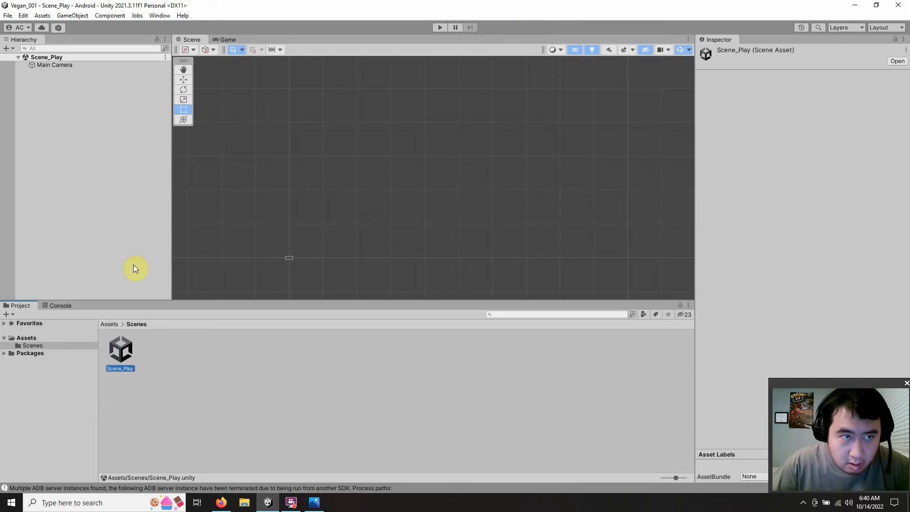
left_click(158, 359)
left_click(128, 351)
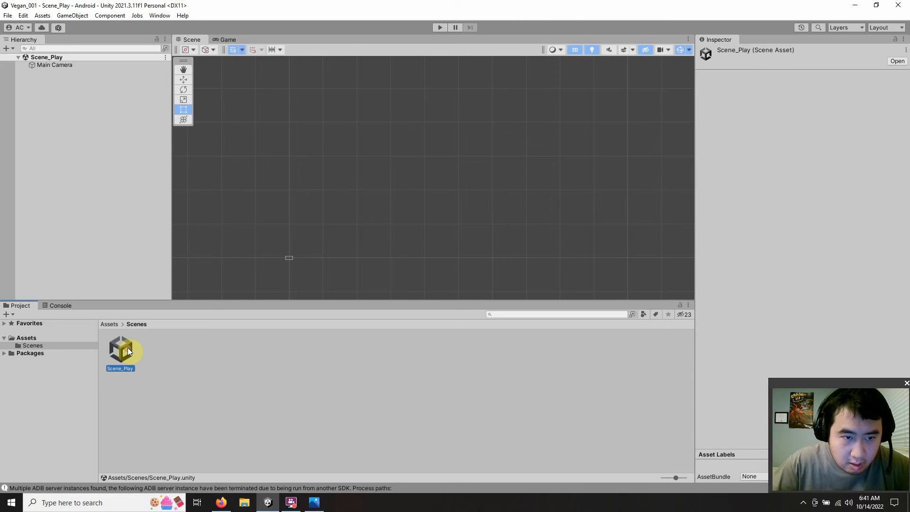
left_click(157, 350)
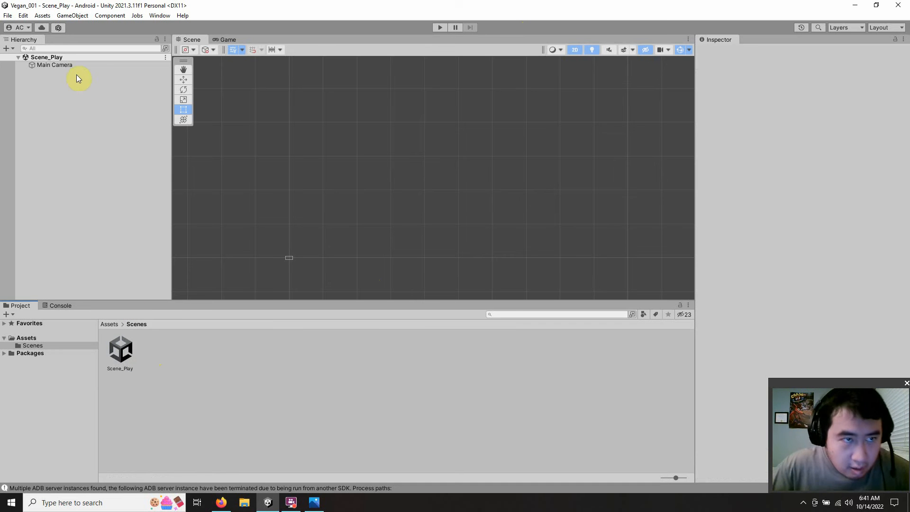
Step: Add a UI Canvas to Scene_Play
right_click(61, 85)
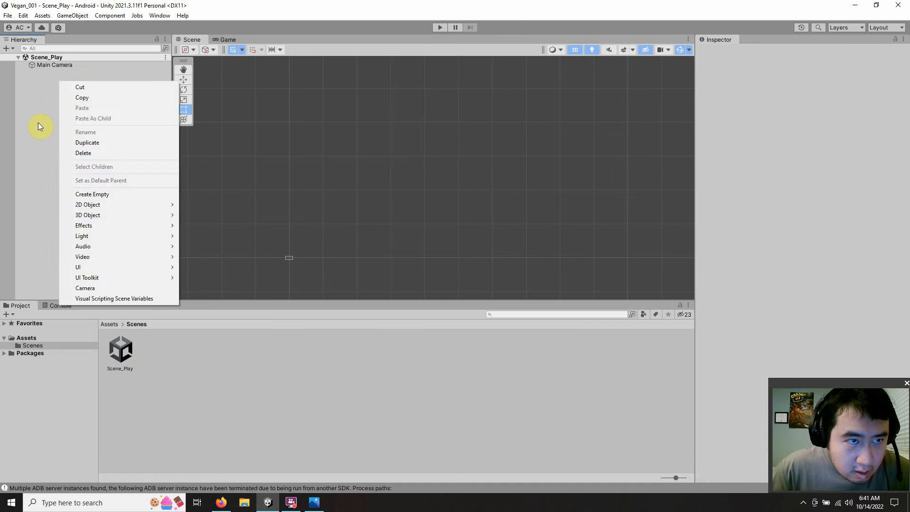
left_click(38, 122)
right_click(63, 78)
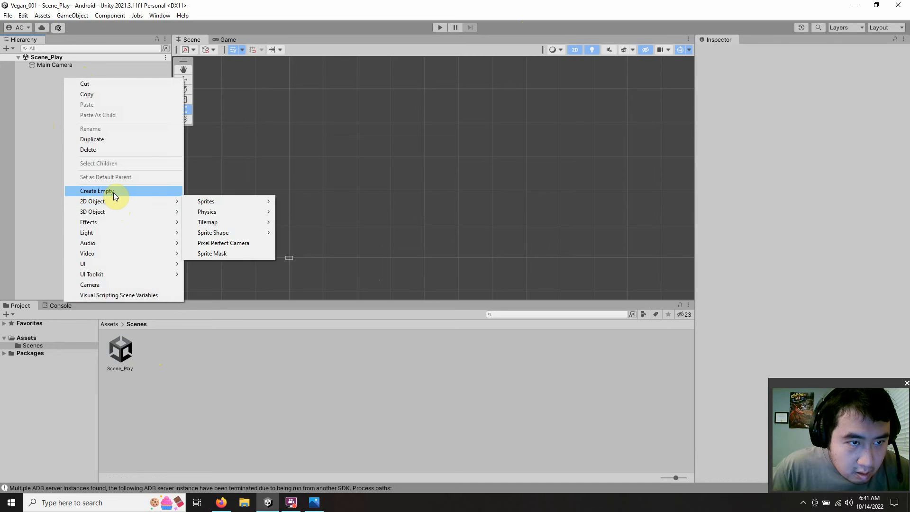
mouse_move(121, 264)
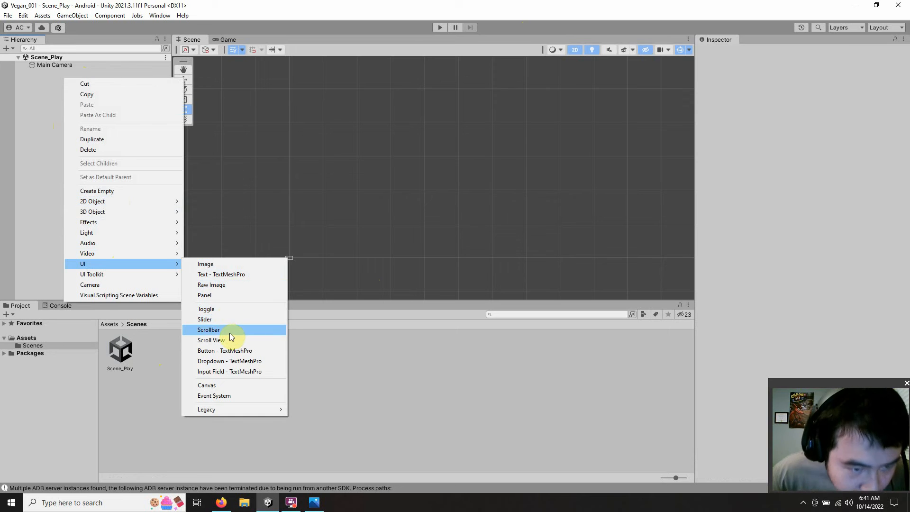
left_click(215, 385)
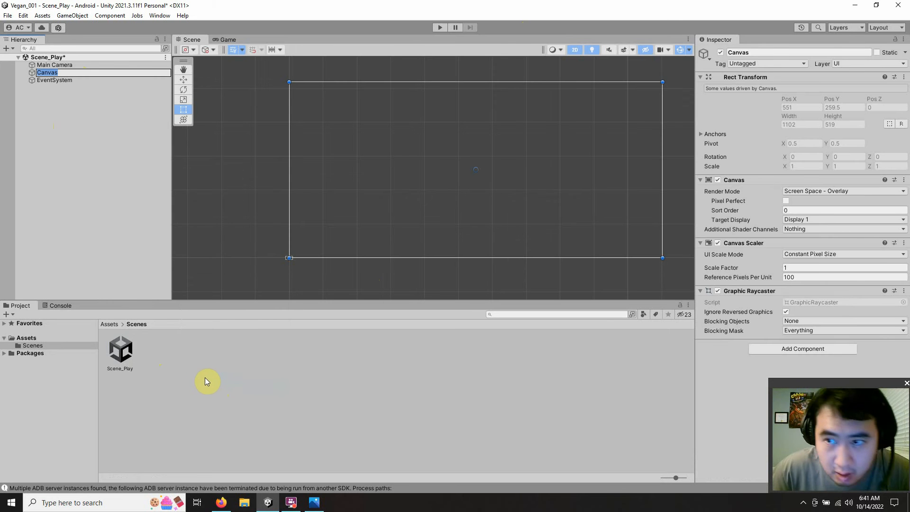
Step: Set the new Canvas Scaler to Scale With Screen Size with a reference resolution of 1920 x 1080
left_click(814, 254)
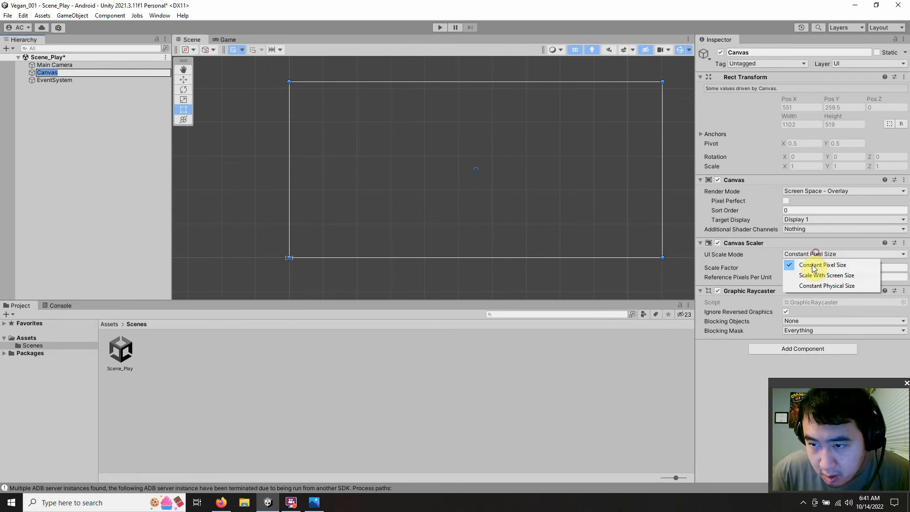
left_click(825, 274)
left_click(806, 267)
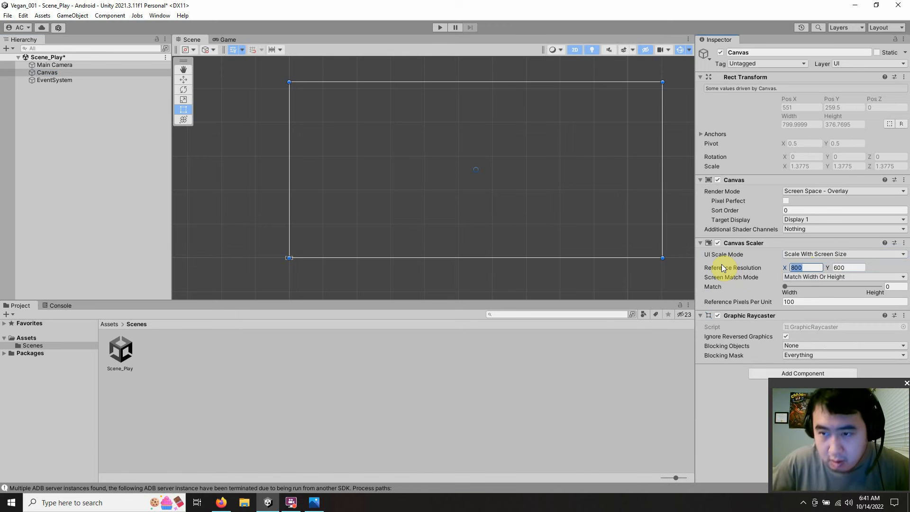
type("1")
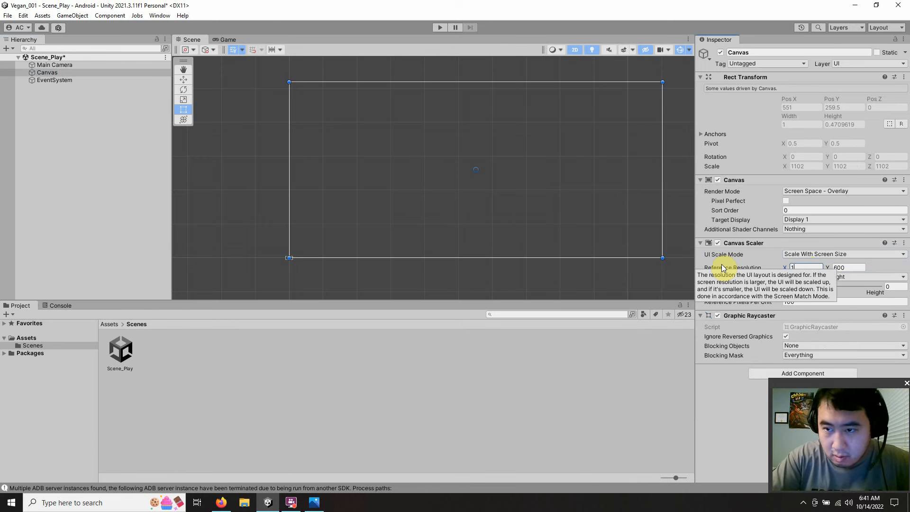
type("920")
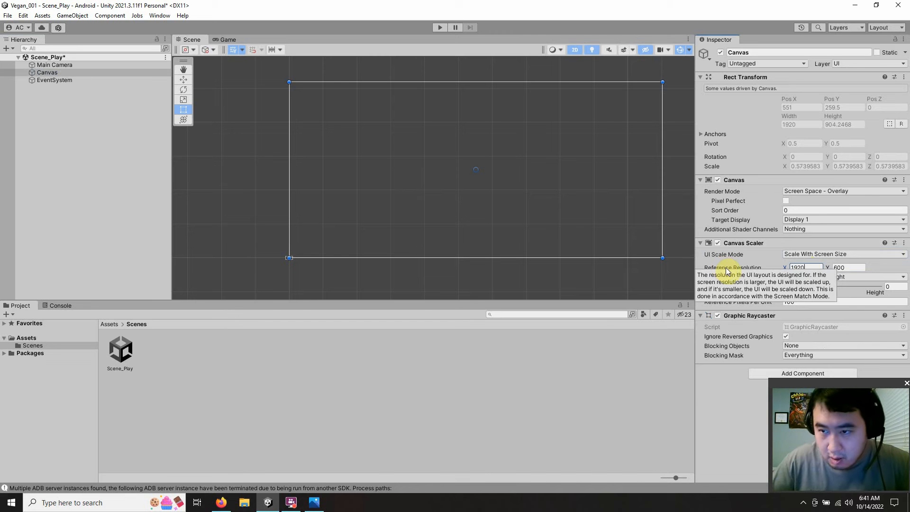
left_click(840, 267)
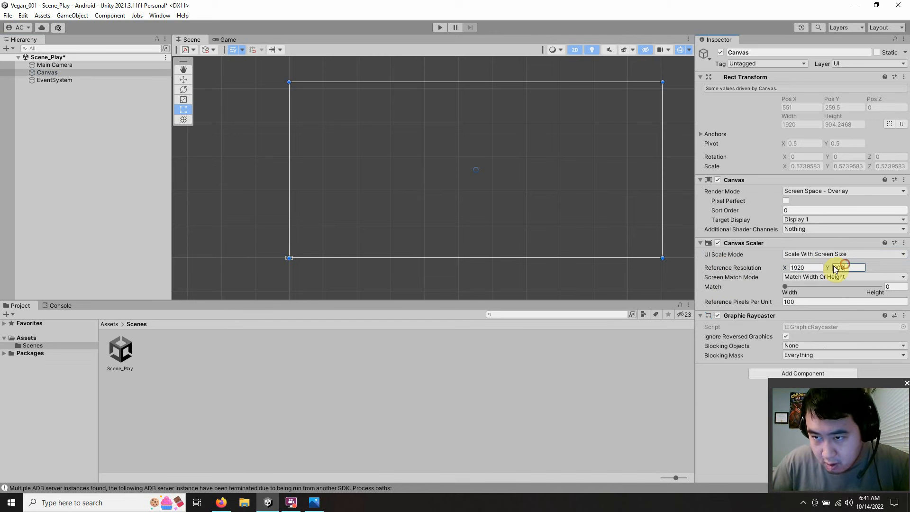
type("108")
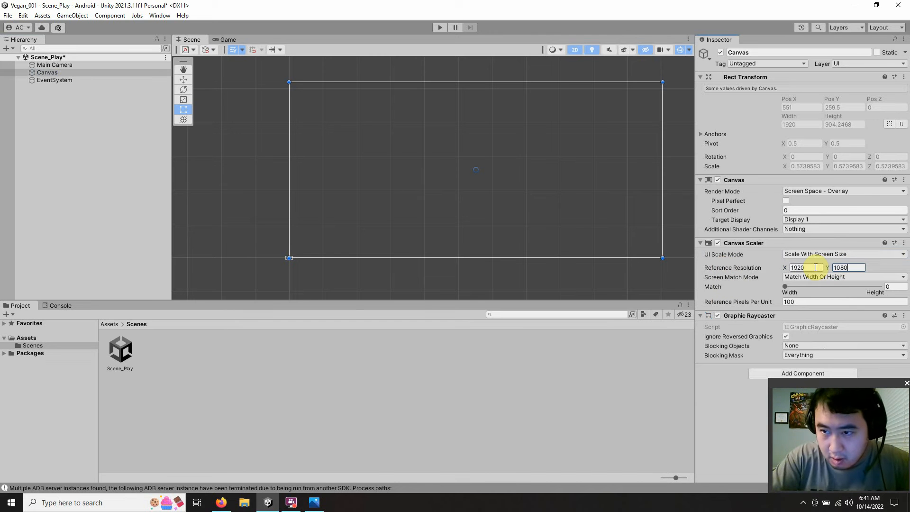
left_click(564, 382)
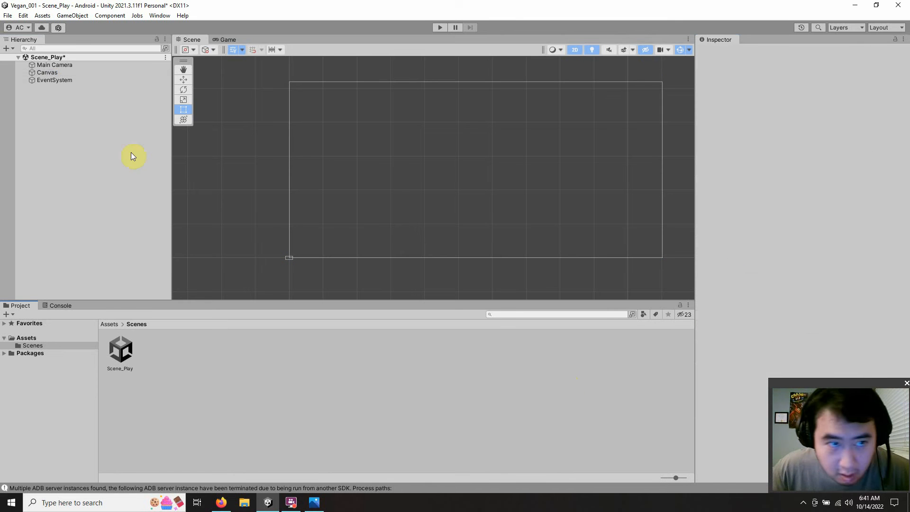
left_click(53, 73)
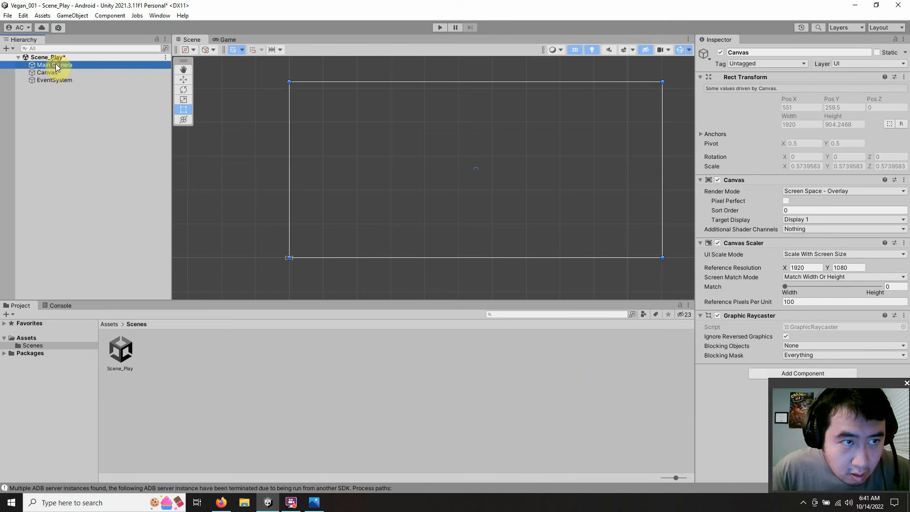
Step: Set the Main Camera's background colour to black (000000)
left_click(56, 64)
left_click(825, 142)
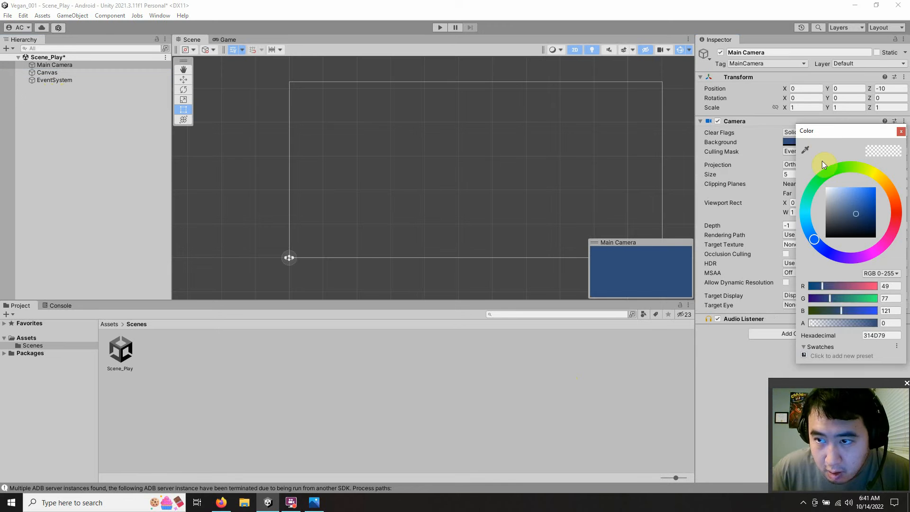
left_click(845, 210)
left_click_drag(837, 222, 746, 270)
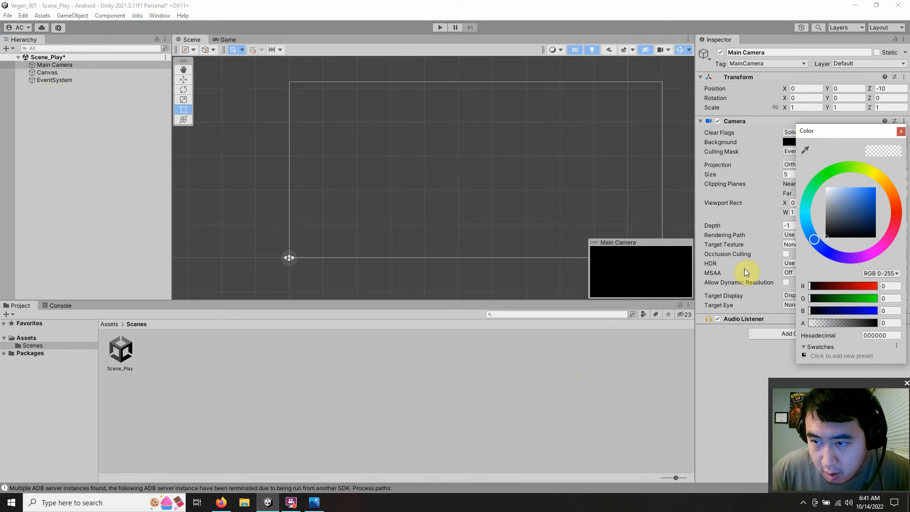
left_click(901, 131)
Step: Save the changes to Scene_Play
left_click(148, 355)
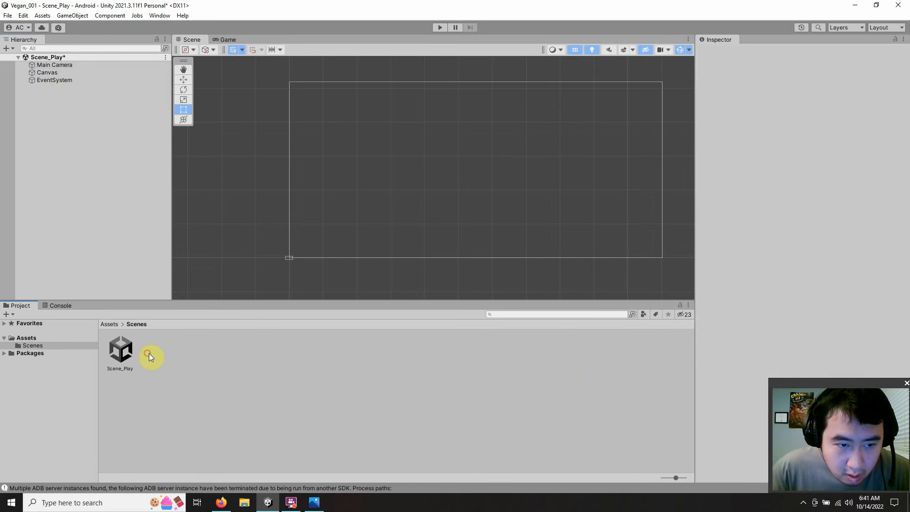
left_click(8, 15)
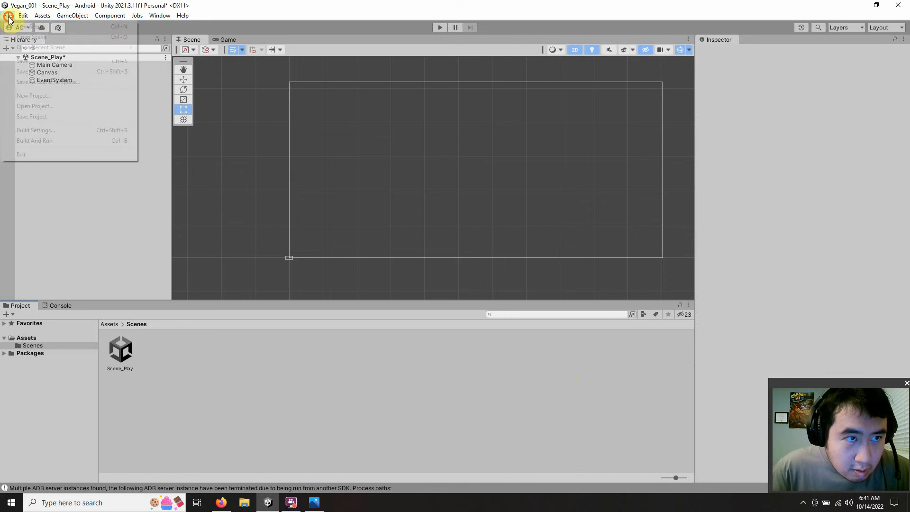
left_click(30, 61)
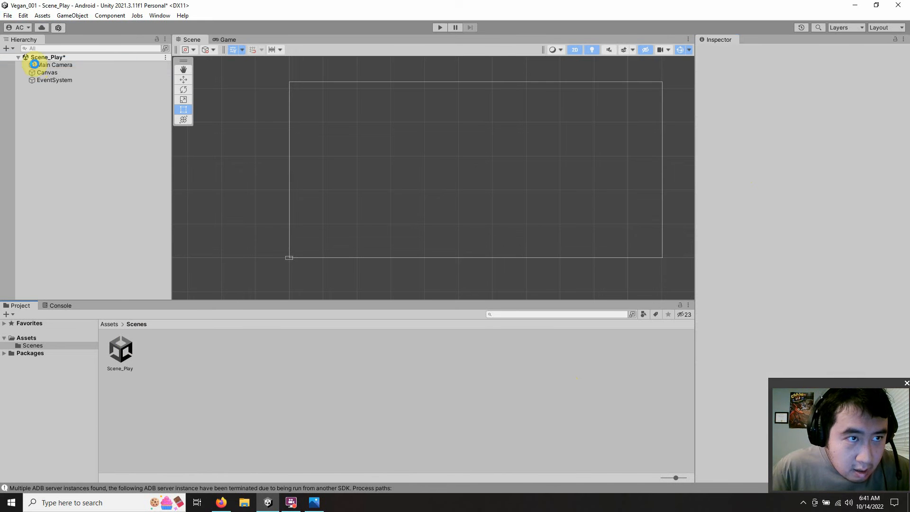
Step: Examine the 16:9 game layout sketch in the desktop image IMG_20220903_0001_02.jpg, and return to the maximised Unity window
left_click_drag(431, 4, 261, 27)
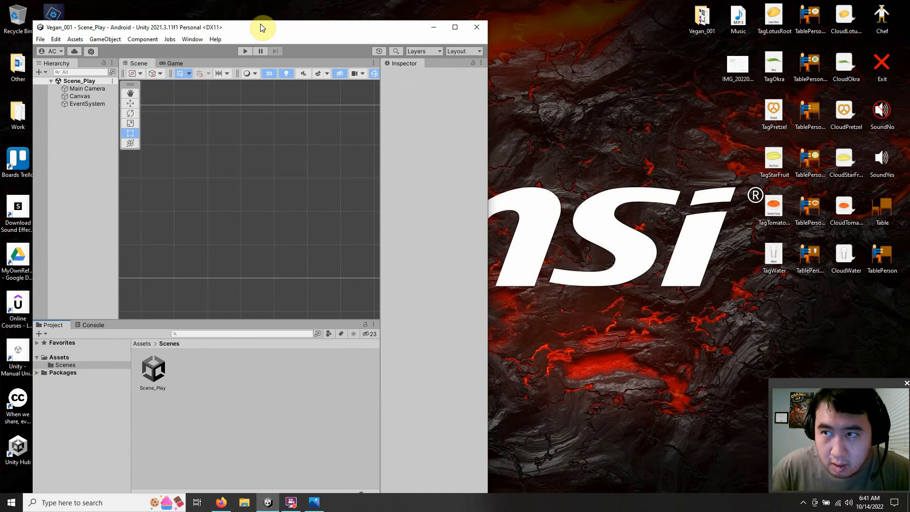
left_click(732, 66)
double_click(732, 66)
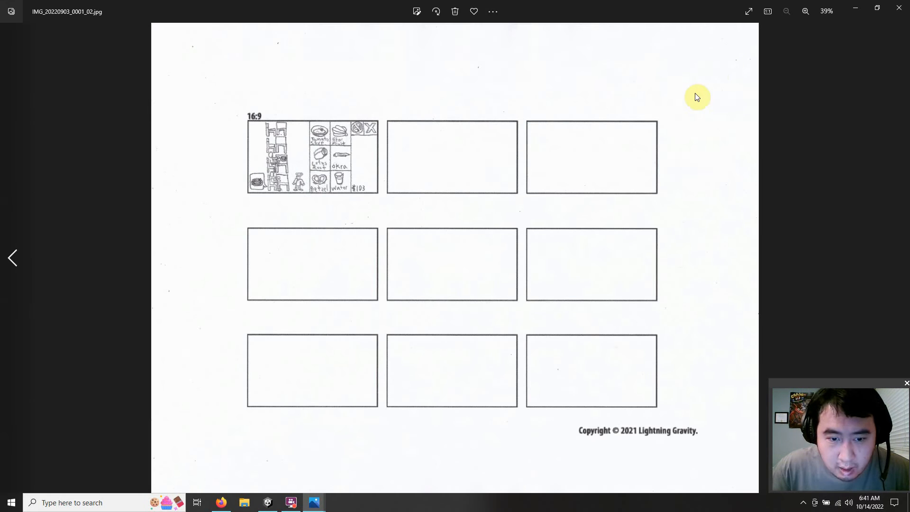
left_click(899, 7)
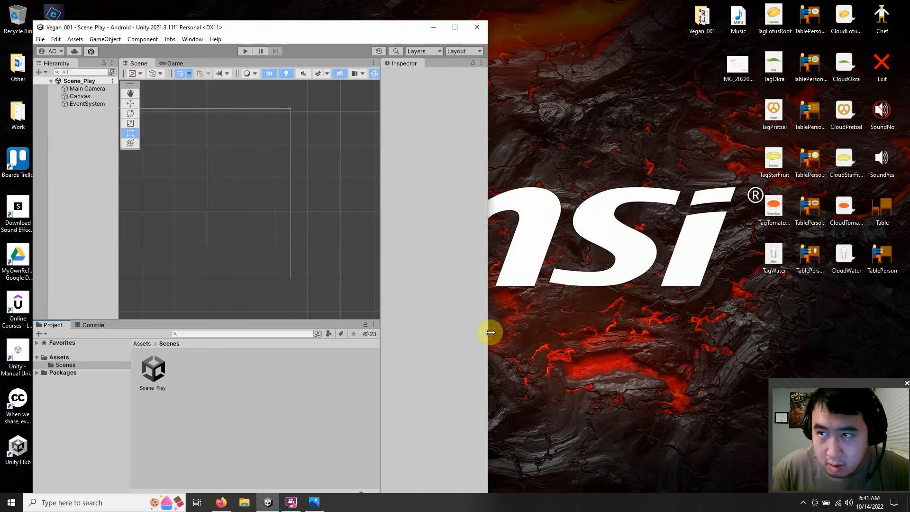
left_click(314, 503)
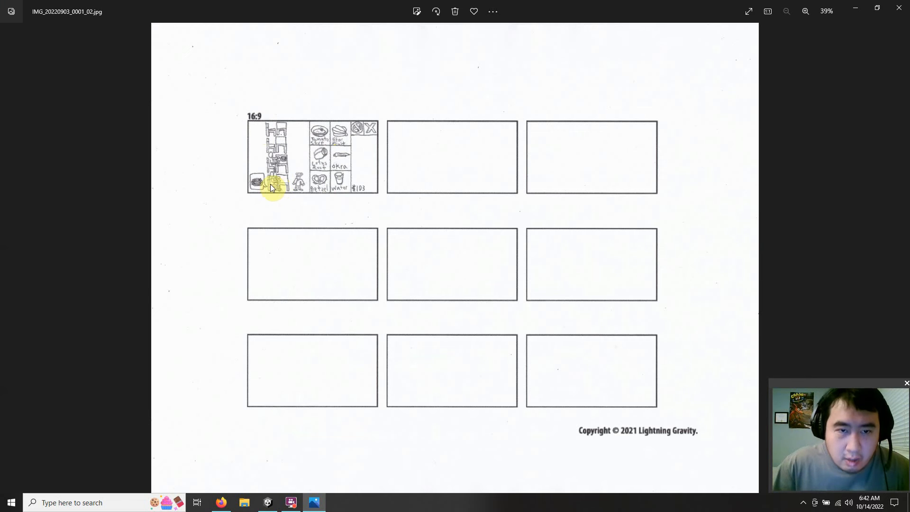
left_click(857, 7)
left_click(455, 27)
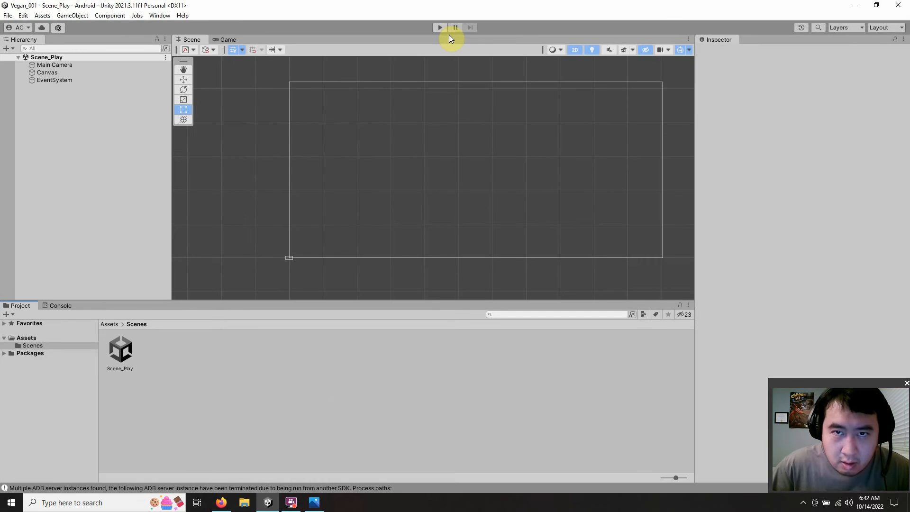
Step: Import the tomato soup cloud image (CloudToma...) from the desktop into the project's Scenes folder
left_click_drag(579, 10, 317, 19)
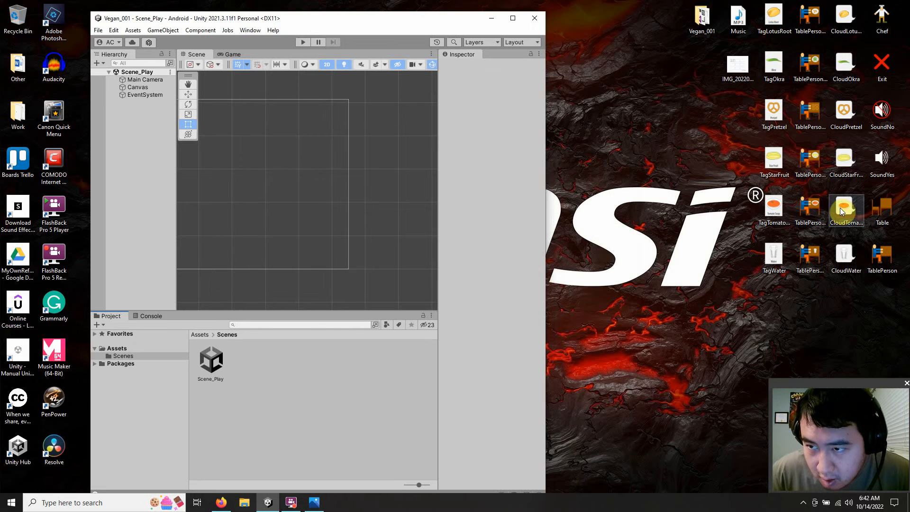
left_click_drag(840, 209, 258, 367)
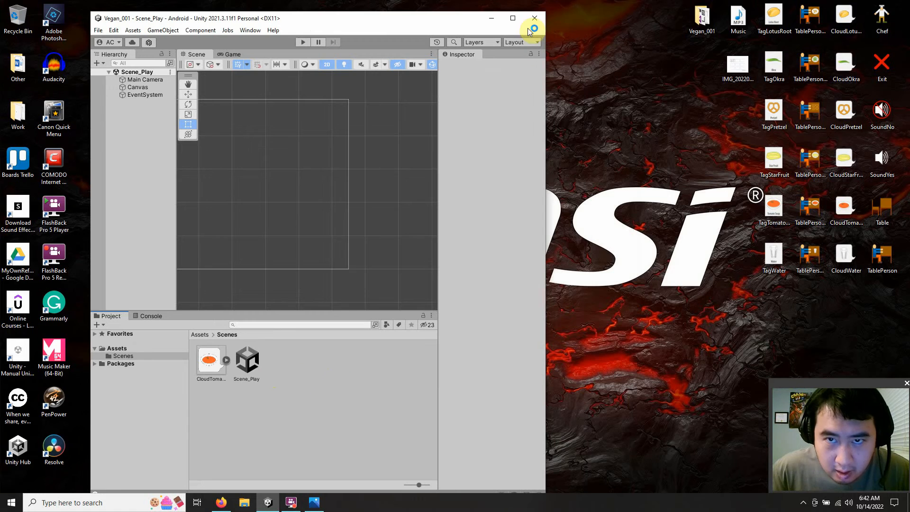
left_click(519, 19)
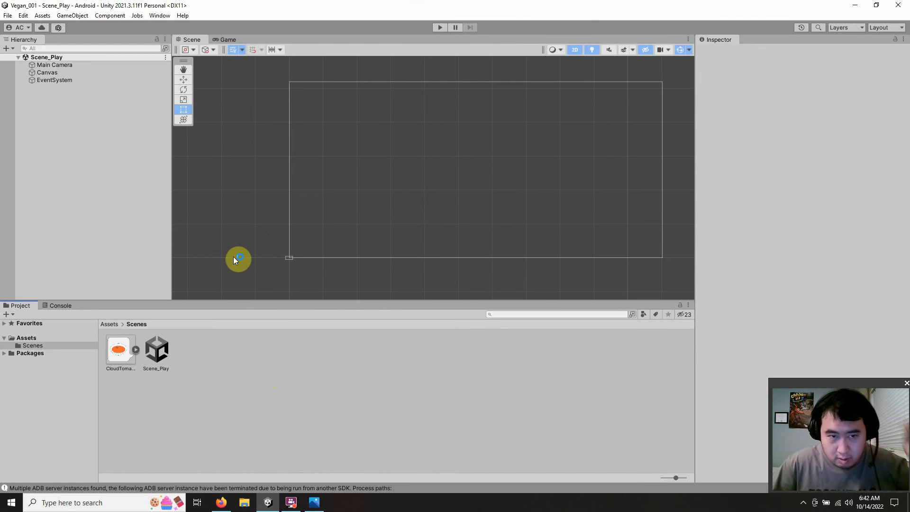
Step: Set the Game view's aspect ratio to 16:9 Landscape
left_click(225, 39)
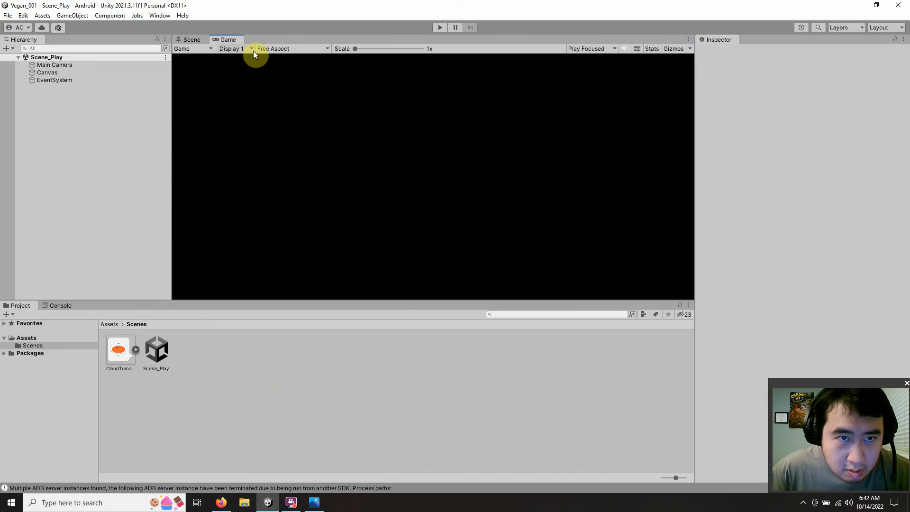
left_click(268, 49)
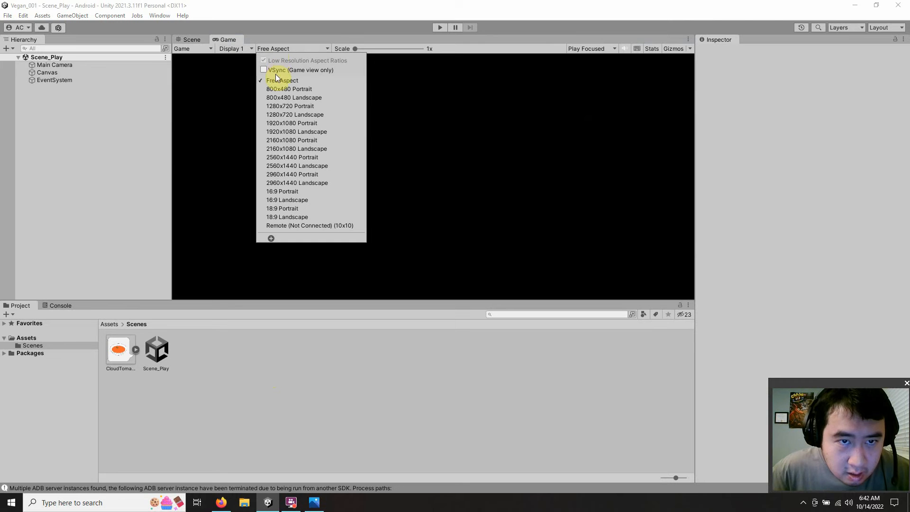
left_click(286, 201)
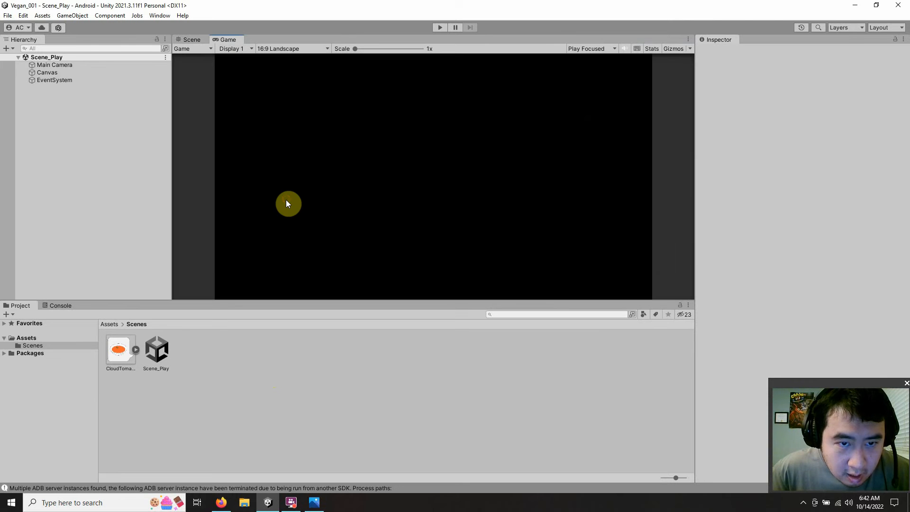
left_click(287, 49)
left_click(287, 49)
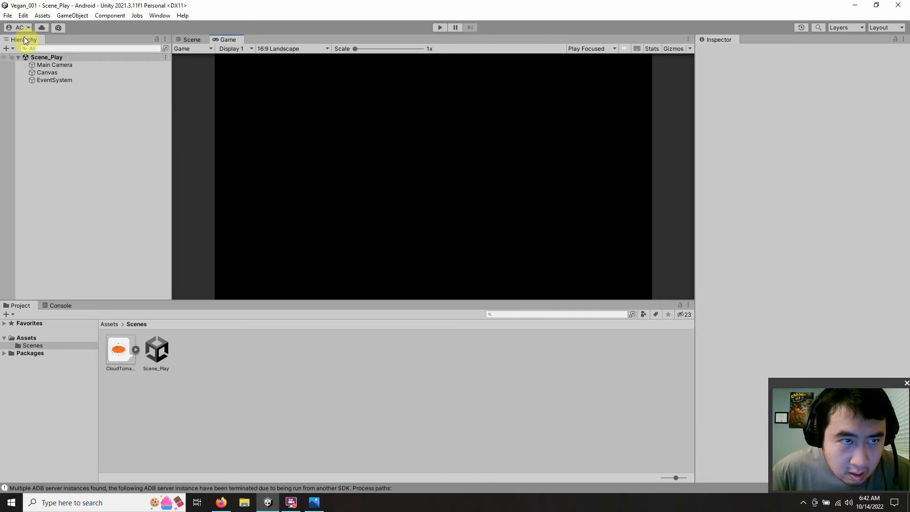
Step: Check the Android Player settings for resolution, presentation and default orientation, and return to the Scene view
left_click(7, 15)
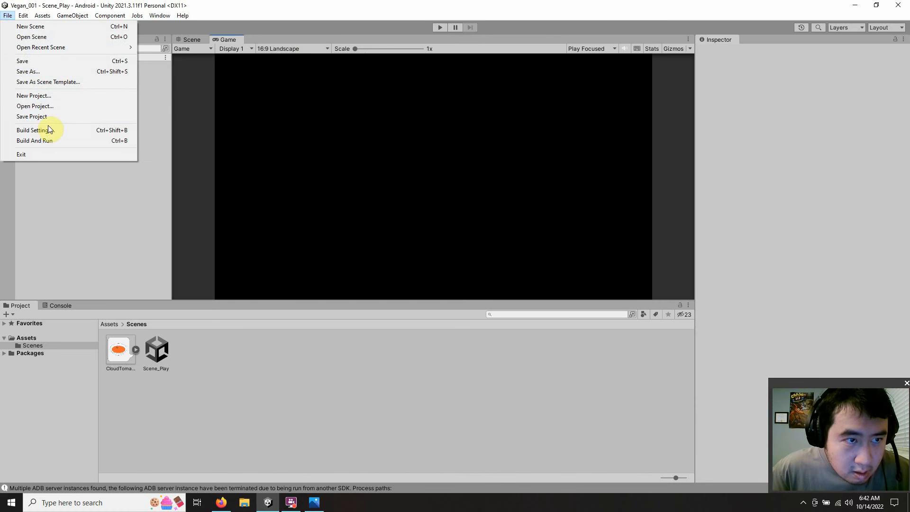
left_click(46, 133)
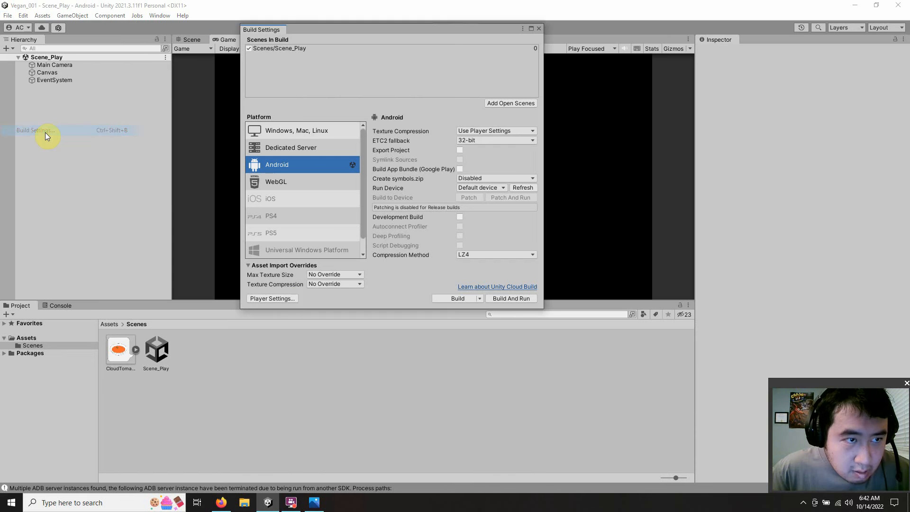
left_click(283, 299)
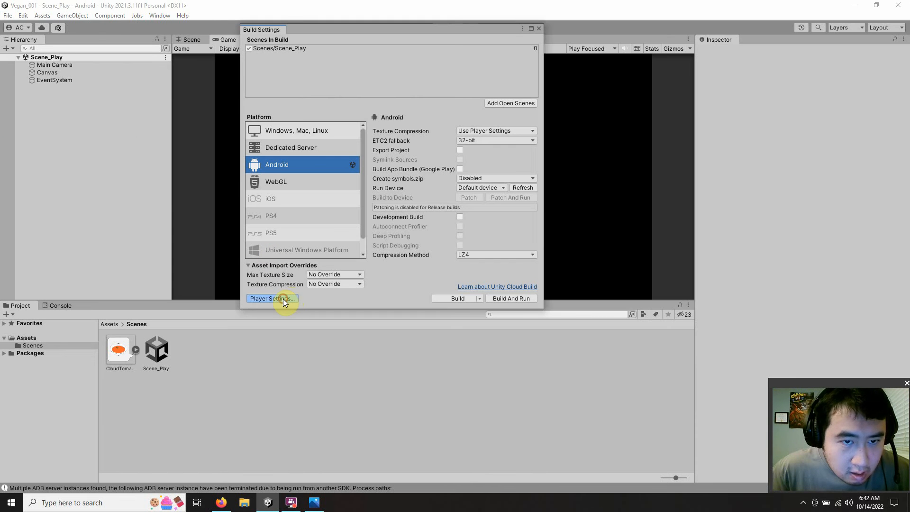
left_click(221, 194)
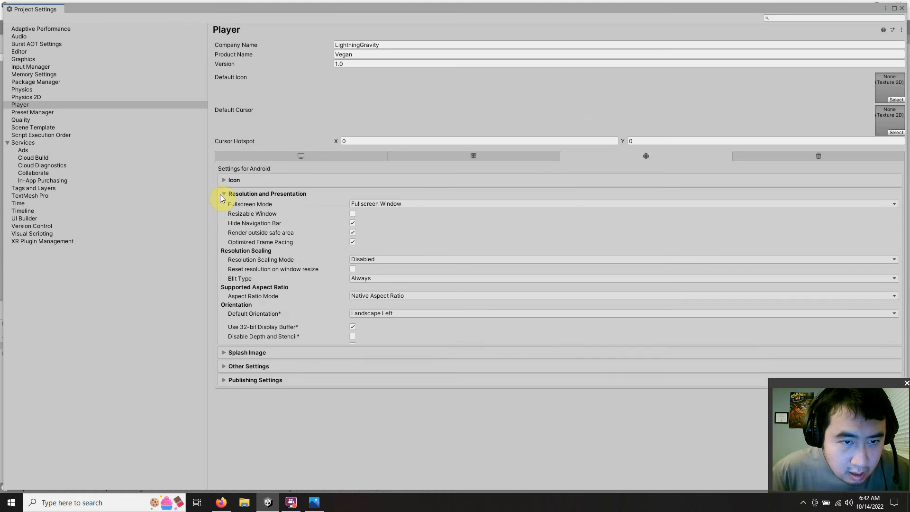
left_click(900, 10)
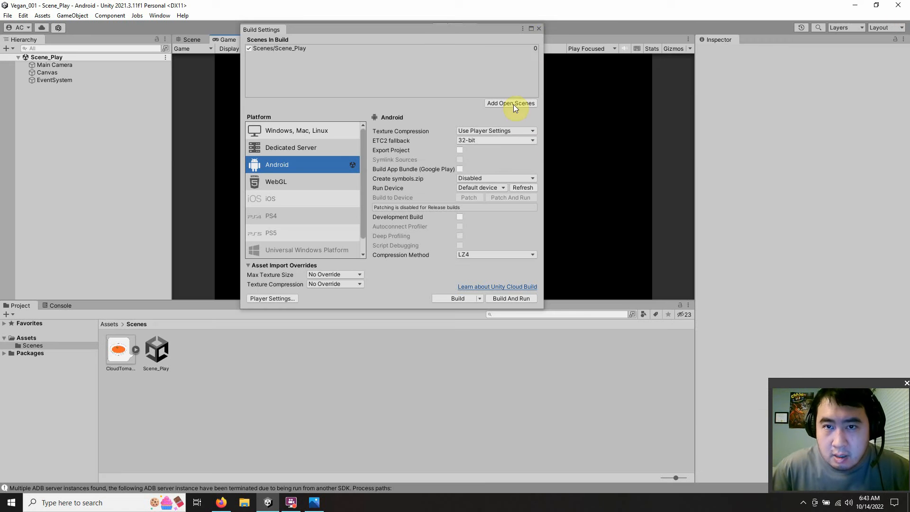
left_click(539, 28)
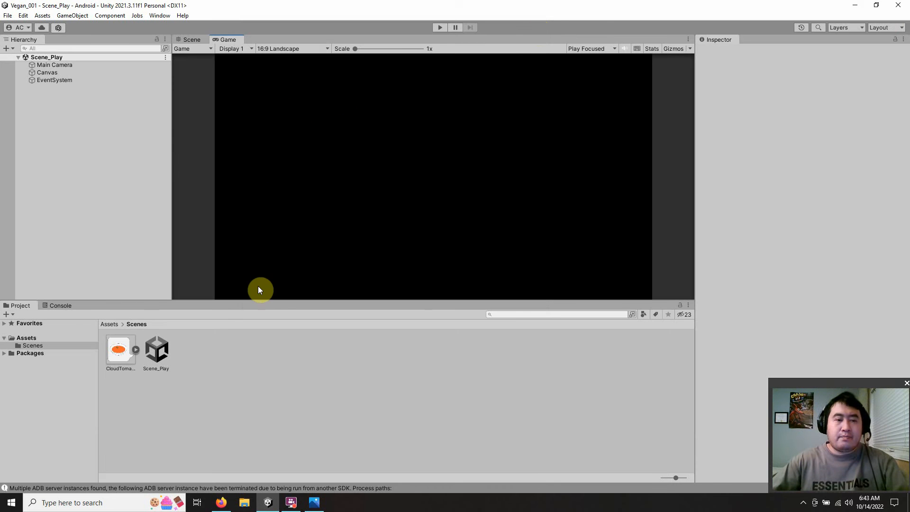
left_click(185, 40)
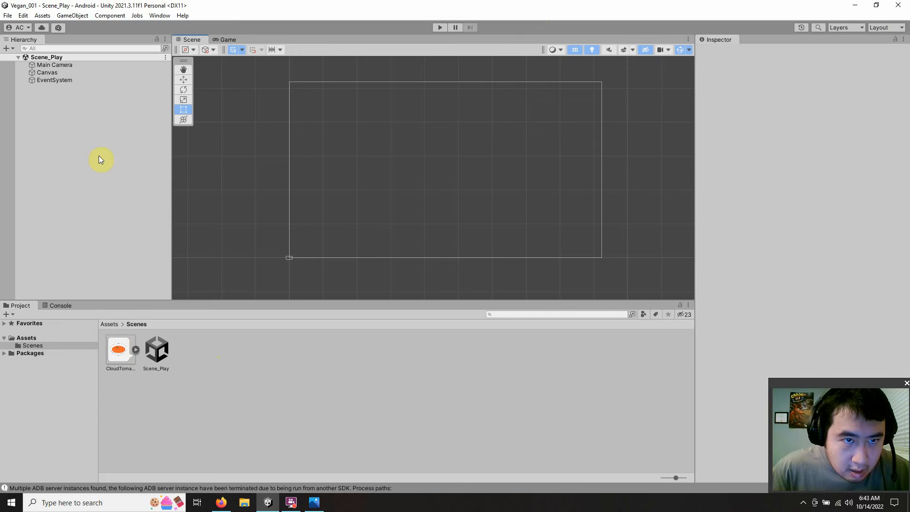
left_click(34, 73)
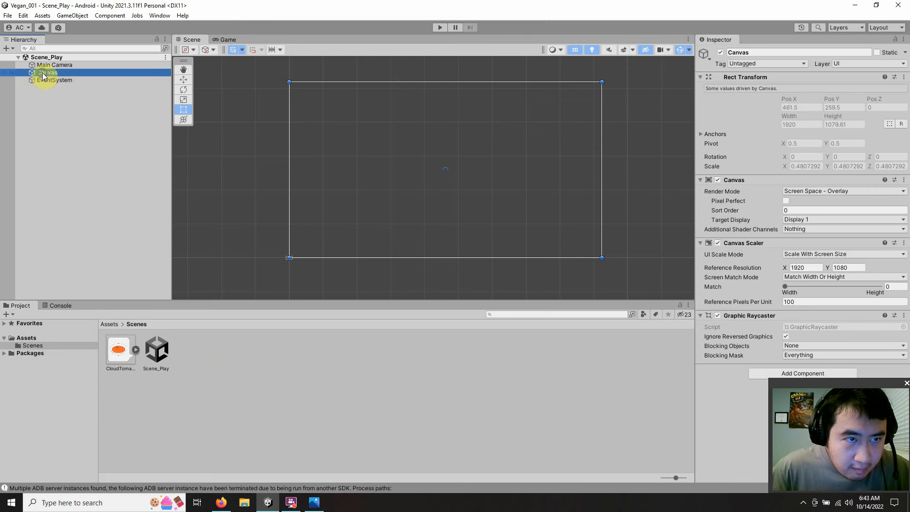
right_click(42, 73)
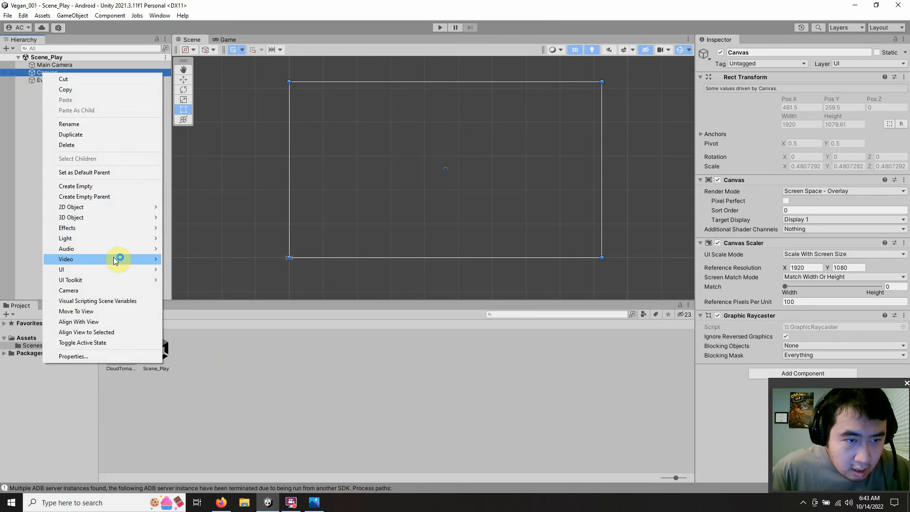
left_click(203, 364)
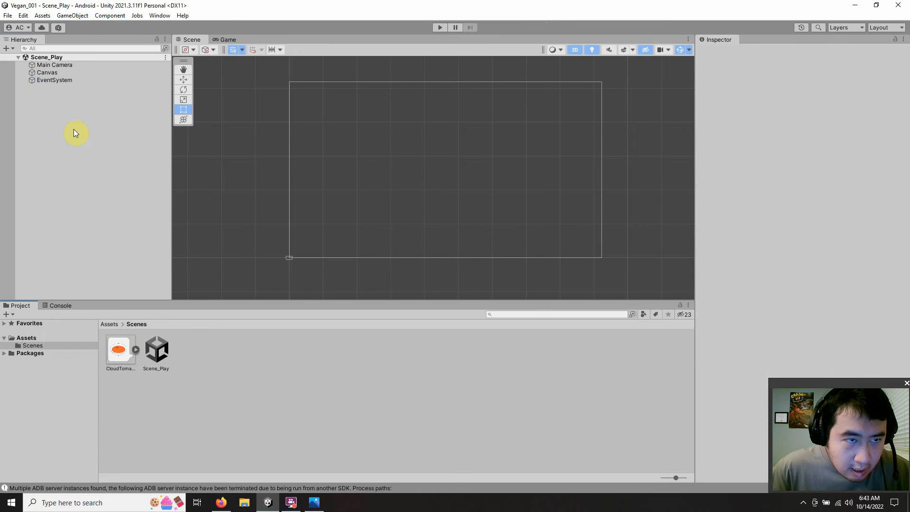
Step: Add a UI Image as a child of the Canvas
left_click(56, 73)
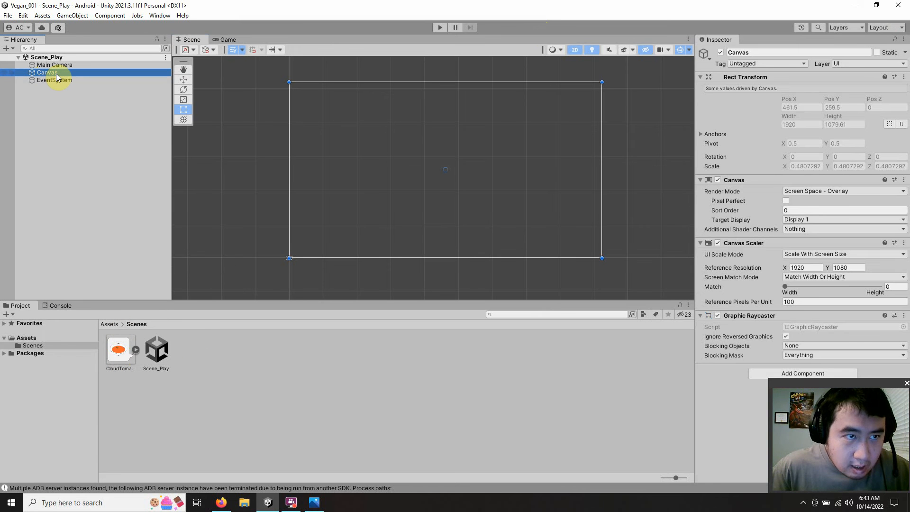
right_click(56, 73)
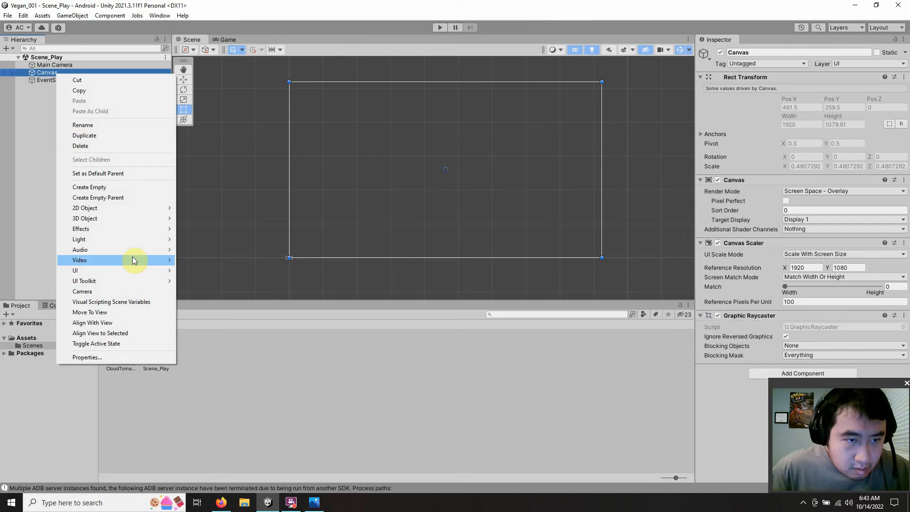
mouse_move(130, 269)
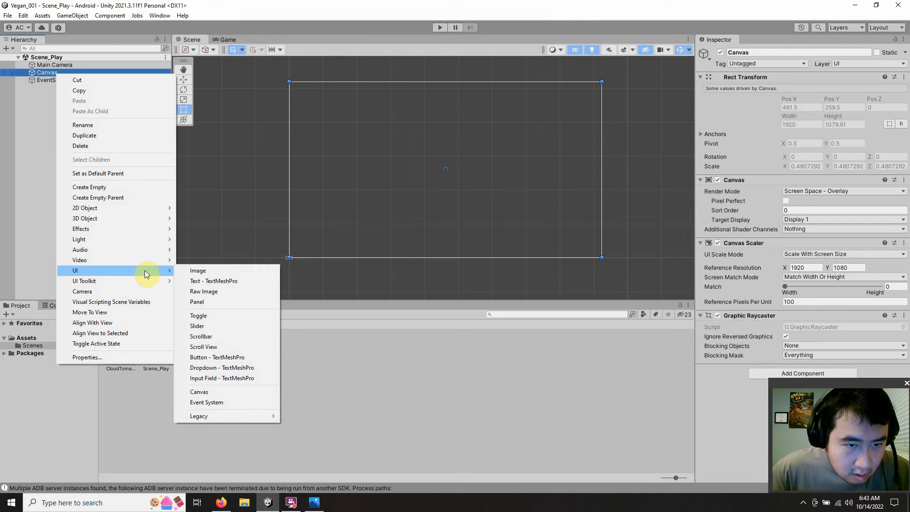
left_click(195, 271)
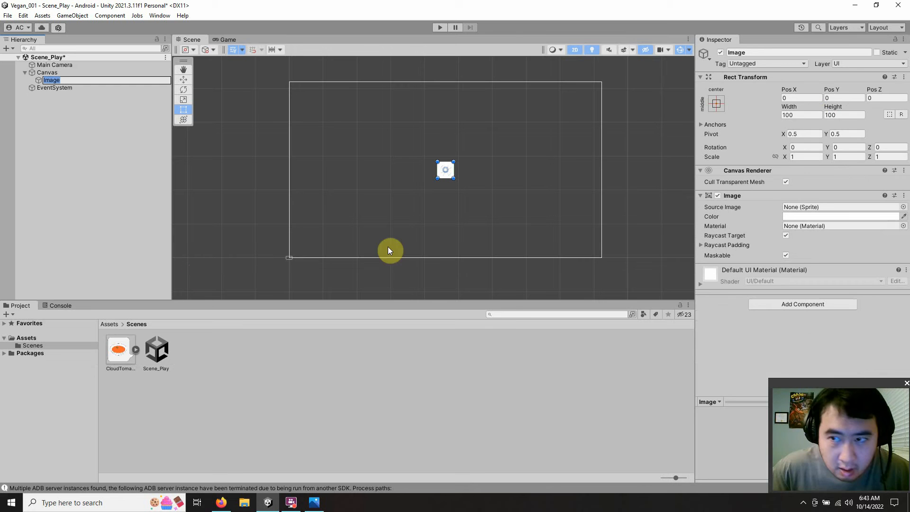
Step: Set both the width and the height of the Canvas's Image to 270
left_click(812, 115)
left_click_drag(813, 115, 654, 123)
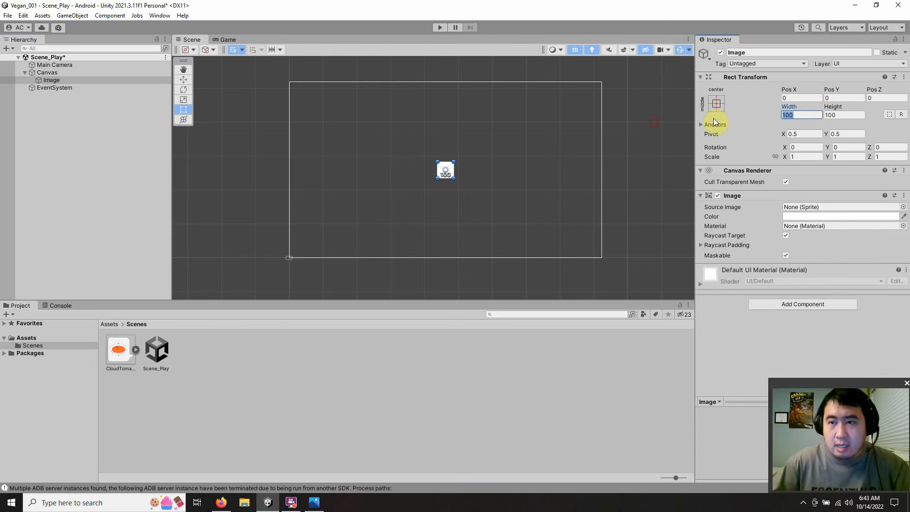
type("2")
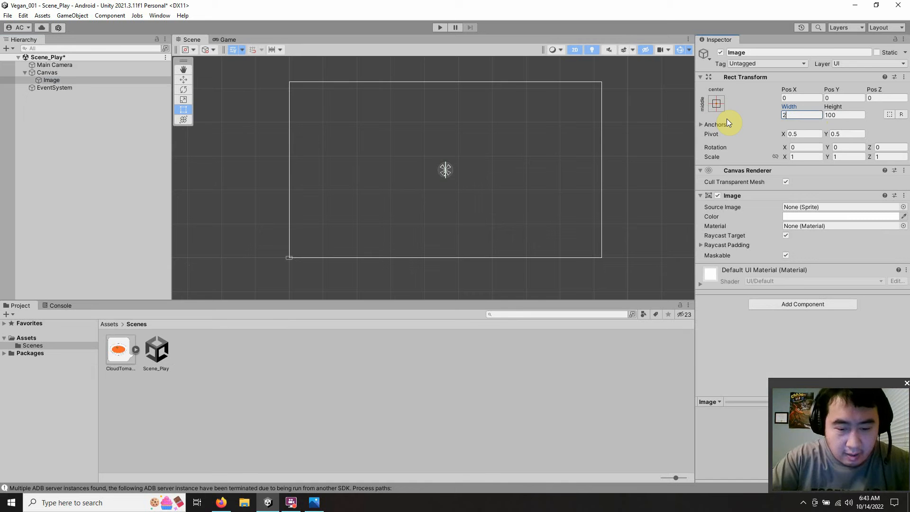
type("70")
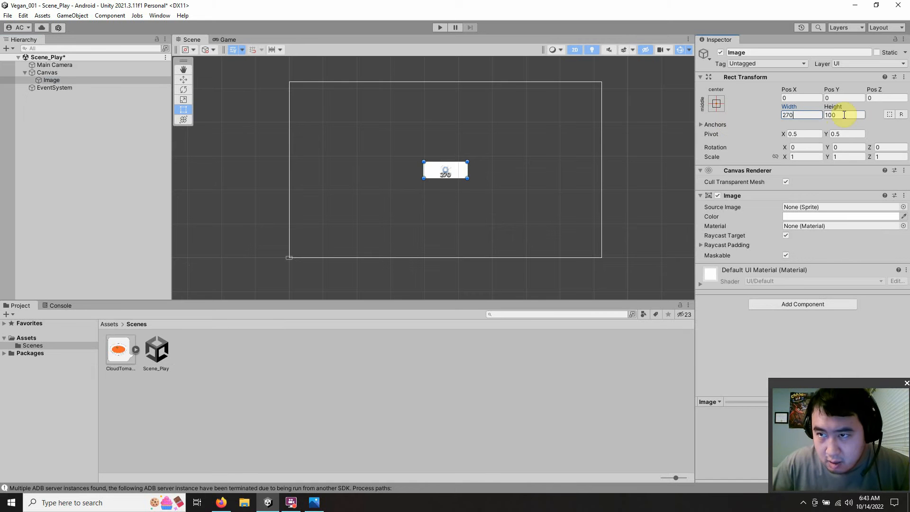
left_click(845, 115)
type("2")
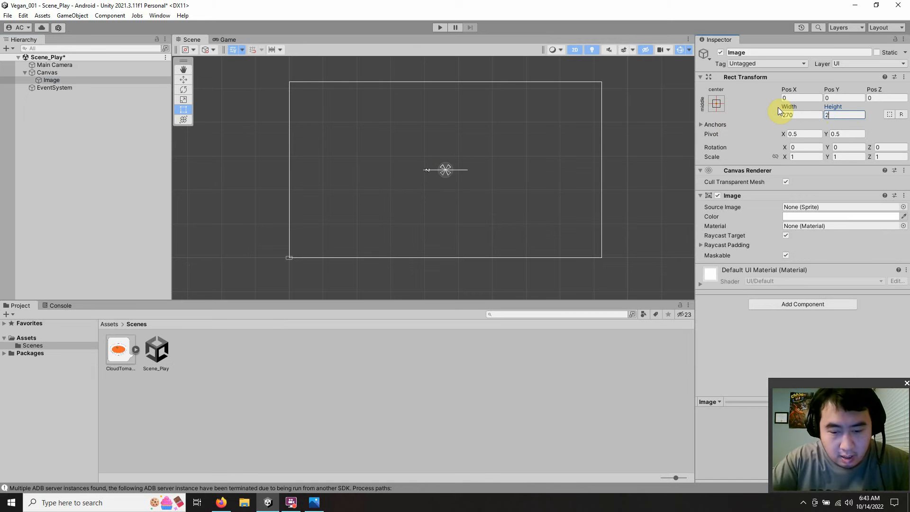
type("70")
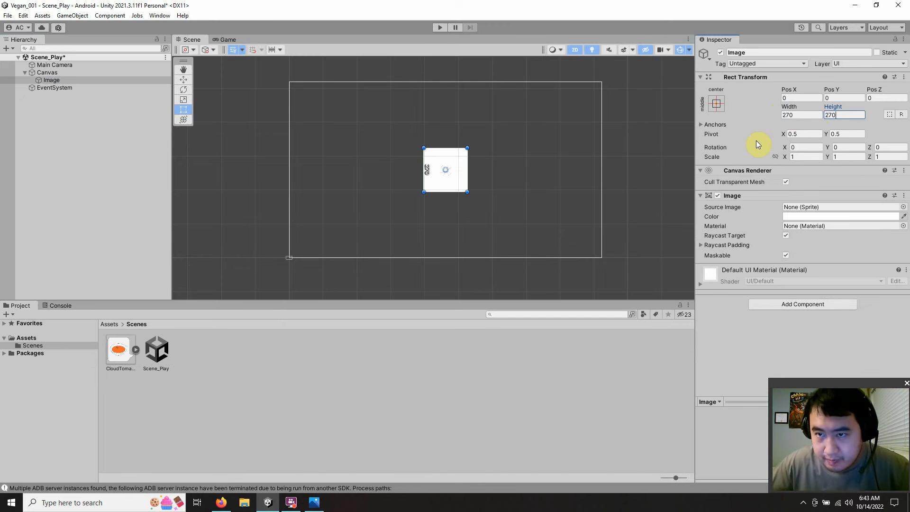
Step: Apply the top-left anchor preset to the Image within the Canvas
left_click(717, 108)
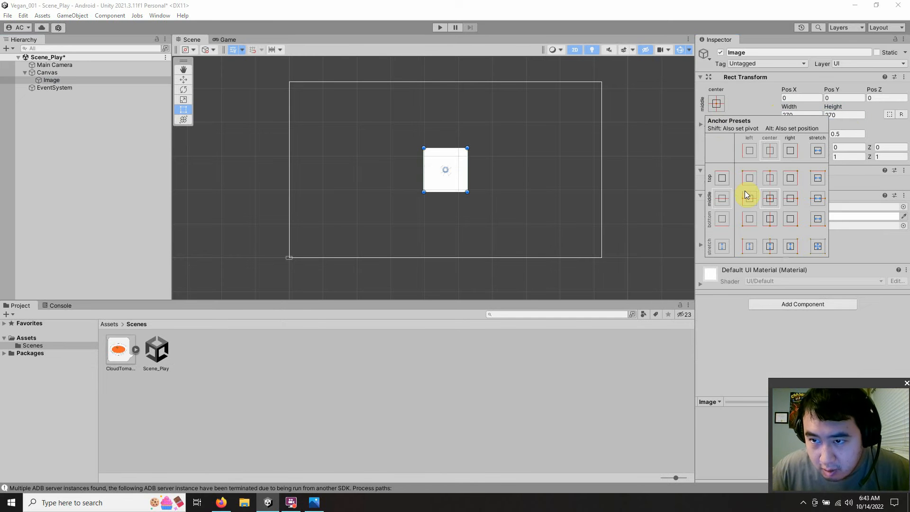
left_click(750, 179)
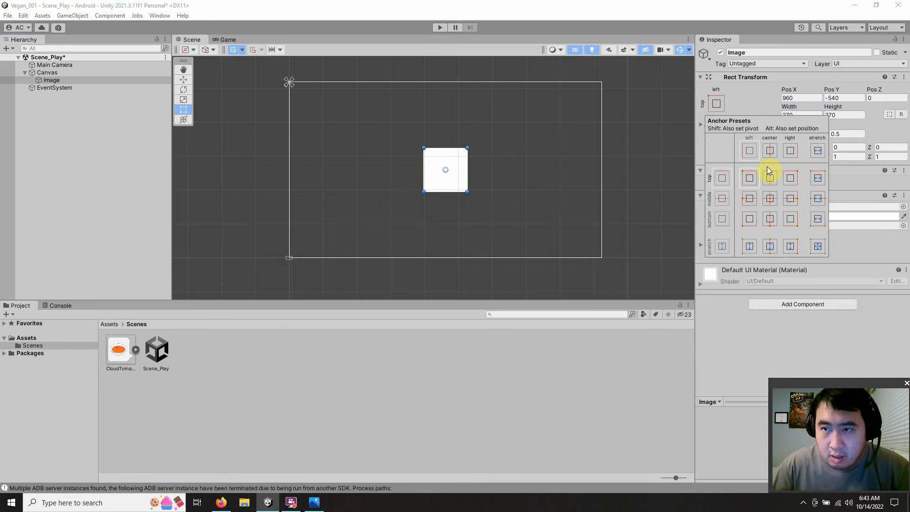
left_click(826, 99)
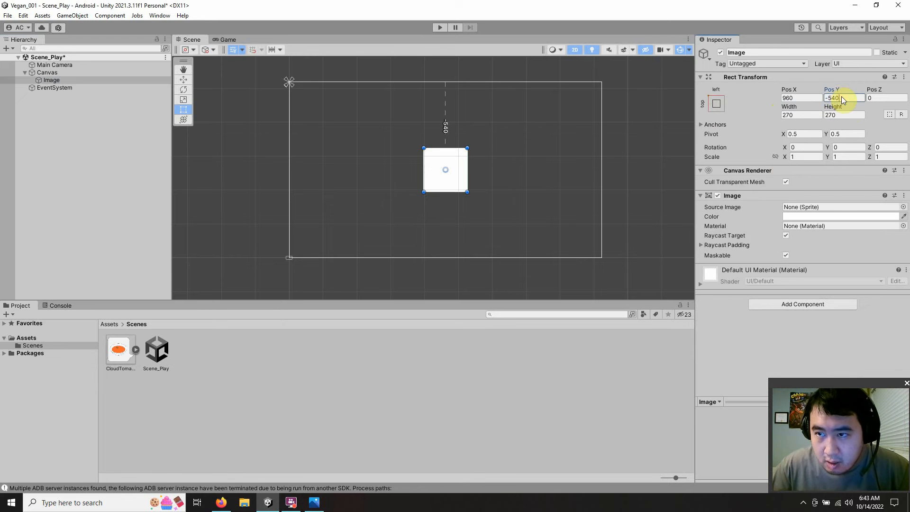
left_click(832, 98)
Step: Switch to the calculator page in Firefox, divide 270 by 2, and return to Unity
left_click(221, 501)
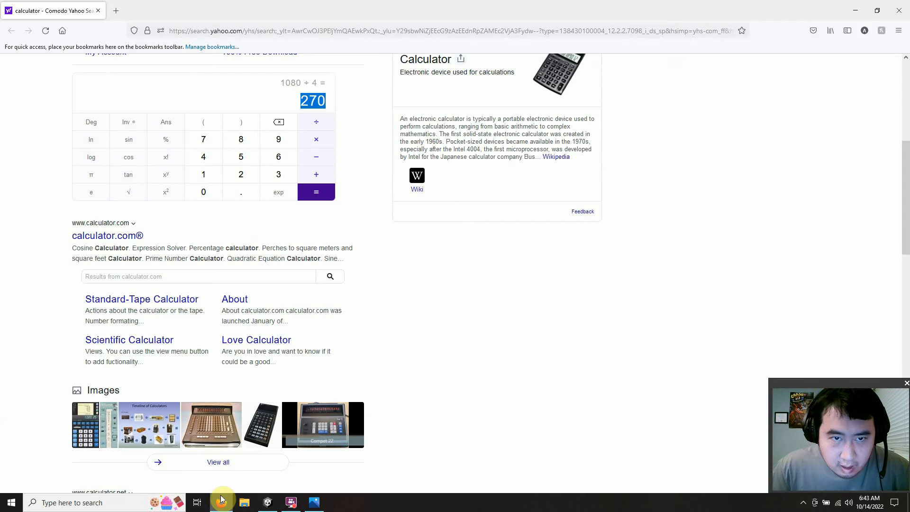
left_click(315, 123)
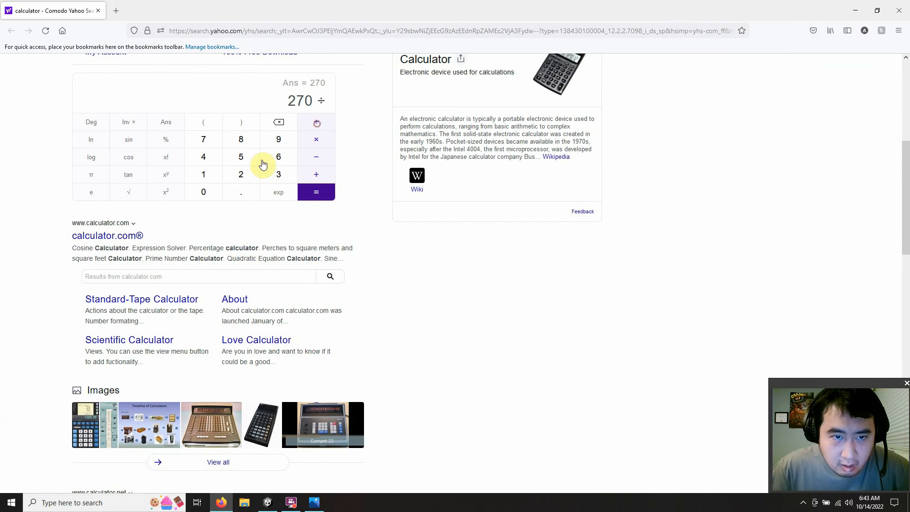
left_click(257, 183)
left_click(315, 193)
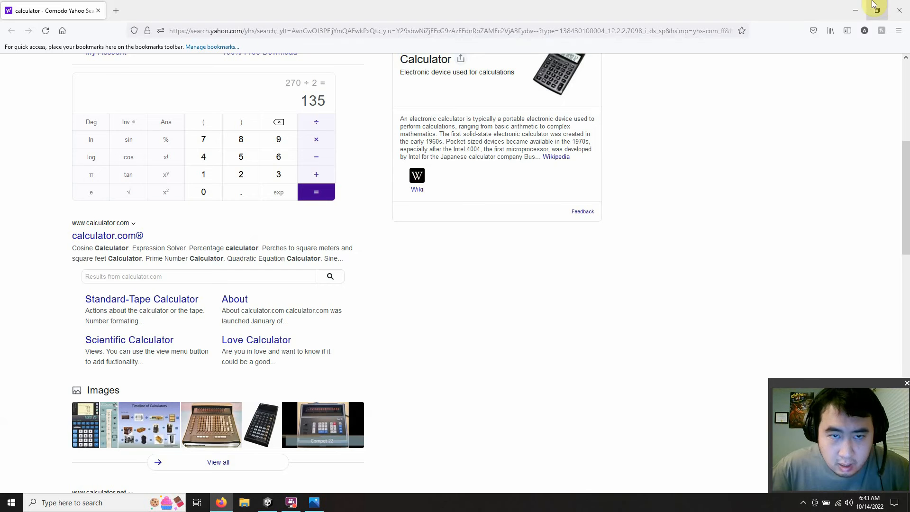
left_click(857, 6)
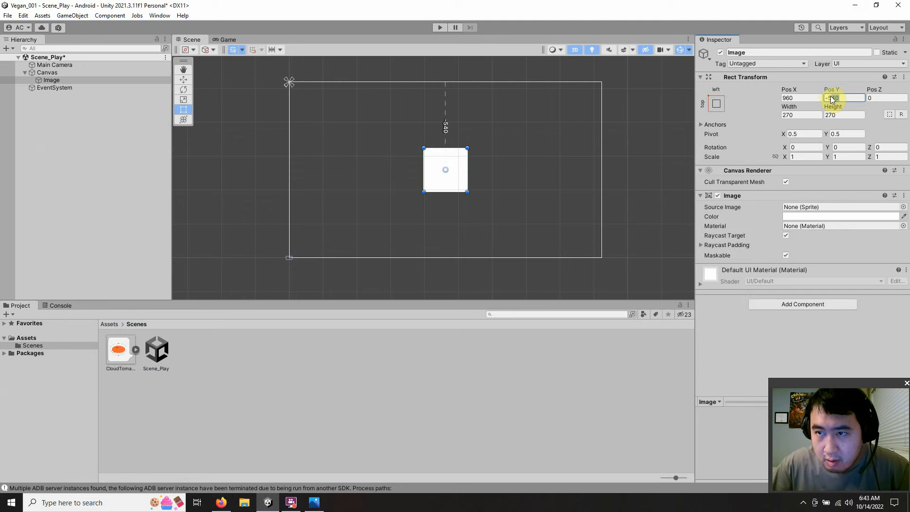
Step: Position the Image at Pos X 135 and Pos Y -135
type("-1")
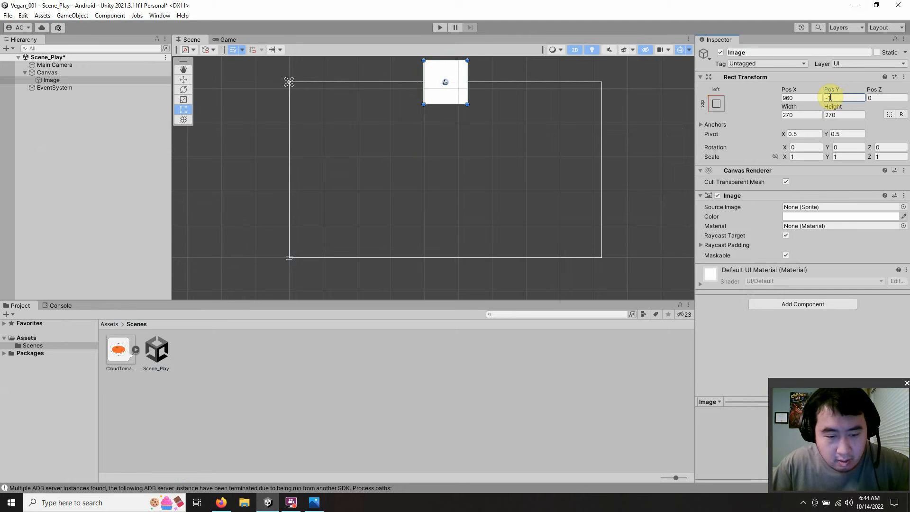
type("35")
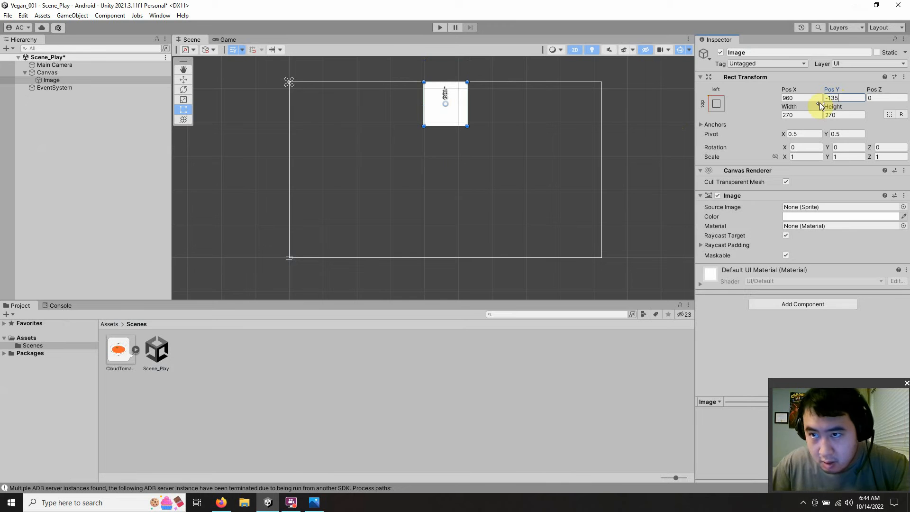
left_click(801, 98)
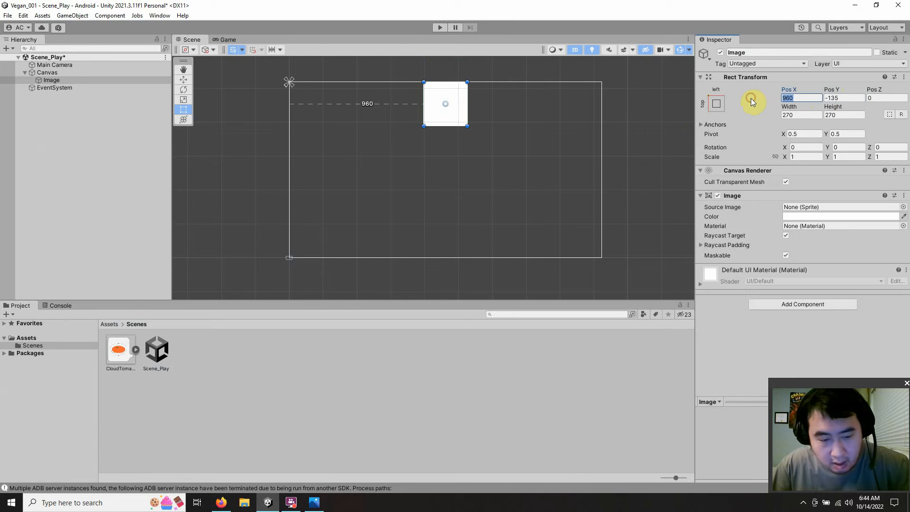
type("135")
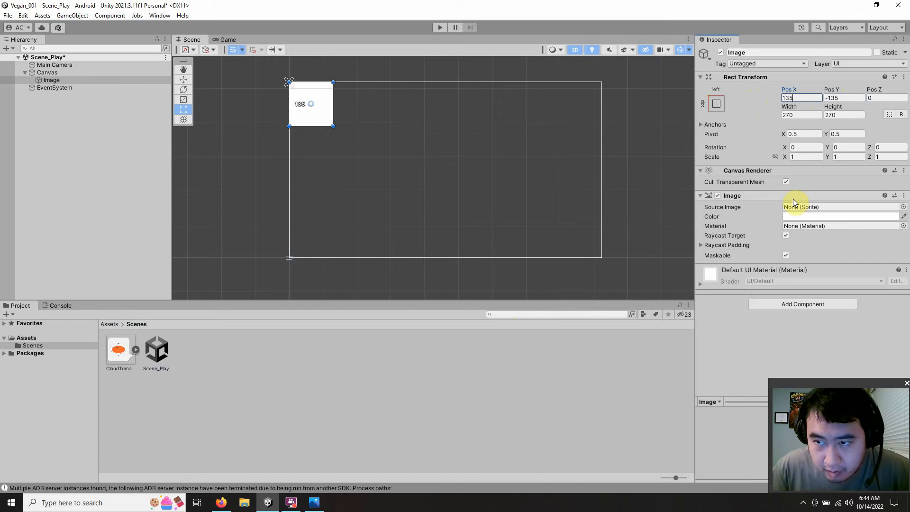
Step: Assign the CloudTomatoSoup sprite as the Image's source image and close the sprite picker
left_click(903, 207)
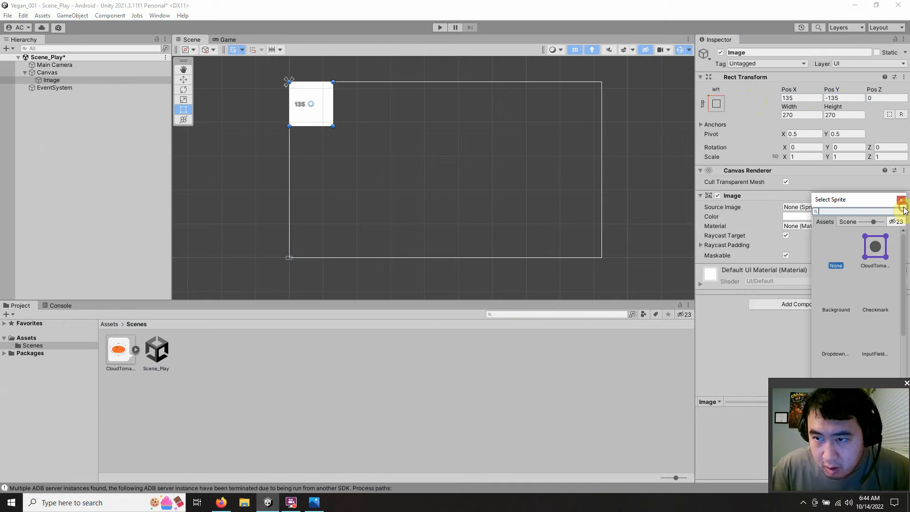
left_click(870, 252)
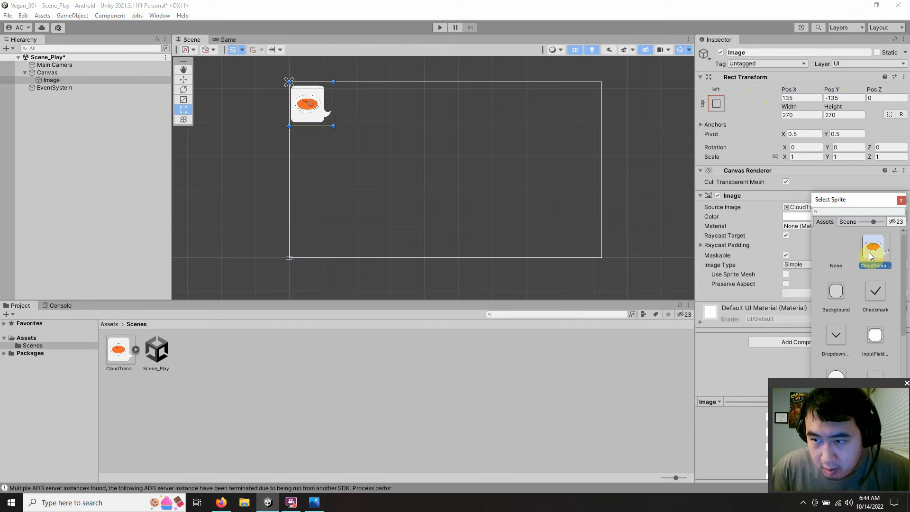
left_click(572, 365)
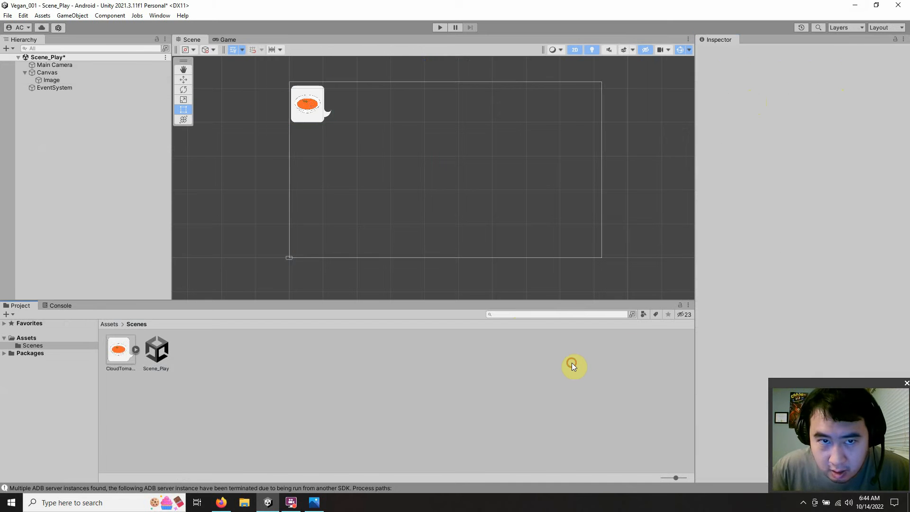
left_click(319, 117)
Step: Look over the sketched 16:9 game layout in the Photos viewer and return to Unity
left_click(860, 5)
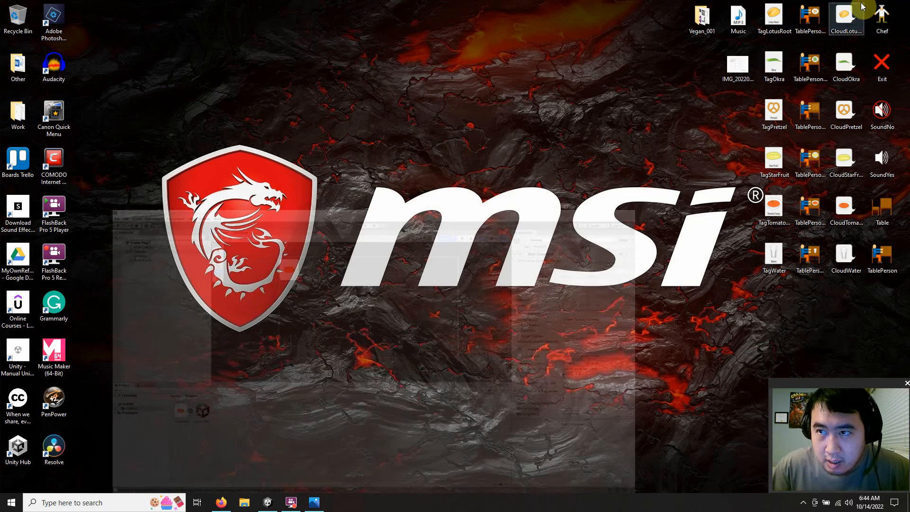
double_click(734, 66)
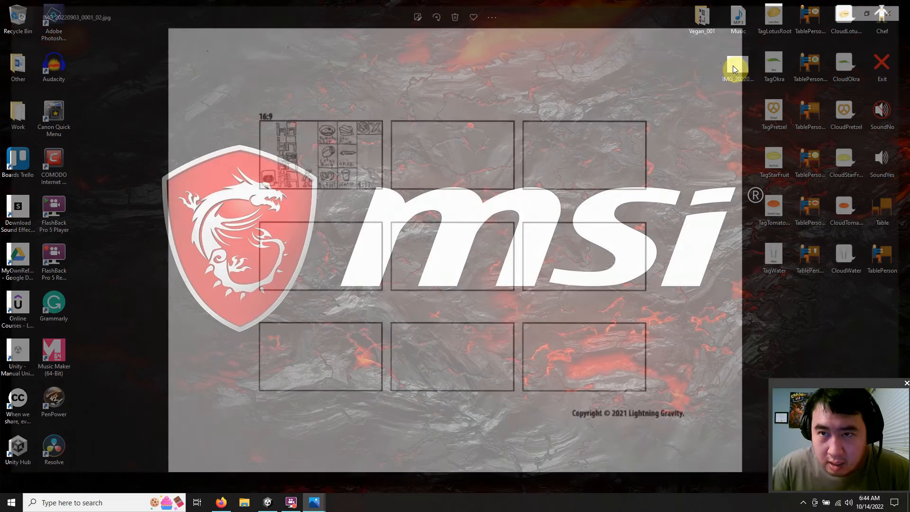
left_click(888, 12)
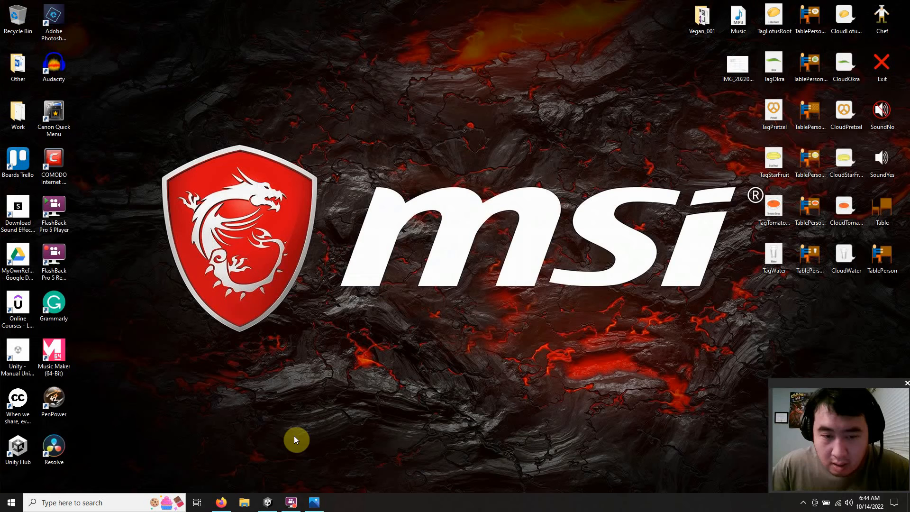
left_click(315, 498)
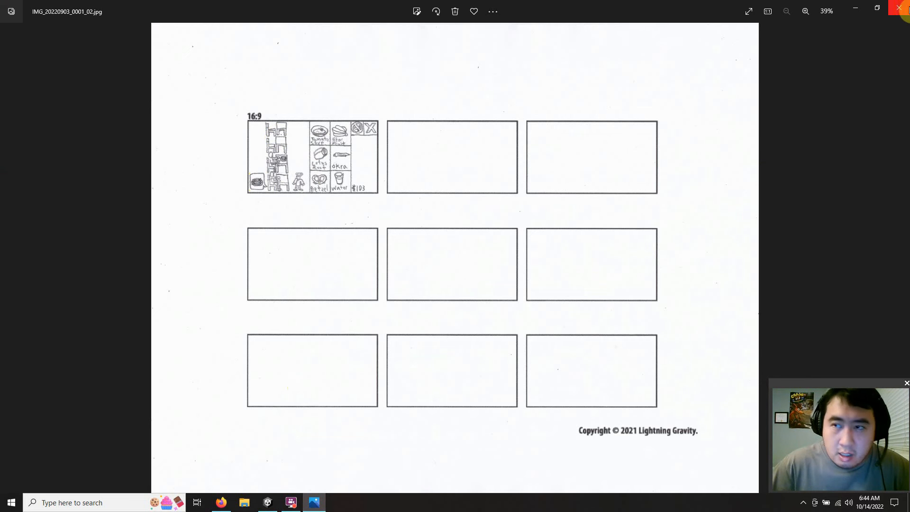
left_click(866, 8)
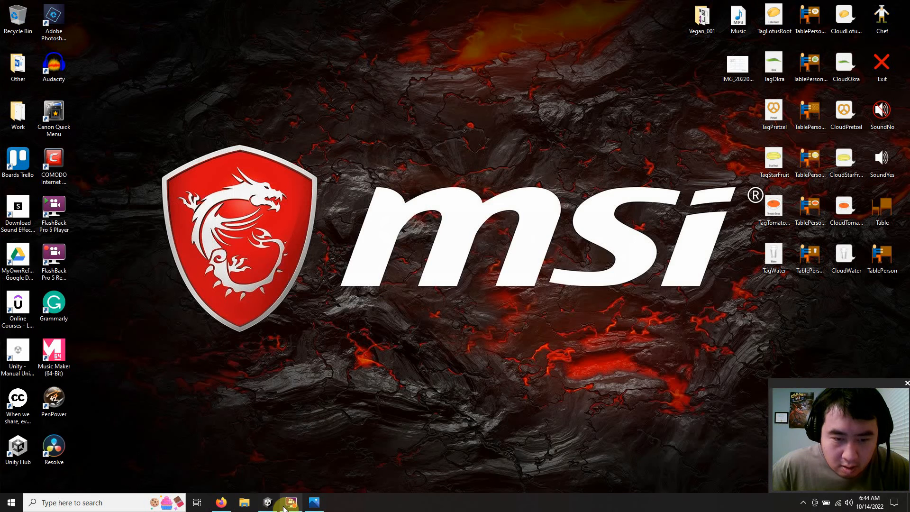
left_click(269, 503)
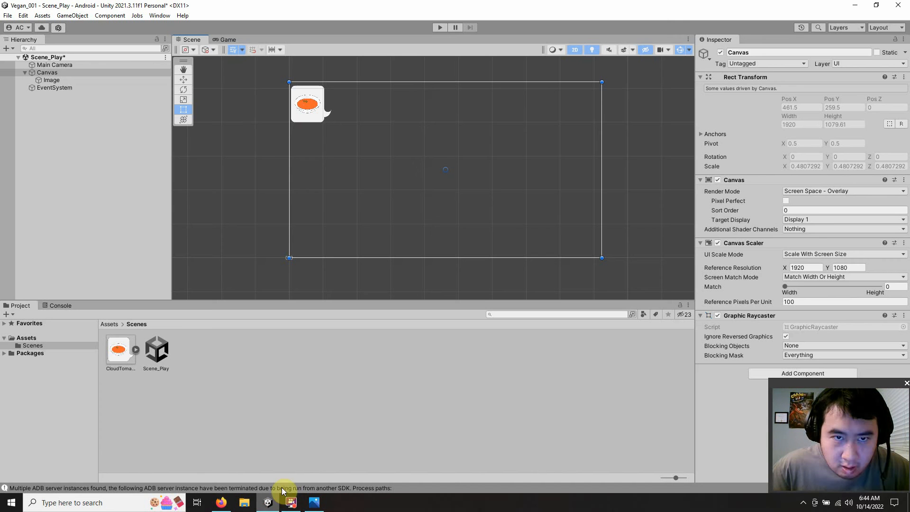
Step: Rename the Canvas's Image object as Image_TableOne_CloudTomatoSoup
left_click(59, 81)
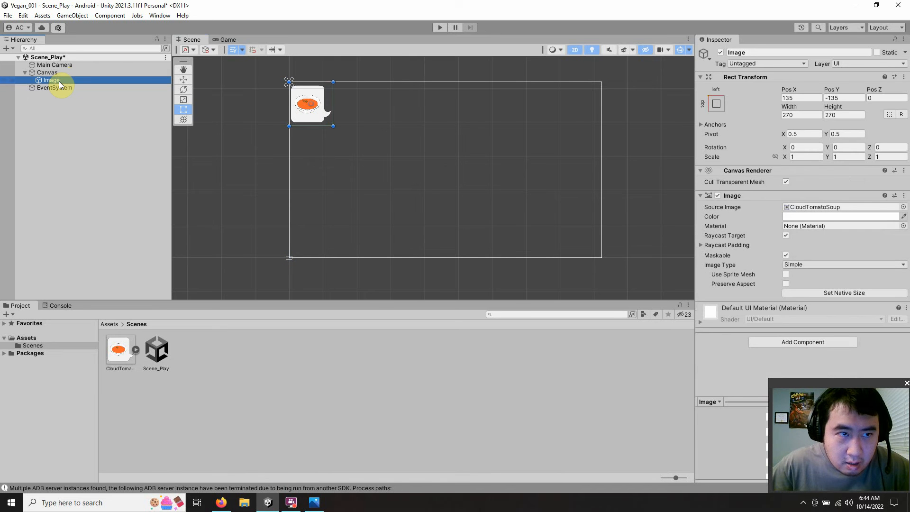
left_click(59, 81)
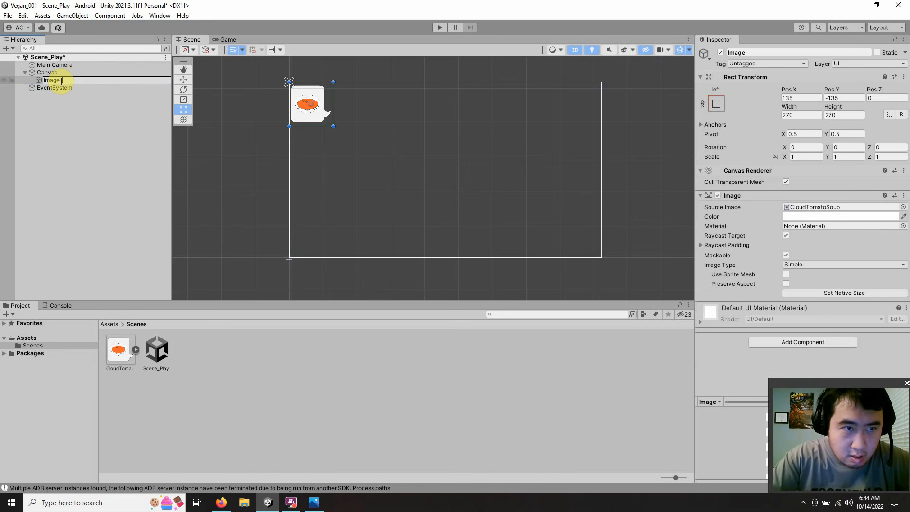
type("C")
key("BackSpace")
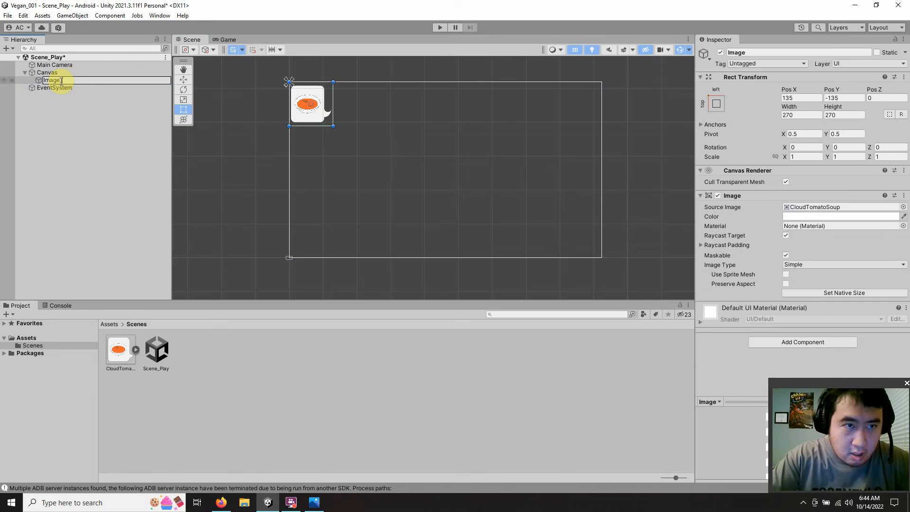
type("Tabl")
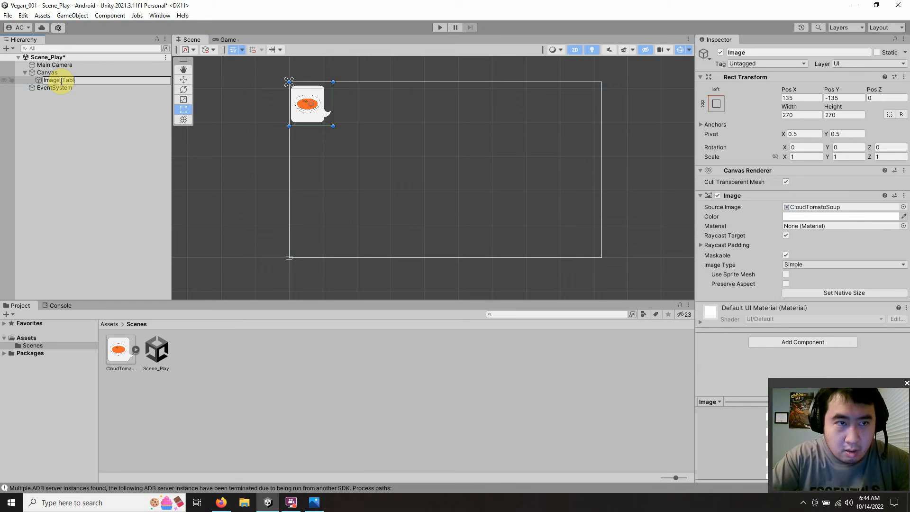
type("eOne")
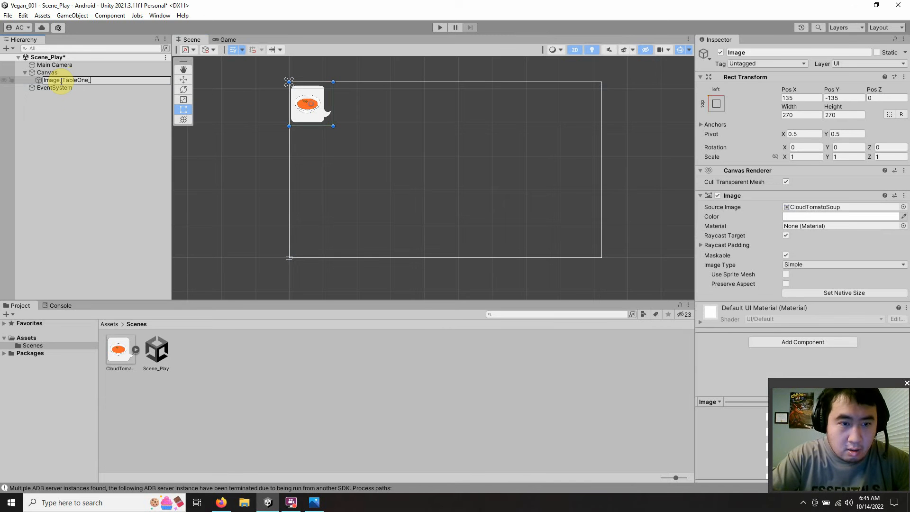
type("_Clo")
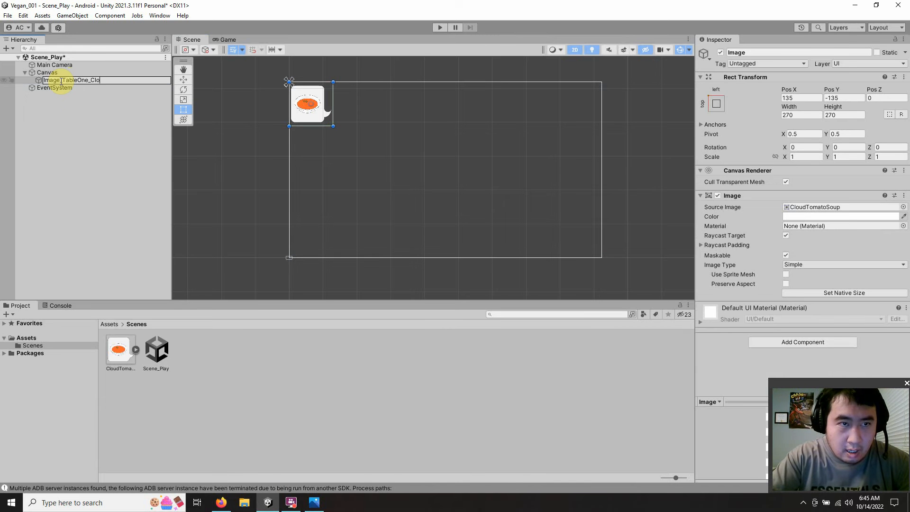
type("udT")
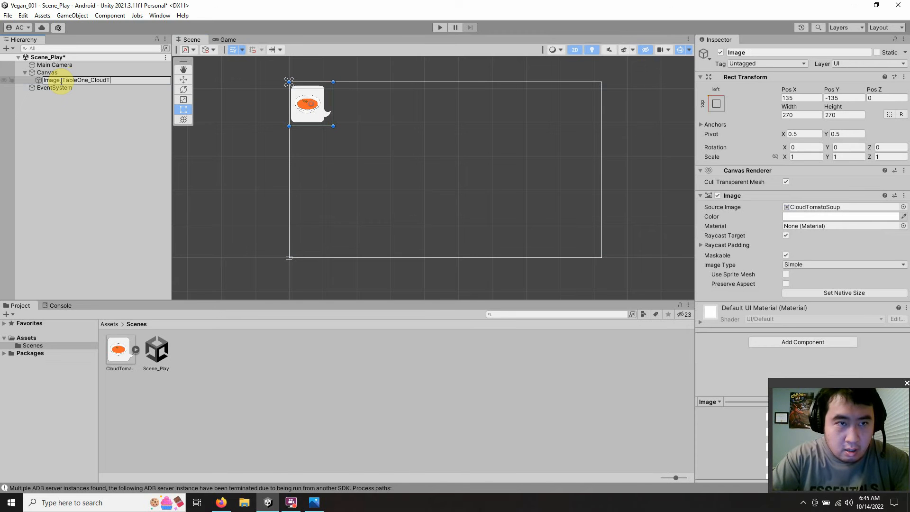
type("oma")
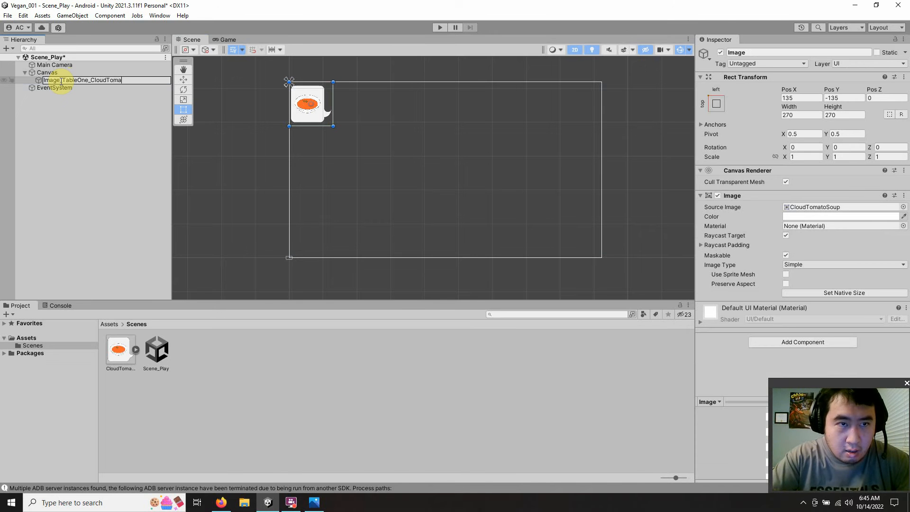
type("toSoup")
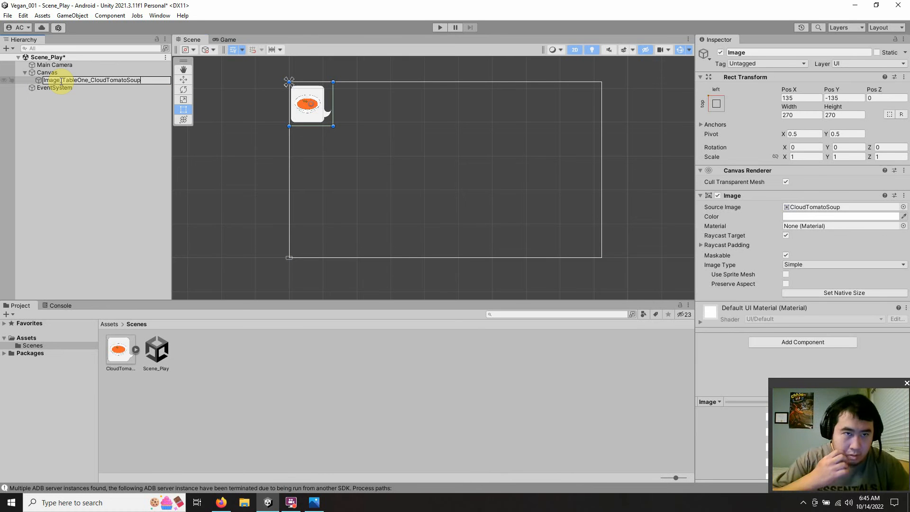
Step: Shorten the name of the Canvas's tomato soup image to Image_TableOne_Cloud
key("BackSpace")
key("BackSpace")
key("BackSpace")
key("BackSpace")
key("BackSpace")
key("BackSpace")
key("BackSpace")
key("BackSpace")
key("BackSpace")
key("BackSpace")
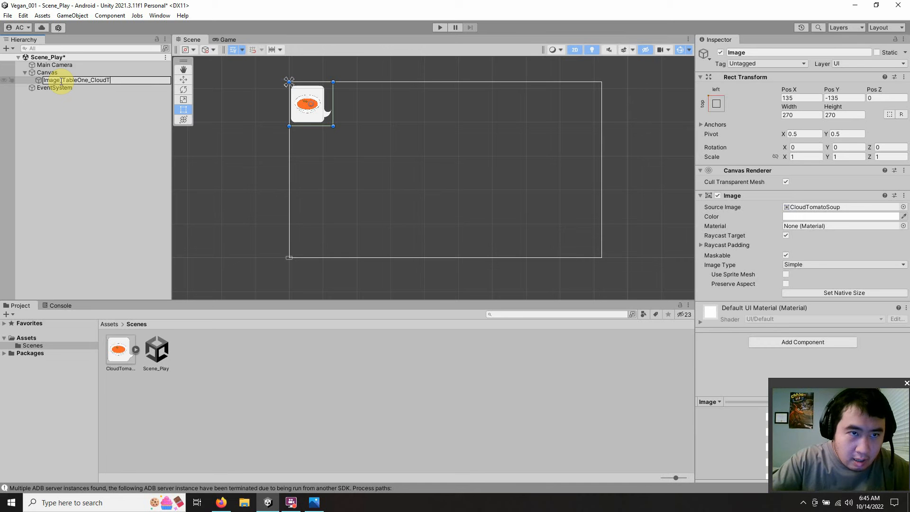
left_click(61, 81)
type("_")
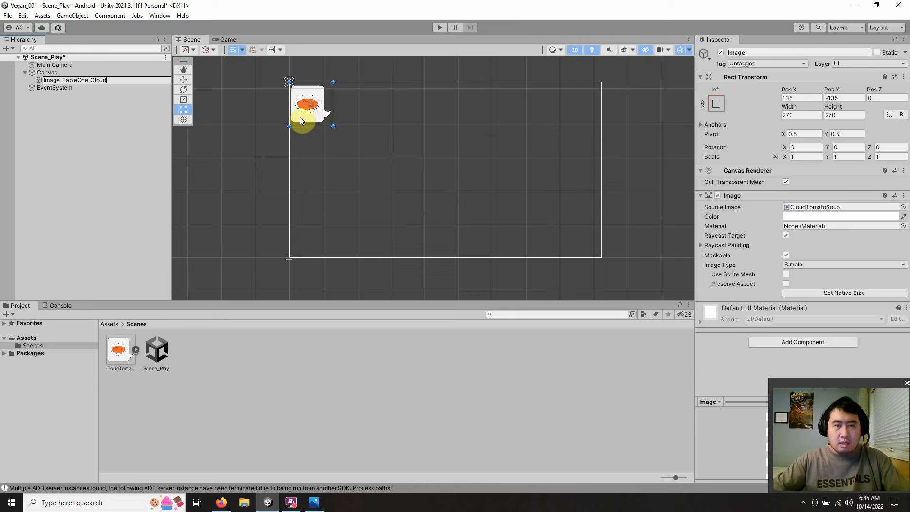
left_click(106, 116)
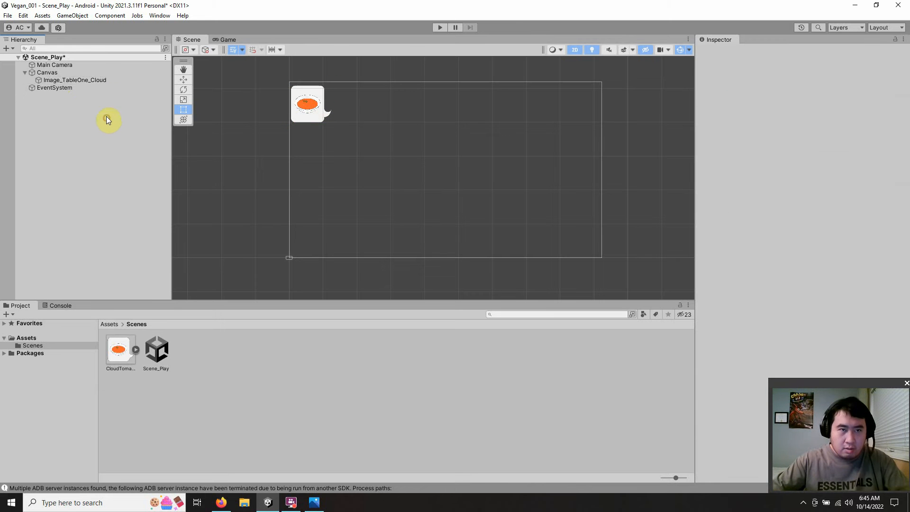
left_click(99, 81)
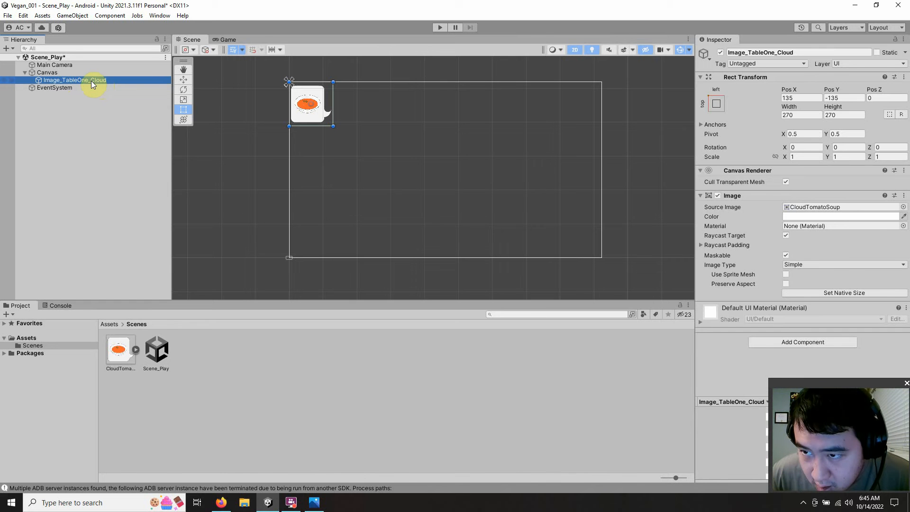
left_click(868, 216)
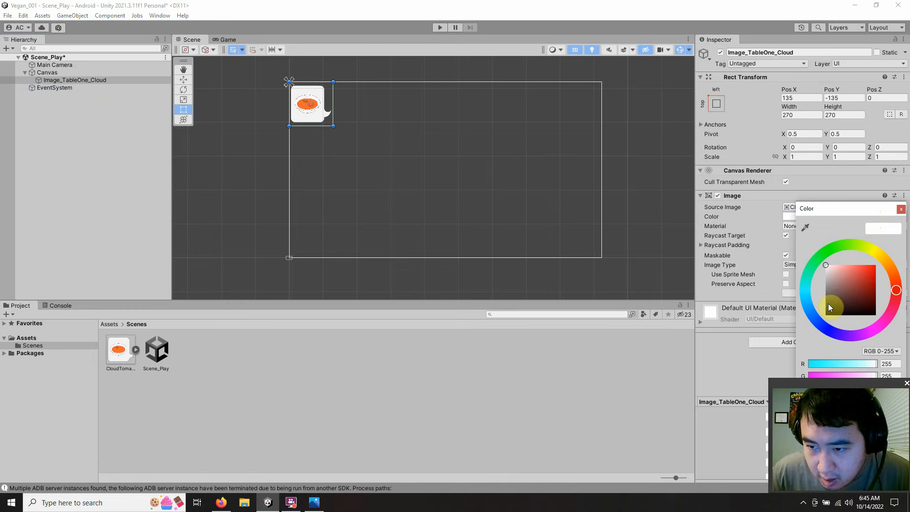
left_click_drag(833, 209, 784, 105)
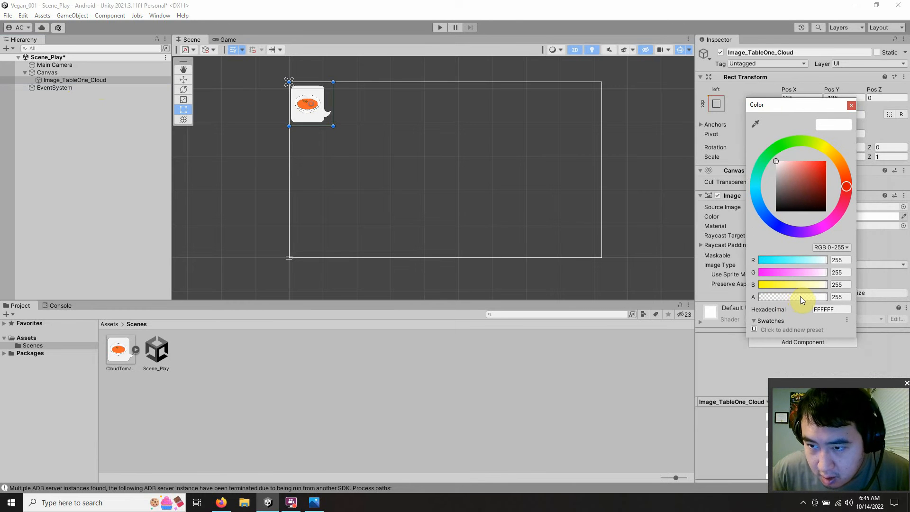
left_click(850, 106)
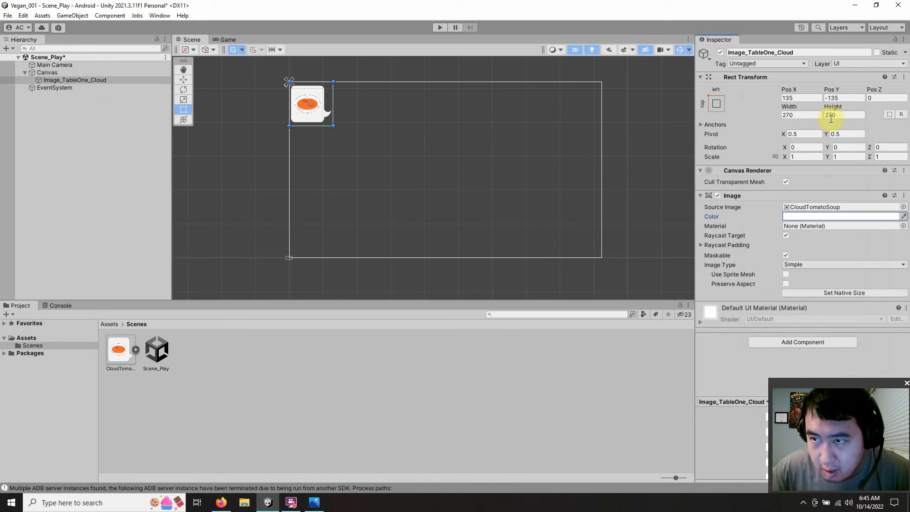
Step: Duplicate Image_TableOne_Cloud and rename the copy as Image_TableTwo_Cloud
right_click(78, 81)
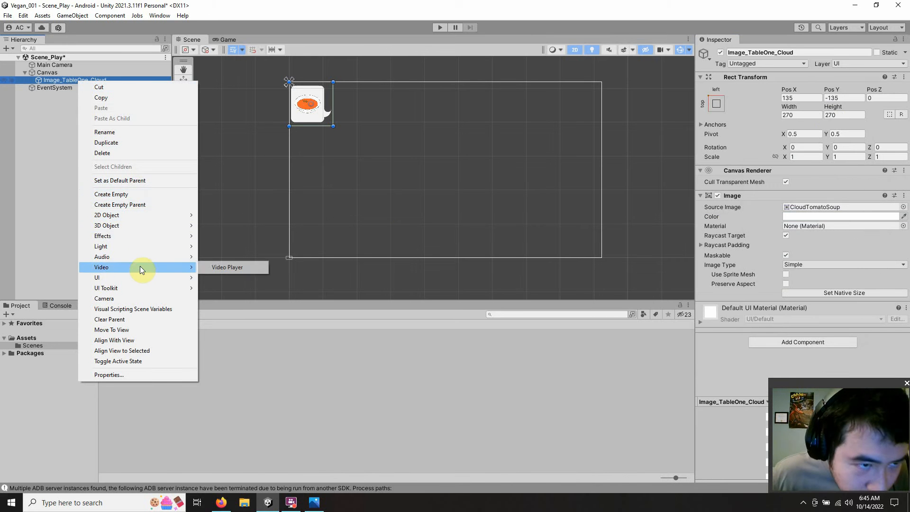
left_click(136, 143)
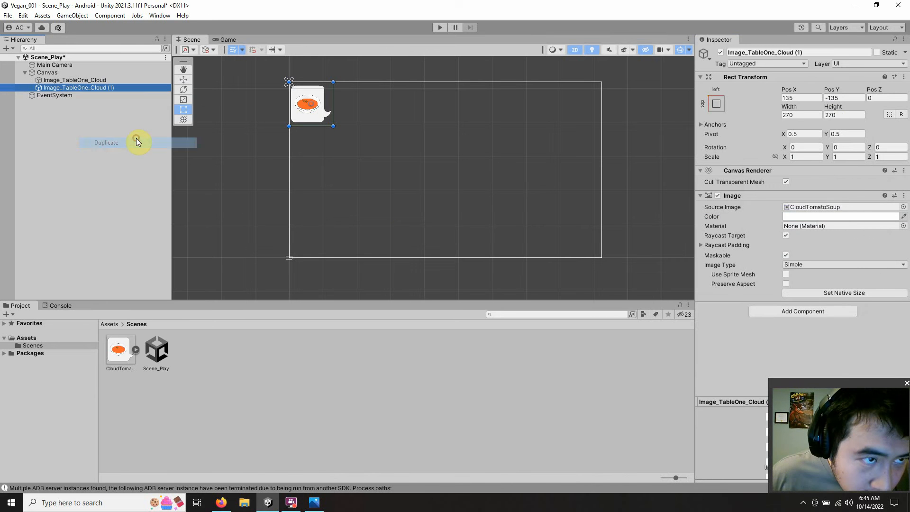
left_click(113, 88)
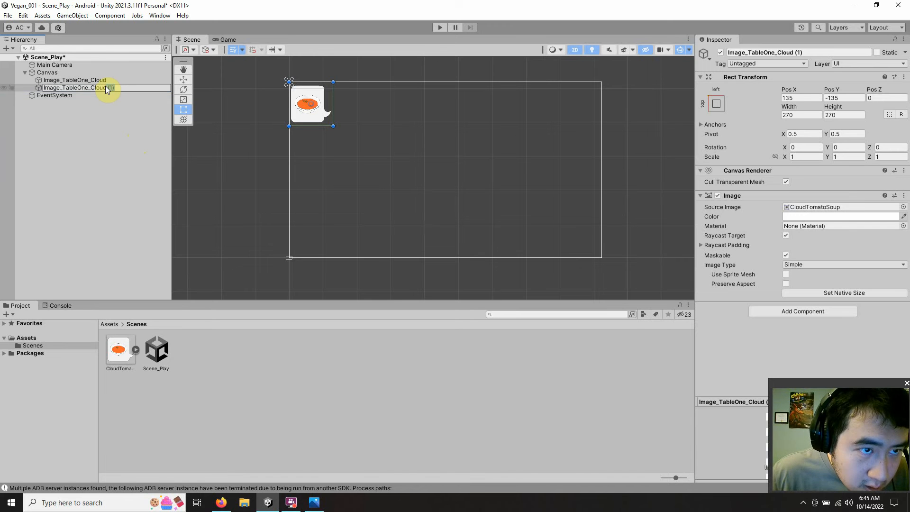
key("BackSpace")
key("BackSpace")
key("BackSpace")
key("BackSpace")
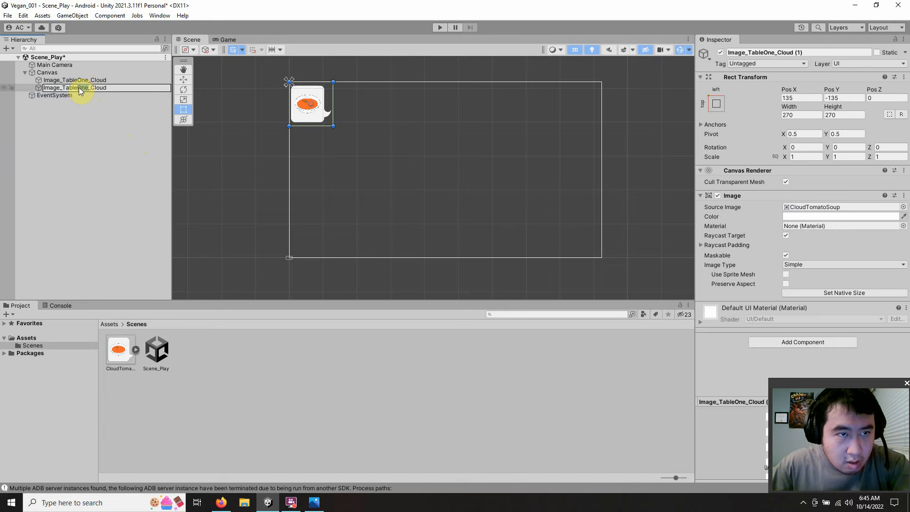
double_click(80, 88)
type("Two")
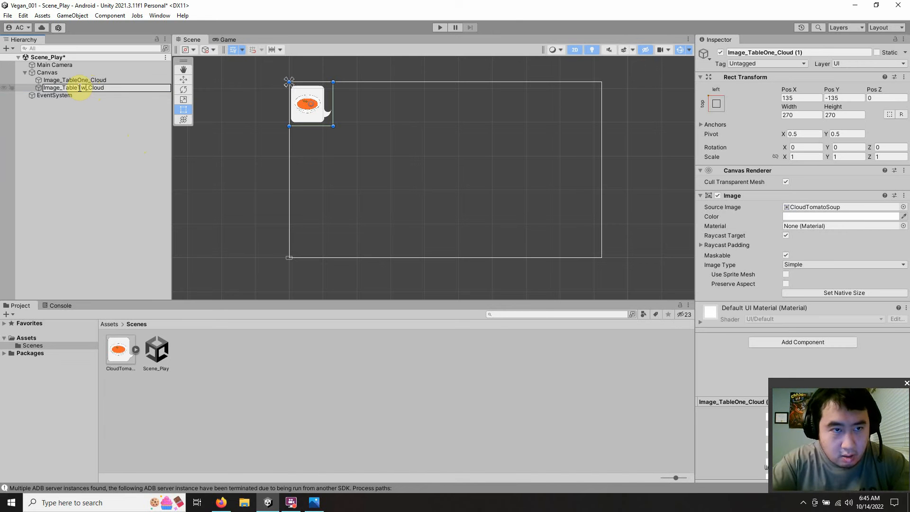
key("Return")
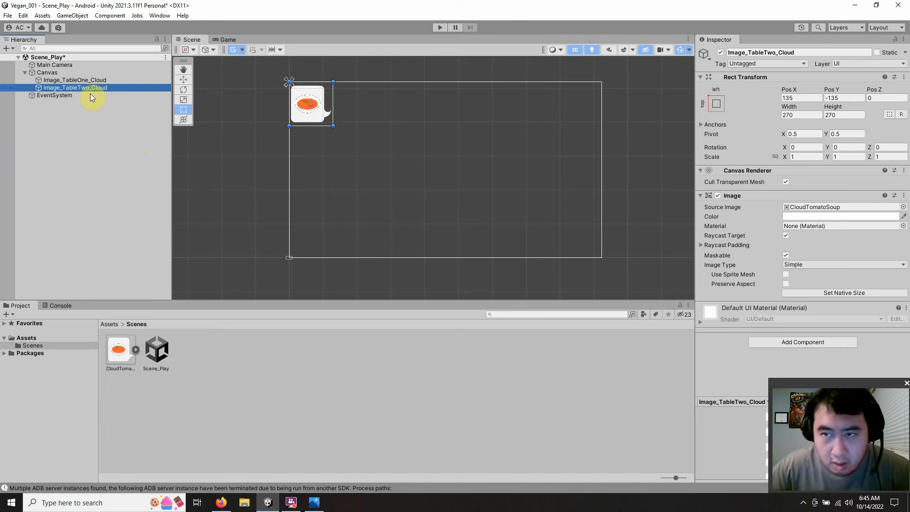
Step: Anchor Image_TableTwo_Cloud to the canvas's middle left and set its Pos Y to 135
left_click(716, 104)
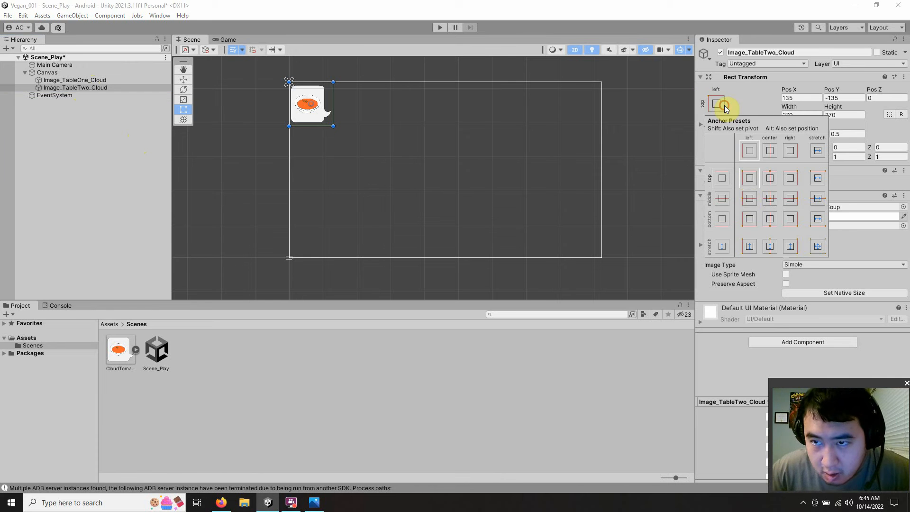
left_click(748, 198)
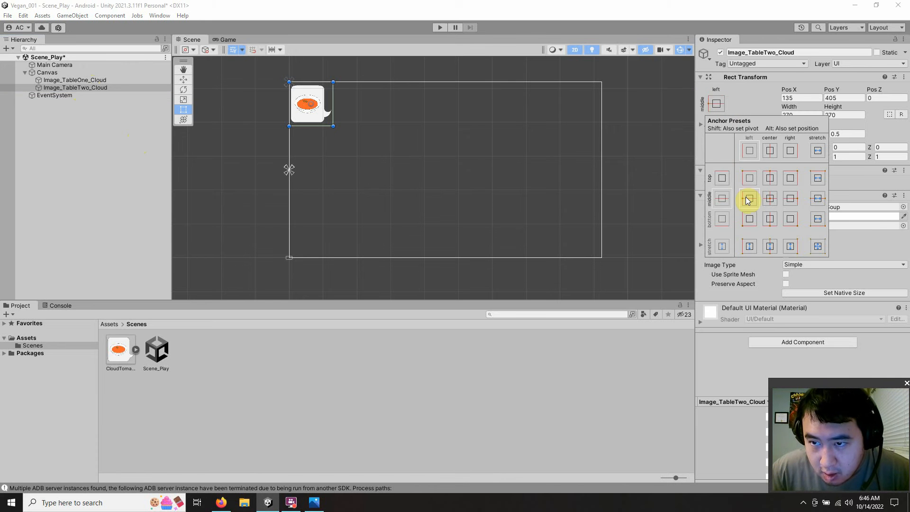
left_click(848, 99)
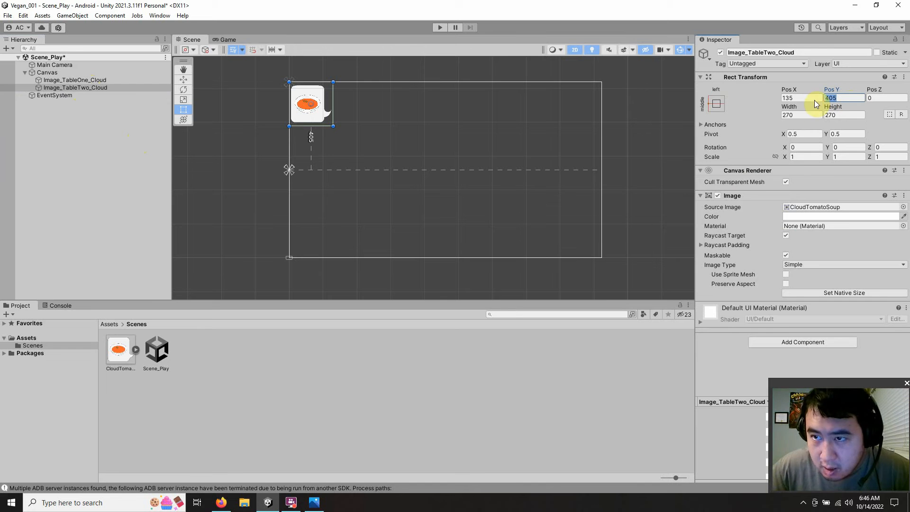
type("135")
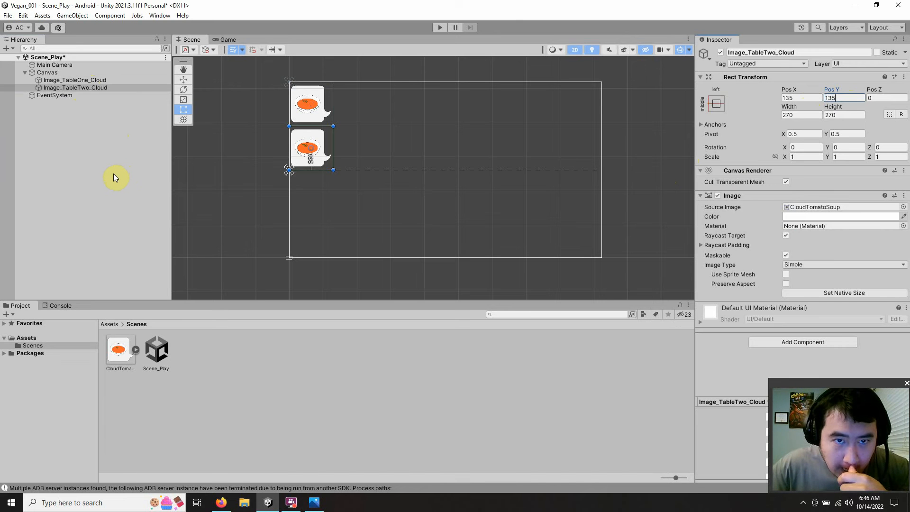
Step: Duplicate Image_TableTwo_Cloud and rename the copy as Image_TableThree_Cloud
right_click(77, 88)
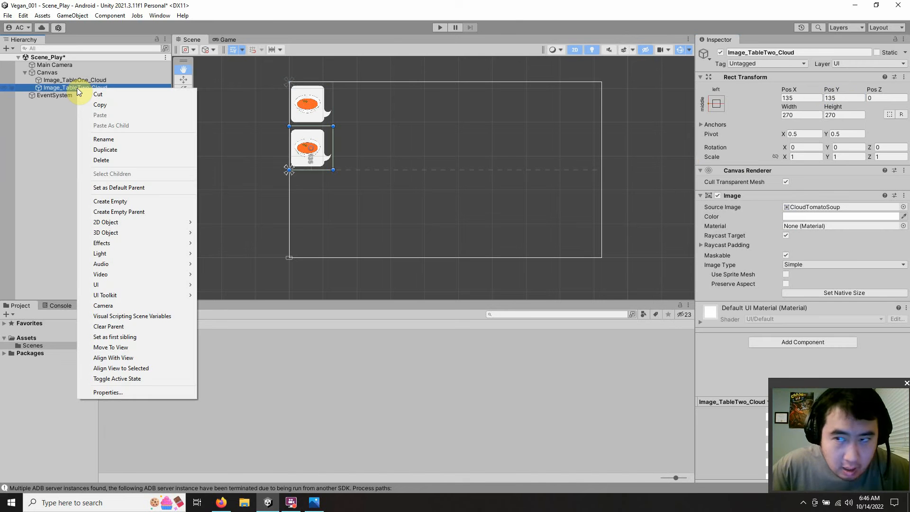
left_click(47, 113)
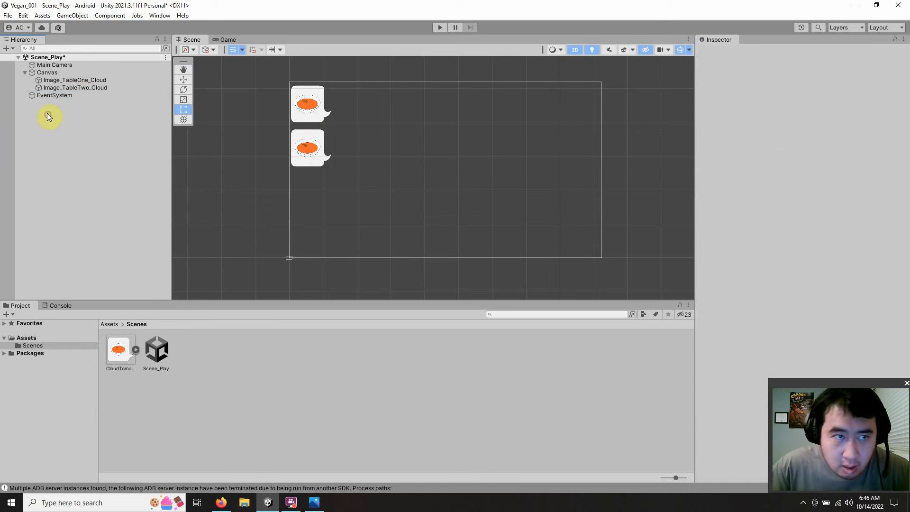
right_click(47, 87)
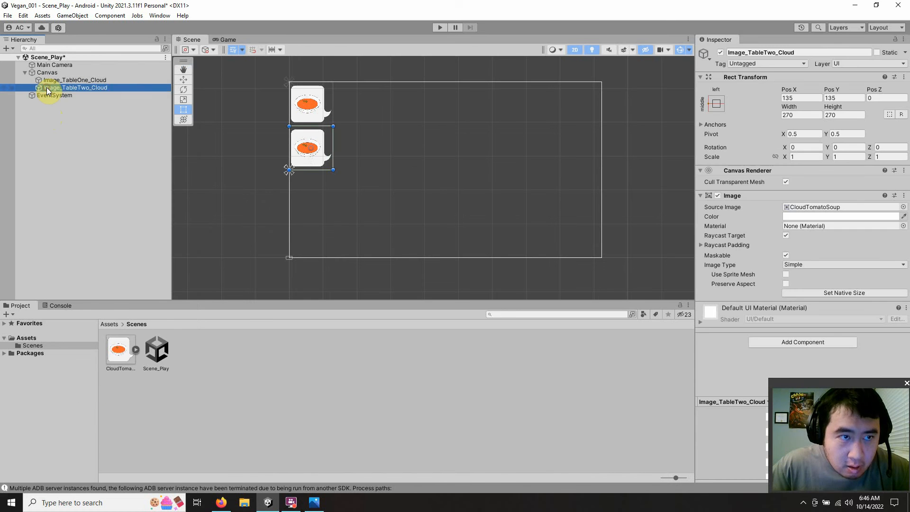
left_click(91, 151)
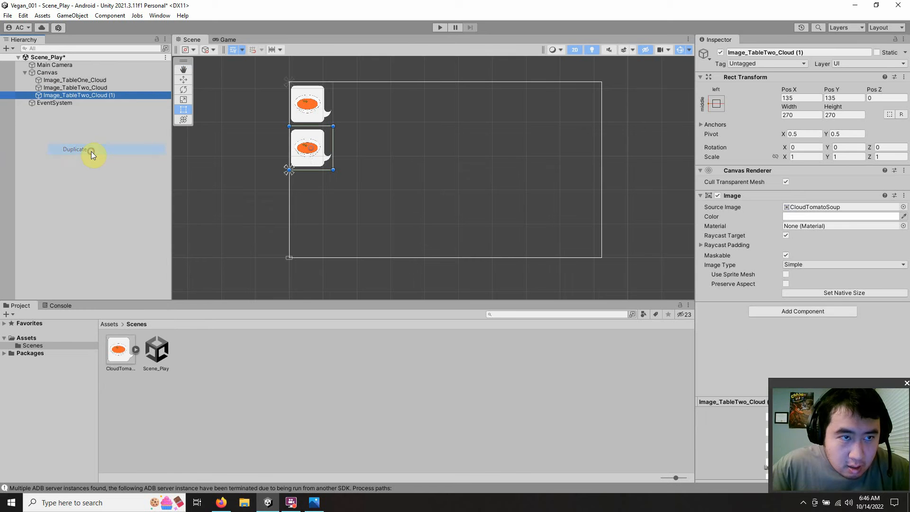
left_click(122, 95)
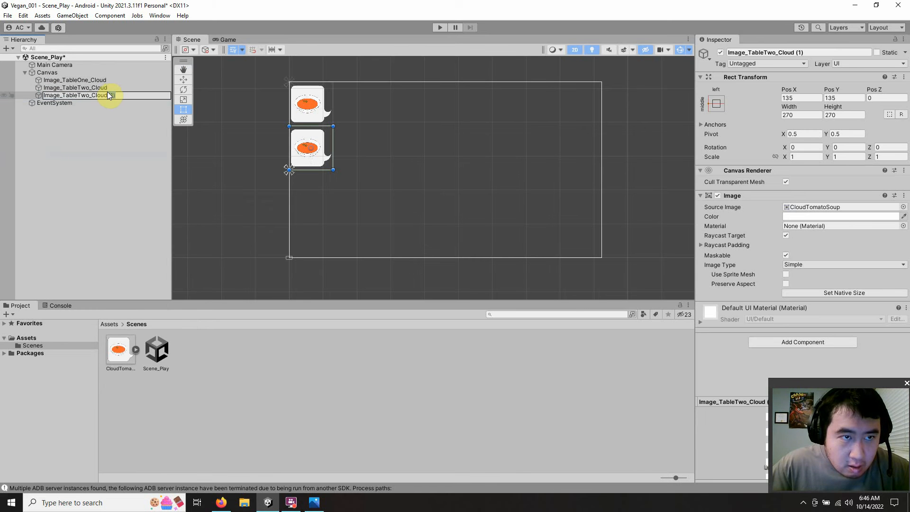
key("BackSpace")
key("BackSpace")
key("BackSpace")
key("BackSpace")
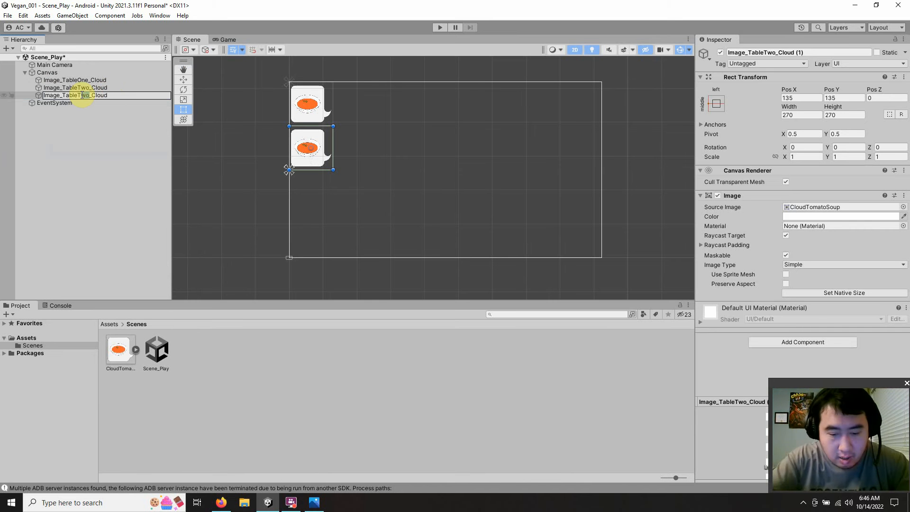
type("hree")
key("Return")
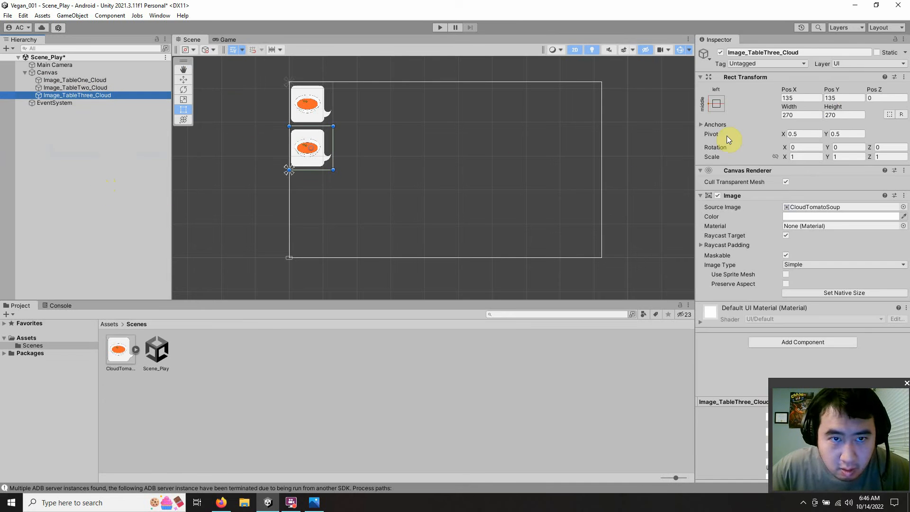
Step: Set the Pos Y of Image_TableThree_Cloud to -135
left_click(828, 98)
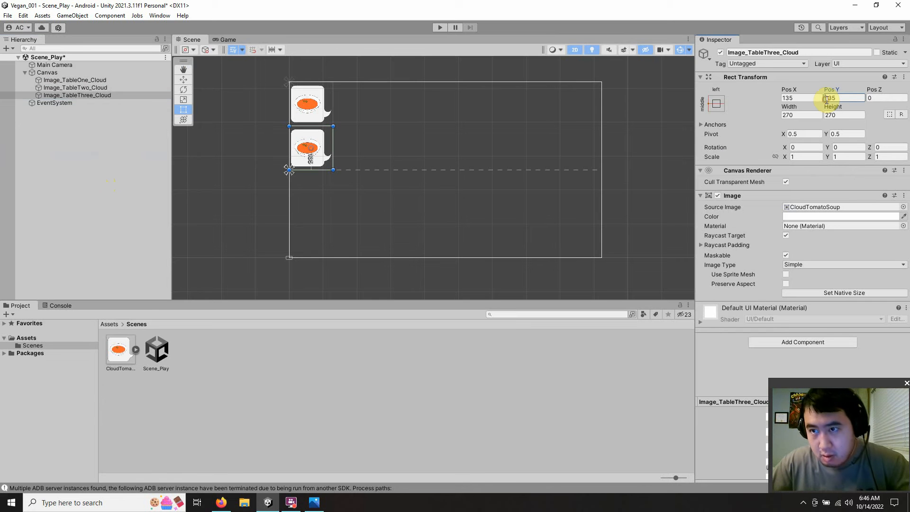
type("-")
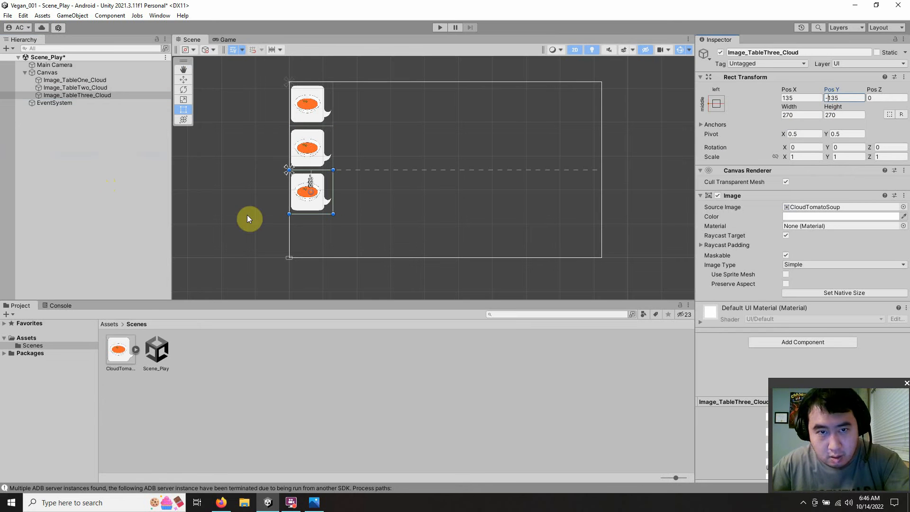
left_click(115, 203)
Step: Duplicate Image_TableThree_Cloud and rename the copy as Image_TableFour_Cloud
left_click(98, 97)
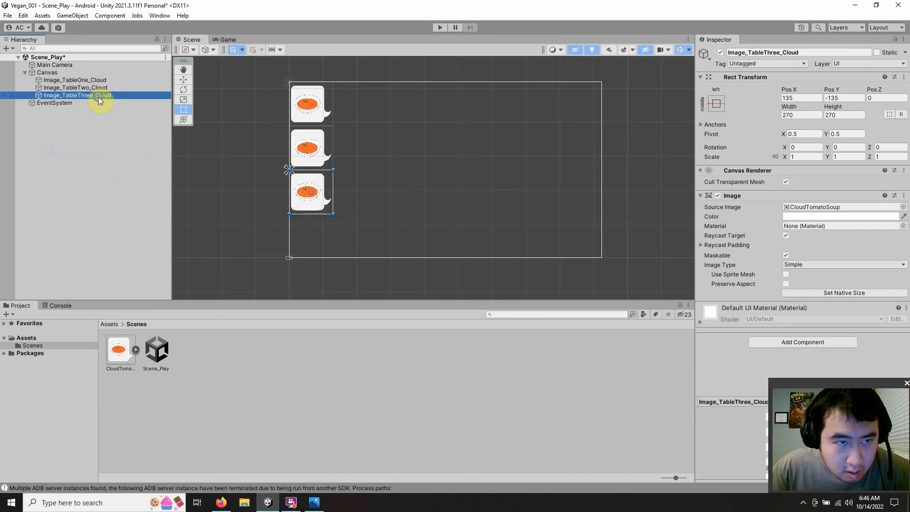
right_click(98, 97)
left_click(146, 159)
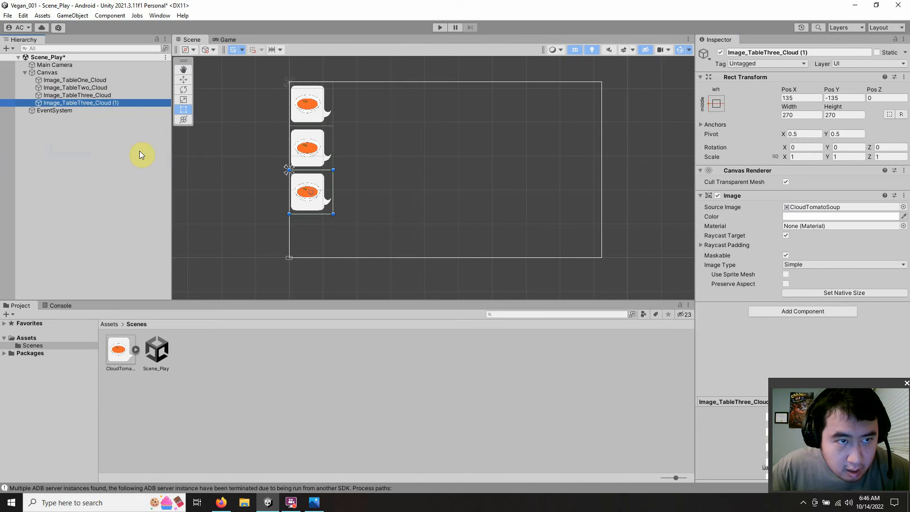
left_click(119, 104)
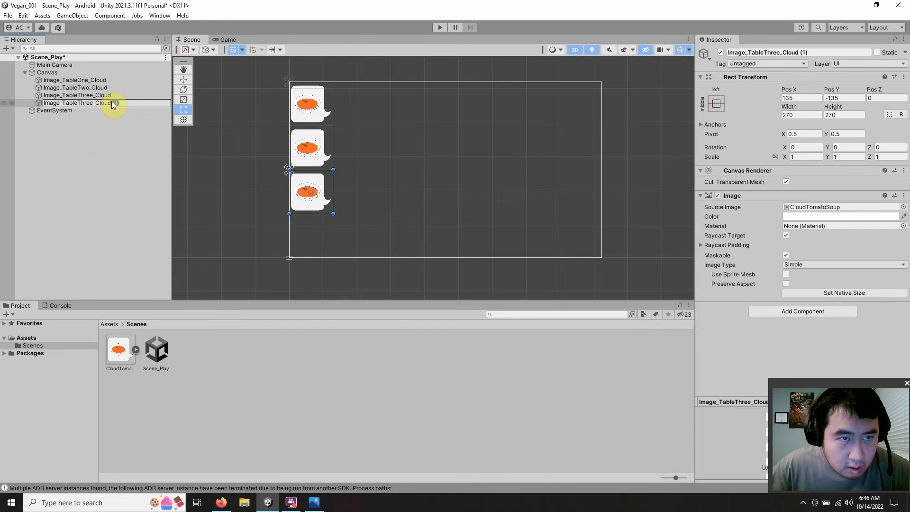
key("BackSpace")
key("BackSpace")
key("BackSpace")
key("BackSpace")
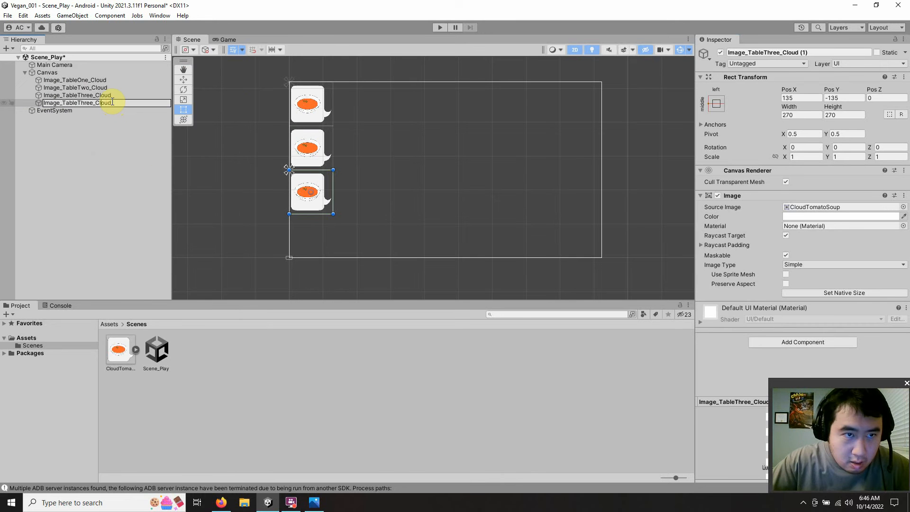
key("BackSpace")
key("BackSpace")
key("BackSpace")
key("BackSpace")
key("BackSpace")
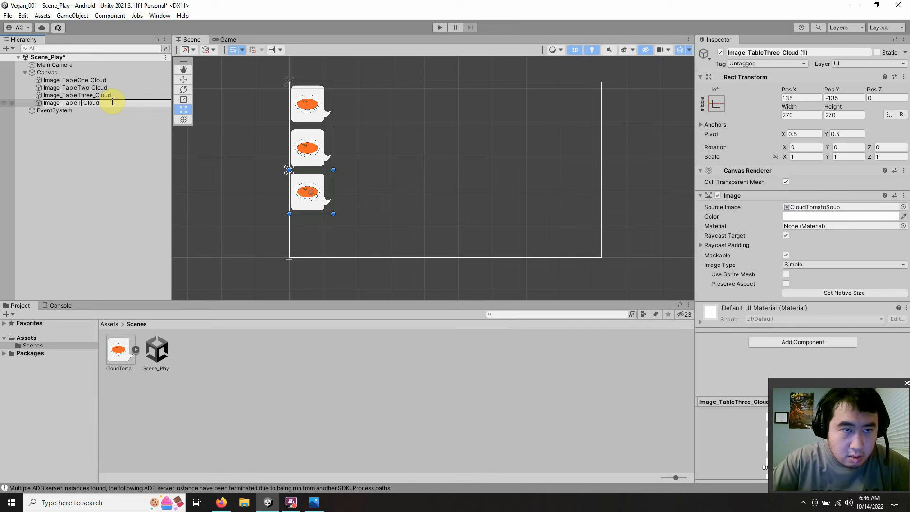
type("Four")
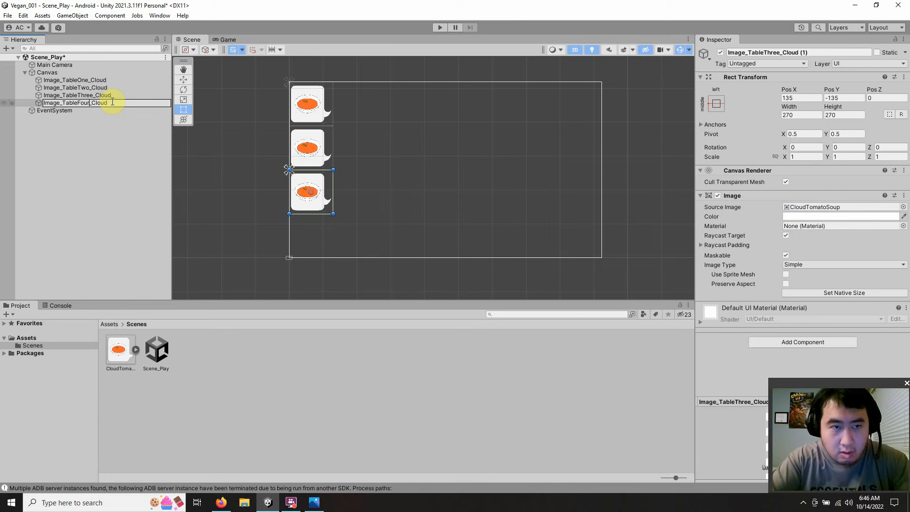
left_click(97, 184)
Step: Anchor Image_TableFour_Cloud to the canvas's bottom left corner
left_click(110, 103)
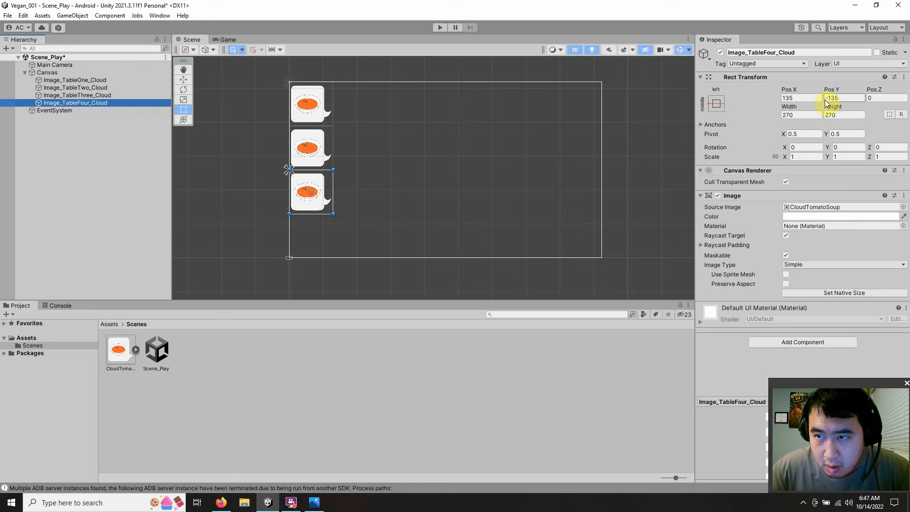
left_click(717, 103)
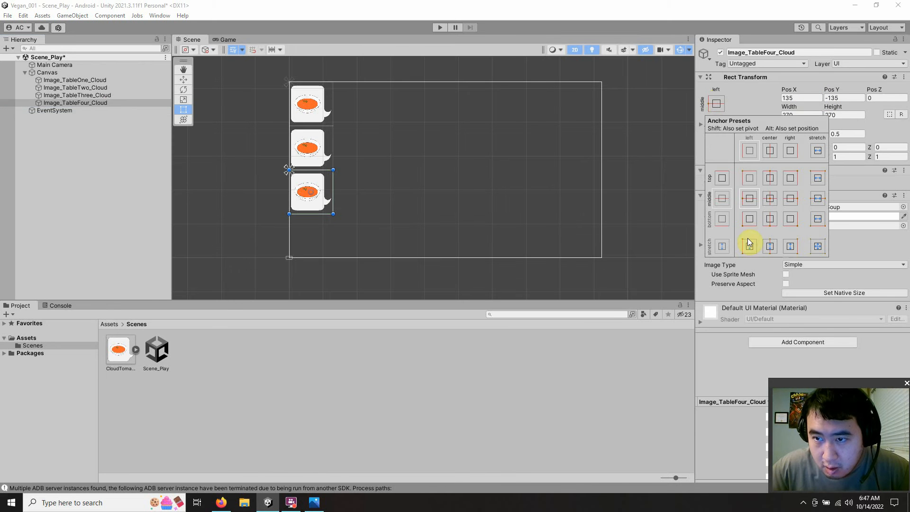
left_click(750, 221)
left_click(752, 106)
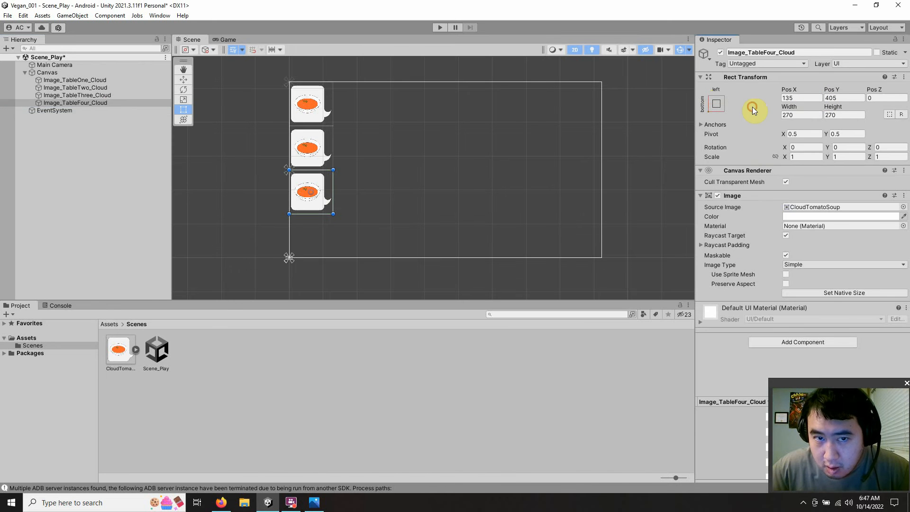
Step: Set the Pos Y of Image_TableFour_Cloud to 135 and check the cloud column in the Game view
left_click(838, 98)
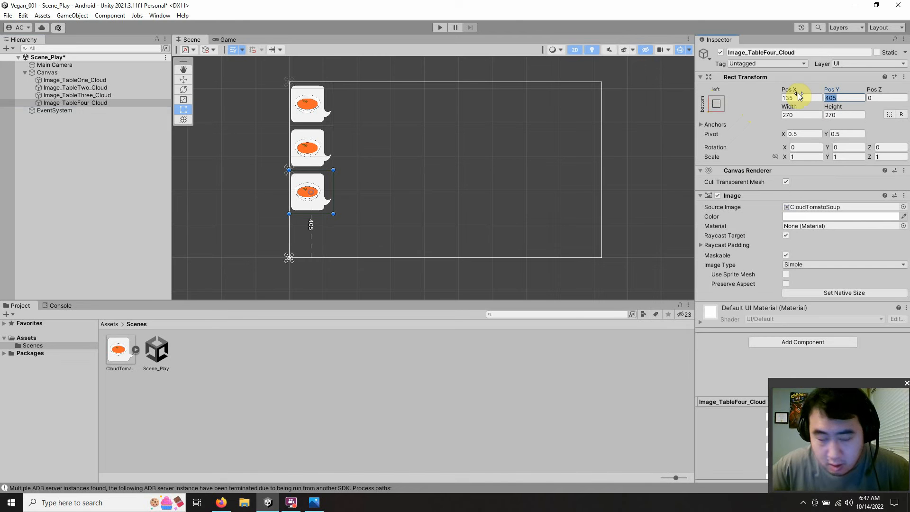
type("135")
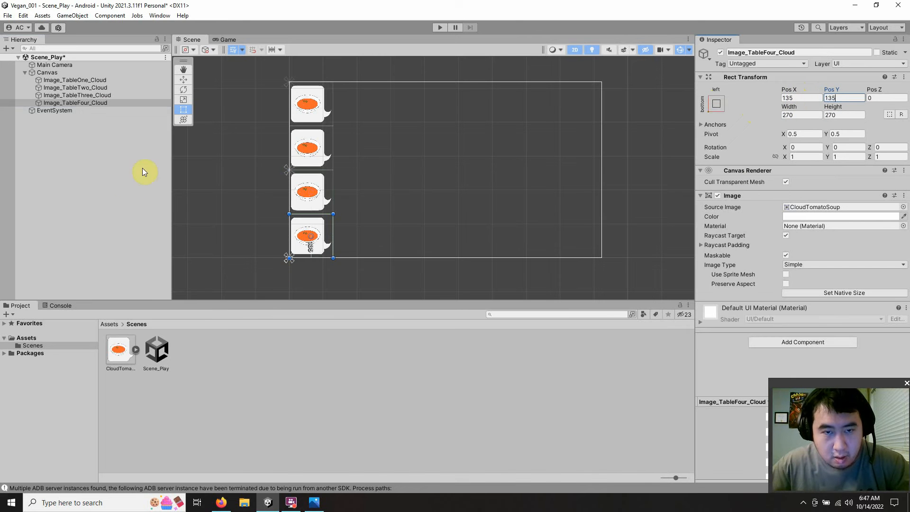
left_click(127, 204)
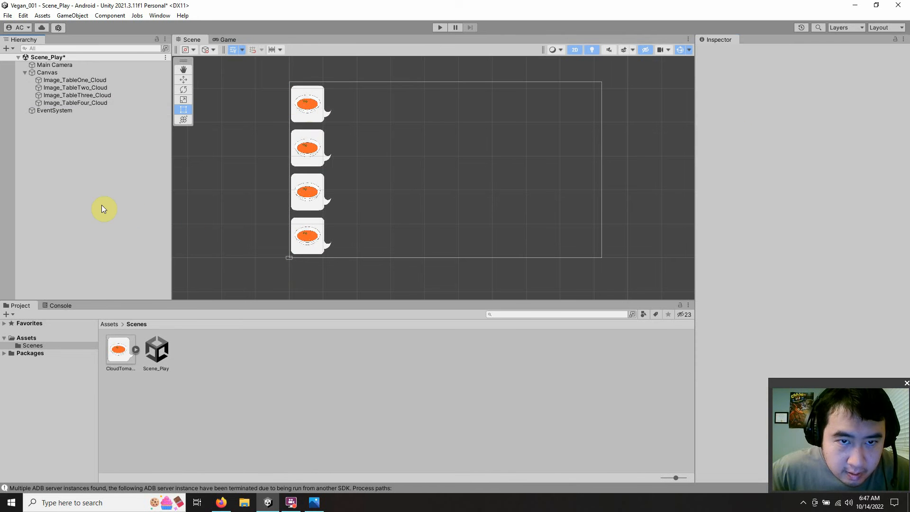
left_click(220, 41)
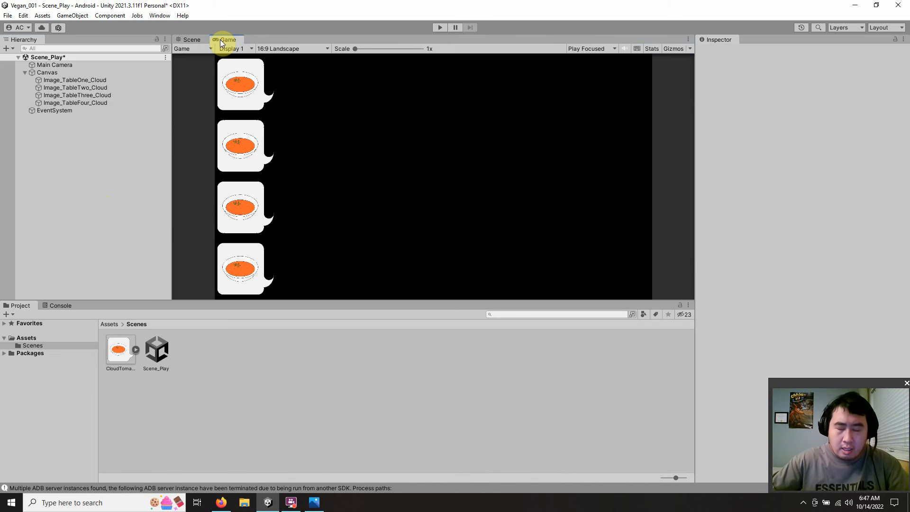
left_click(192, 40)
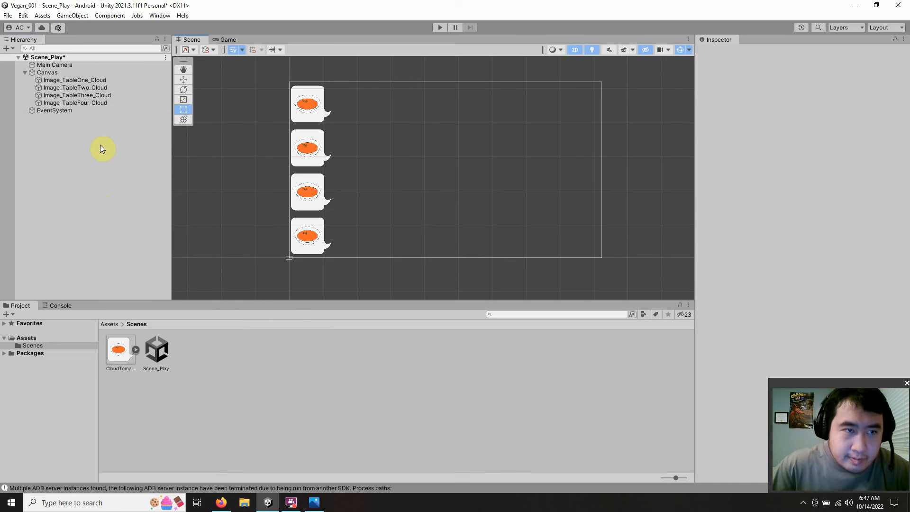
Step: Consult the 16:9 layout sketch and import the Table image from the desktop into the project's Scenes folder
left_click(314, 504)
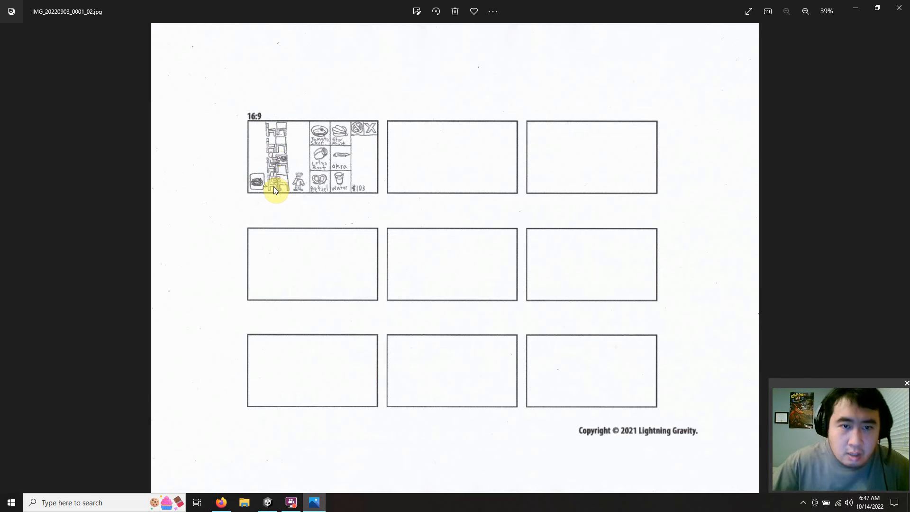
left_click(314, 504)
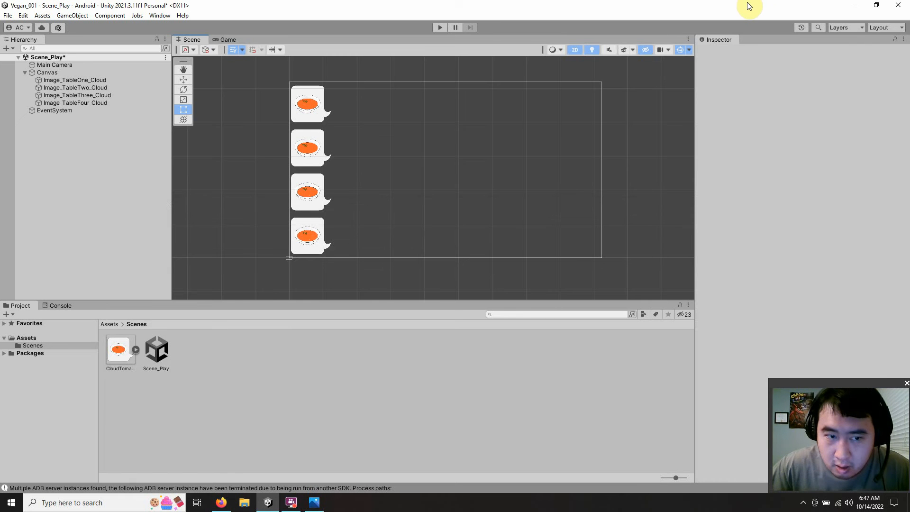
left_click_drag(749, 6, 417, 6)
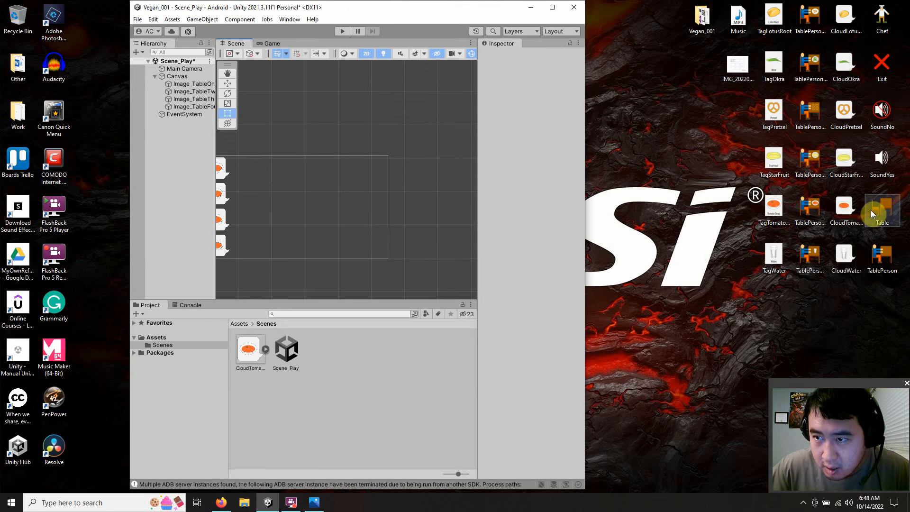
left_click_drag(871, 214, 310, 354)
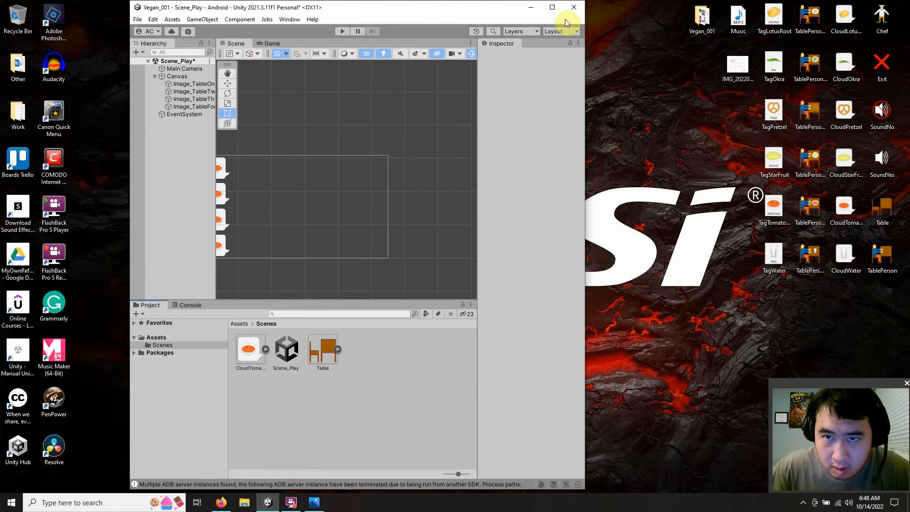
left_click(553, 7)
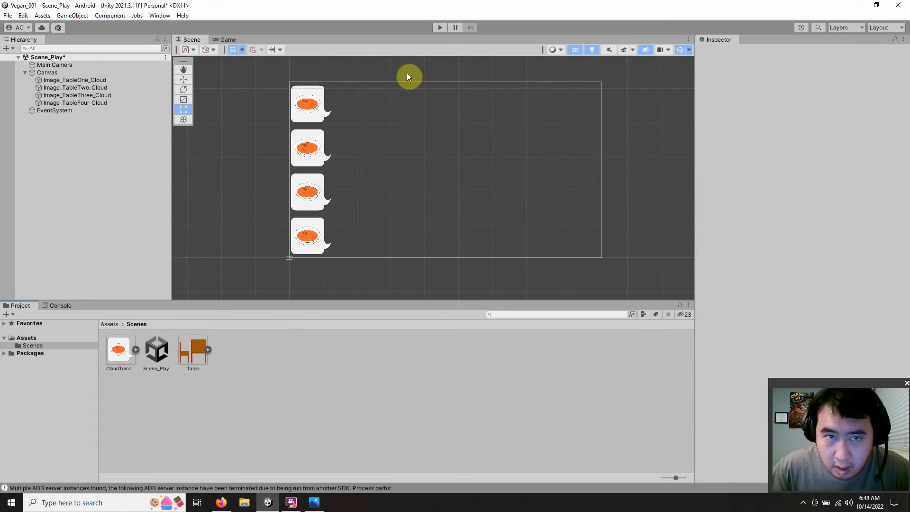
Step: Add a TextMeshPro button to the Canvas and name it Button_TableOne
left_click(44, 70)
right_click(45, 70)
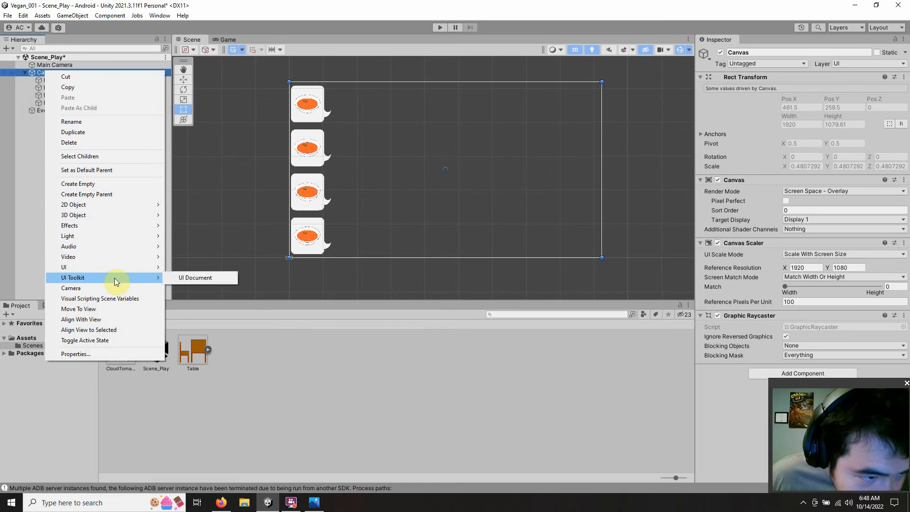
mouse_move(110, 267)
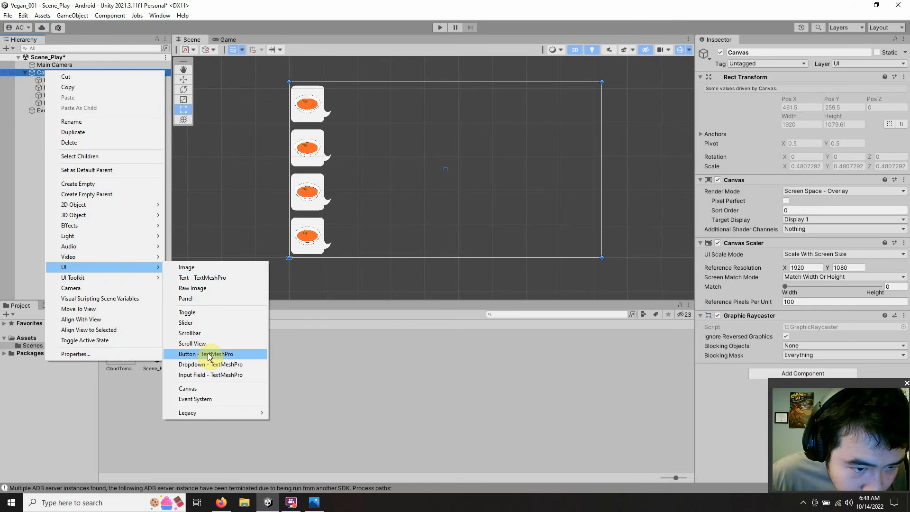
left_click(208, 354)
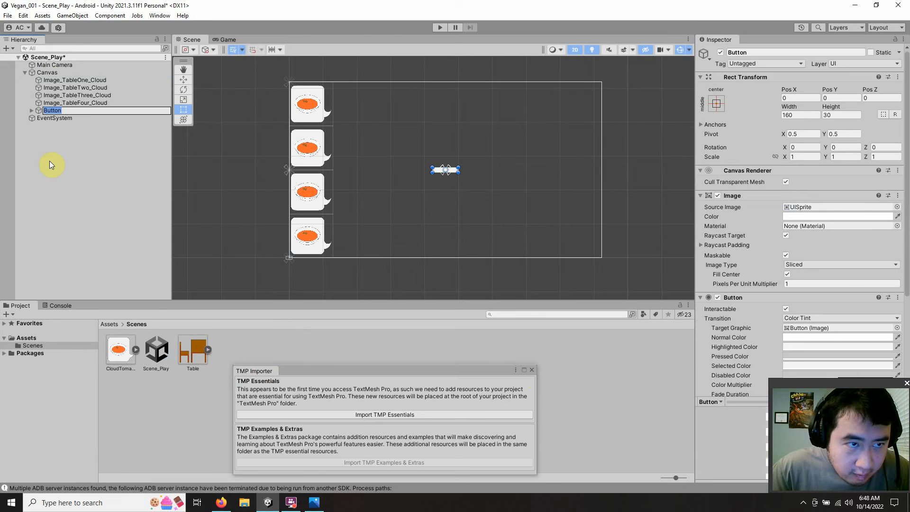
left_click(77, 112)
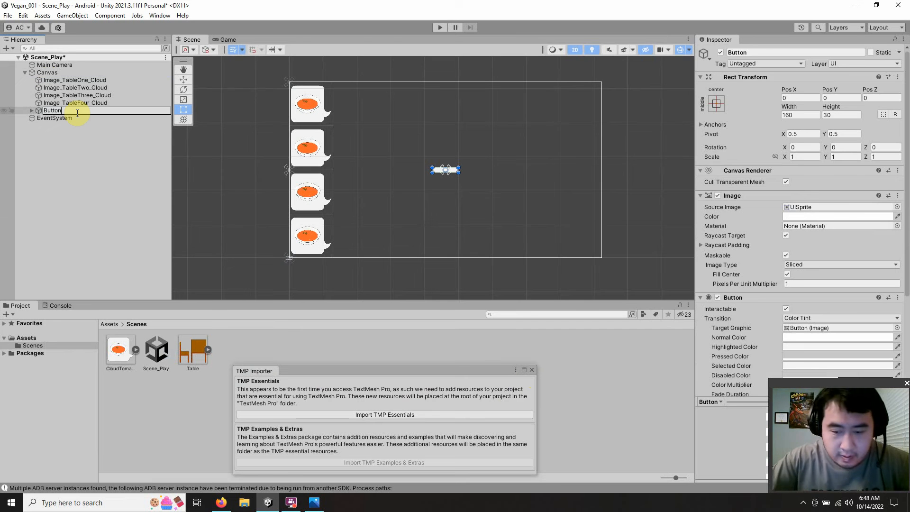
type("_")
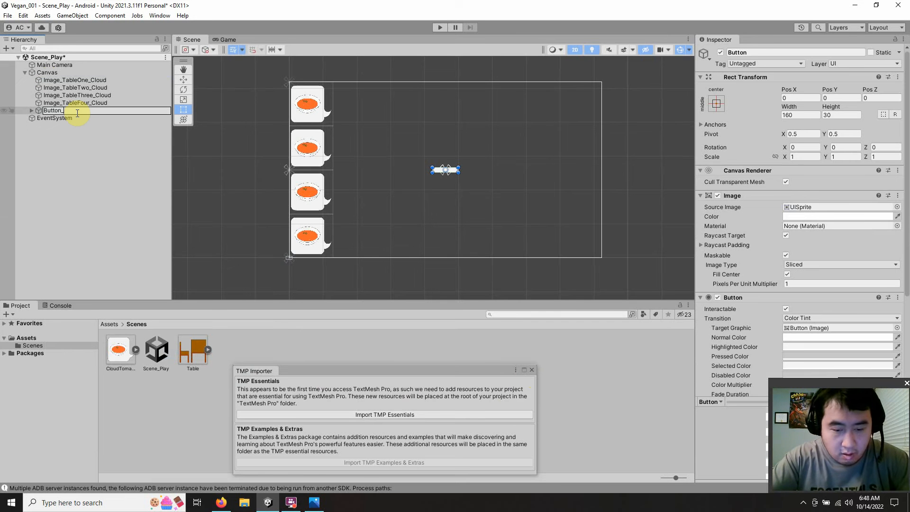
type("Ta")
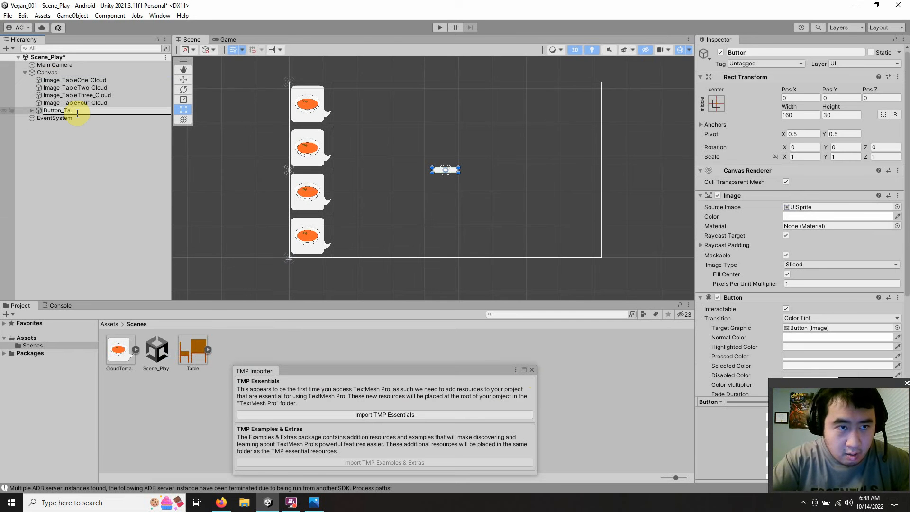
type("bleO")
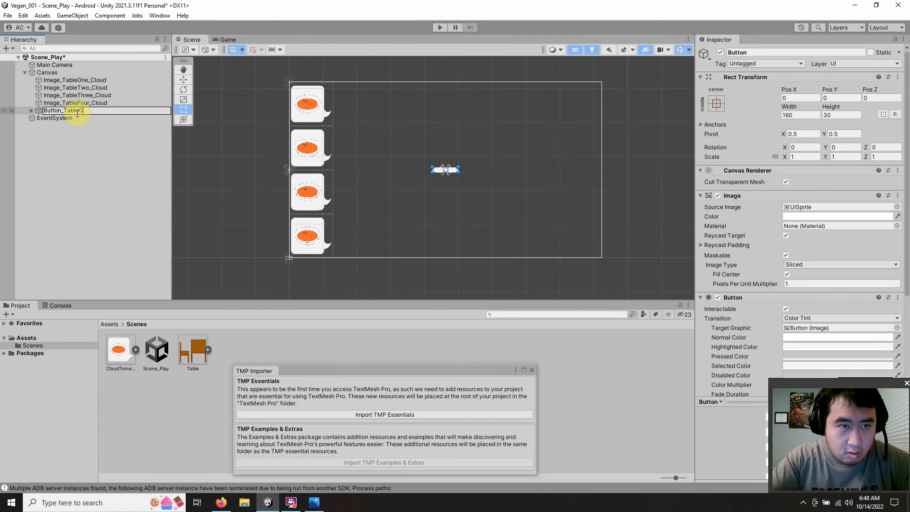
type("ne")
key("Return")
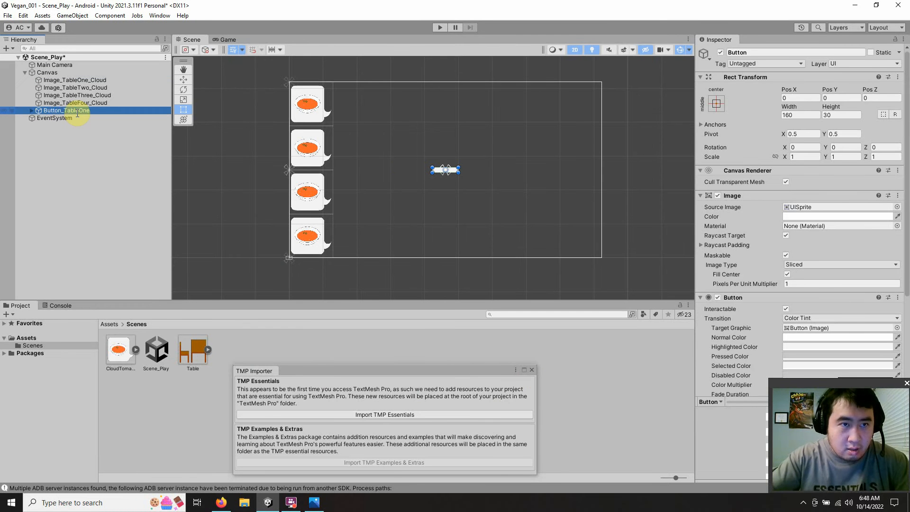
Step: Clear the label text of Button_TableOne and dismiss the TMP Importer without importing anything
left_click(30, 111)
left_click(45, 117)
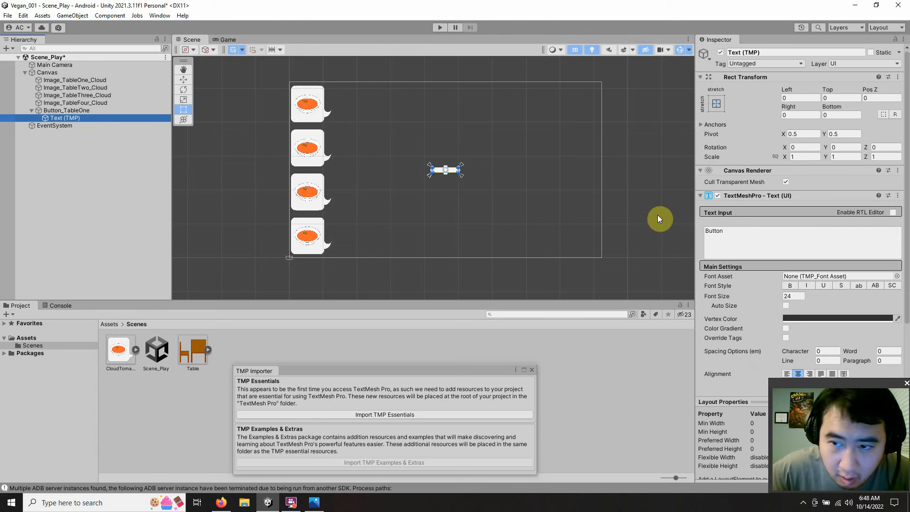
left_click_drag(733, 231, 613, 236)
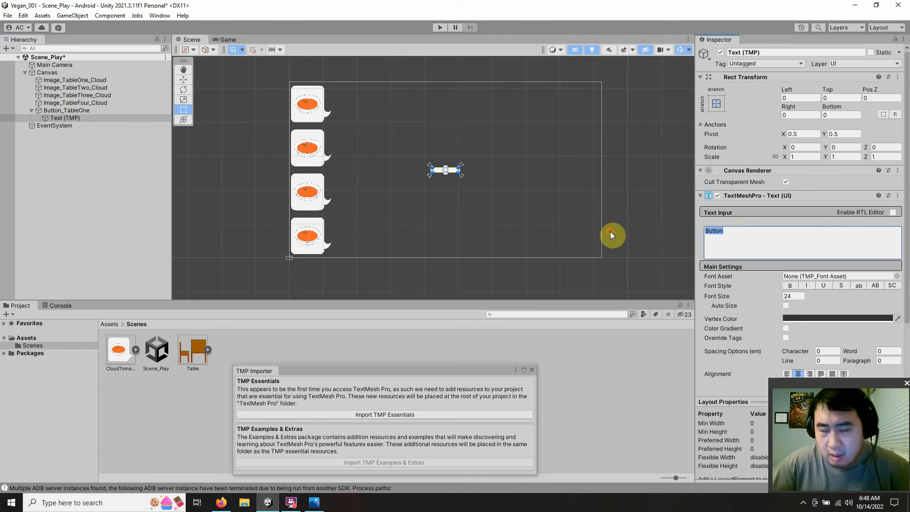
key("BackSpace")
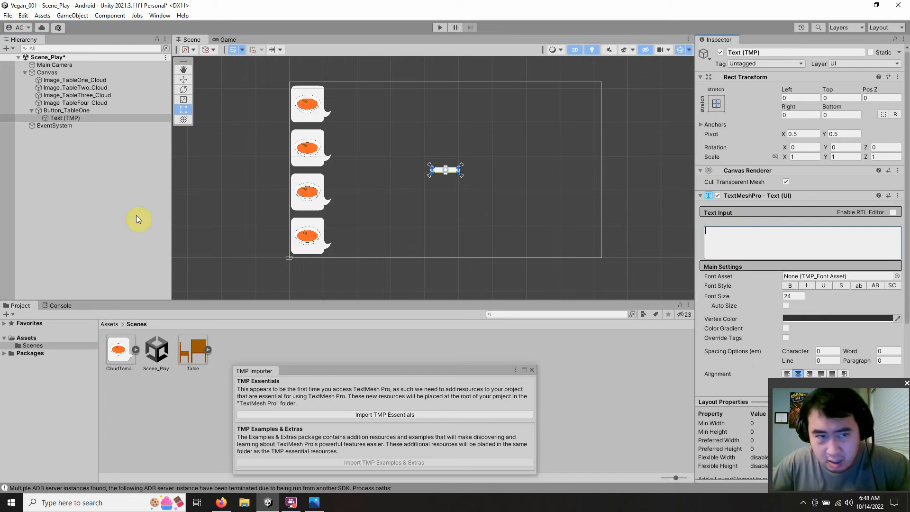
left_click(115, 204)
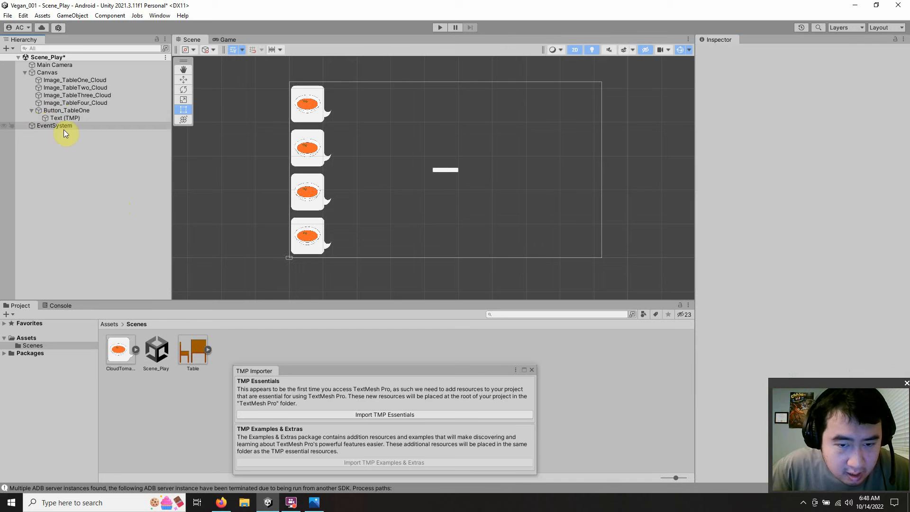
left_click(531, 370)
Step: Set the width and height of Button_TableOne to 270 and assign the Table image as its source image
left_click(47, 111)
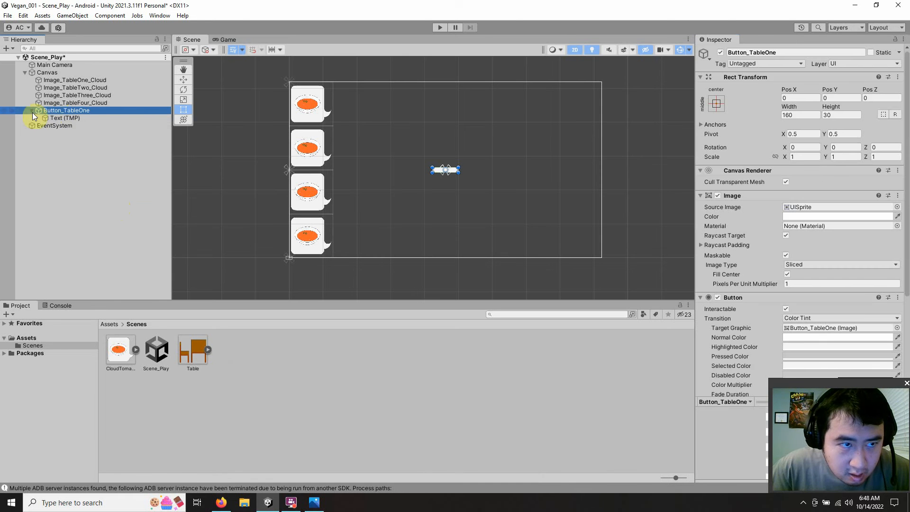
left_click(31, 111)
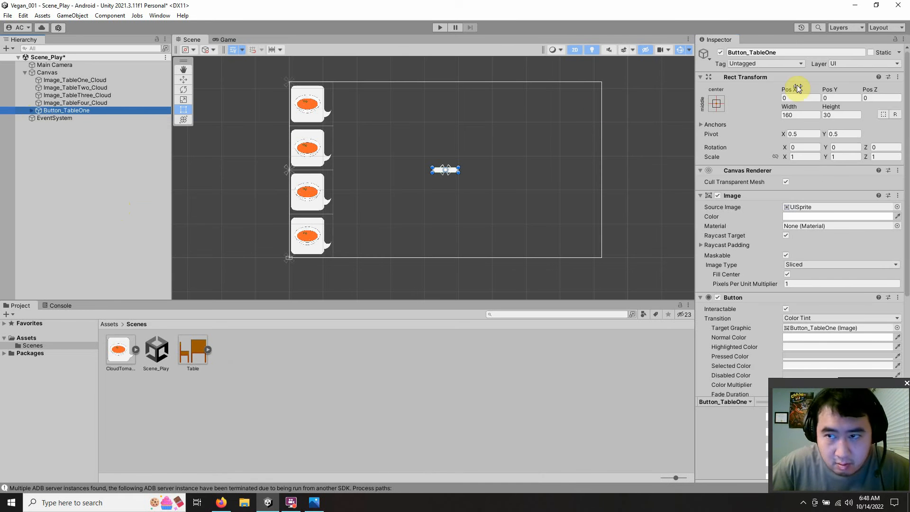
left_click(789, 115)
left_click_drag(753, 119, 745, 115)
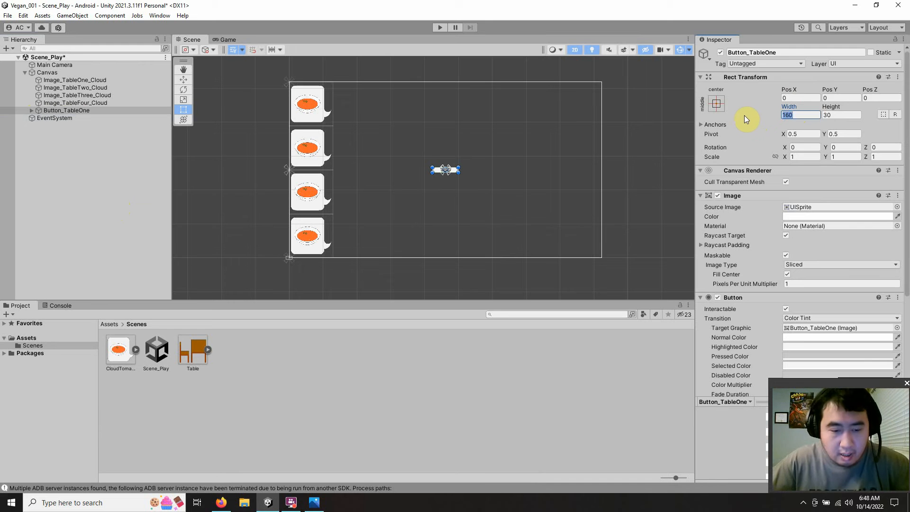
type("2")
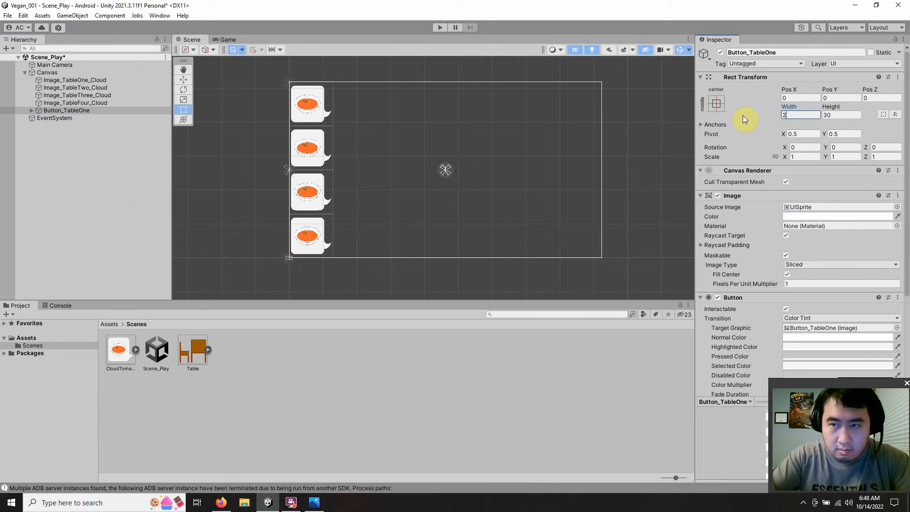
type("70")
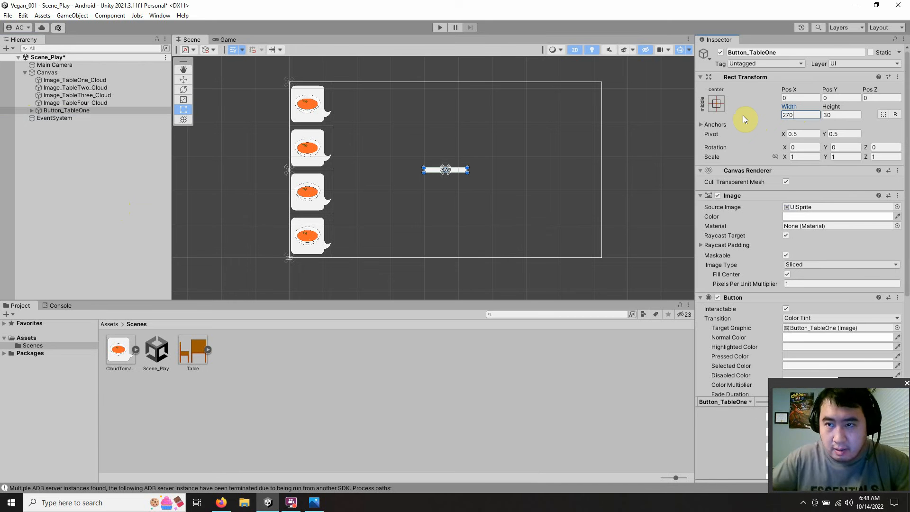
left_click(825, 114)
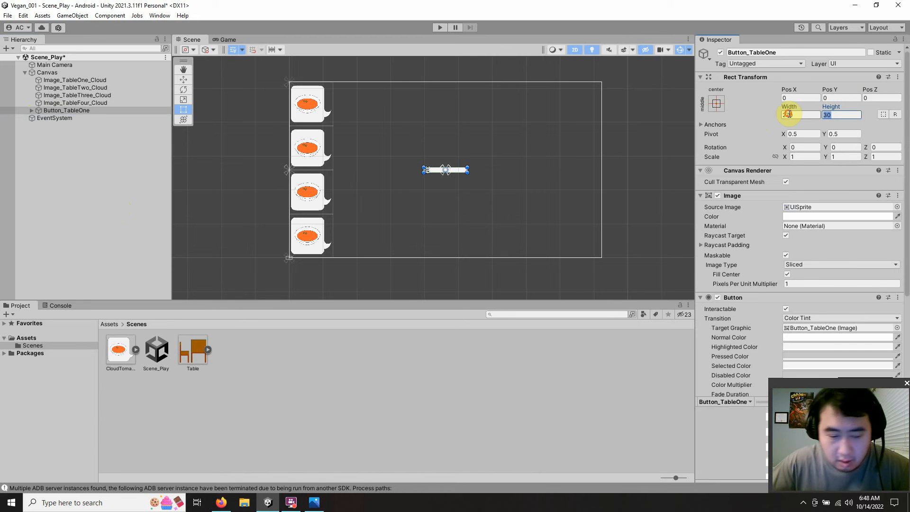
type("270")
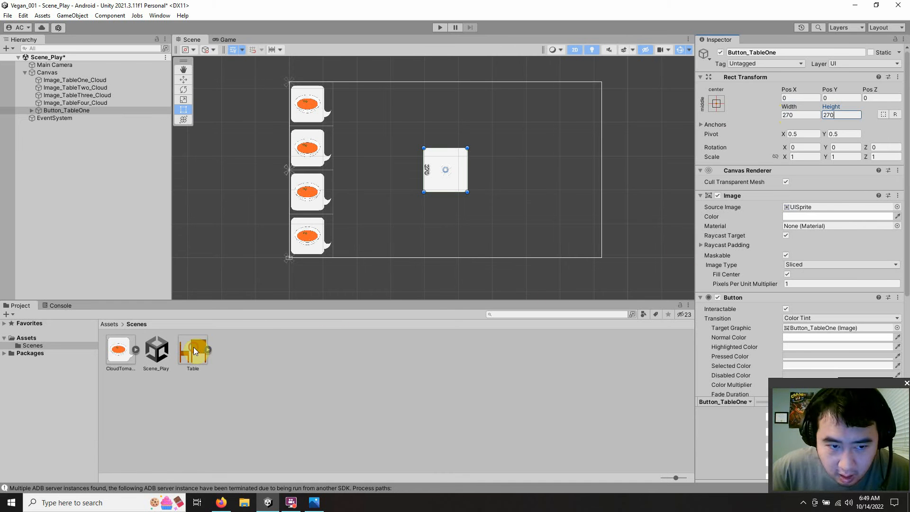
left_click_drag(194, 347, 849, 211)
Step: Make Image_TableOne_Cloud fully transparent by setting its color's alpha to 0
left_click(316, 116)
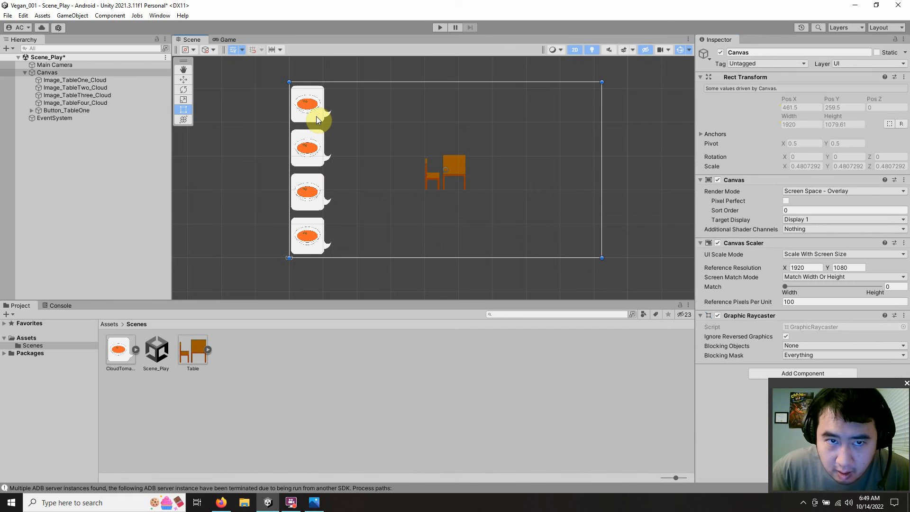
left_click(101, 80)
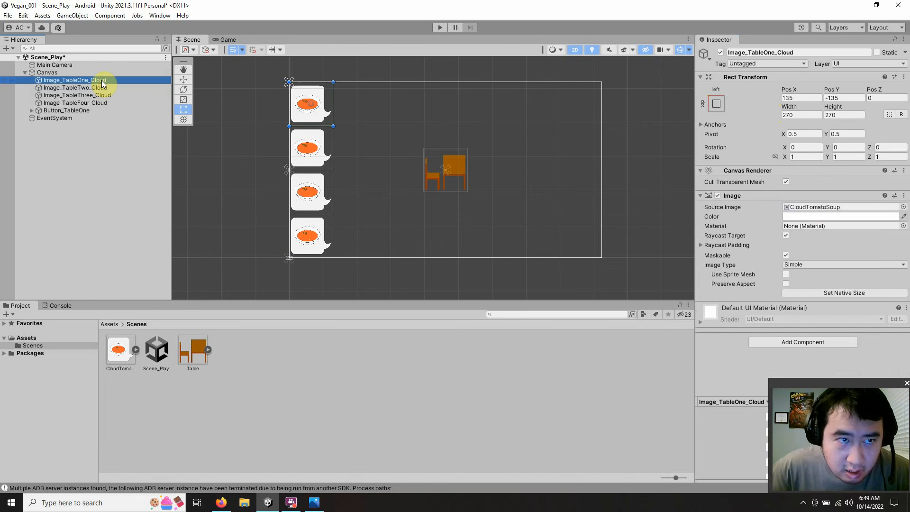
left_click(822, 217)
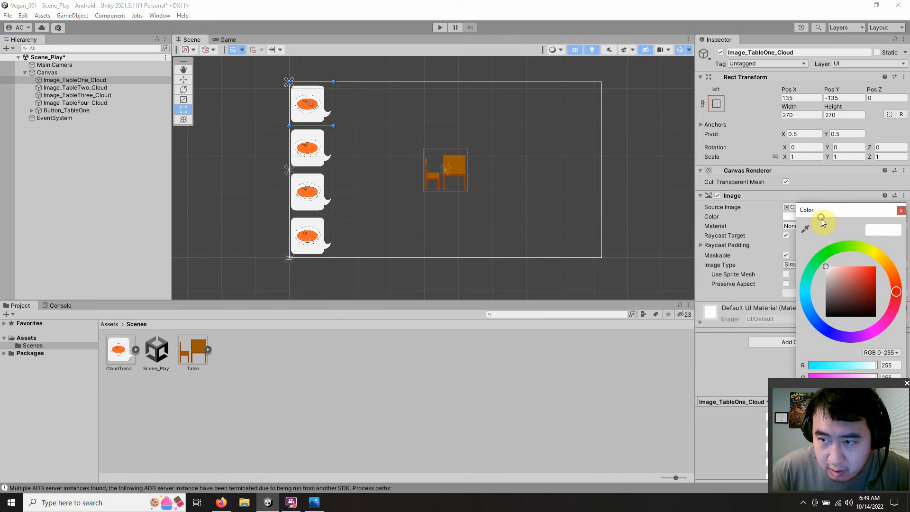
left_click_drag(855, 211, 773, 104)
left_click_drag(759, 295, 679, 281)
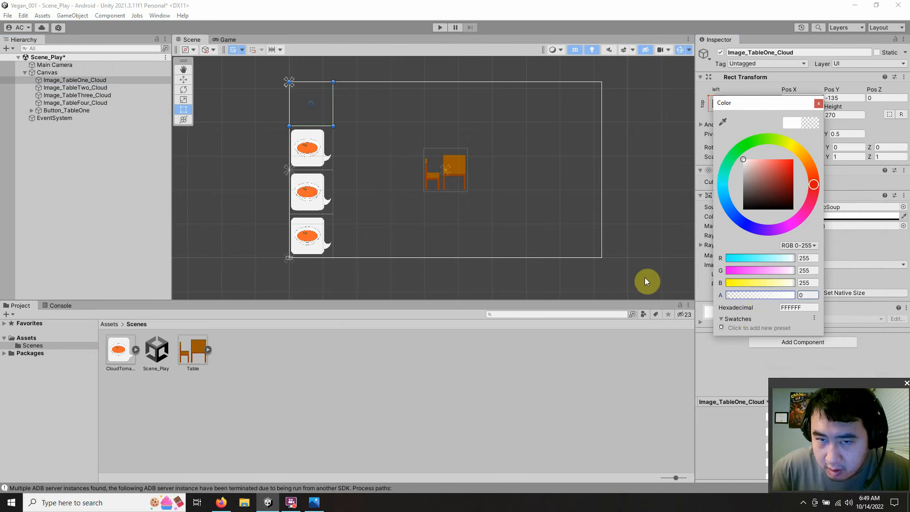
left_click(818, 104)
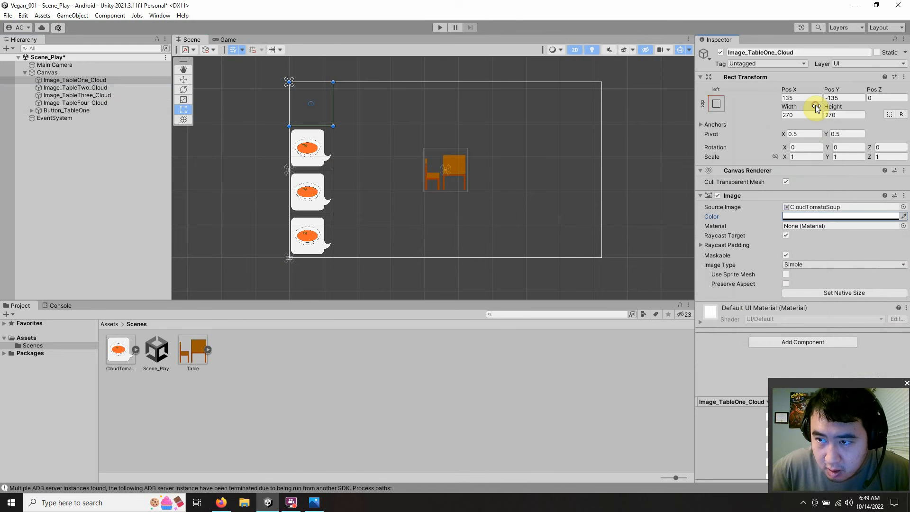
left_click(317, 155)
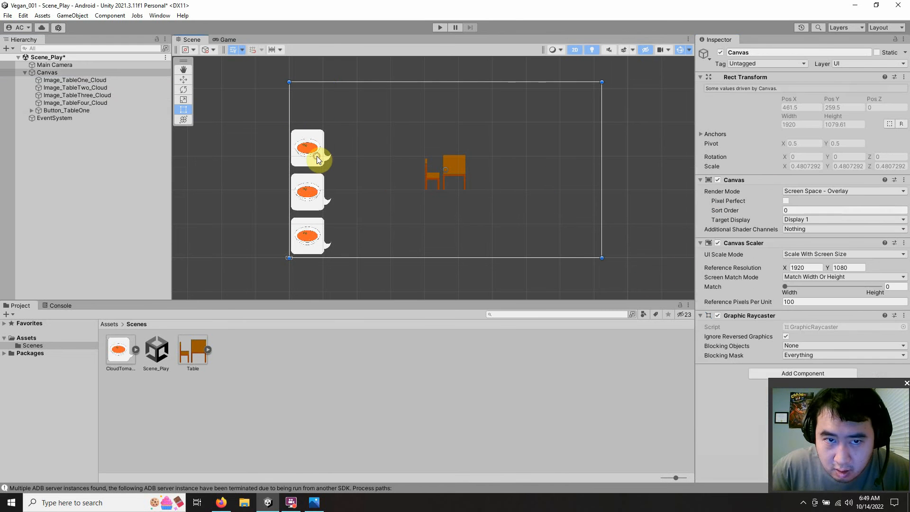
Step: Make Image_TableTwo_Cloud fully transparent by setting its color's alpha to 0
left_click(84, 88)
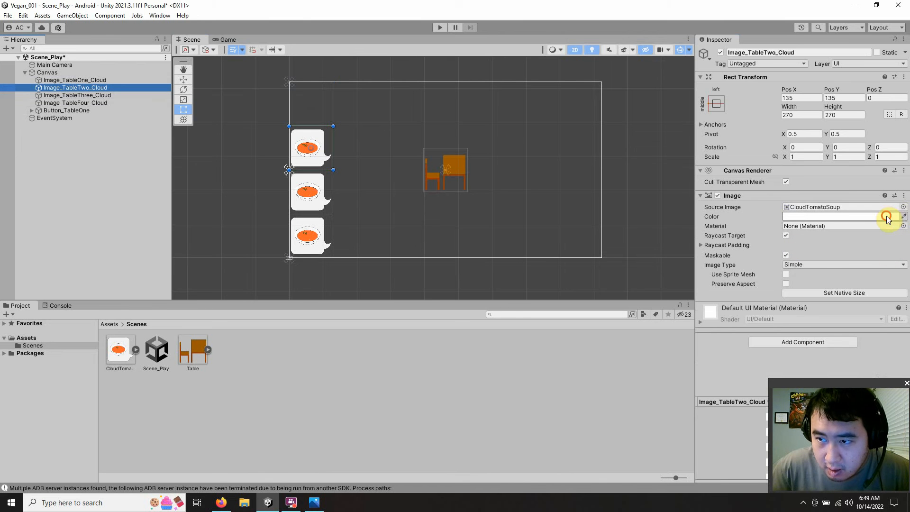
left_click(888, 216)
left_click_drag(849, 212, 665, 109)
left_click_drag(676, 297, 523, 281)
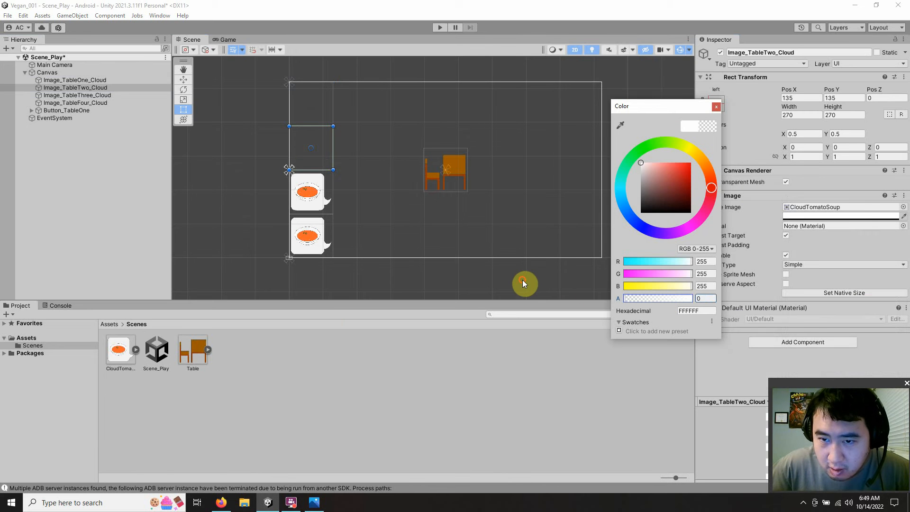
left_click(716, 106)
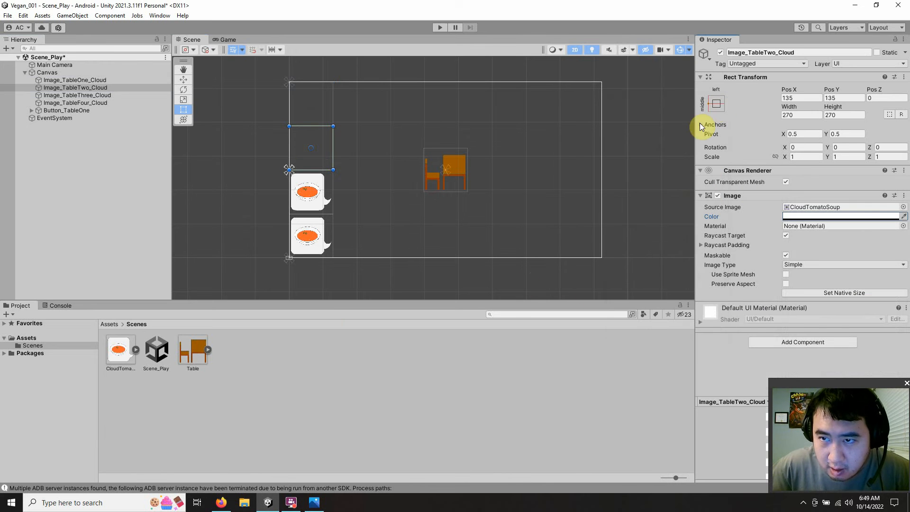
Step: Make Image_TableThree_Cloud fully transparent by setting its color's alpha to 0
left_click(108, 95)
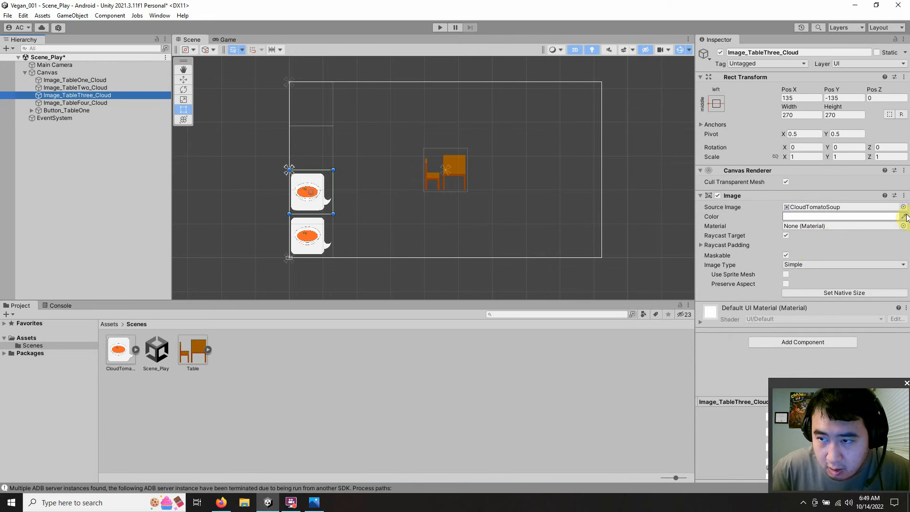
left_click(877, 217)
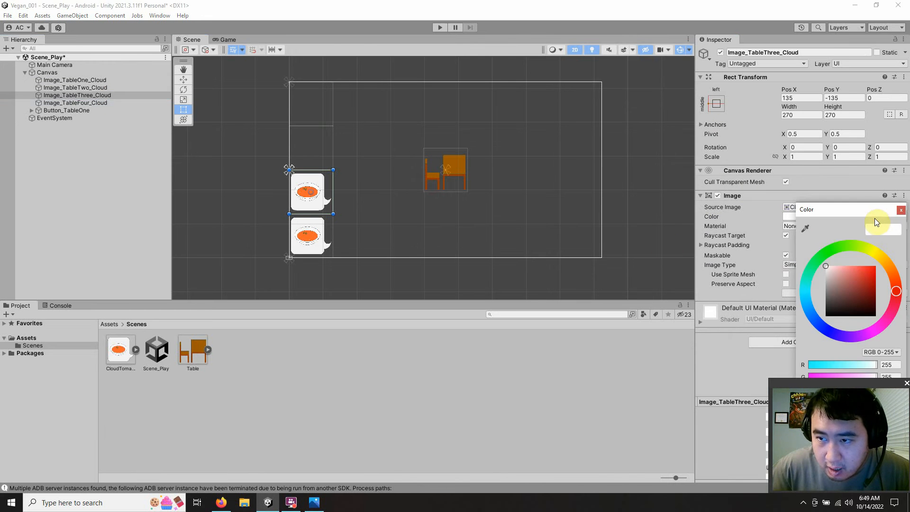
left_click_drag(839, 215, 734, 87)
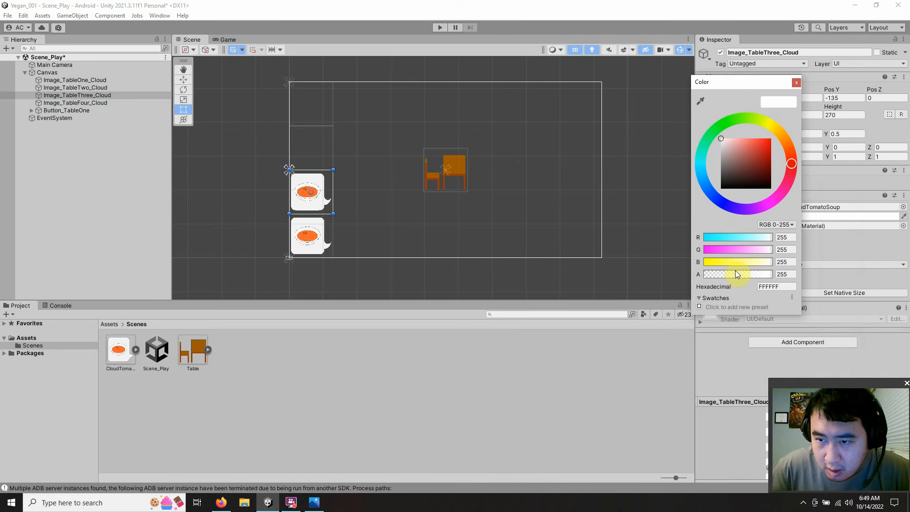
left_click_drag(735, 274, 622, 272)
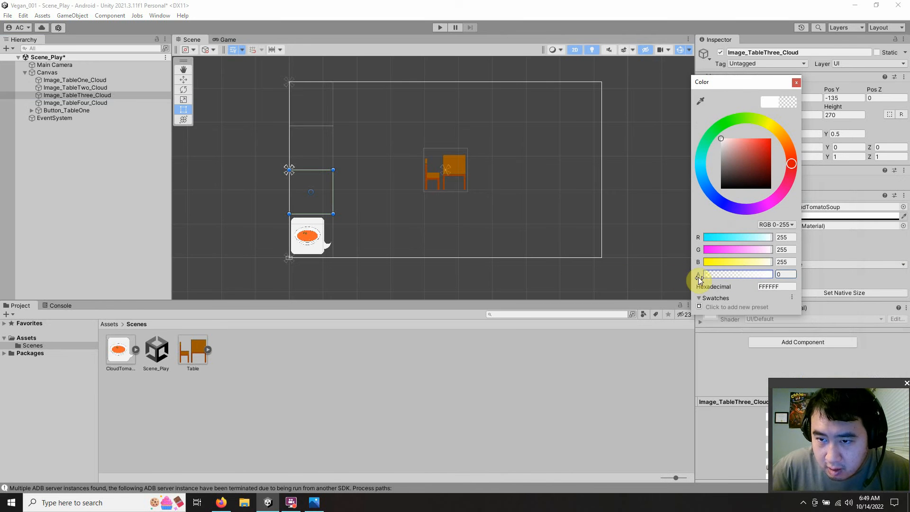
left_click(797, 82)
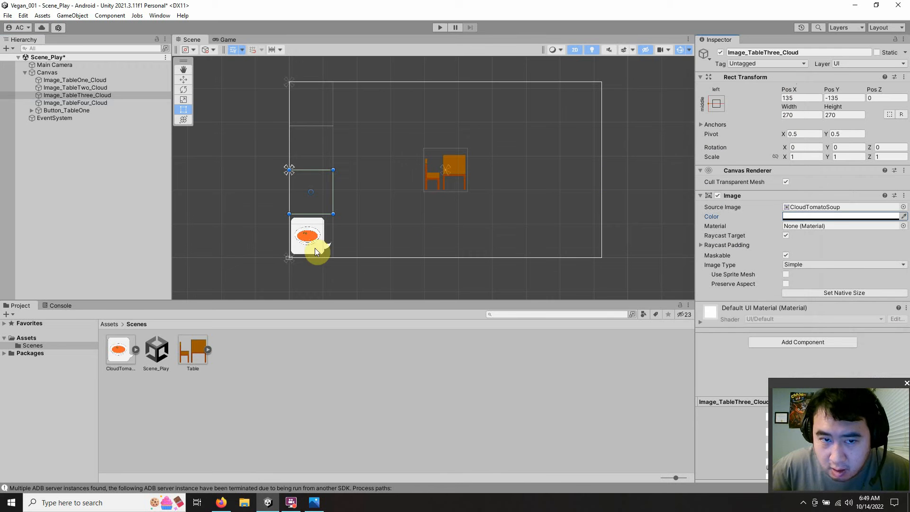
Step: Make Image_TableFour_Cloud fully transparent by setting its color's alpha to 0
left_click(73, 101)
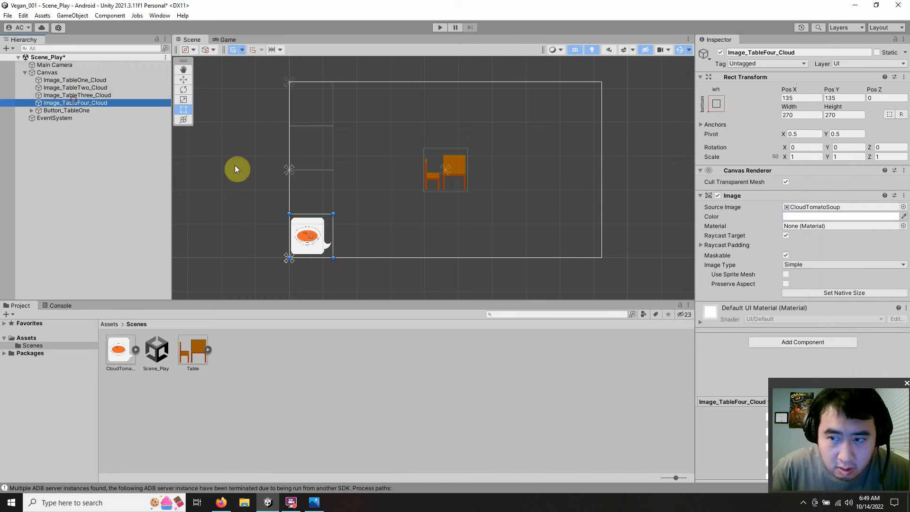
left_click(826, 217)
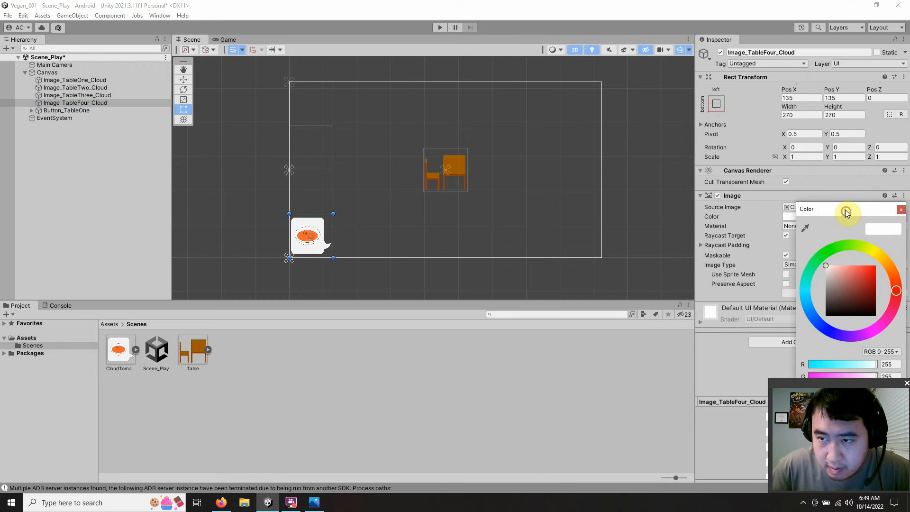
left_click_drag(846, 209, 686, 107)
left_click_drag(695, 294, 547, 289)
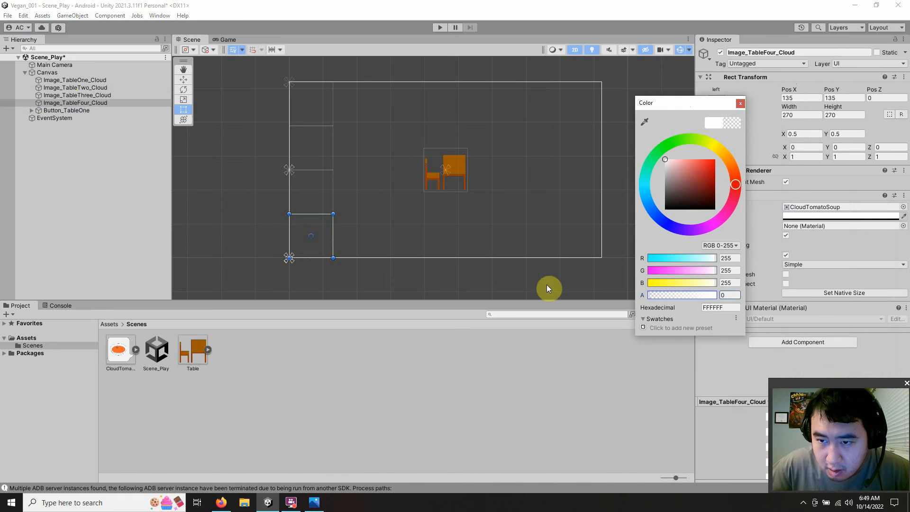
left_click(740, 103)
Step: Anchor Button_TableOne to the top-left of the Canvas and set its Pos Y to -135
left_click(88, 110)
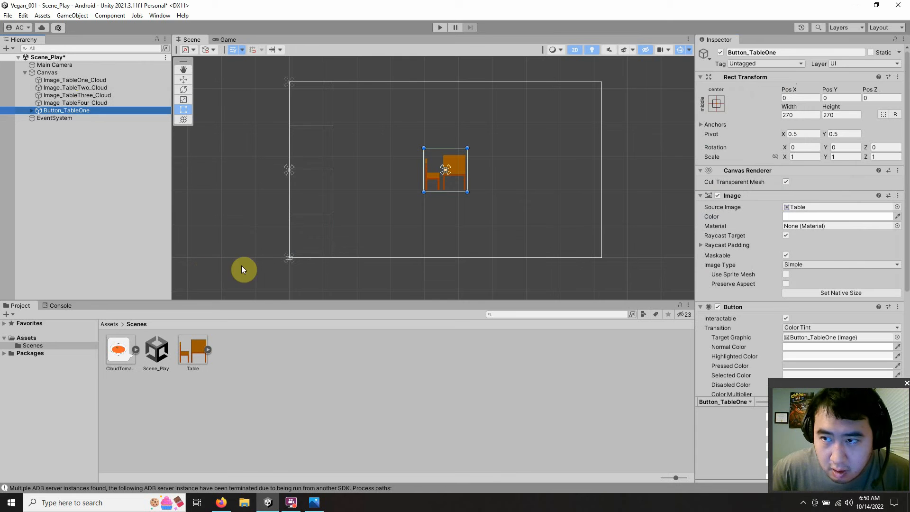
left_click(715, 103)
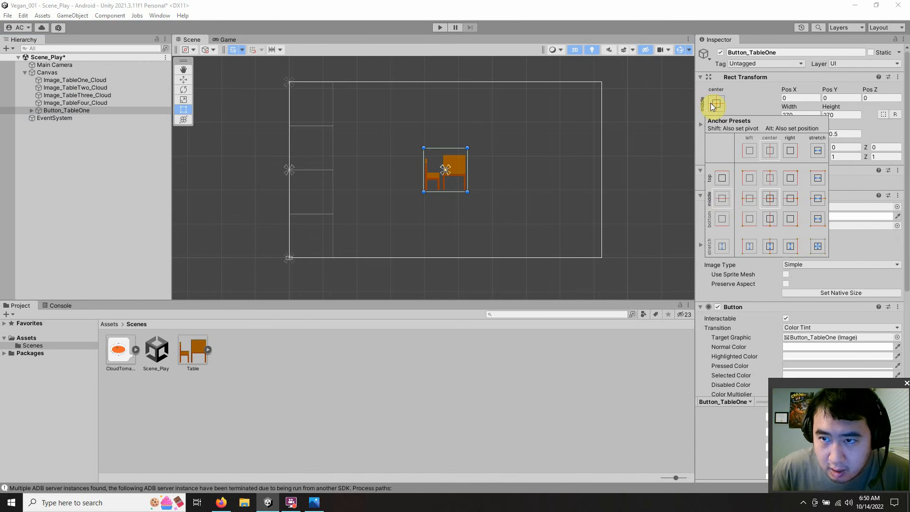
left_click(748, 180)
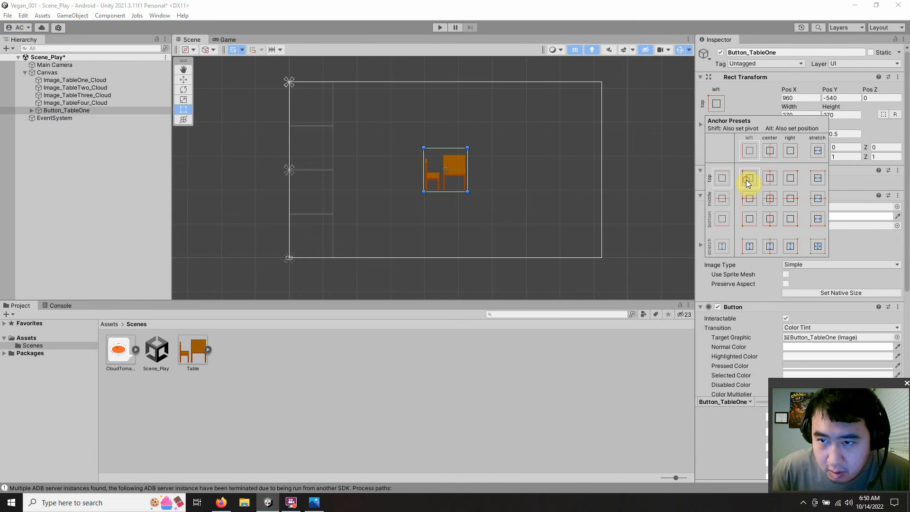
left_click(802, 97)
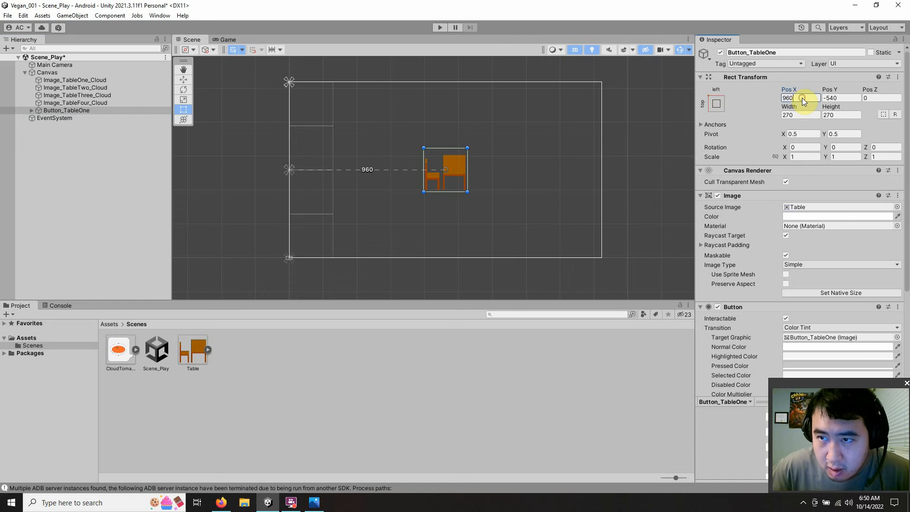
left_click_drag(761, 104, 732, 98)
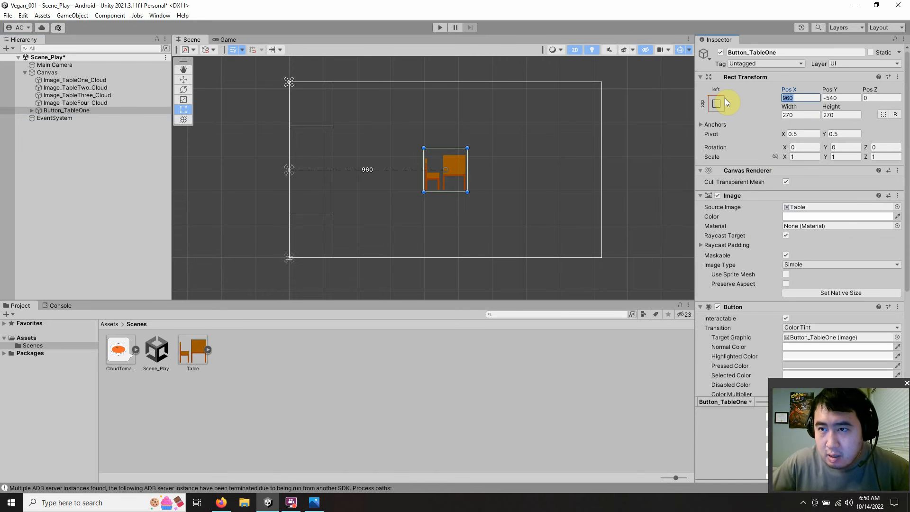
left_click(839, 98)
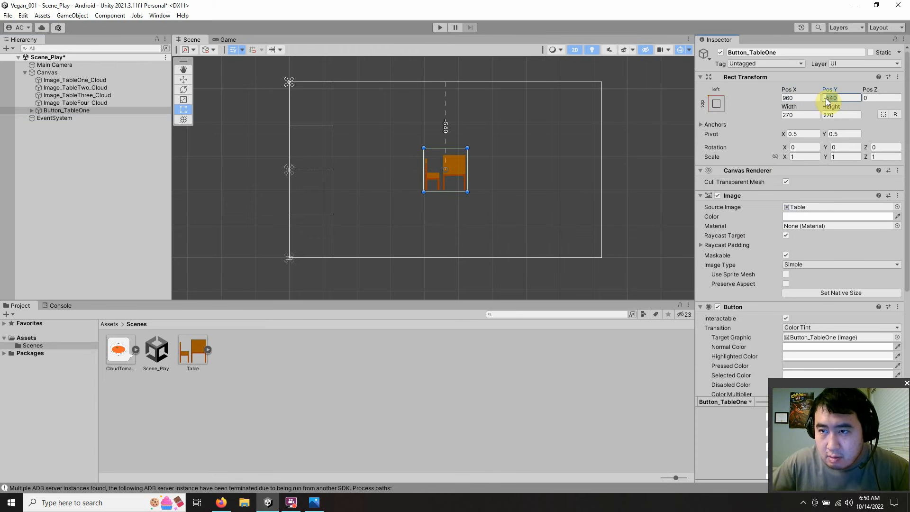
type("-13")
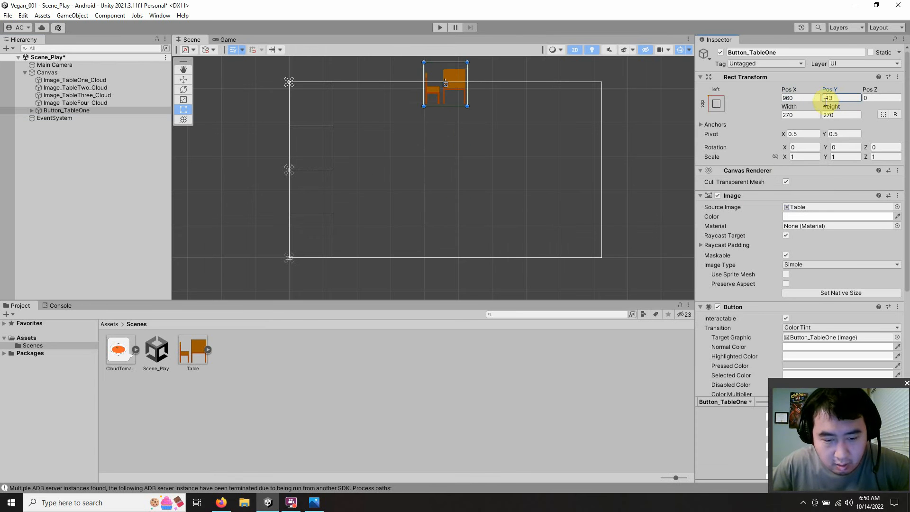
type("5")
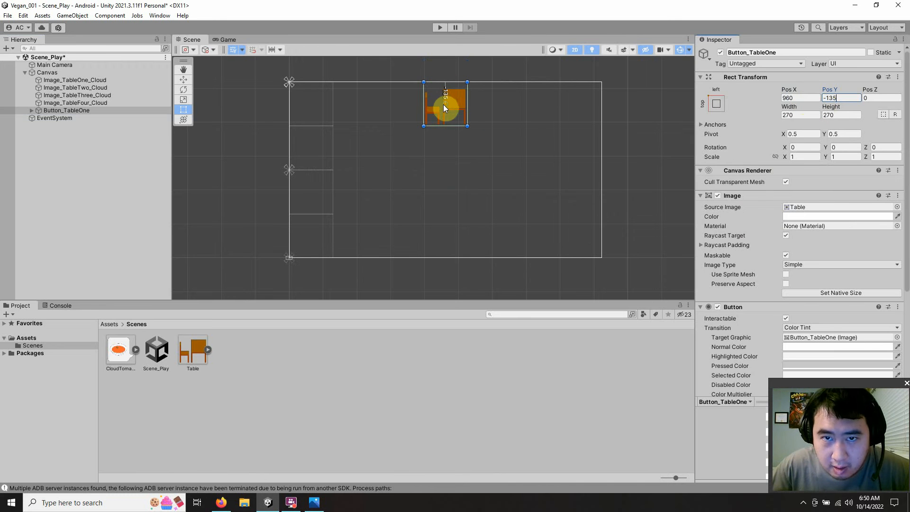
Step: Switch to the Firefox calculator, add 270 to 135 for the button's horizontal position, and return to Unity
left_click(812, 99)
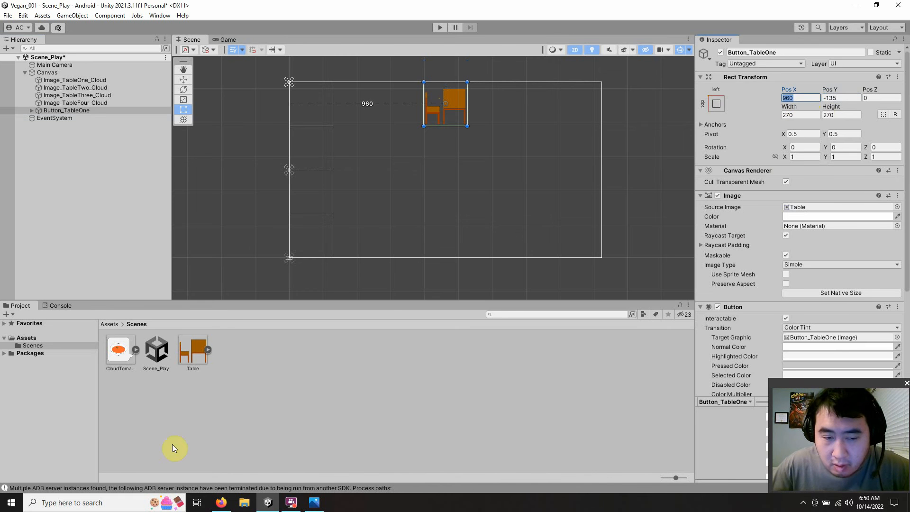
left_click(221, 503)
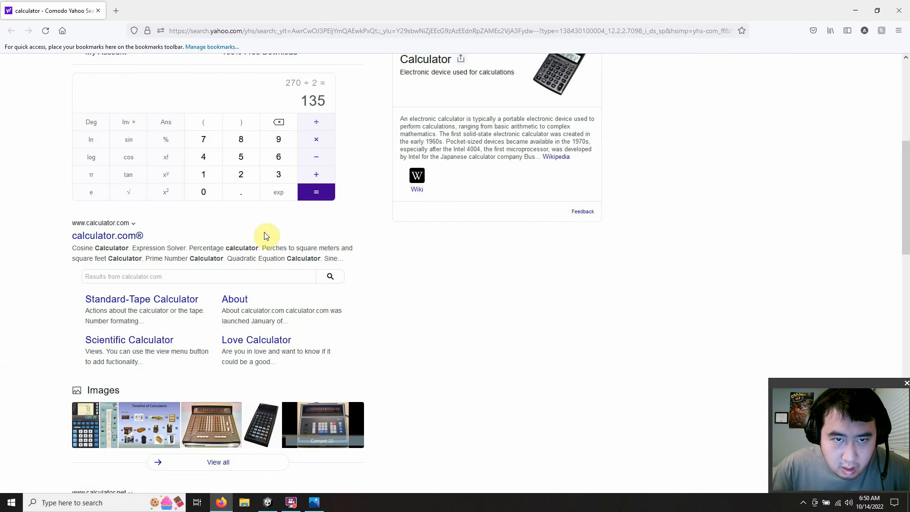
left_click(316, 175)
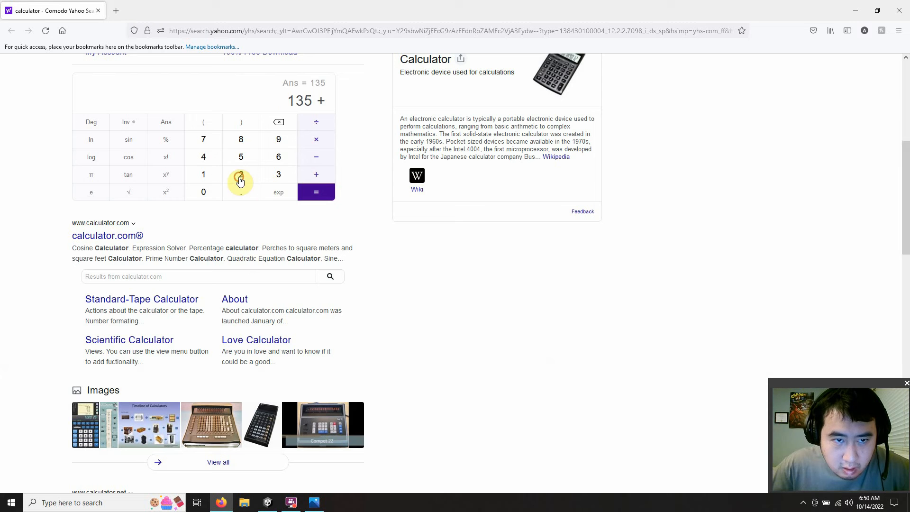
left_click(240, 179)
left_click(207, 139)
left_click(200, 195)
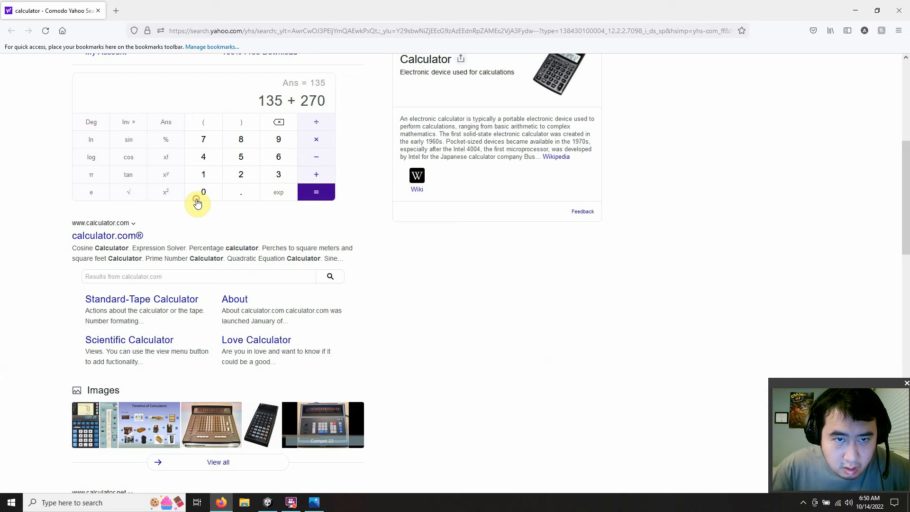
left_click(307, 200)
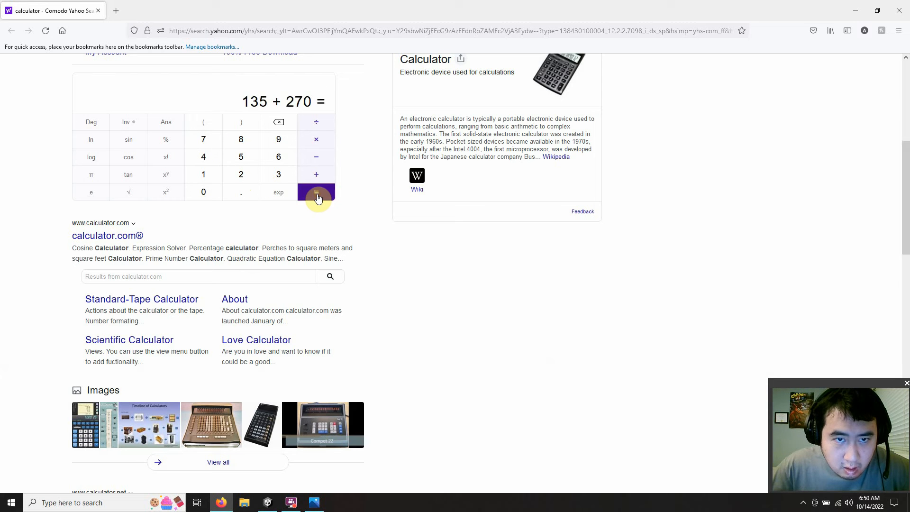
left_click(847, 11)
Step: Set the Pos X of Button_TableOne to 405 and keep the button selected
left_click(788, 98)
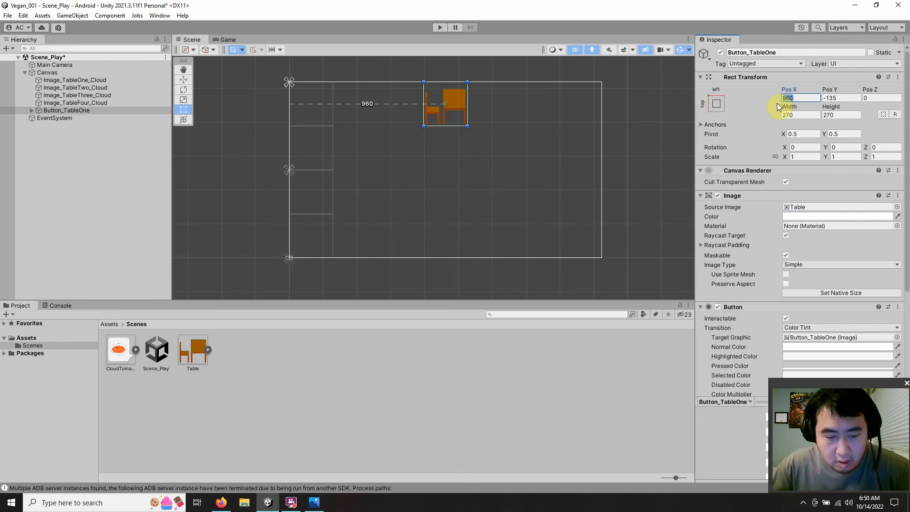
type("40")
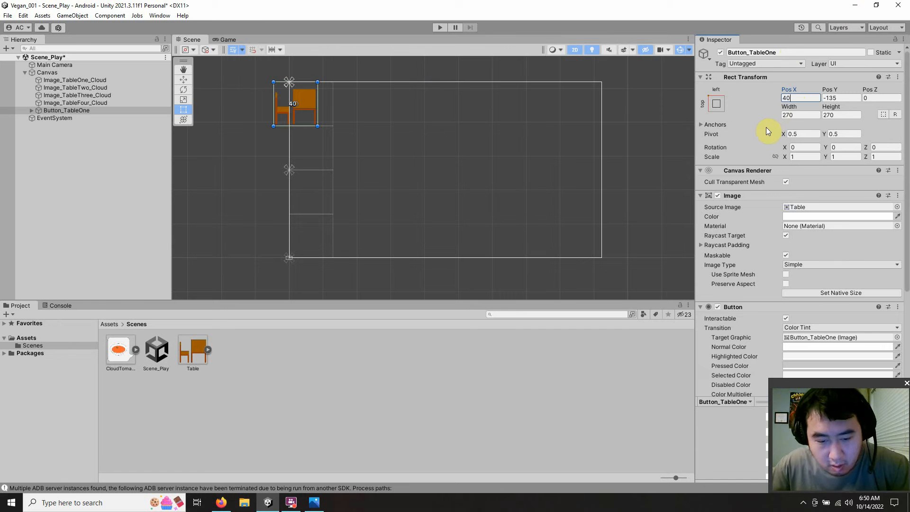
type("5")
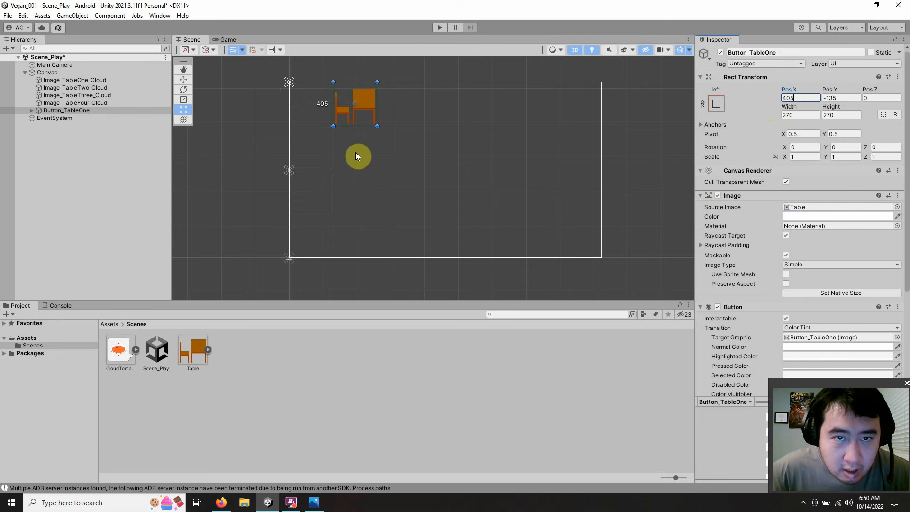
left_click(80, 155)
left_click(90, 110)
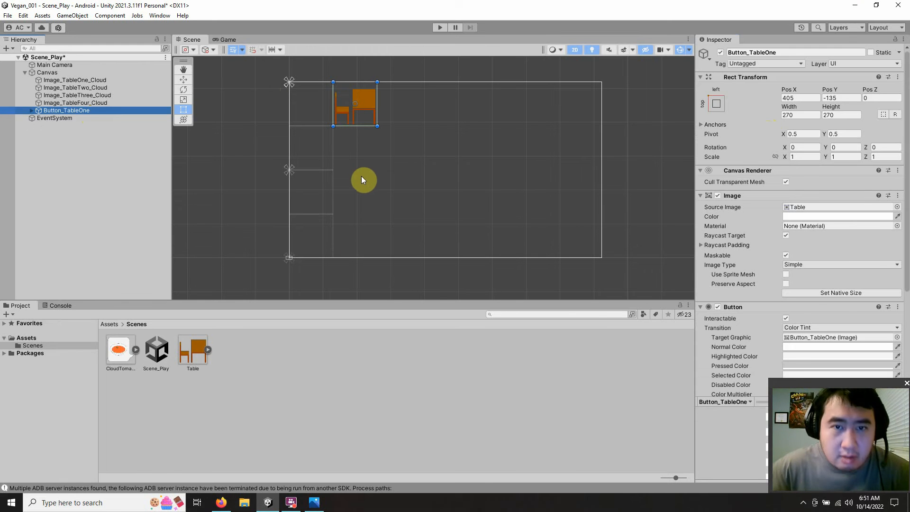
Step: Check the 16:9 layout sketch in the photo viewer for the next canvas element and return to Unity
left_click(854, 5)
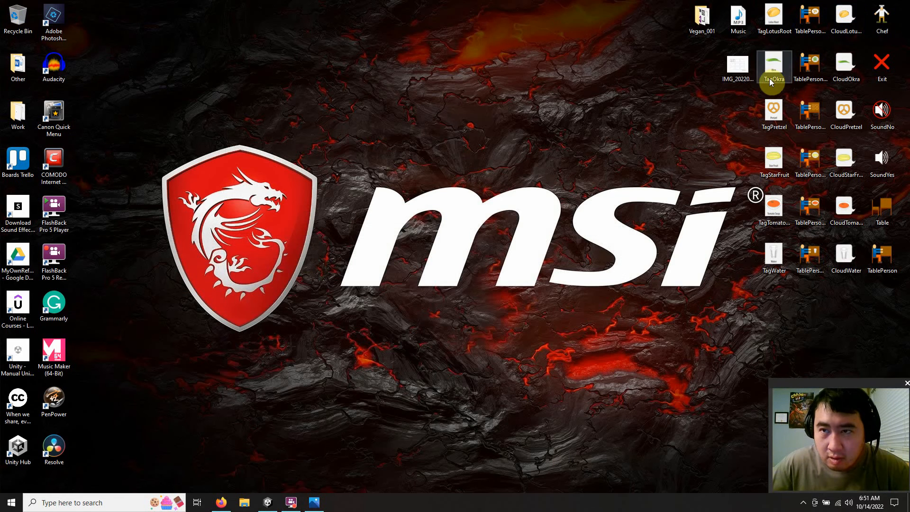
left_click(738, 71)
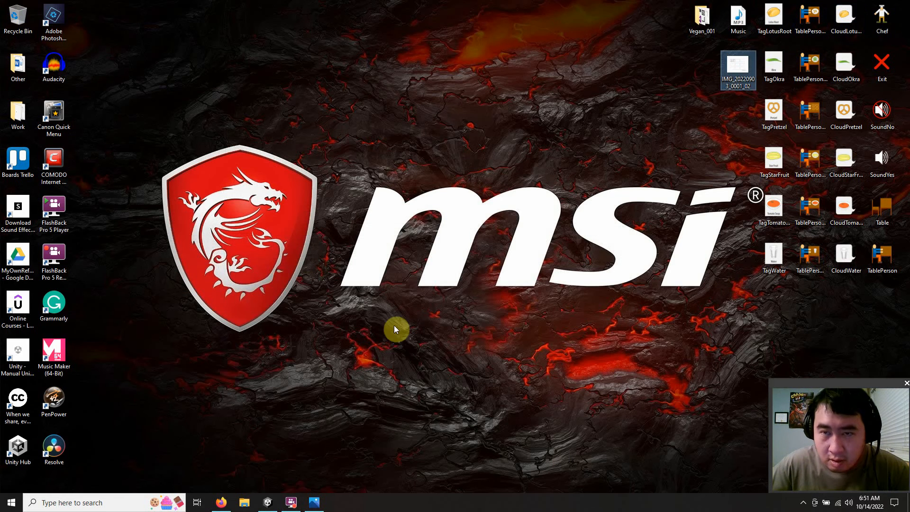
left_click(313, 501)
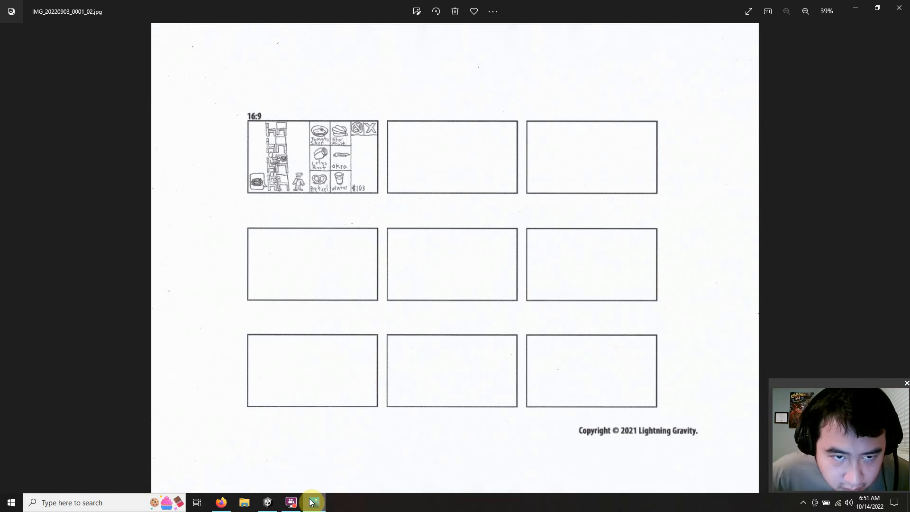
left_click(314, 502)
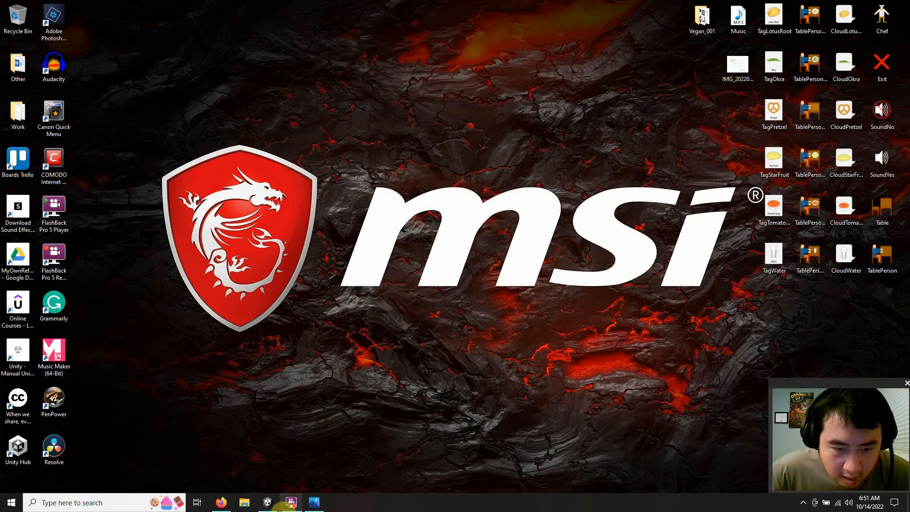
left_click(268, 502)
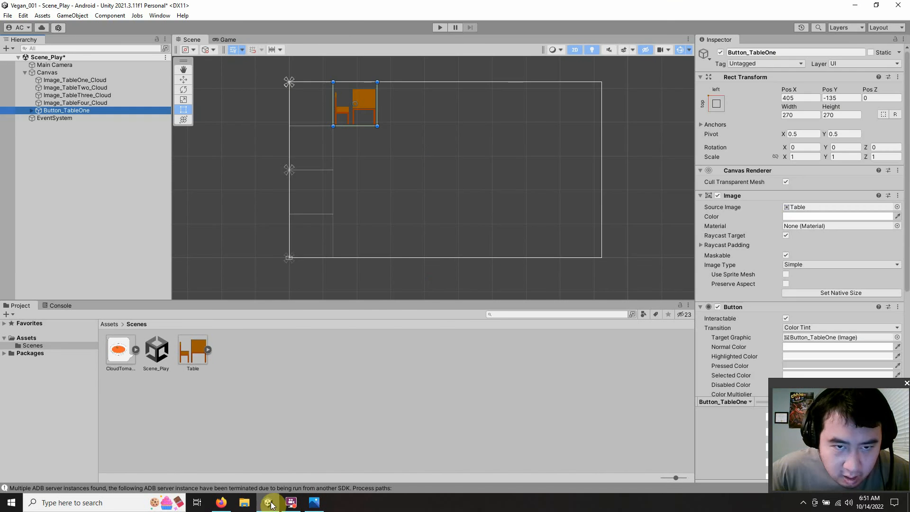
Step: Import the Chef image from the desktop into the project's Scenes folder and restore Unity to full screen
left_click(325, 386)
left_click_drag(700, 6, 392, 16)
left_click_drag(882, 16, 382, 359)
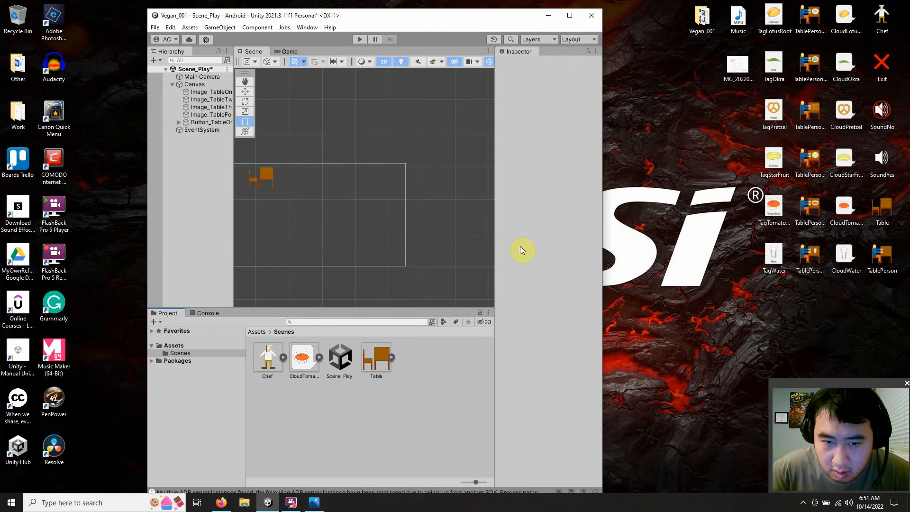
left_click(570, 15)
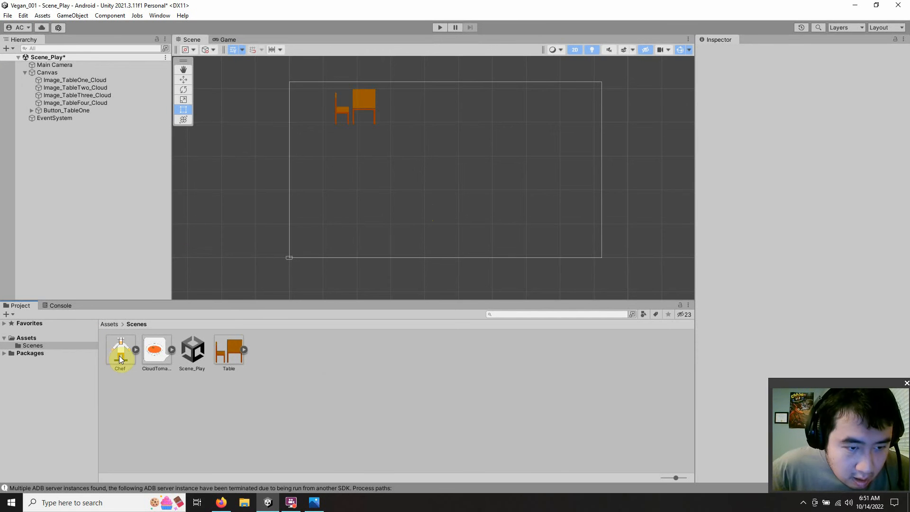
Step: Add a UI Image under the Canvas and name it Image_Chef
left_click(75, 73)
right_click(75, 72)
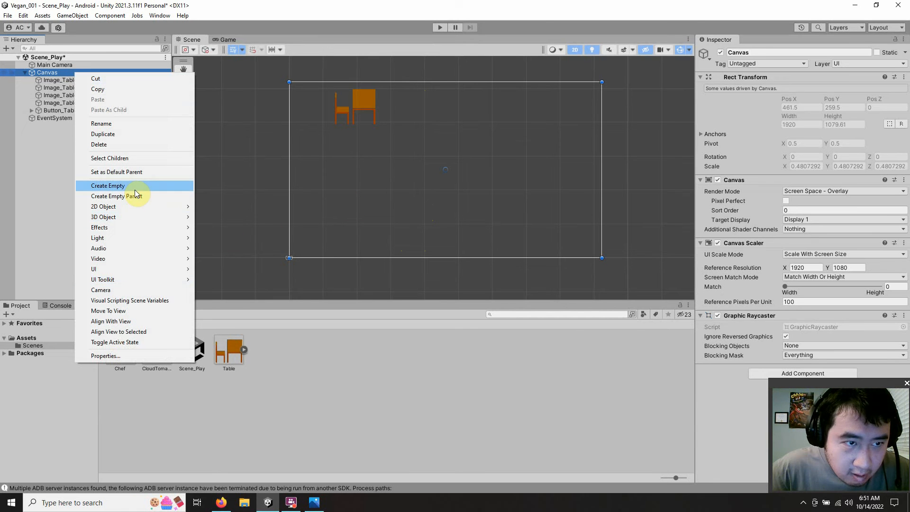
mouse_move(143, 269)
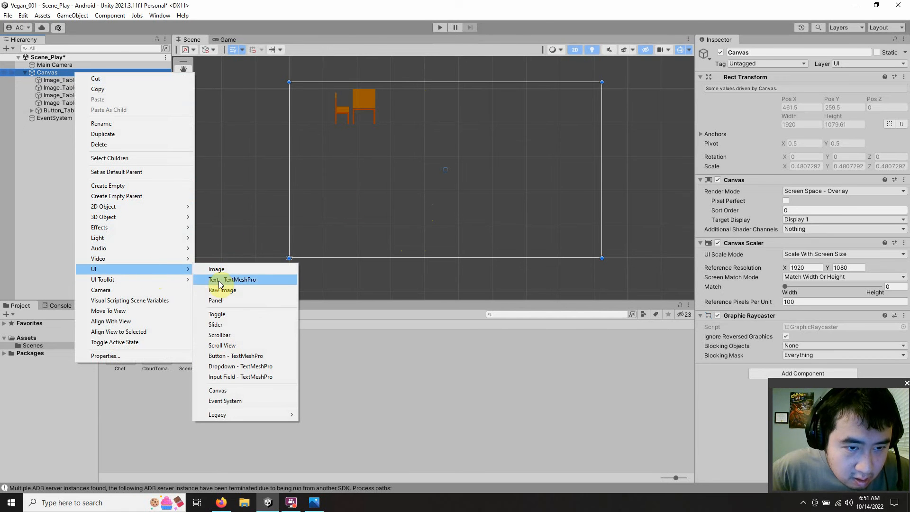
left_click(225, 273)
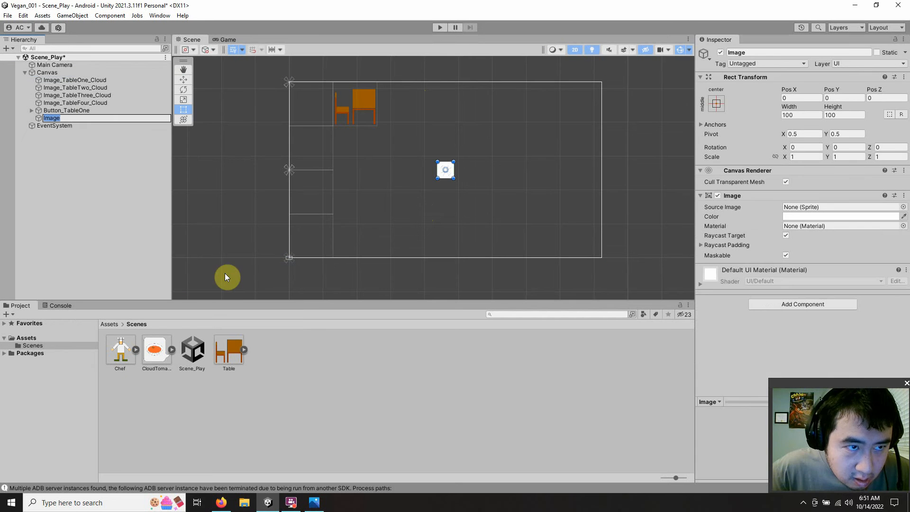
left_click(66, 118)
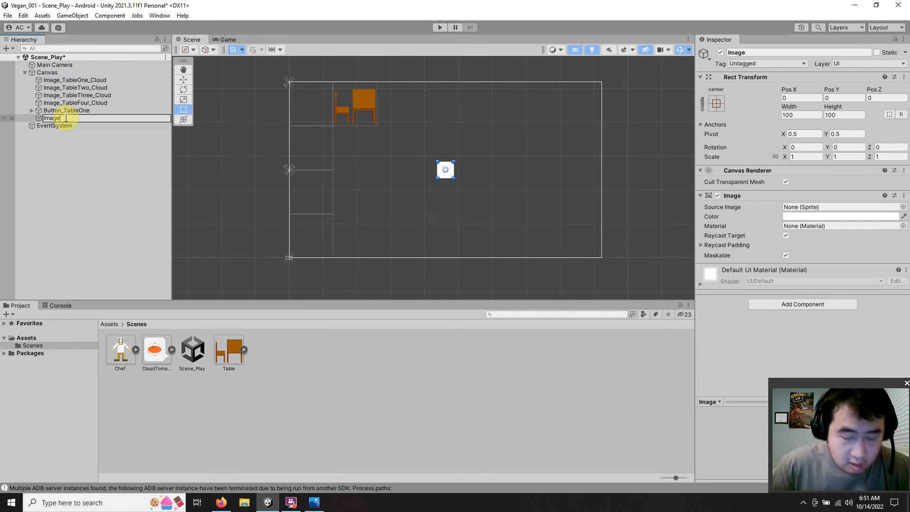
type("_Chef")
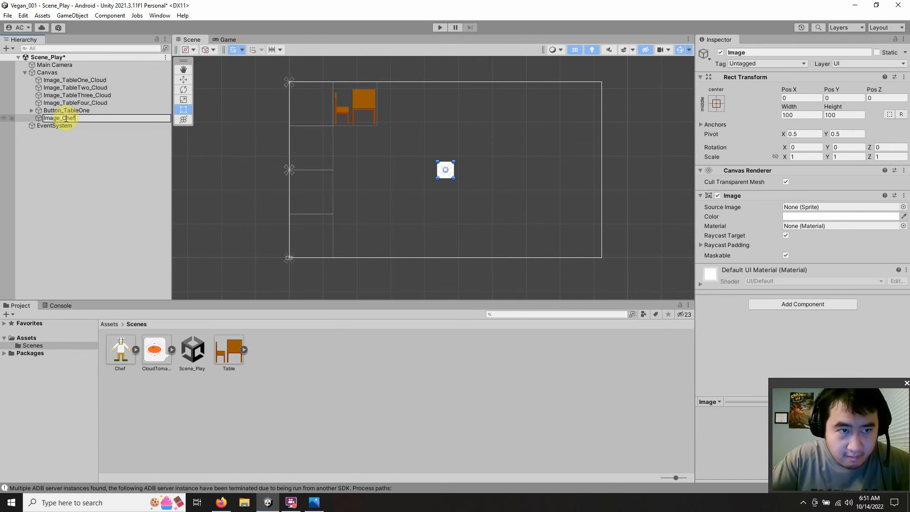
key("Return")
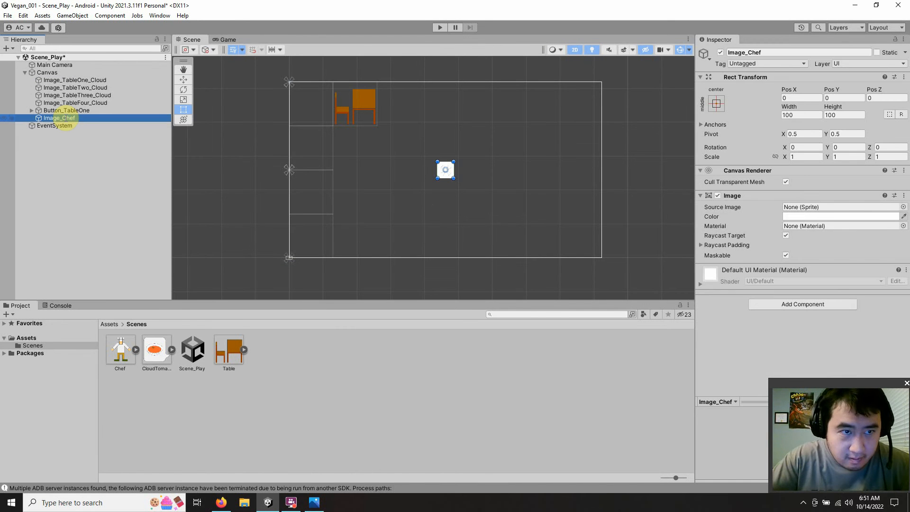
Step: Assign the Chef sprite from the Scenes folder as the Source Image of Image_Chef
left_click(69, 165)
left_click(75, 119)
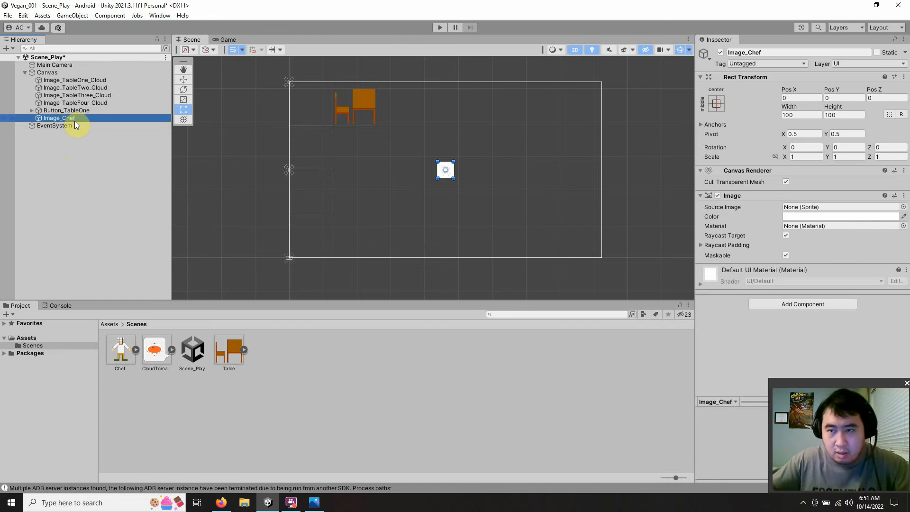
left_click_drag(120, 349, 825, 204)
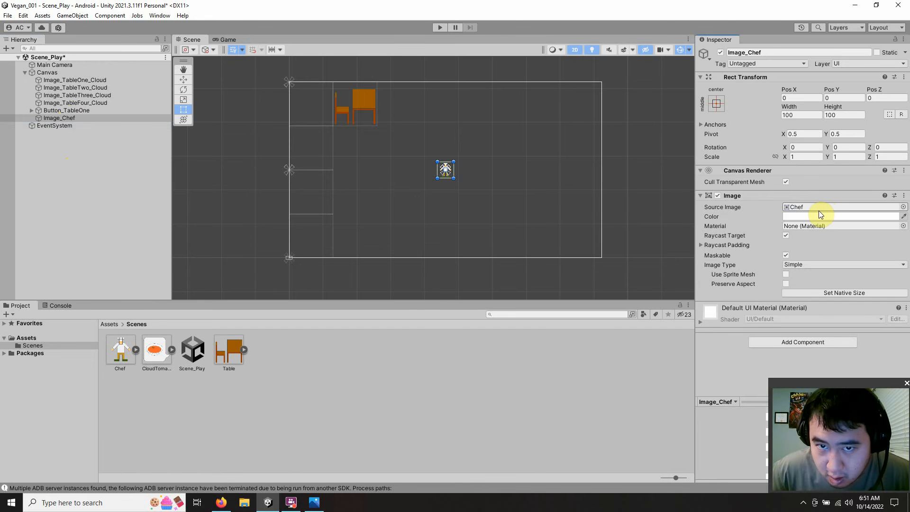
Step: Set the width and height of Image_Chef to 270 each
left_click(806, 115)
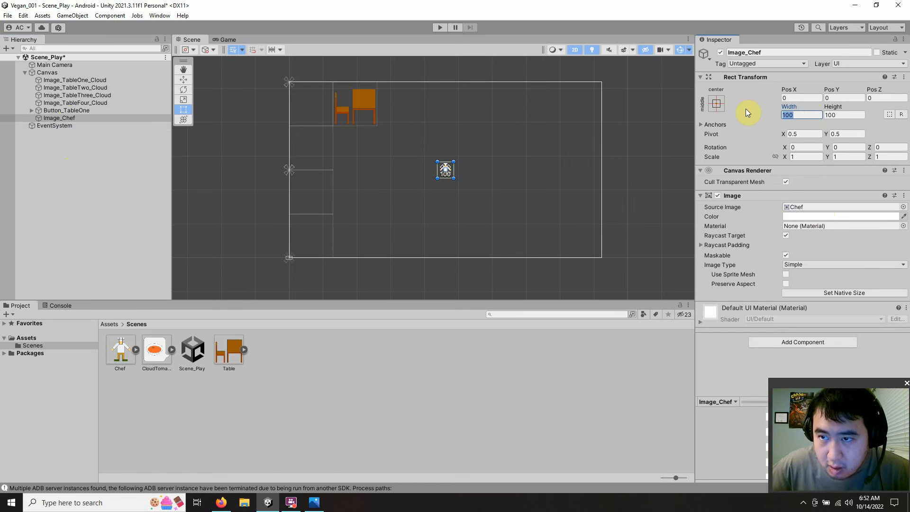
type("270")
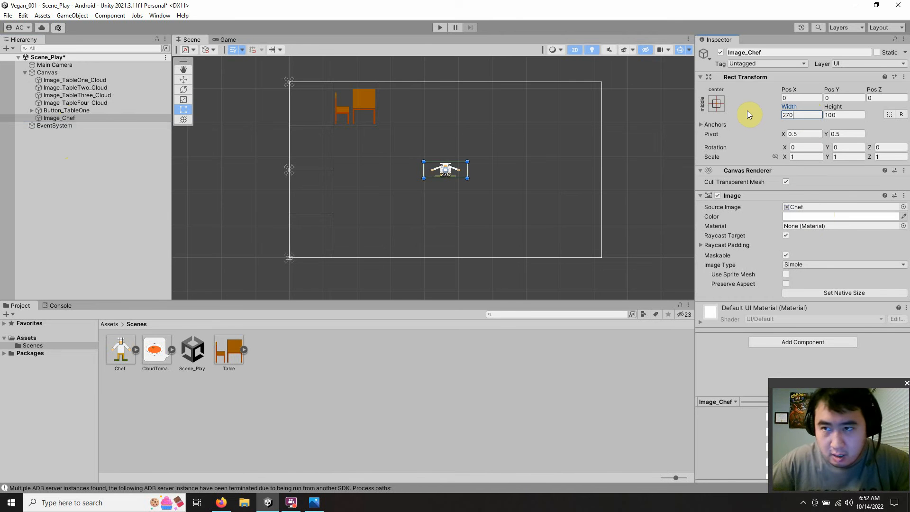
left_click(833, 114)
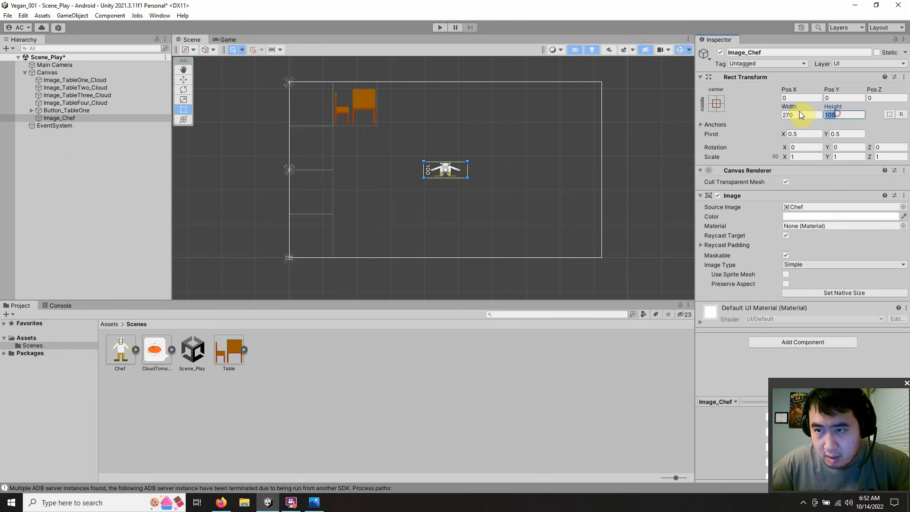
type("270")
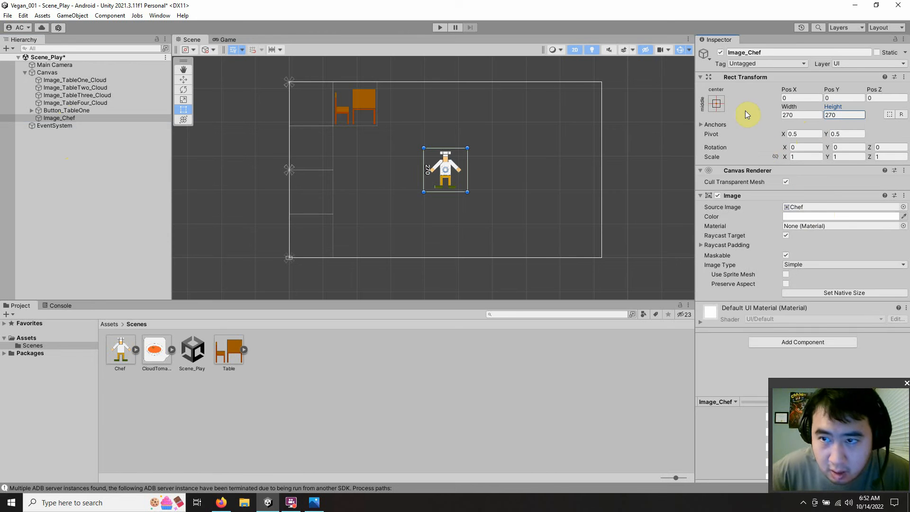
Step: Anchor Image_Chef to the middle left of the canvas
left_click(711, 104)
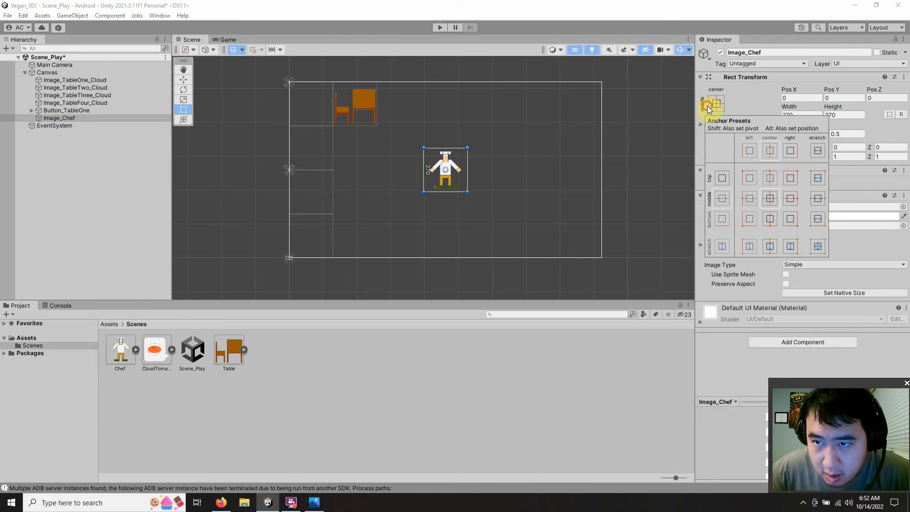
left_click(748, 199)
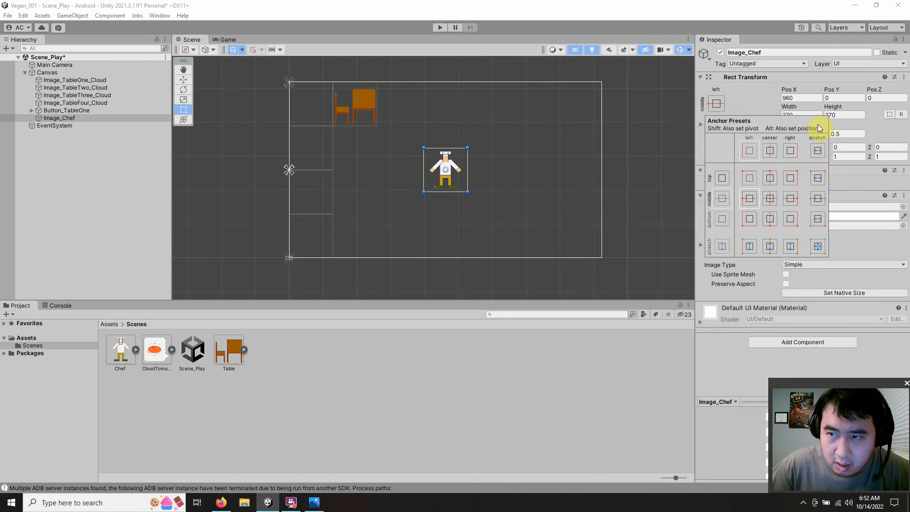
left_click(756, 101)
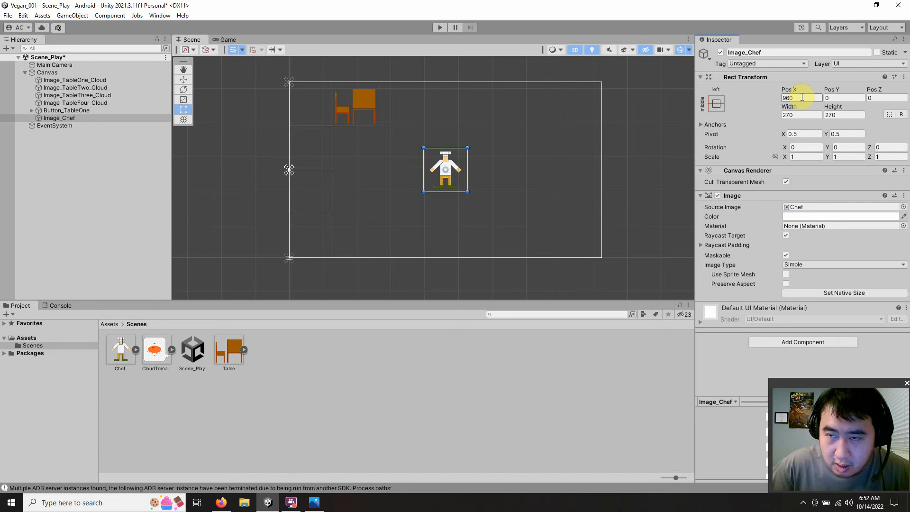
Step: Switch to the Firefox calculator, add 270 to 405 for the chef's horizontal position, and return to Unity
left_click(214, 504)
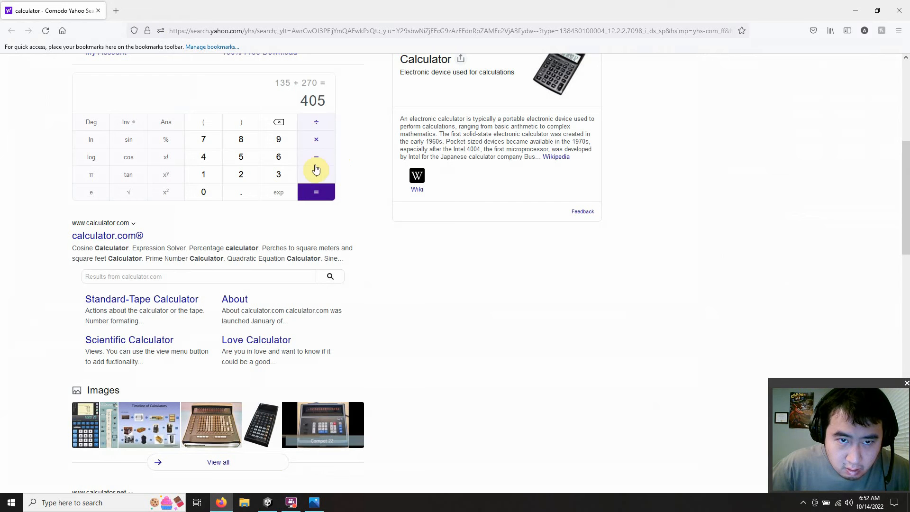
left_click(315, 174)
left_click(239, 175)
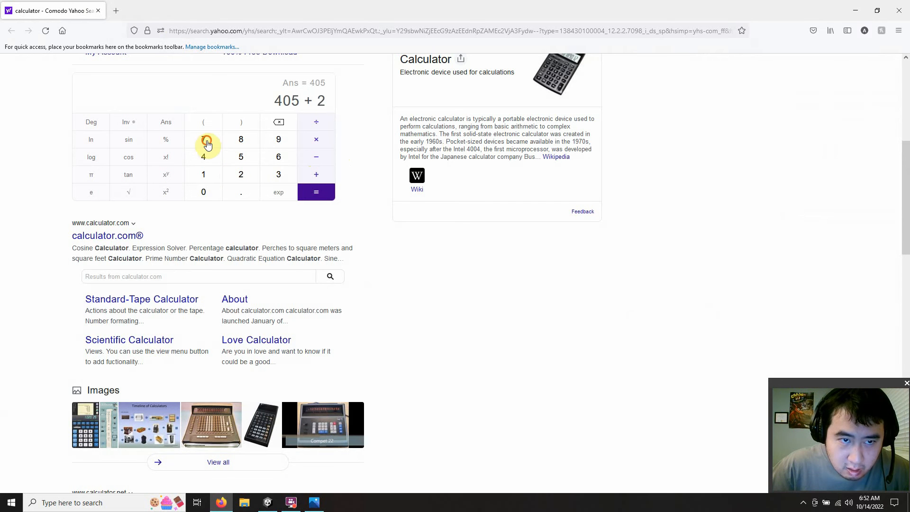
left_click(208, 143)
left_click(204, 192)
left_click(307, 192)
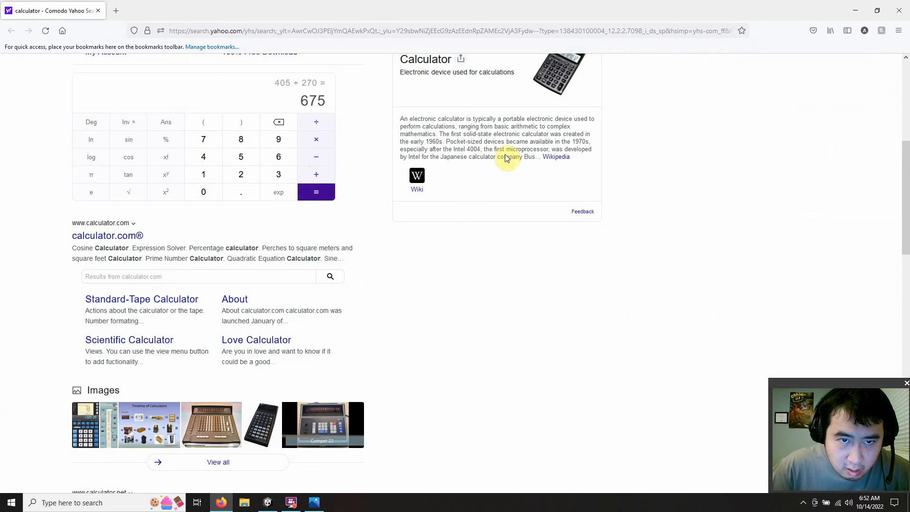
left_click(853, 7)
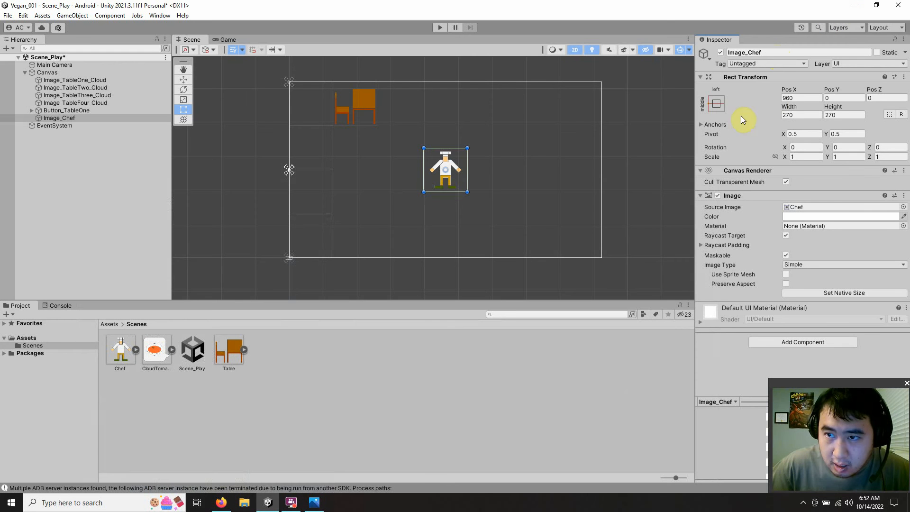
Step: Set the Pos X of Image_Chef to 675
left_click(806, 98)
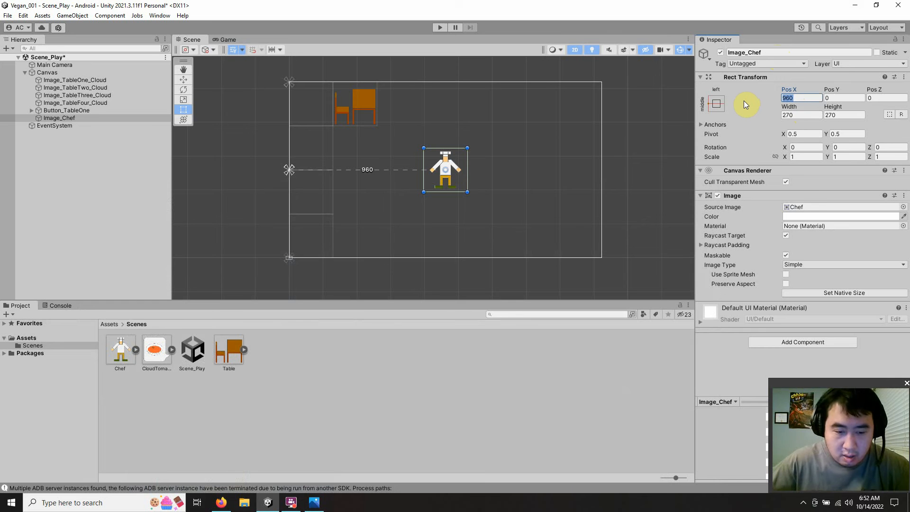
type("675")
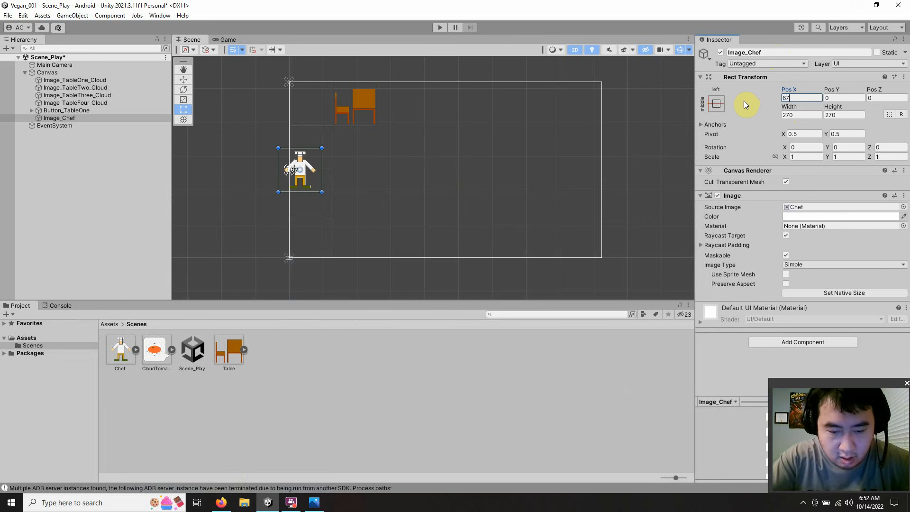
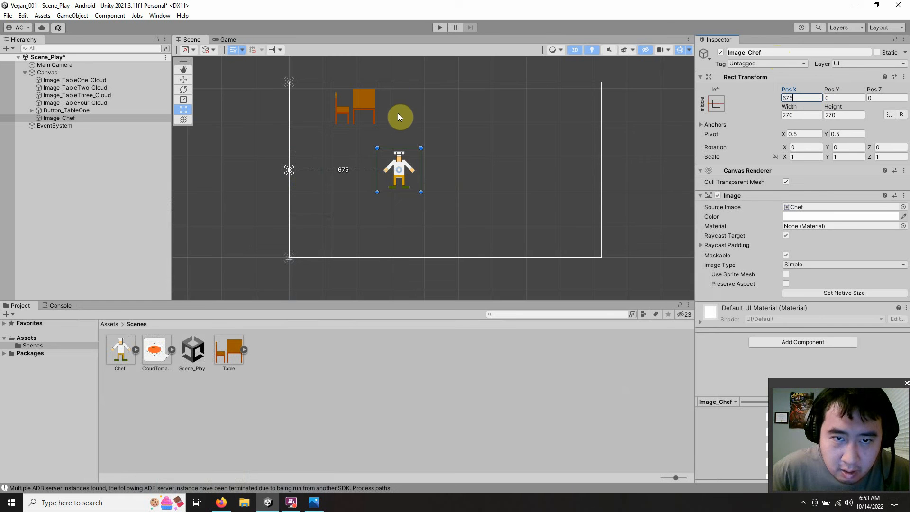
Step: Compare the Rect Transform values of Image_Chef and Button_TableOne, ending with Image_Chef selected
left_click(834, 98)
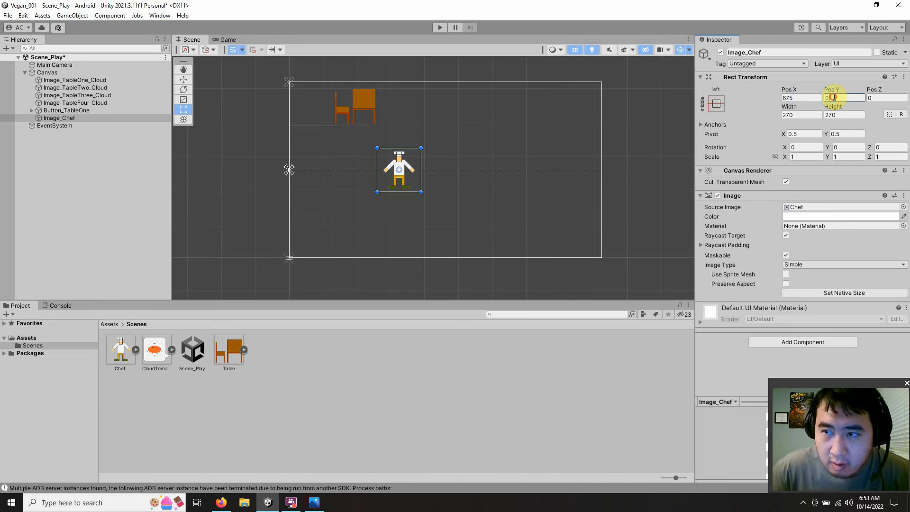
left_click(393, 407)
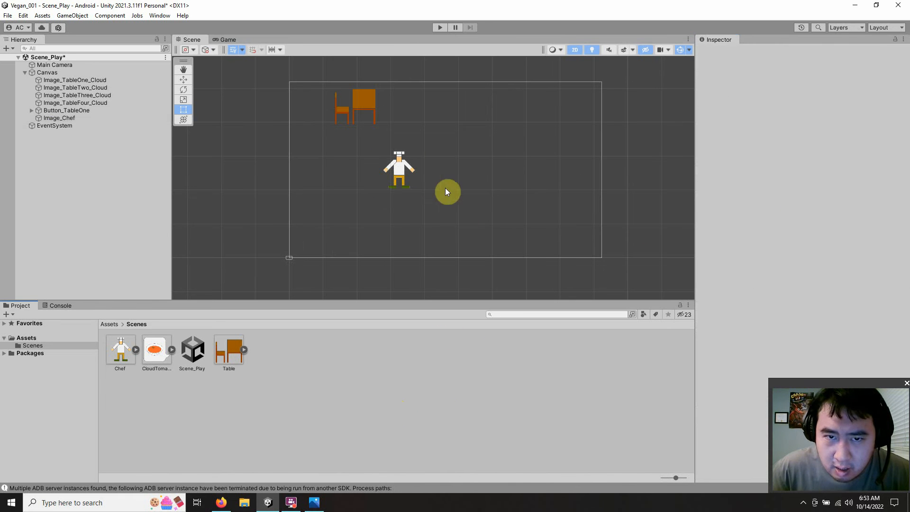
left_click(57, 118)
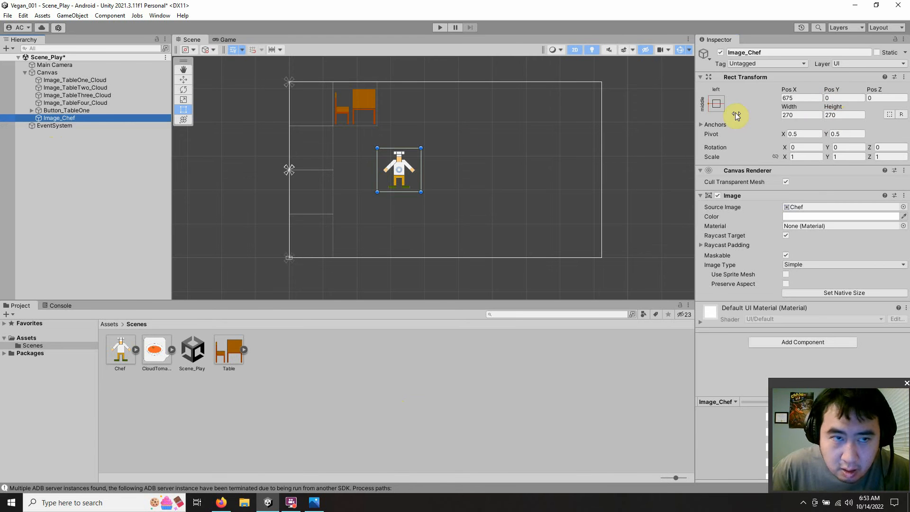
left_click(90, 111)
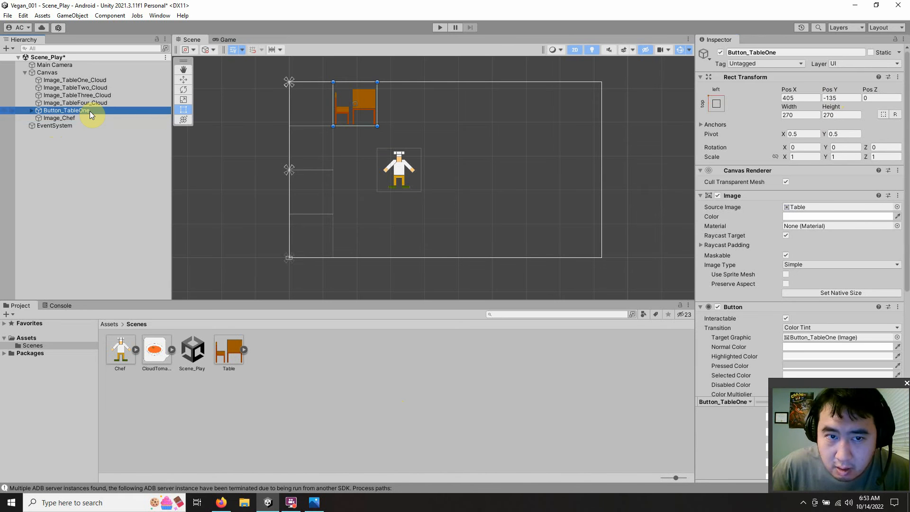
left_click(90, 119)
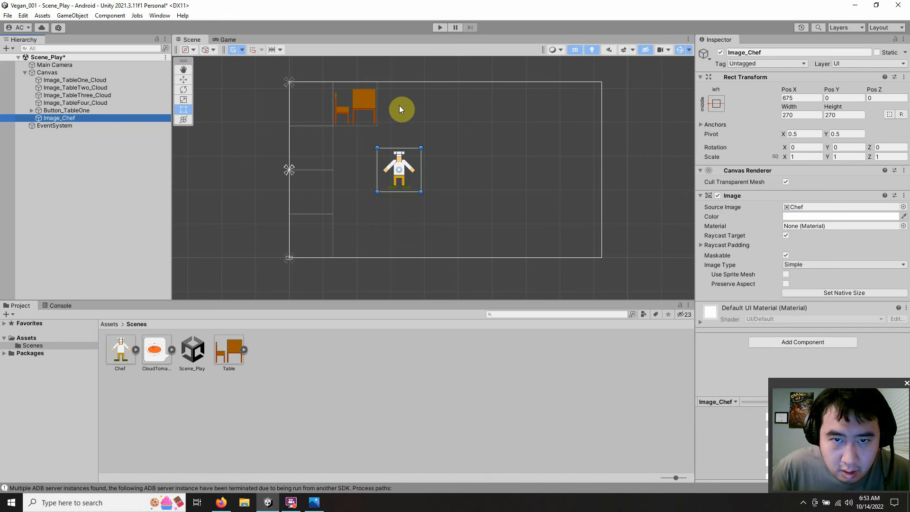
Step: Switch to the Firefox calculator, add 270 to 135 for the chef's vertical position, and return to Unity
left_click(222, 502)
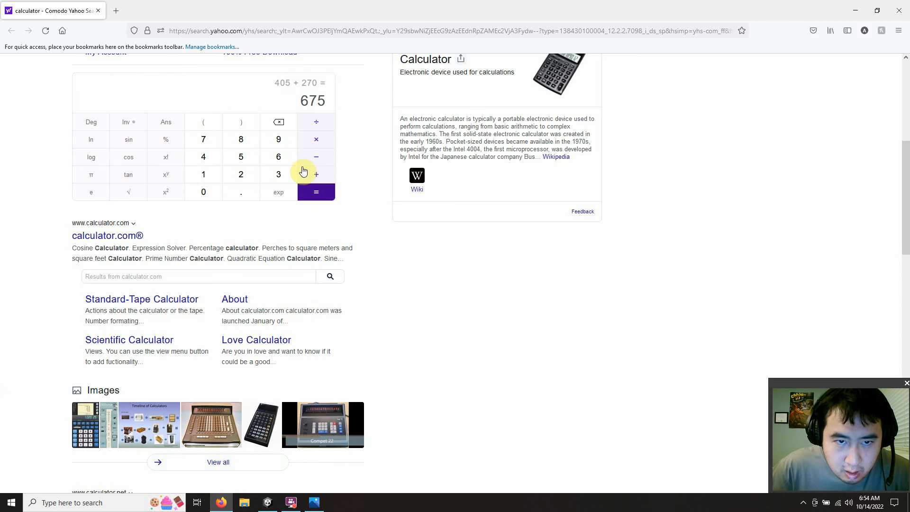
left_click(212, 175)
left_click(276, 175)
left_click(247, 158)
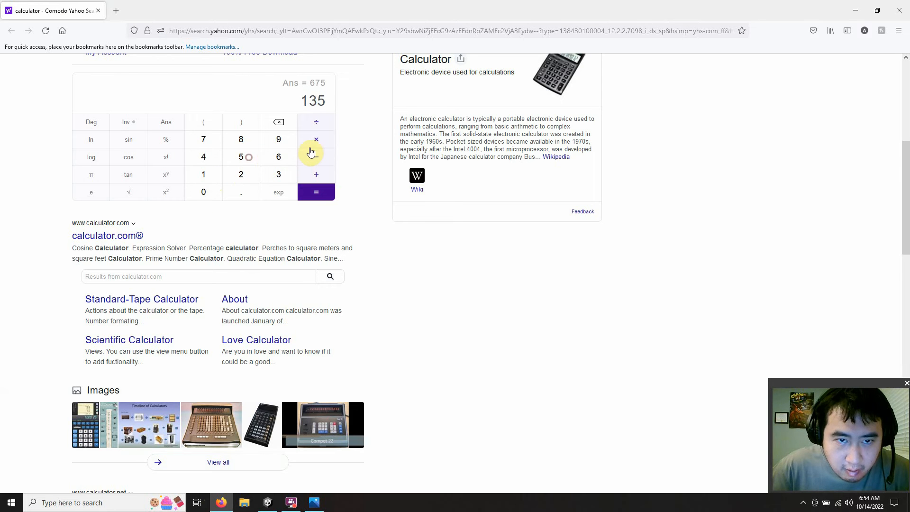
left_click(316, 174)
left_click(242, 172)
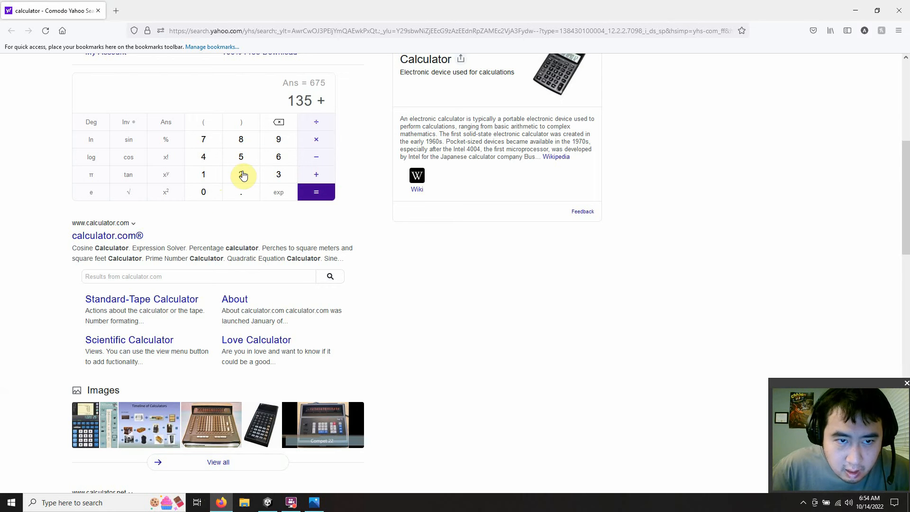
left_click(204, 140)
left_click(204, 191)
left_click(318, 192)
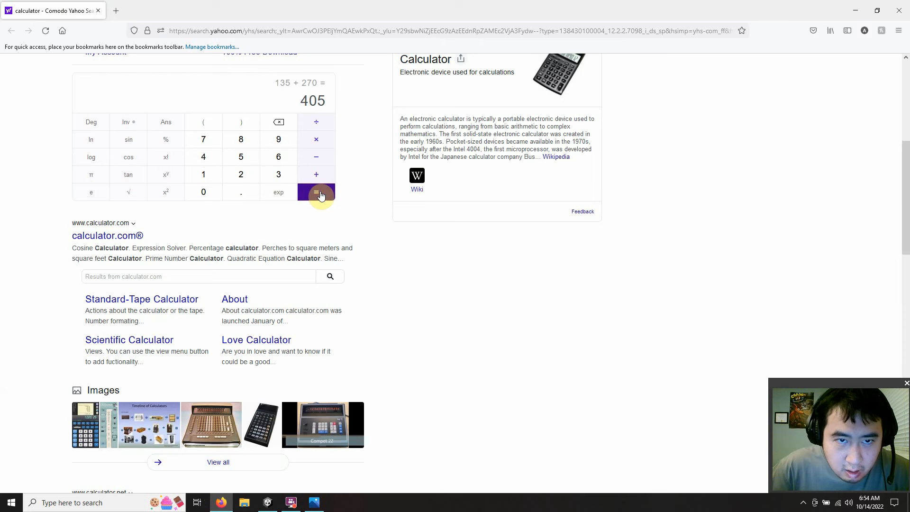
left_click(856, 10)
Step: Set the Pos Y of Image_Chef to 405 and deselect it
left_click(835, 98)
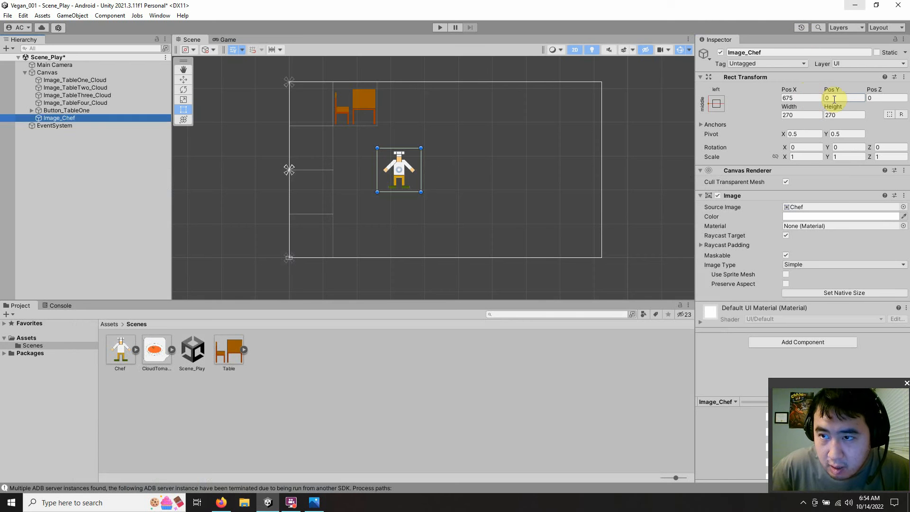
left_click_drag(834, 99, 812, 97)
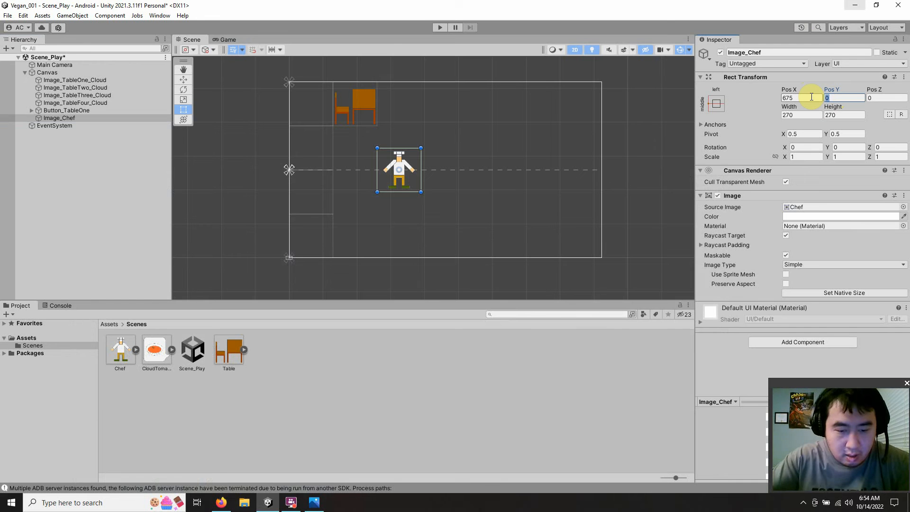
type("405")
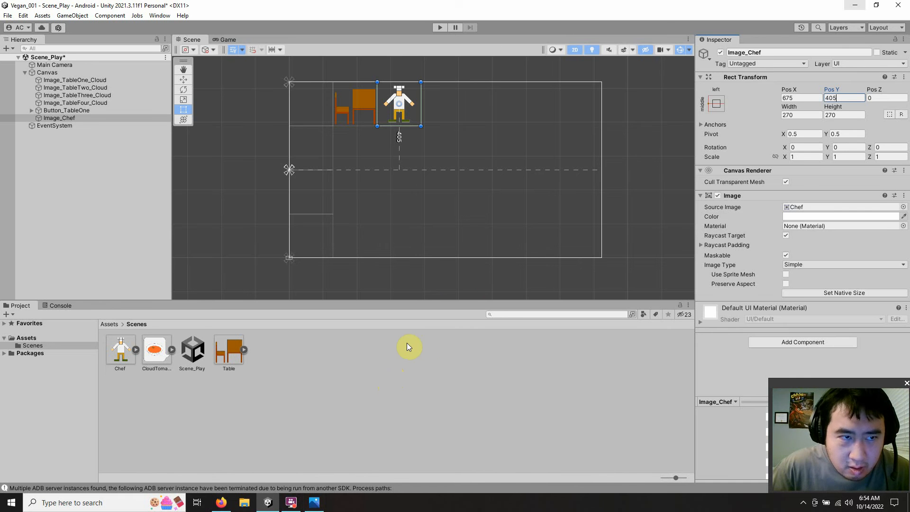
left_click(121, 228)
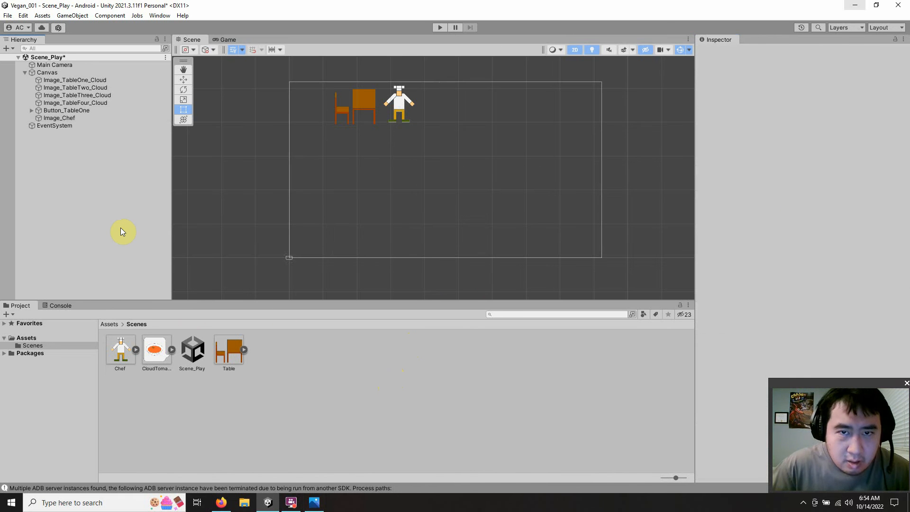
Step: Preview the canvas in the Game view and compare it with the 16:9 sketch and the image files on the desktop
left_click(225, 42)
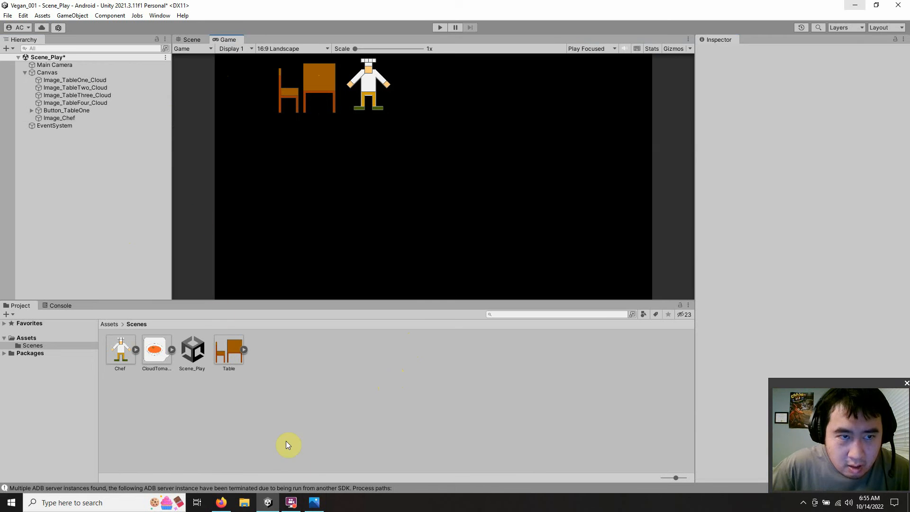
left_click(314, 502)
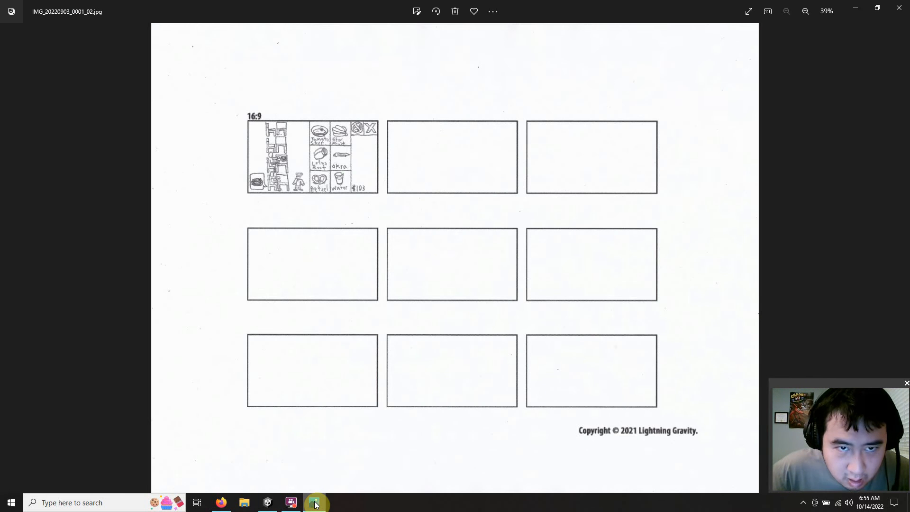
left_click(315, 503)
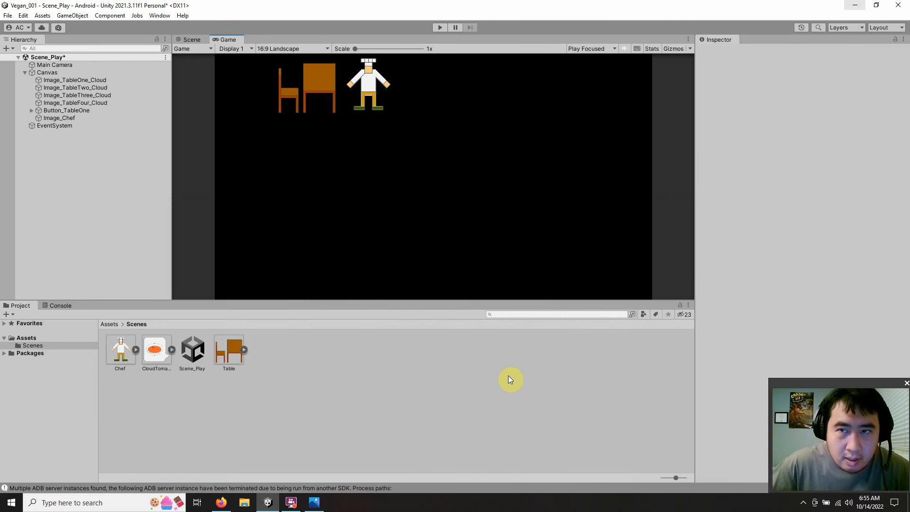
left_click(854, 5)
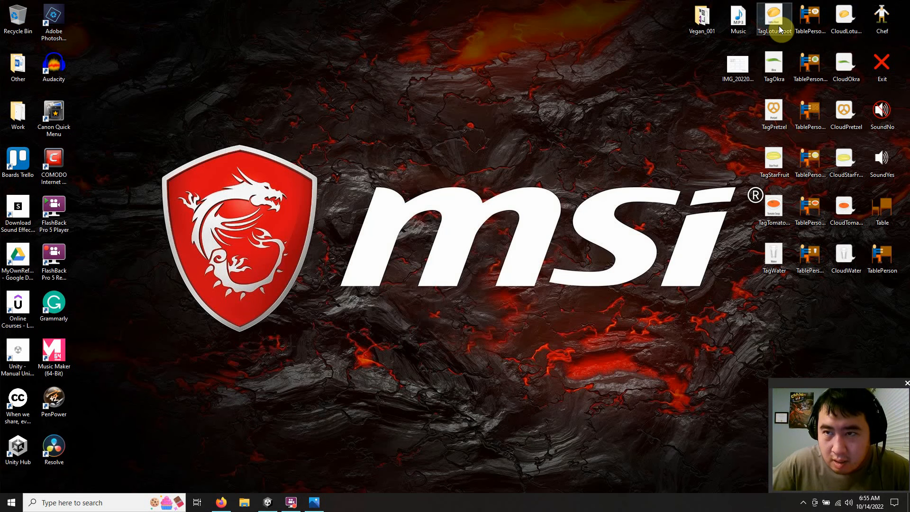
left_click(312, 503)
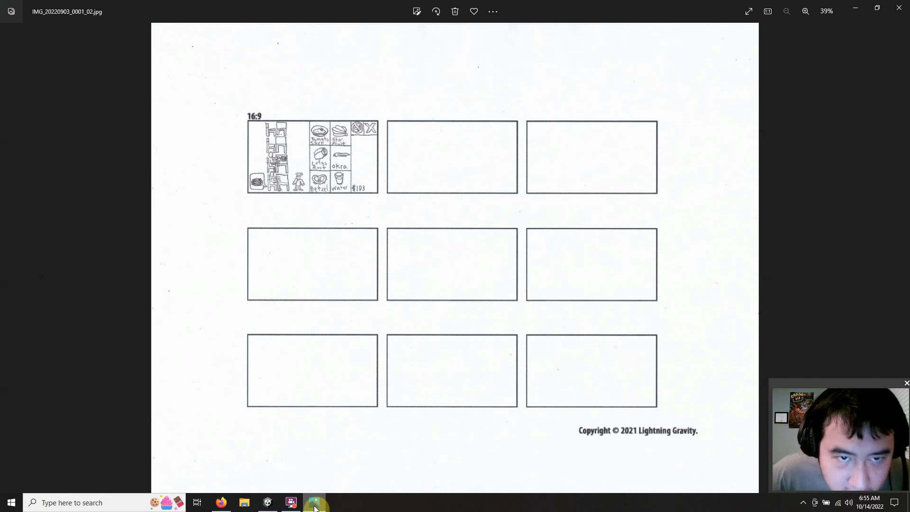
left_click(314, 506)
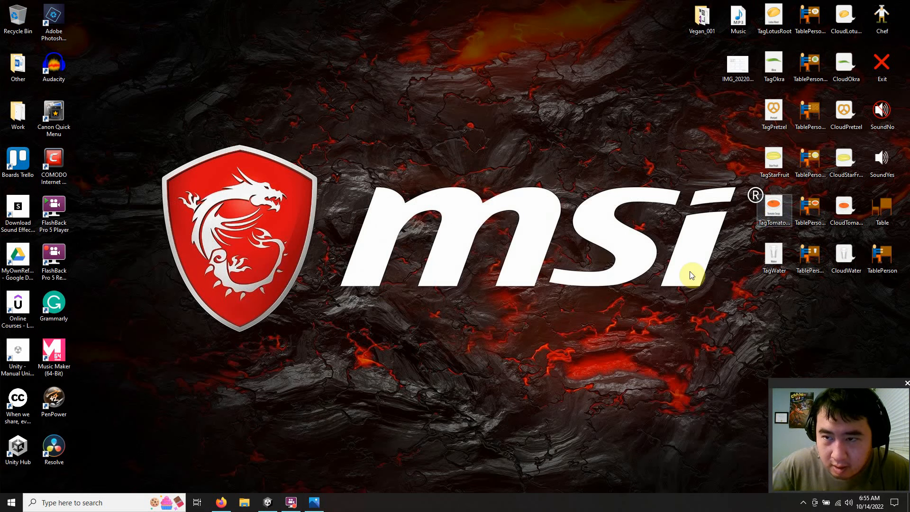
left_click(314, 503)
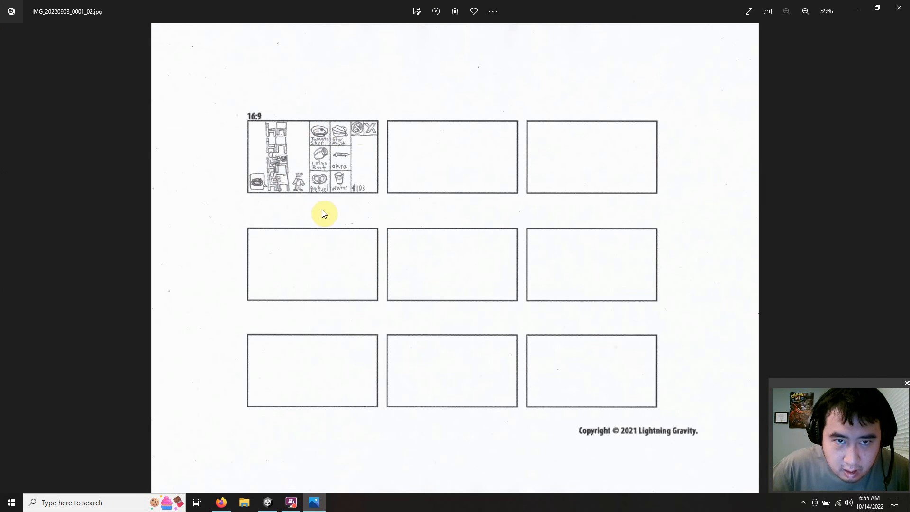
left_click(311, 505)
left_click(264, 504)
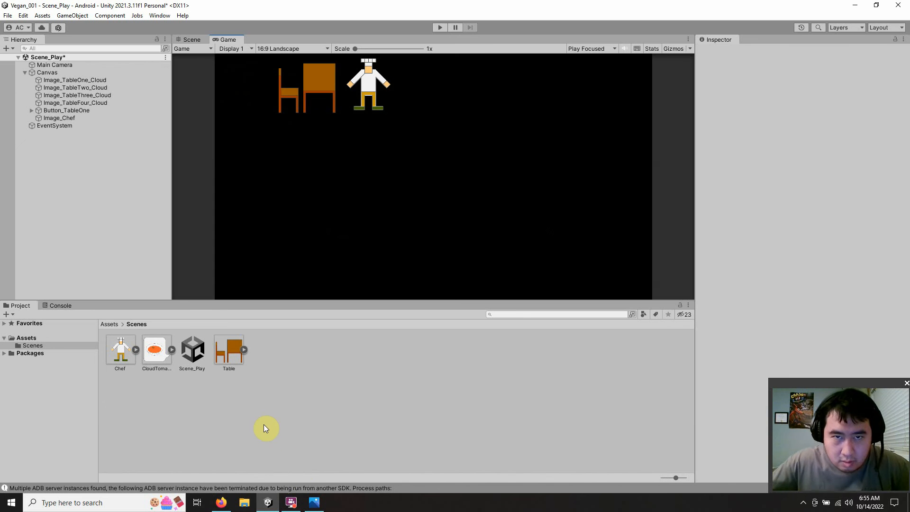
Step: Shrink the Unity window to uncover the desktop files and view the TagTomatoSoup image in Photos
left_click_drag(721, 6, 437, 16)
double_click(769, 208)
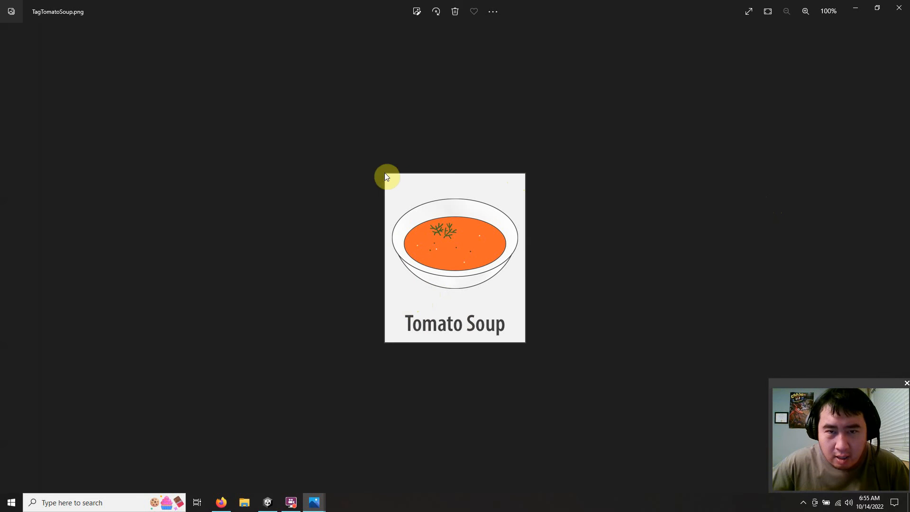
scroll(392, 225, "down", 1)
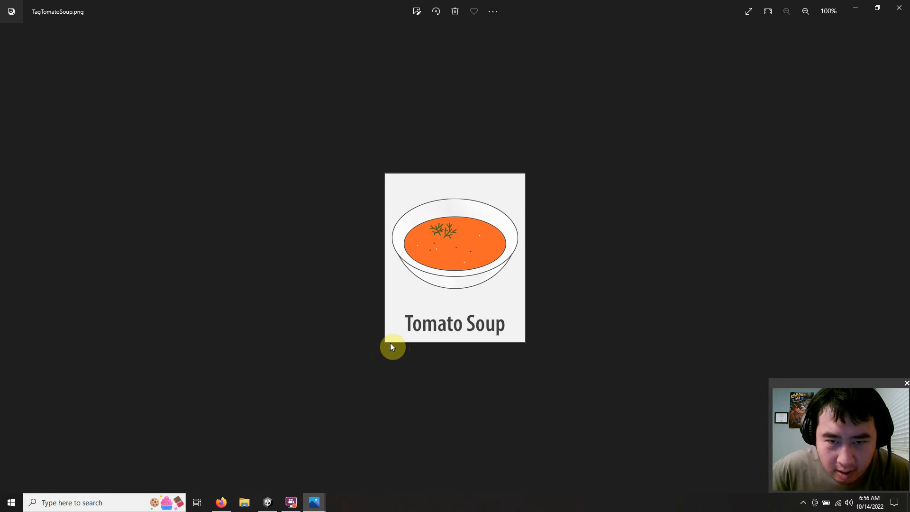
Step: Switch to the Firefox calculator, divide 1080 by 3 for the food tag height, and return to the tomato soup image
left_click(221, 502)
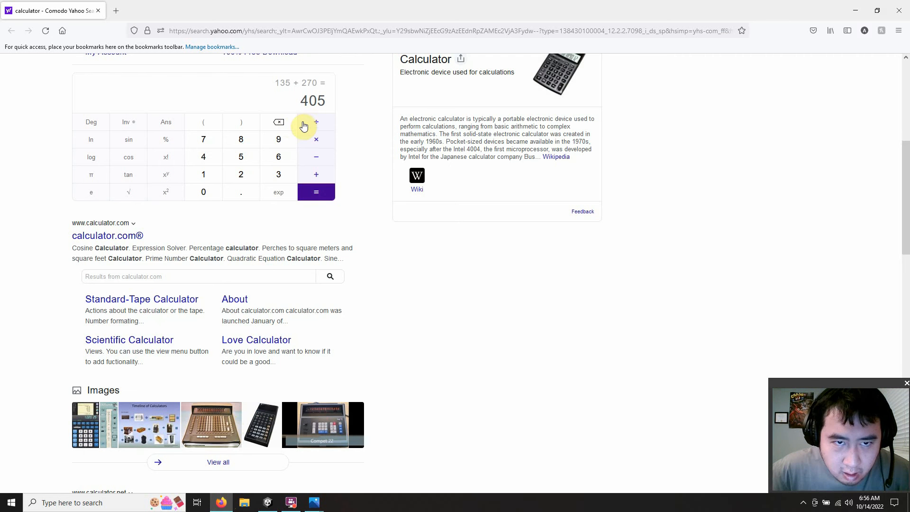
left_click(288, 128)
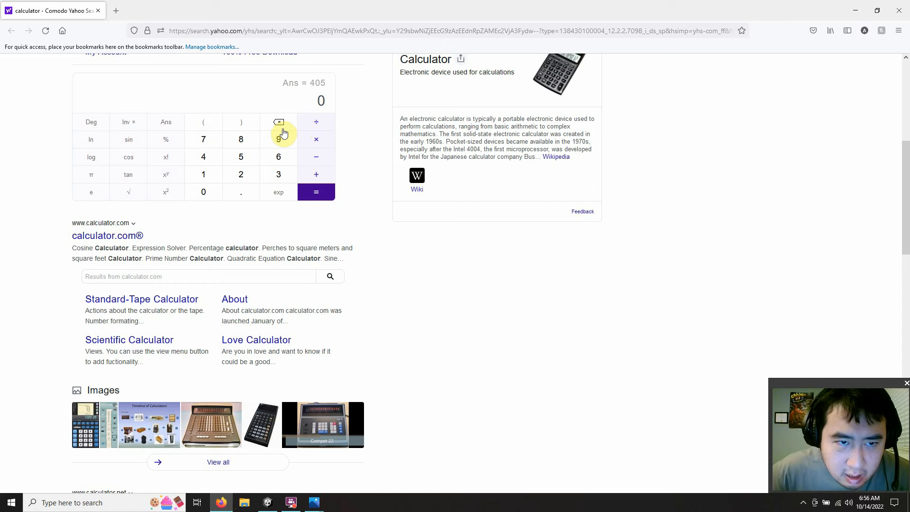
left_click(203, 174)
left_click(202, 192)
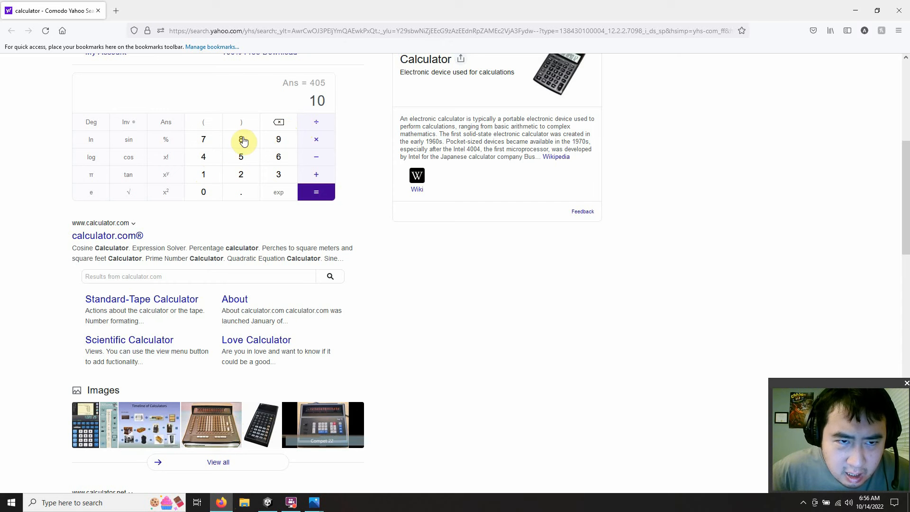
left_click(241, 139)
left_click(204, 194)
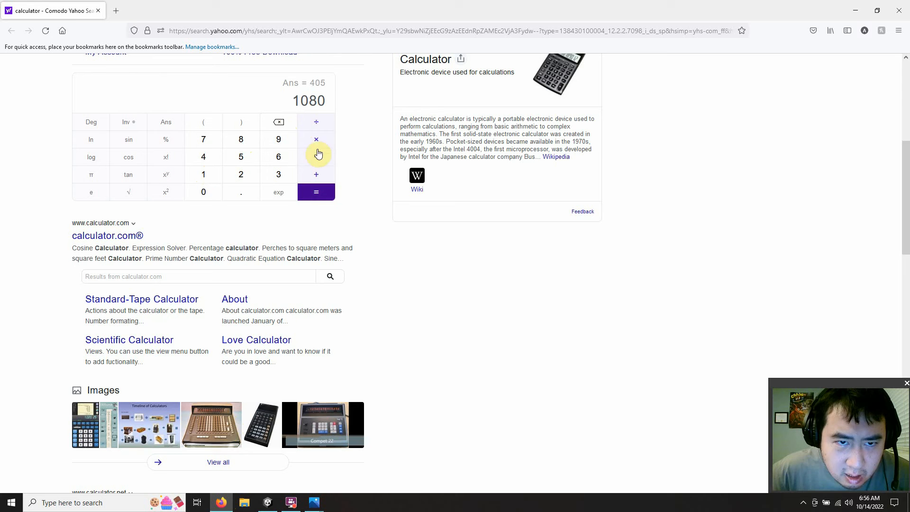
left_click(317, 126)
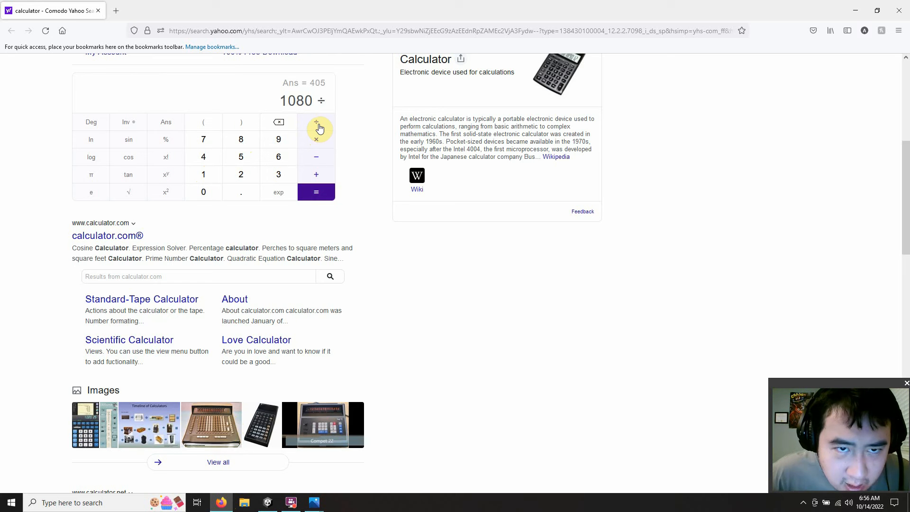
left_click(273, 176)
left_click(305, 192)
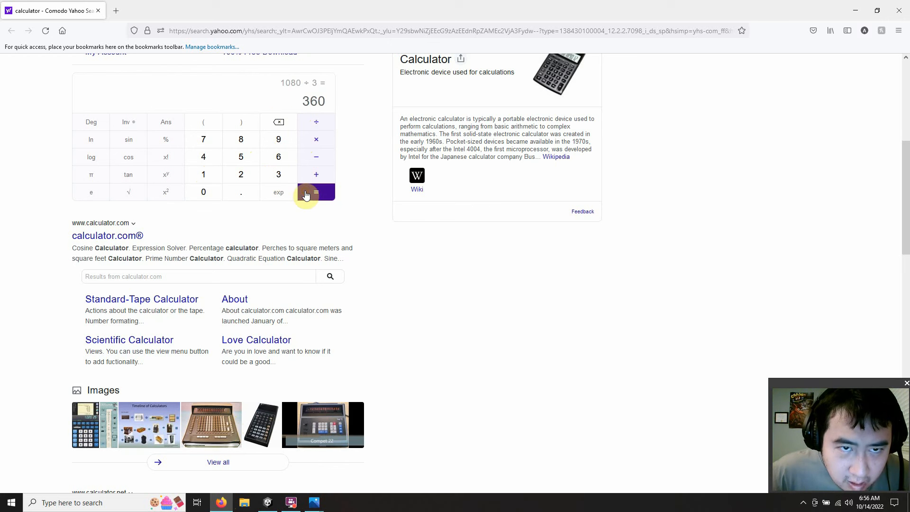
left_click_drag(292, 101, 325, 100)
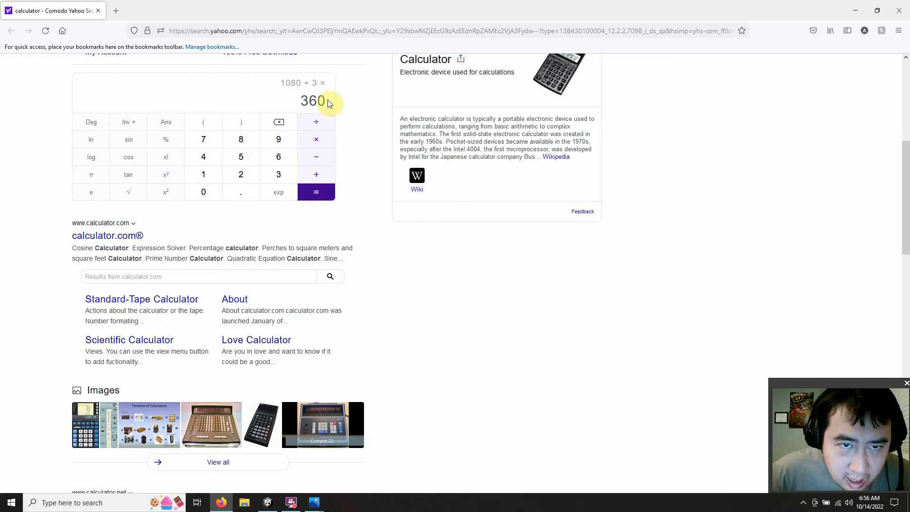
double_click(327, 102)
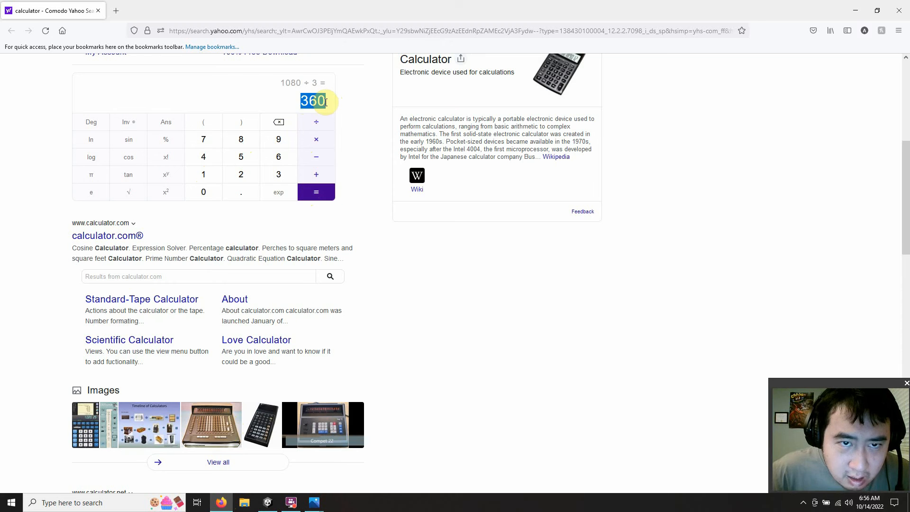
left_click(851, 9)
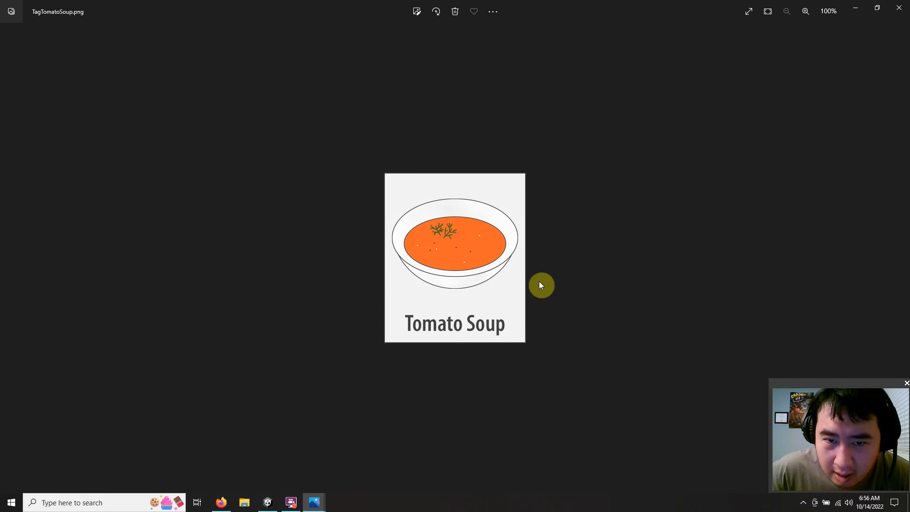
Step: Minimize the image viewer and open the file properties of TagTomatoSoup on the desktop
left_click(856, 10)
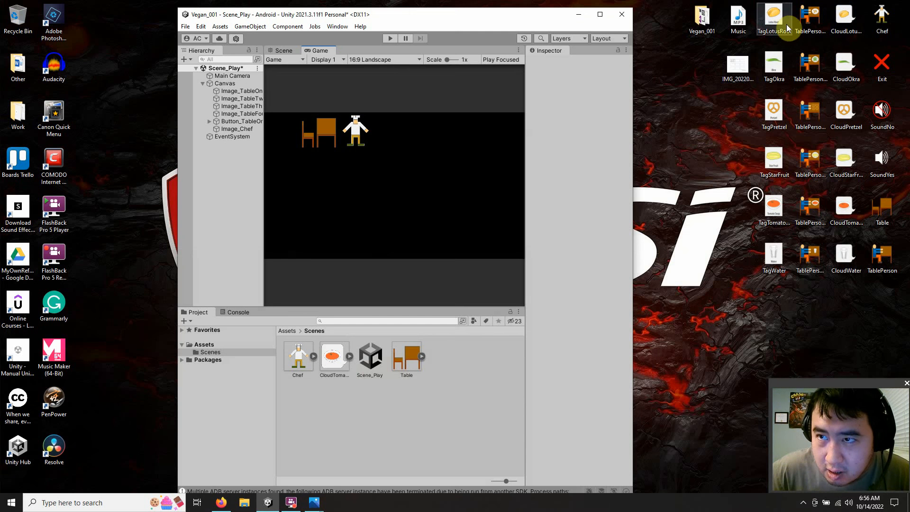
left_click(768, 209)
right_click(768, 209)
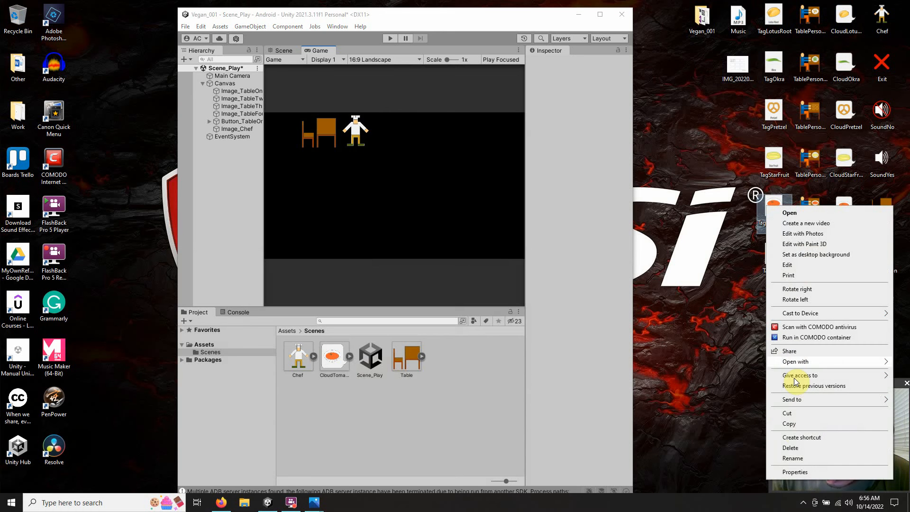
left_click(793, 470)
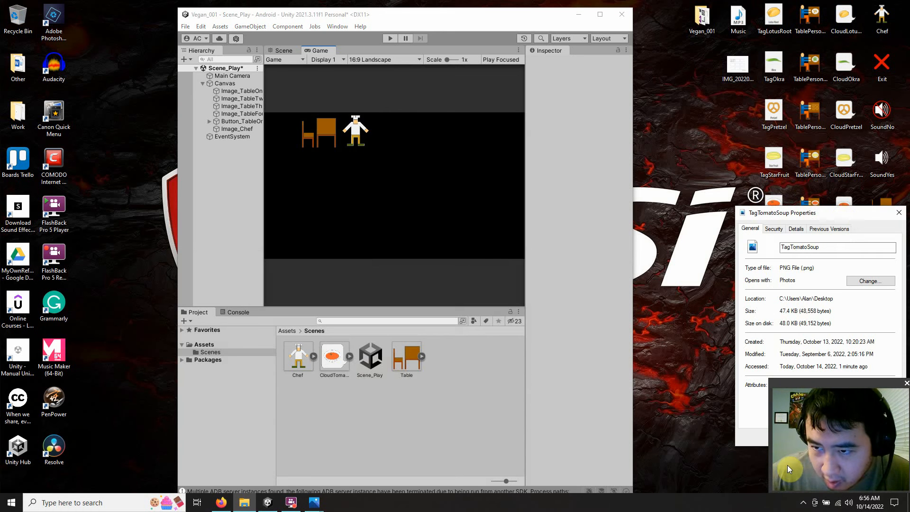
Step: Move the TagTomatoSoup properties window clear of the desktop files and check the image's pixel dimensions in its details
left_click_drag(841, 215, 609, 46)
right_click(786, 207)
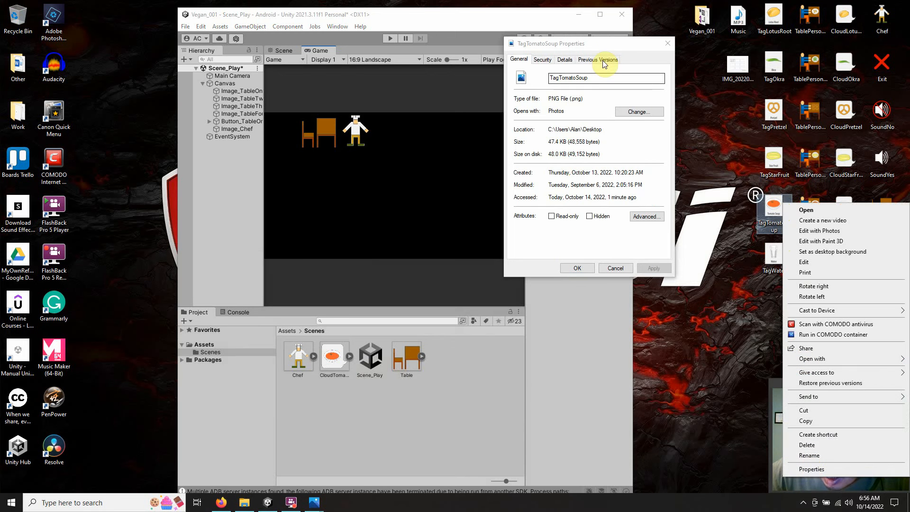
left_click(599, 45)
left_click(565, 60)
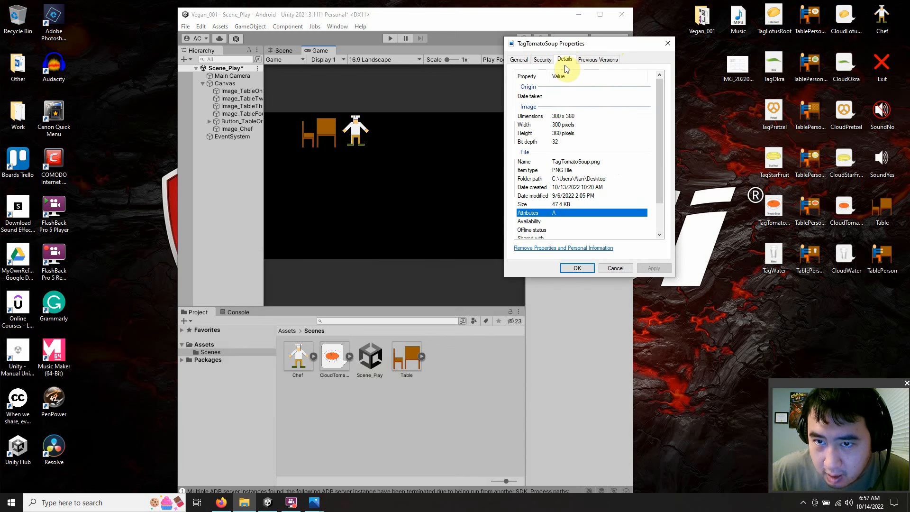
left_click(572, 119)
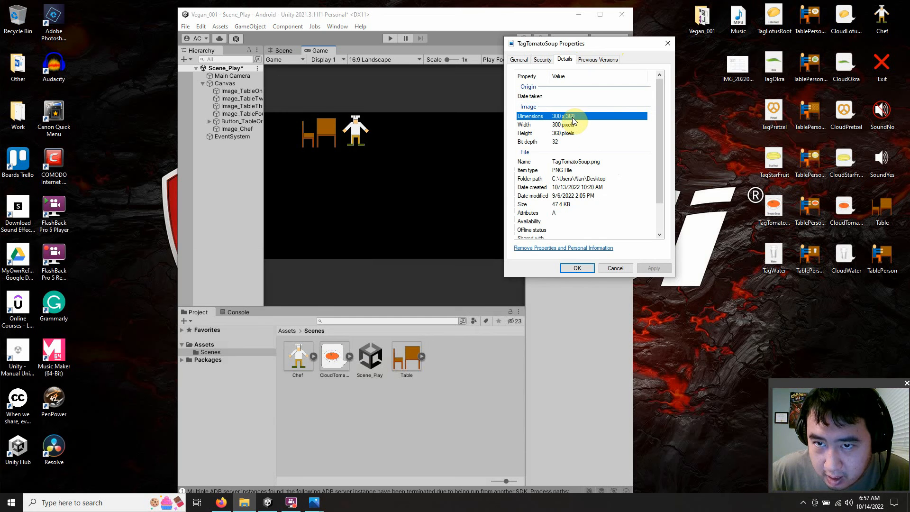
Step: Compare the image height with the division result in the Firefox calculator, then minimize Firefox and close the TagTomatoSoup properties
left_click(221, 502)
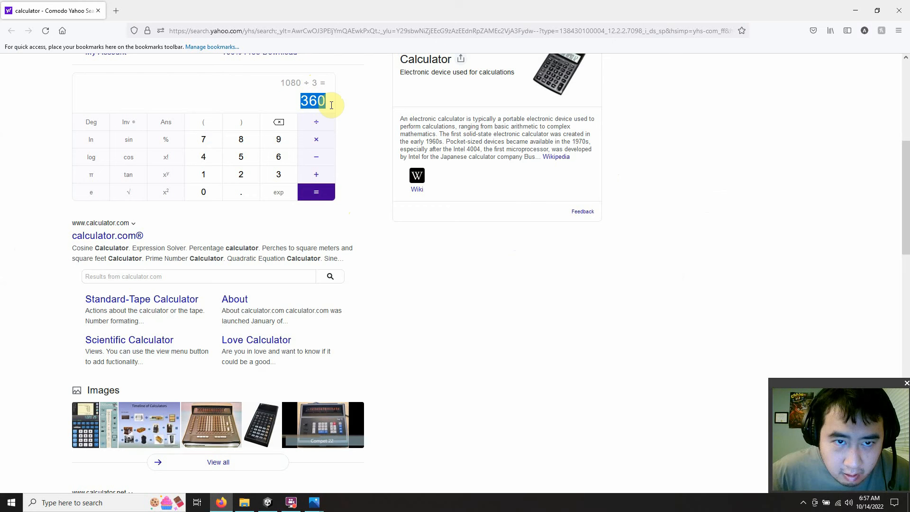
left_click(856, 10)
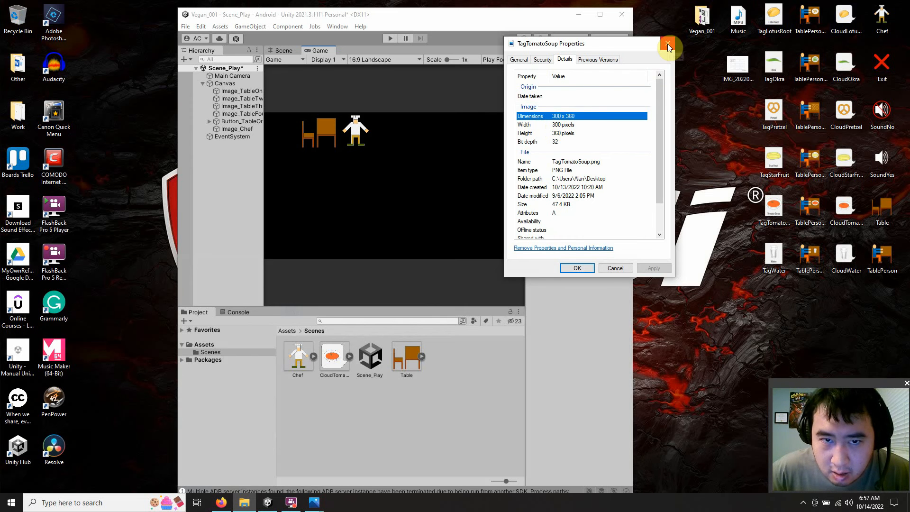
left_click_drag(573, 46, 742, 35)
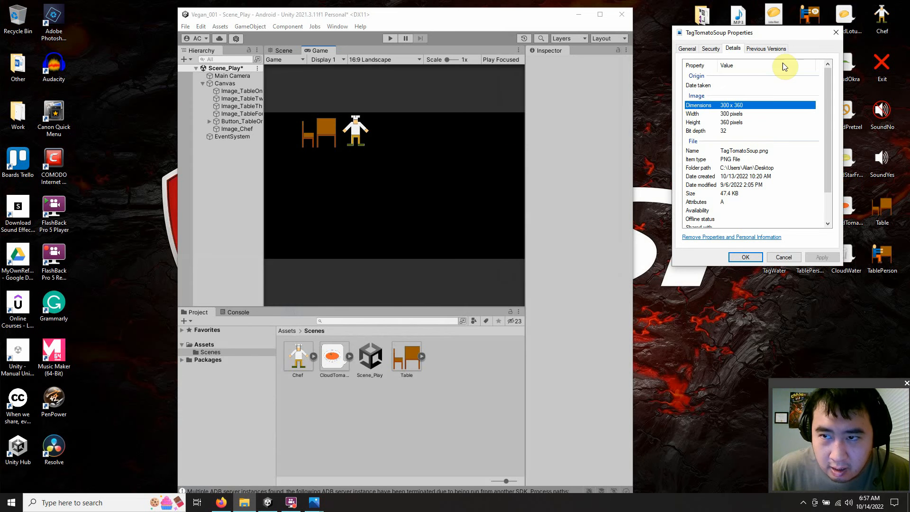
left_click(834, 33)
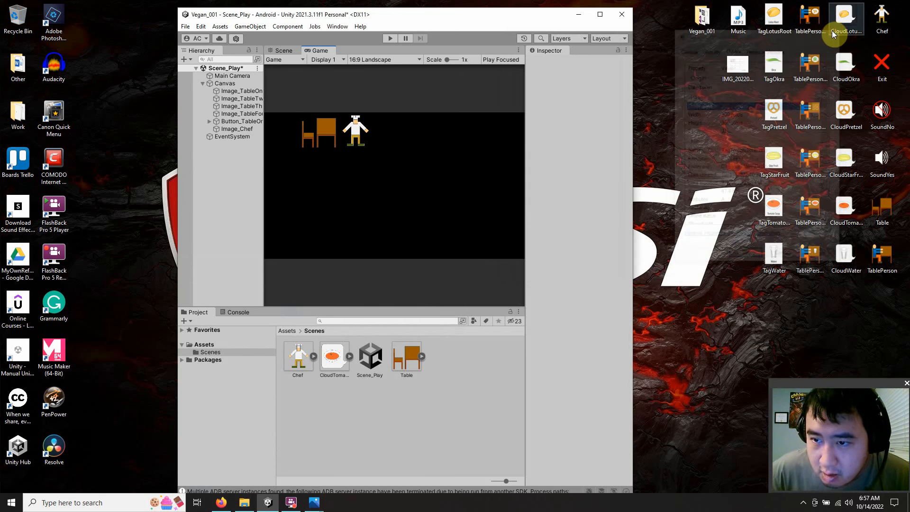
Step: Import the TagTomatoSoup image from the desktop into the Unity project's Scenes folder and maximize the editor again
left_click(599, 17)
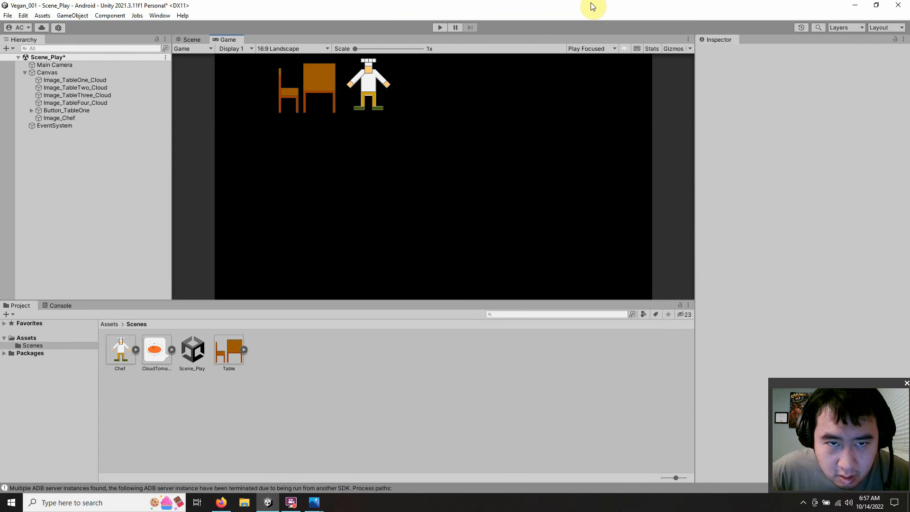
double_click(580, 8)
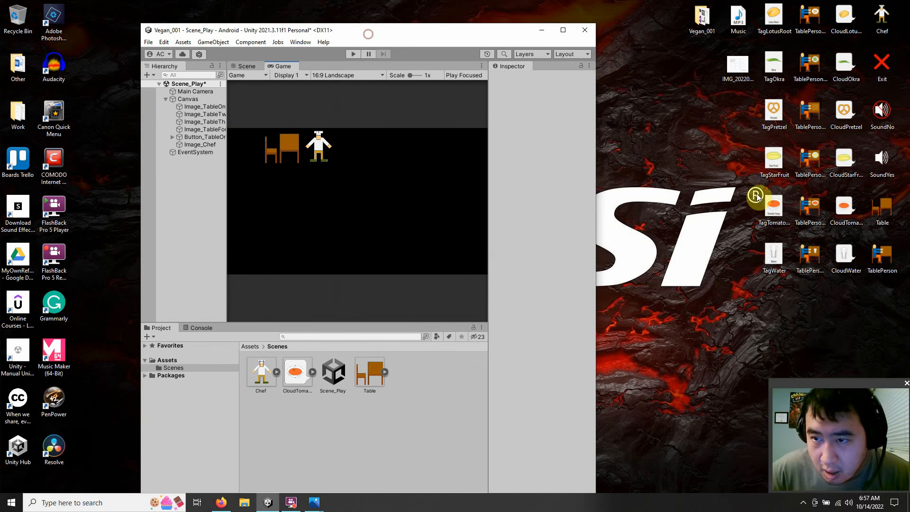
left_click_drag(767, 210, 403, 379)
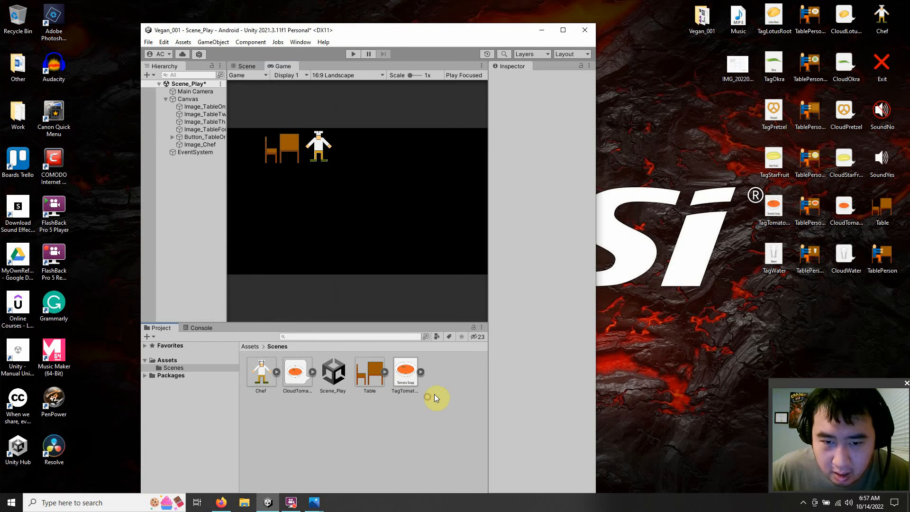
left_click(566, 30)
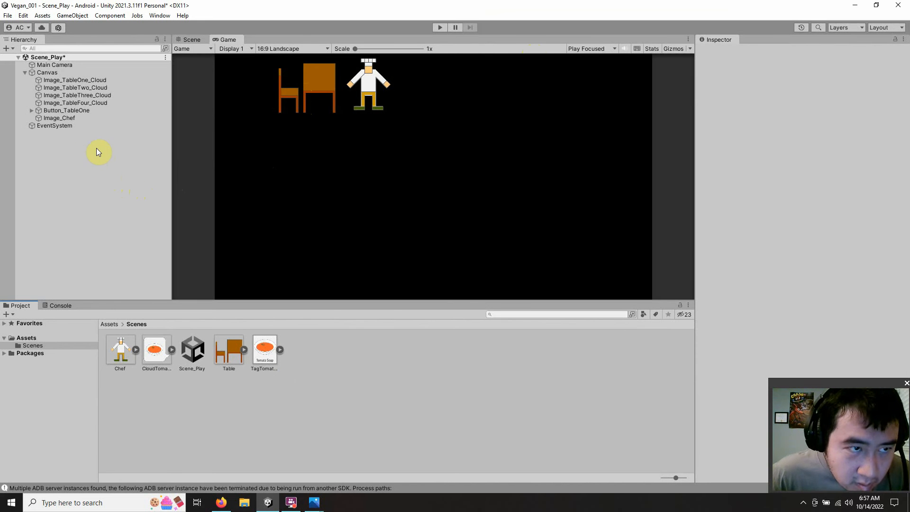
Step: Add a TextMeshPro UI button as a child of the Canvas
left_click(49, 73)
right_click(49, 73)
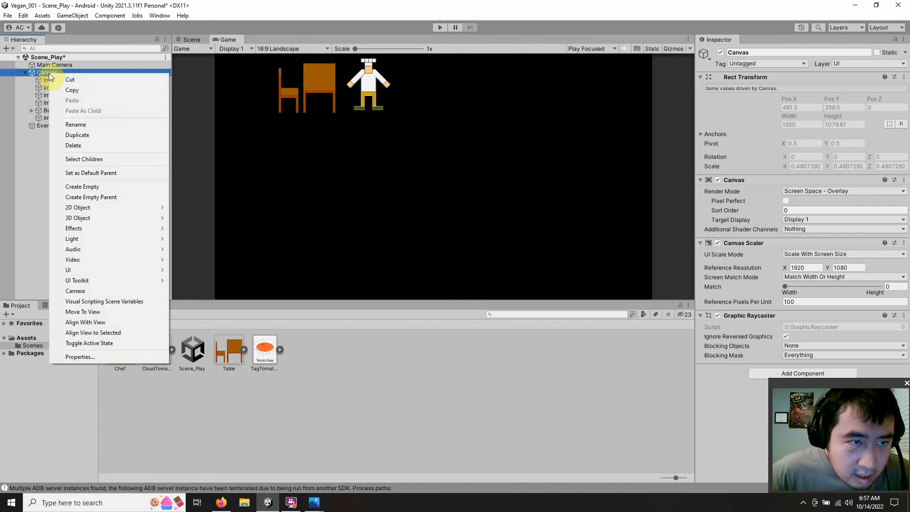
mouse_move(118, 269)
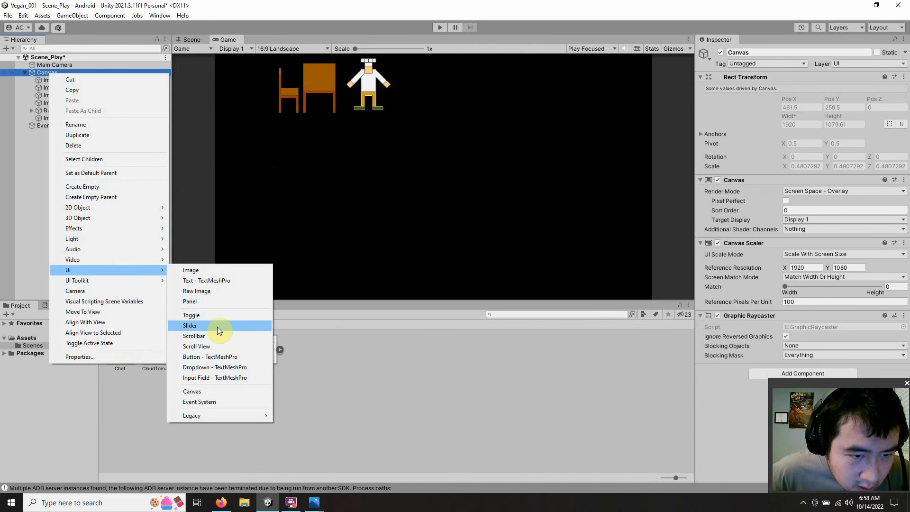
left_click(215, 358)
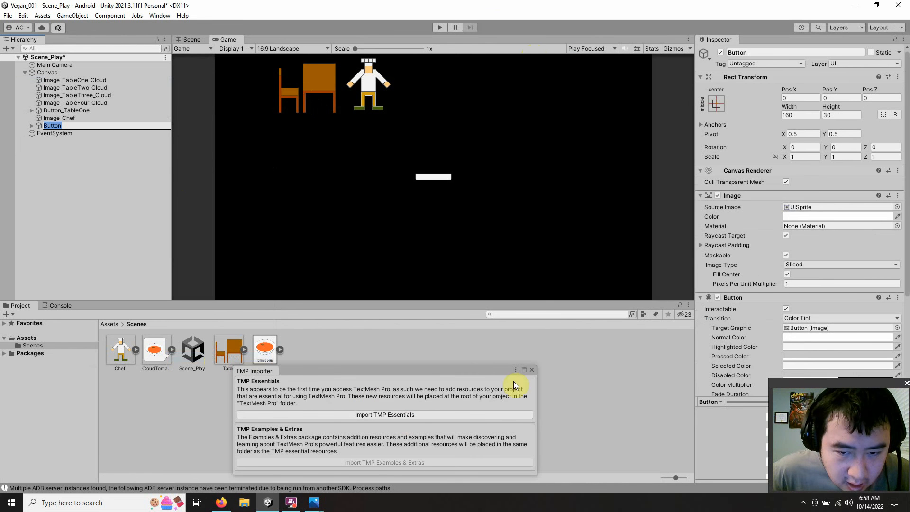
Step: Clear the label text of the new button's Text (TMP) child, collapse the button and dismiss the TMP Importer
left_click(32, 125)
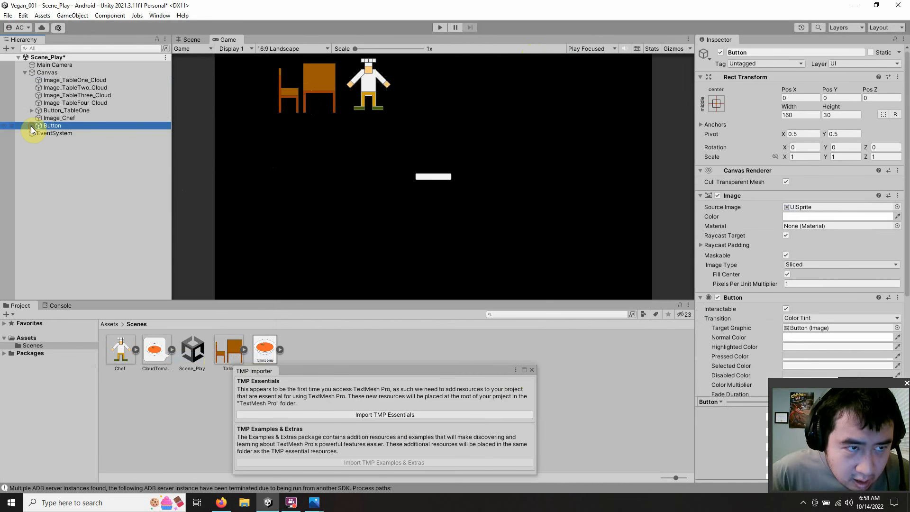
left_click(60, 132)
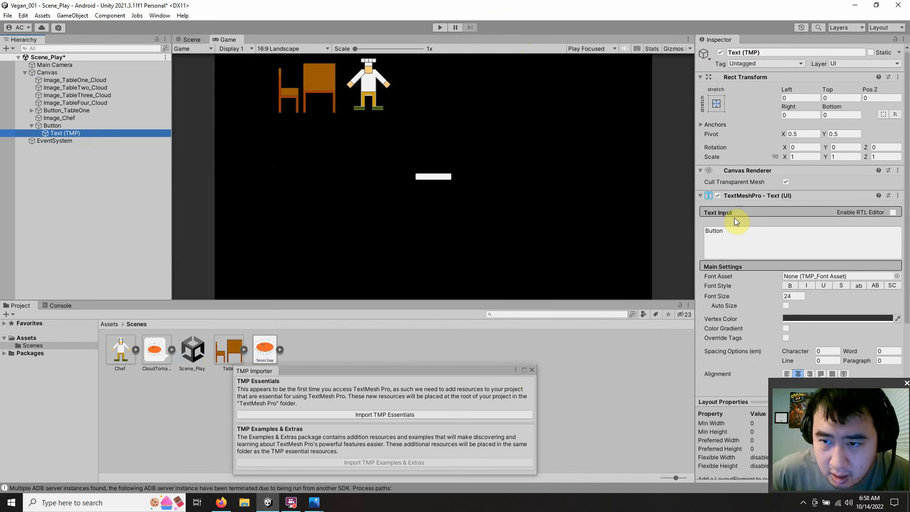
left_click(726, 234)
key("ctrl+a")
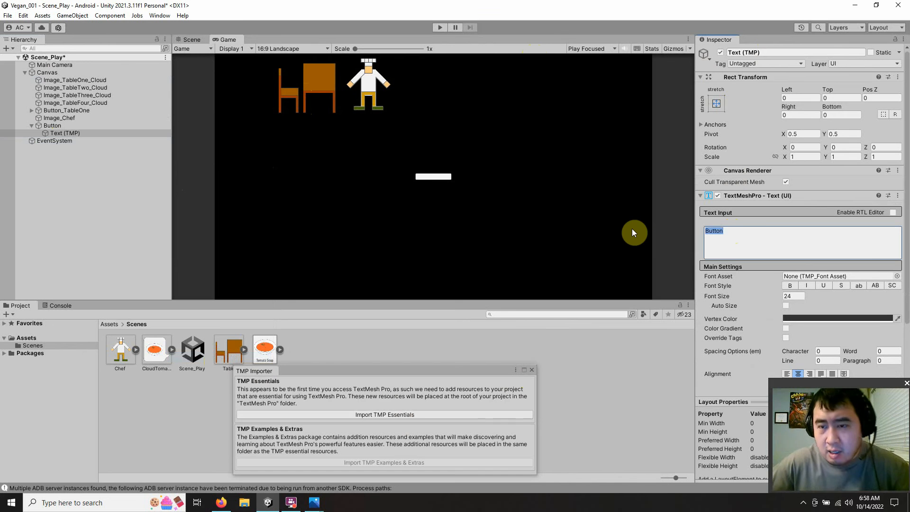
key("BackSpace")
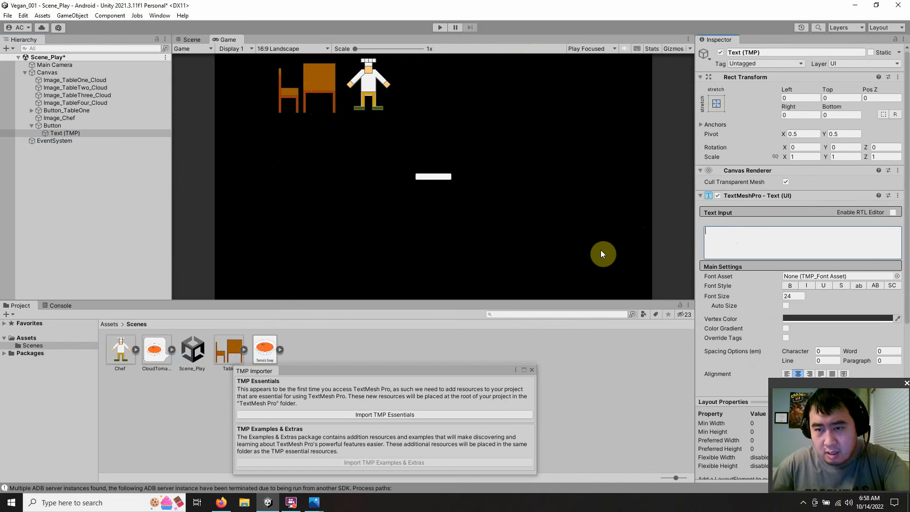
left_click(531, 370)
left_click(78, 126)
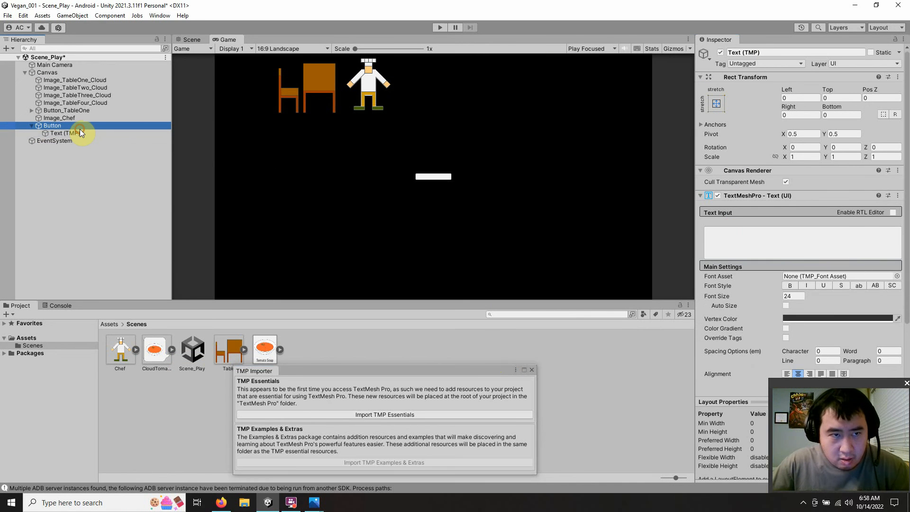
left_click(32, 126)
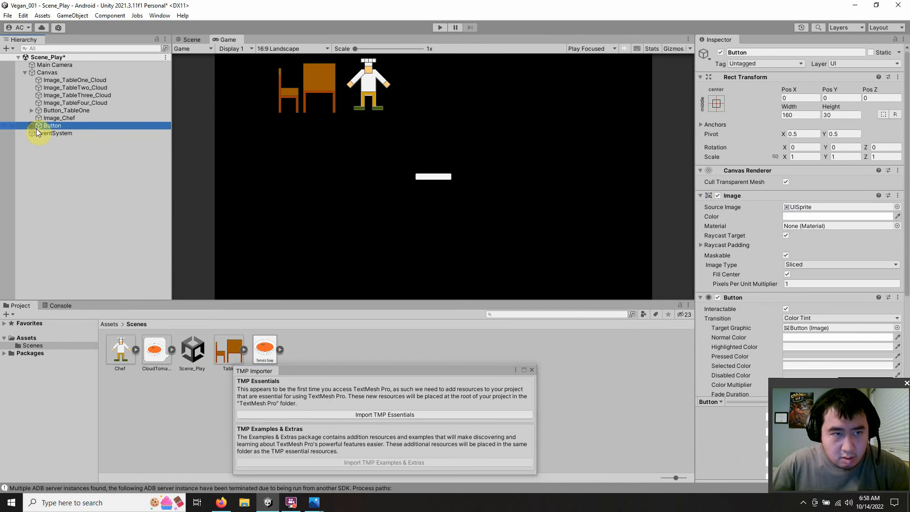
left_click(530, 370)
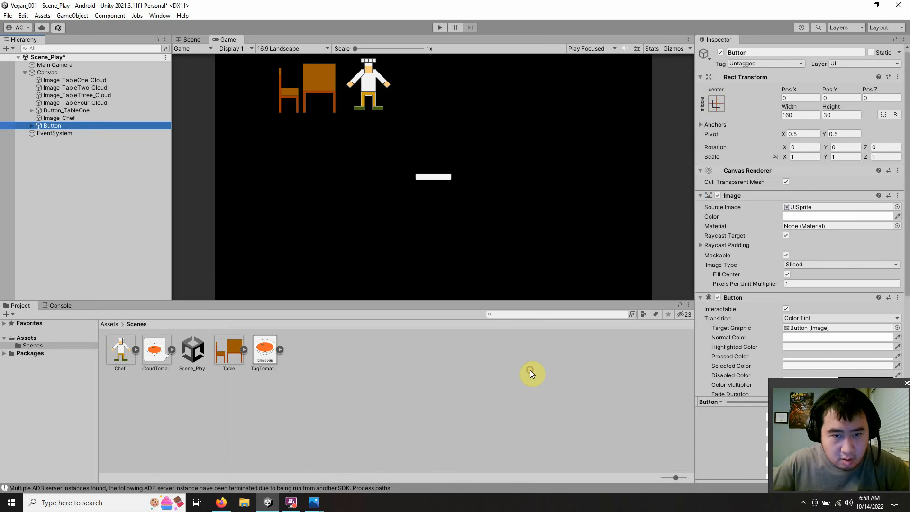
Step: Rename the new button as Button_TagTomatoSoup
left_click(60, 126)
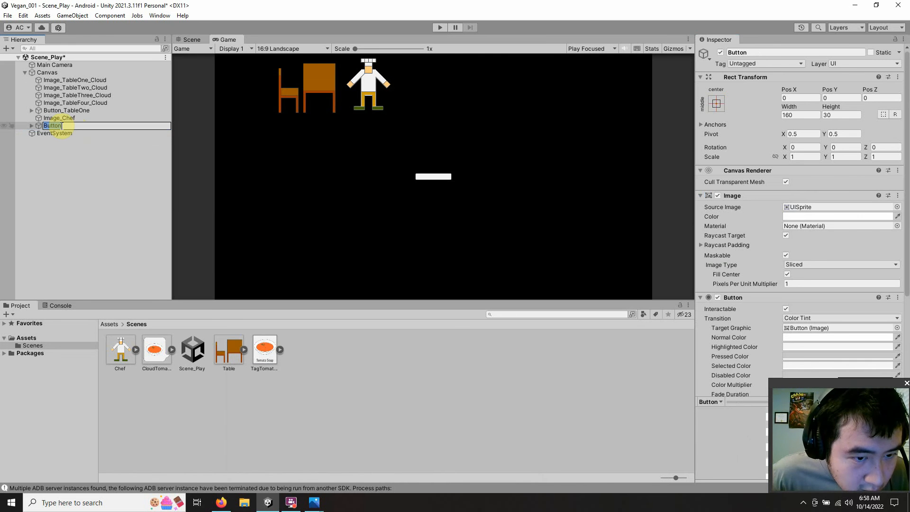
left_click(62, 126)
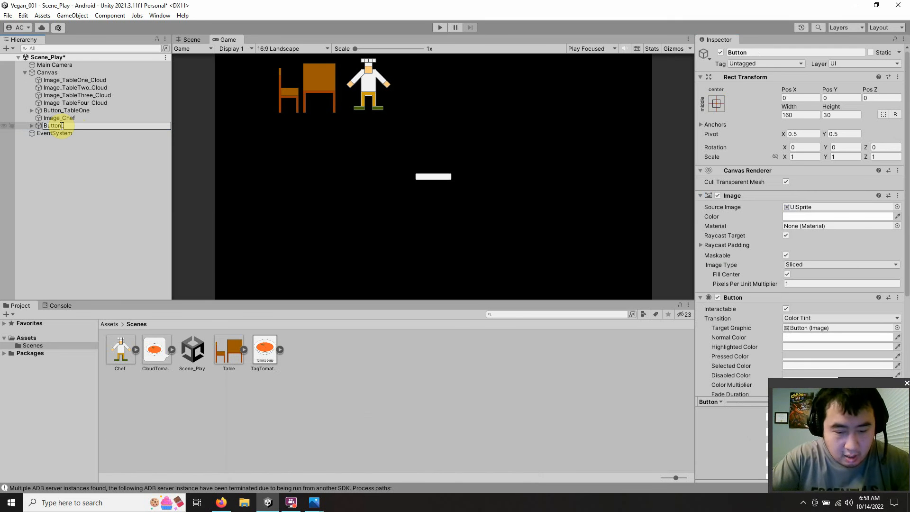
type("_Tag")
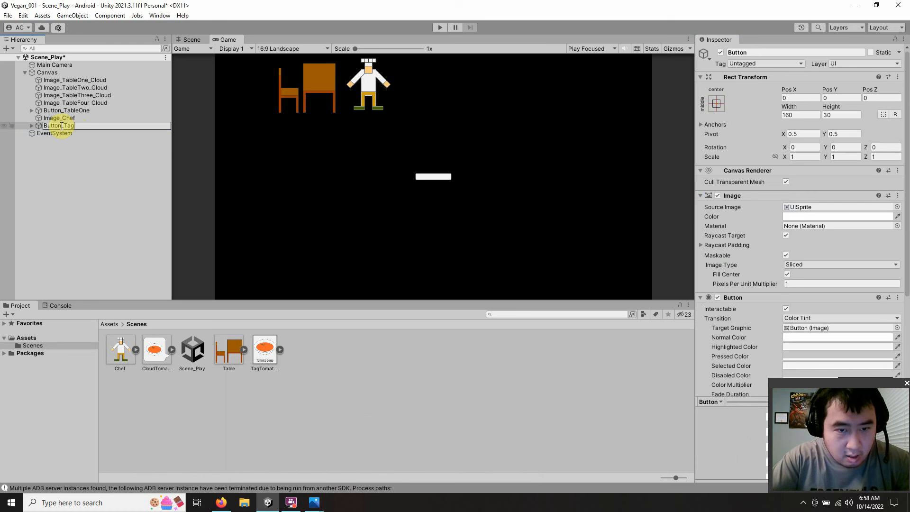
type("Toma")
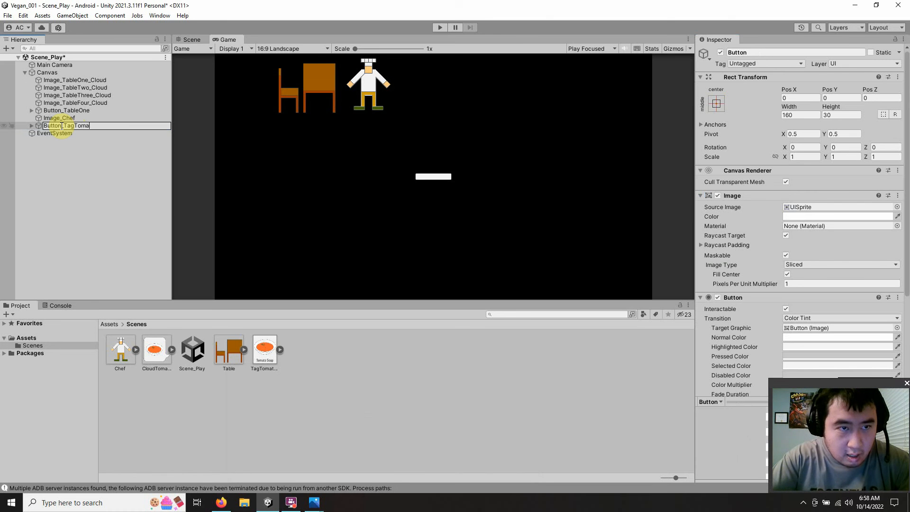
type("toSou")
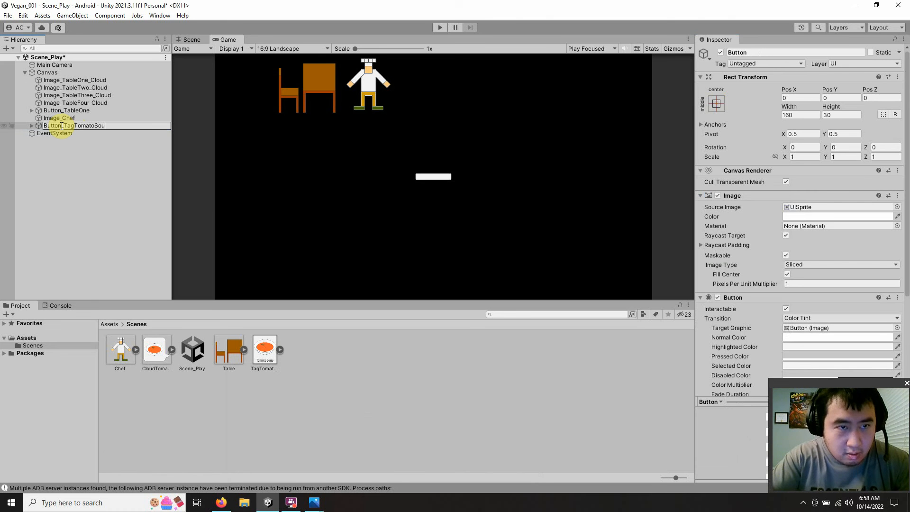
type("p")
key("Return")
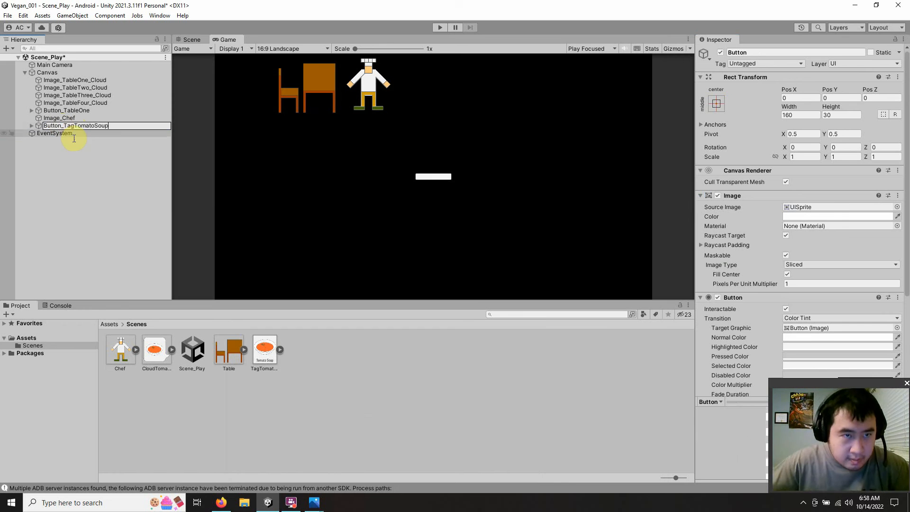
left_click(96, 158)
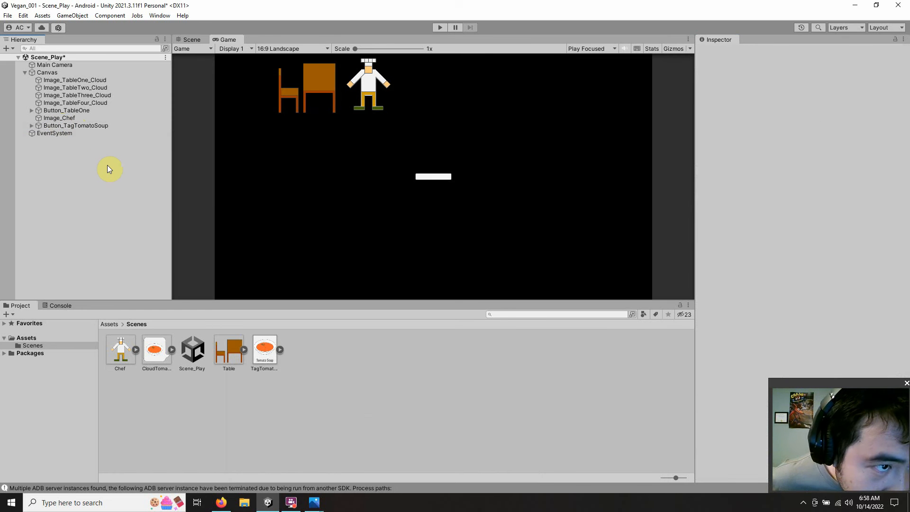
Step: Set Button_TagTomatoSoup's width to 300 and height to 360, keeping the button selected
left_click(87, 126)
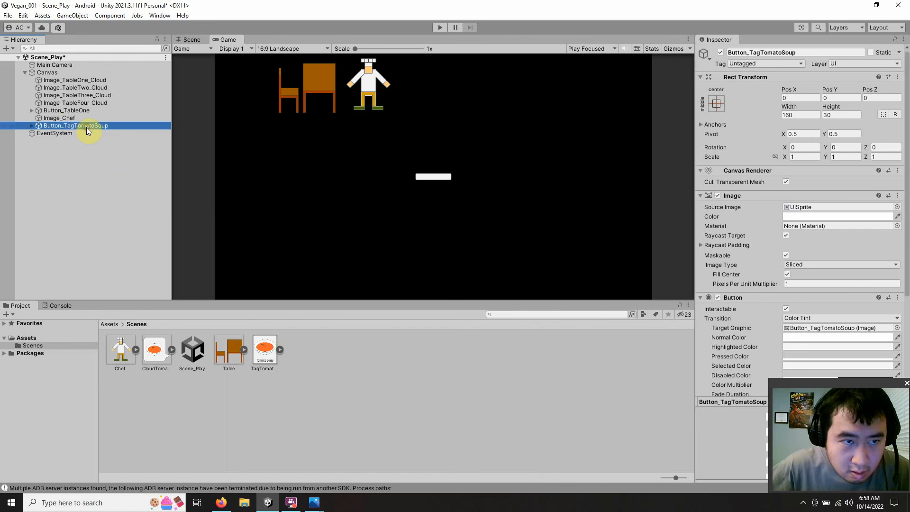
left_click(797, 116)
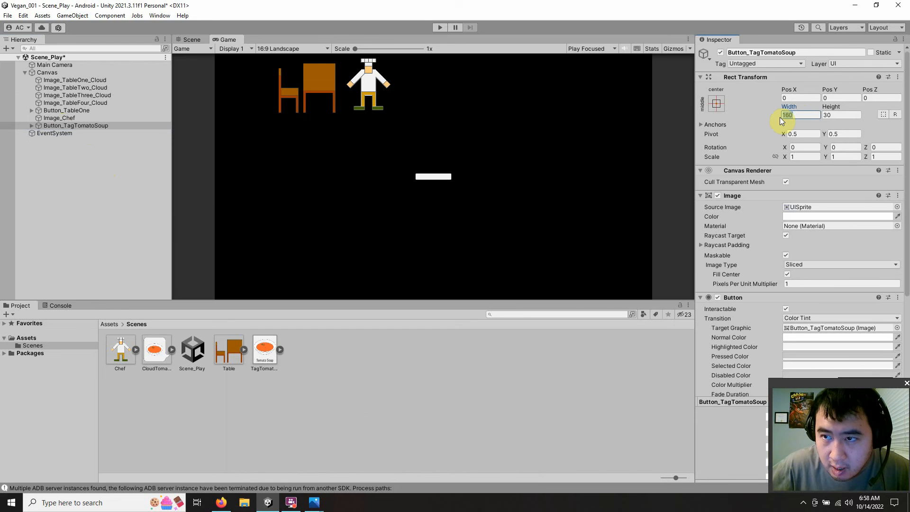
type("300")
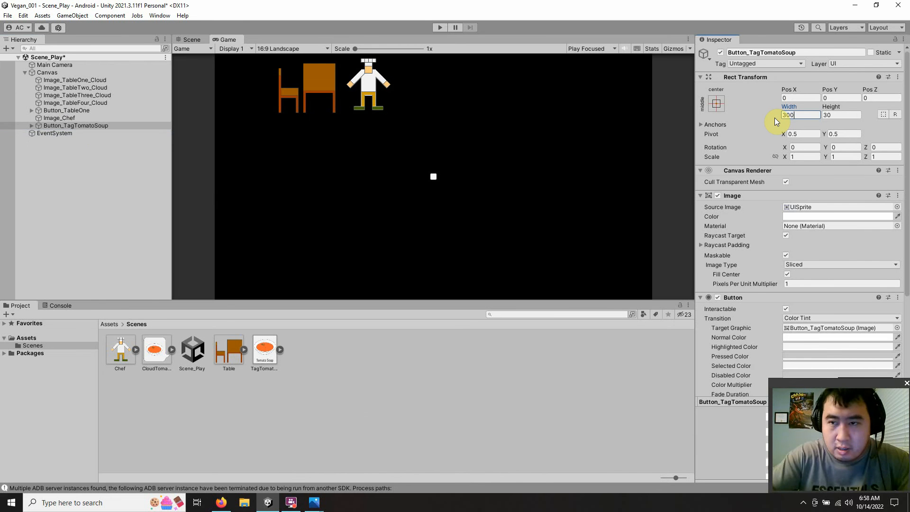
left_click(830, 115)
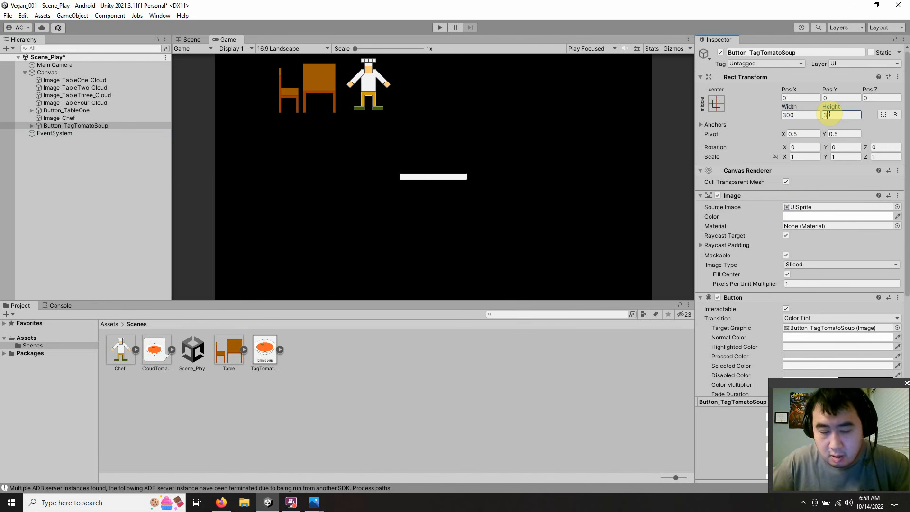
type("360")
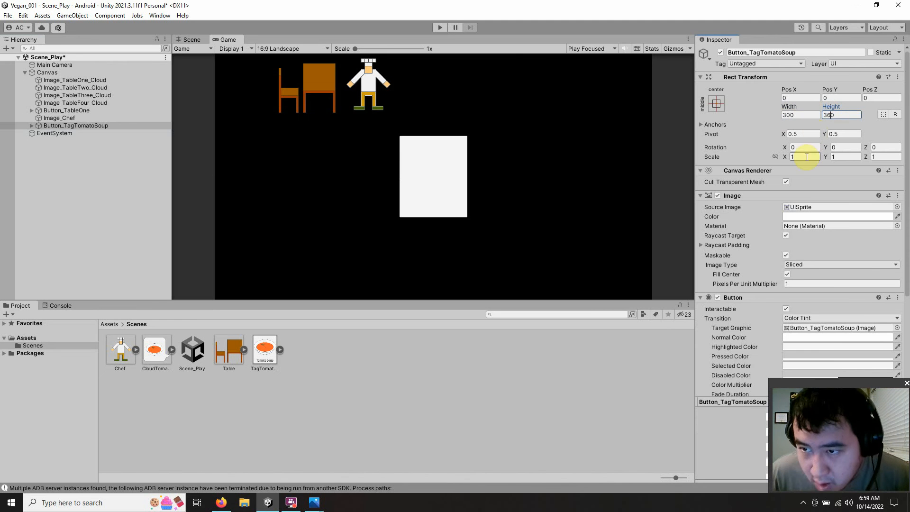
left_click(114, 211)
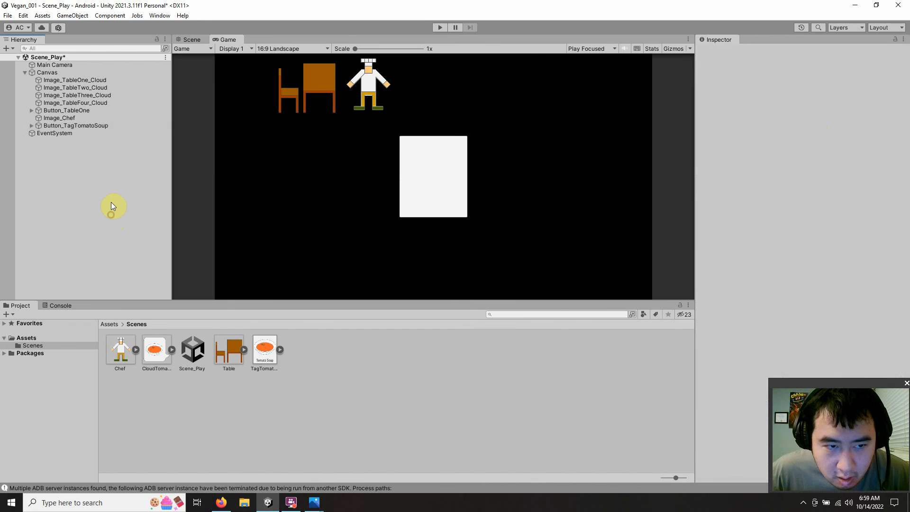
left_click(104, 126)
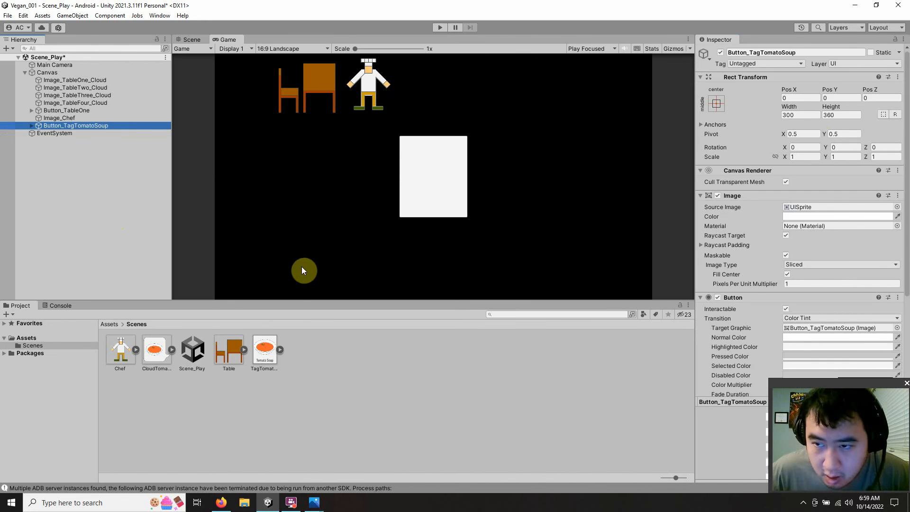
Step: Assign the TagTomatoSoup sprite as Button_TagTomatoSoup's source image and anchor the button to middle left
left_click_drag(261, 348, 820, 209)
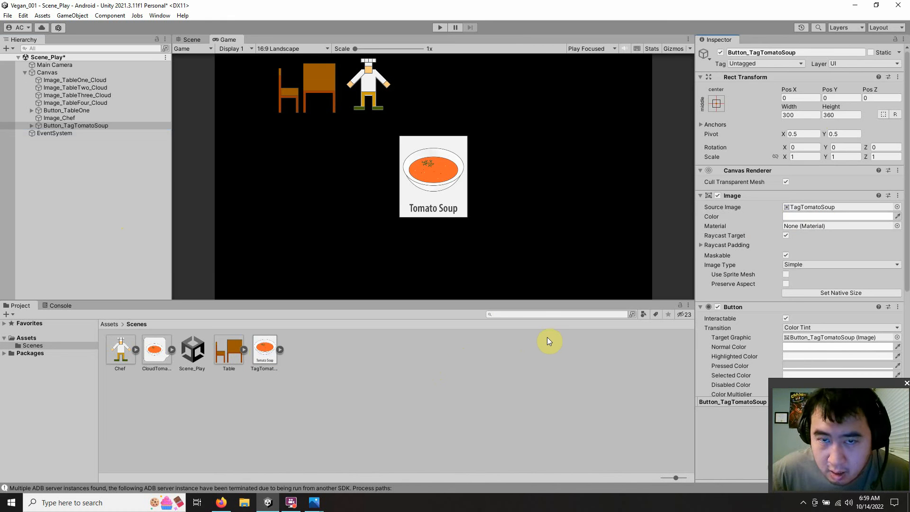
left_click(716, 104)
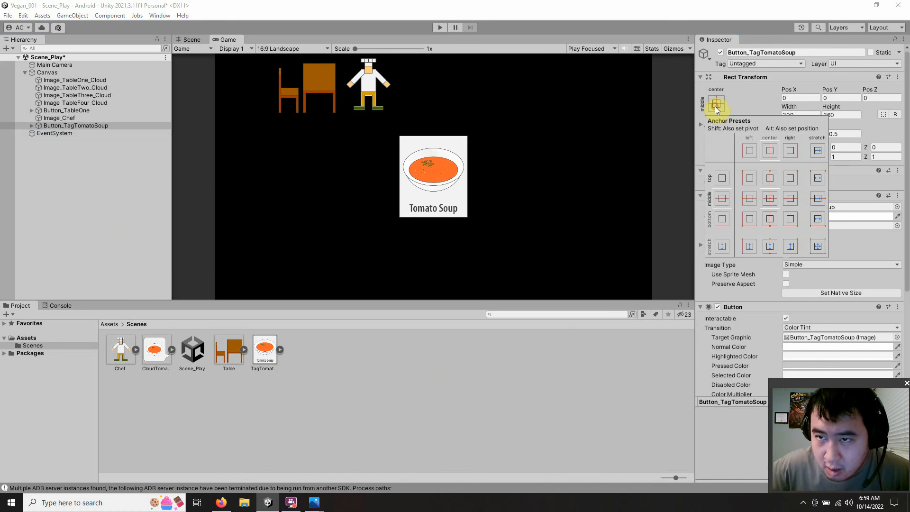
left_click(750, 199)
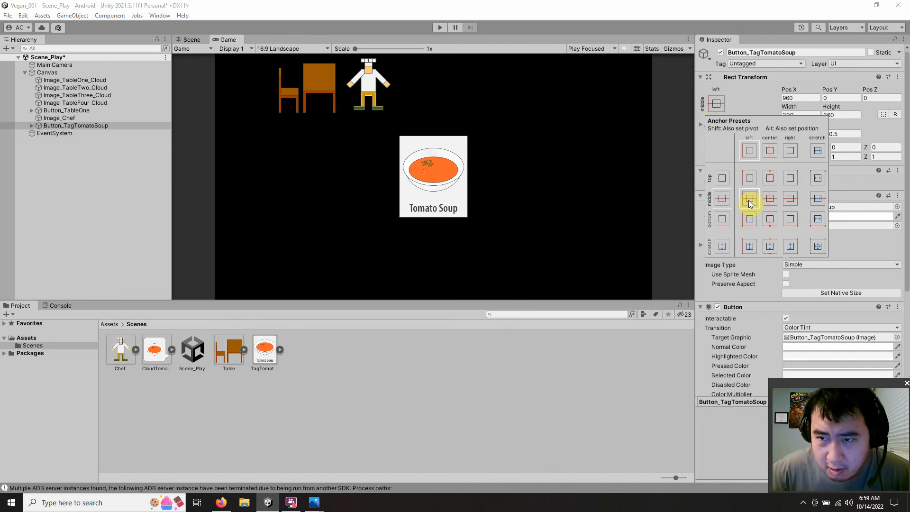
left_click(572, 374)
left_click(100, 127)
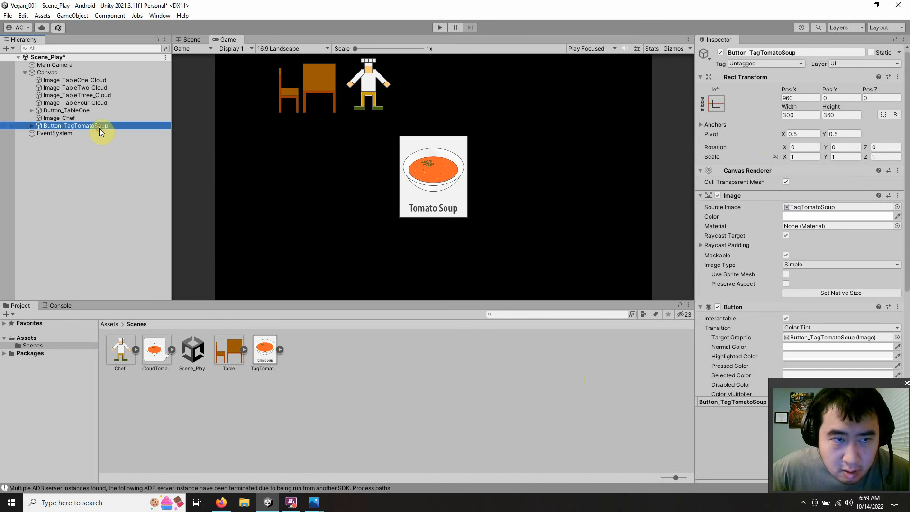
left_click(803, 98)
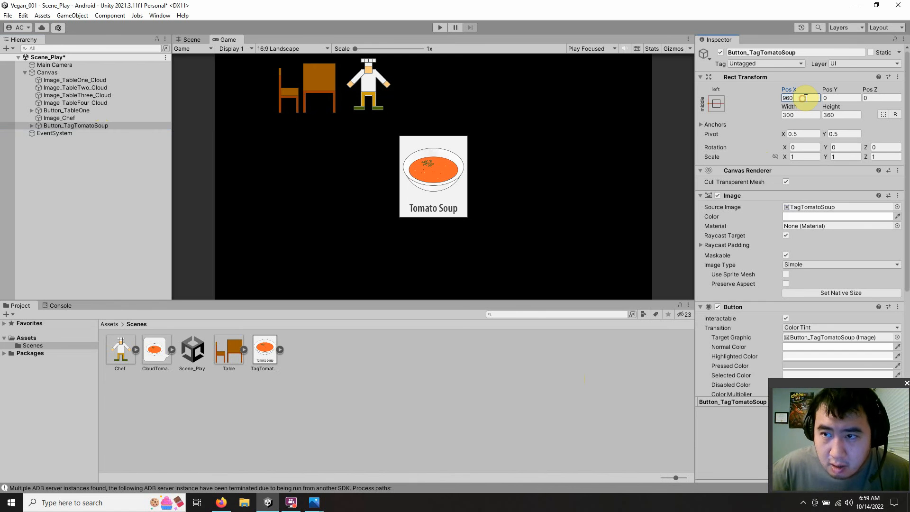
double_click(805, 98)
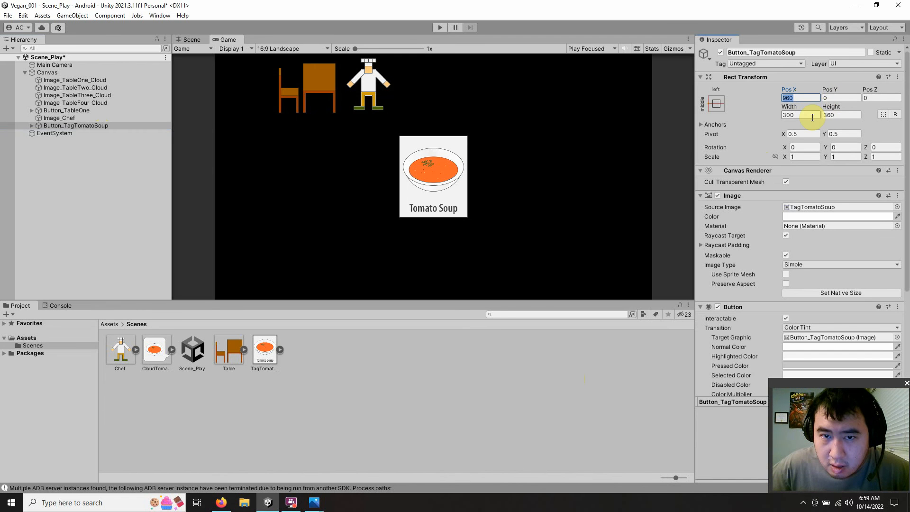
left_click(222, 502)
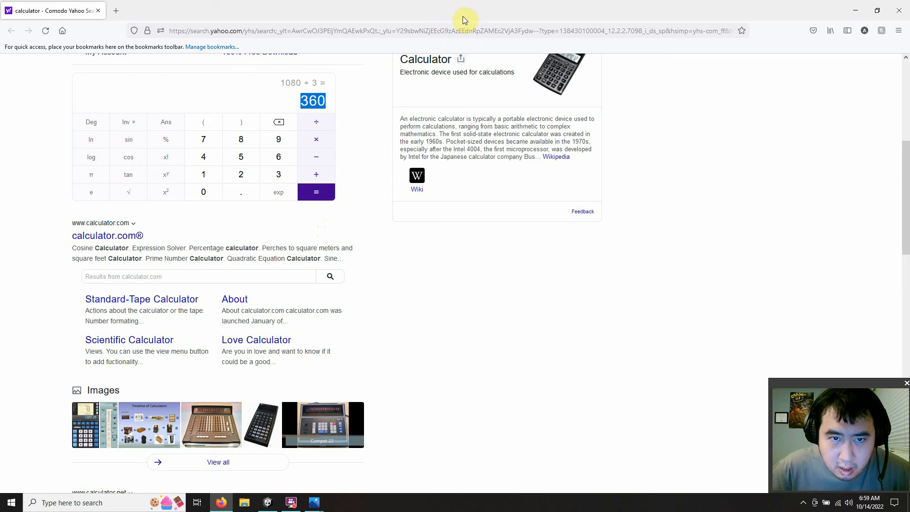
left_click(855, 11)
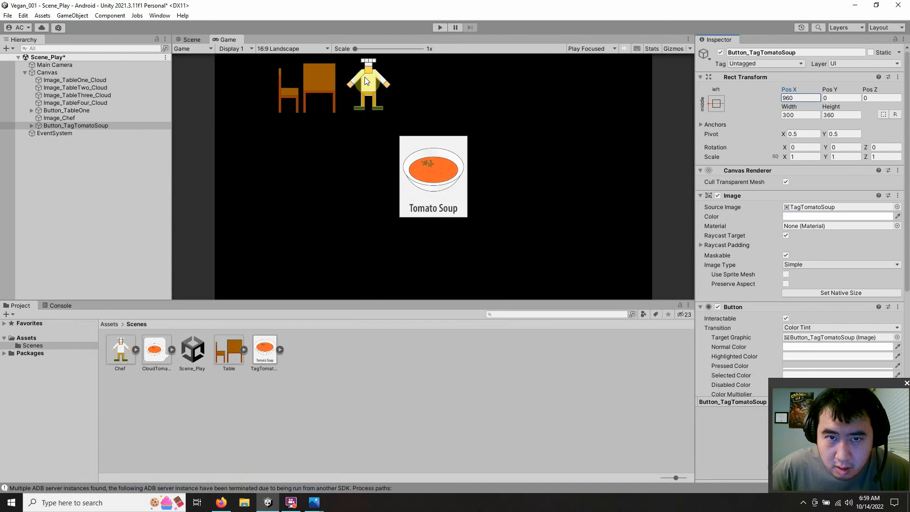
Step: Look up Image_Chef's horizontal position and calculate 675 + 135 in the Firefox calculator, moving the browser window over the Unity scene
left_click(59, 119)
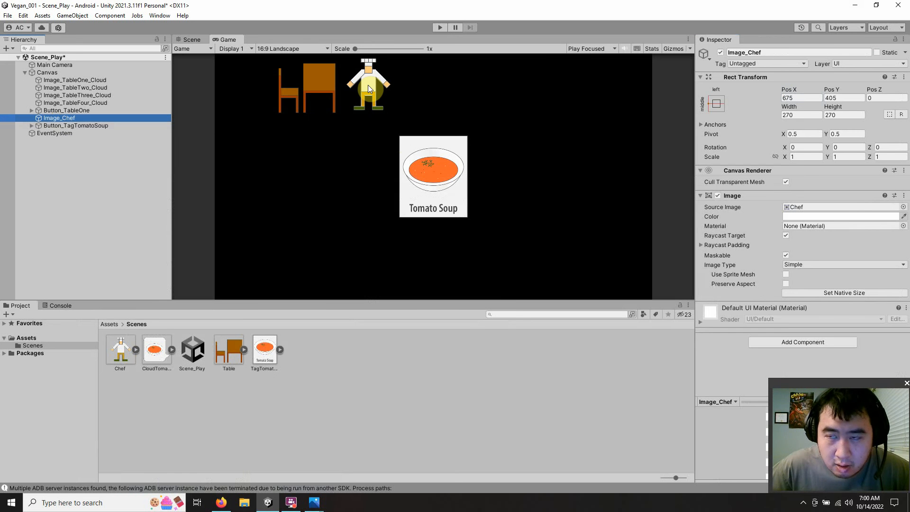
left_click(221, 502)
left_click(269, 163)
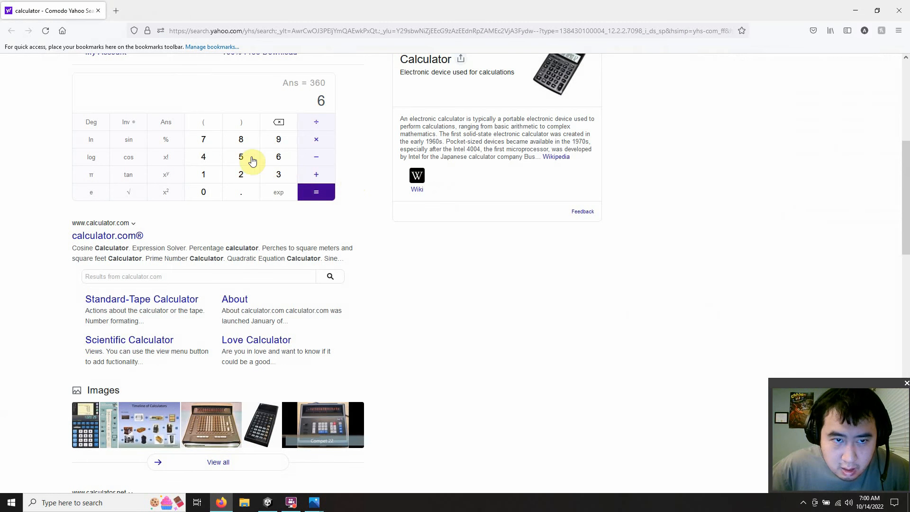
left_click(209, 142)
left_click(239, 155)
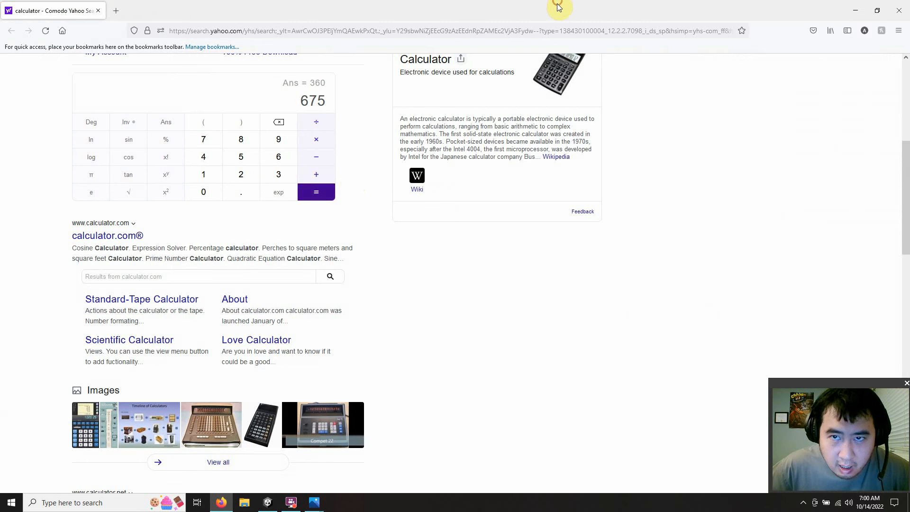
left_click_drag(557, 6, 427, 148)
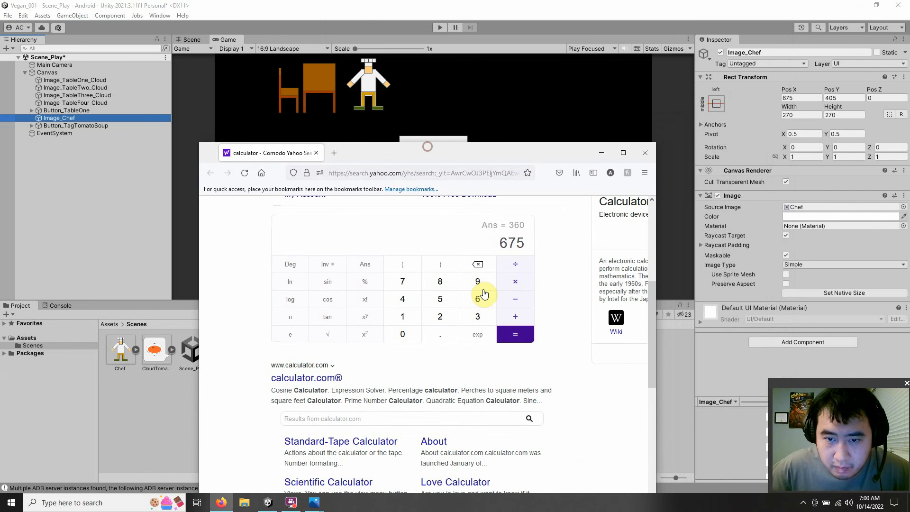
left_click(510, 318)
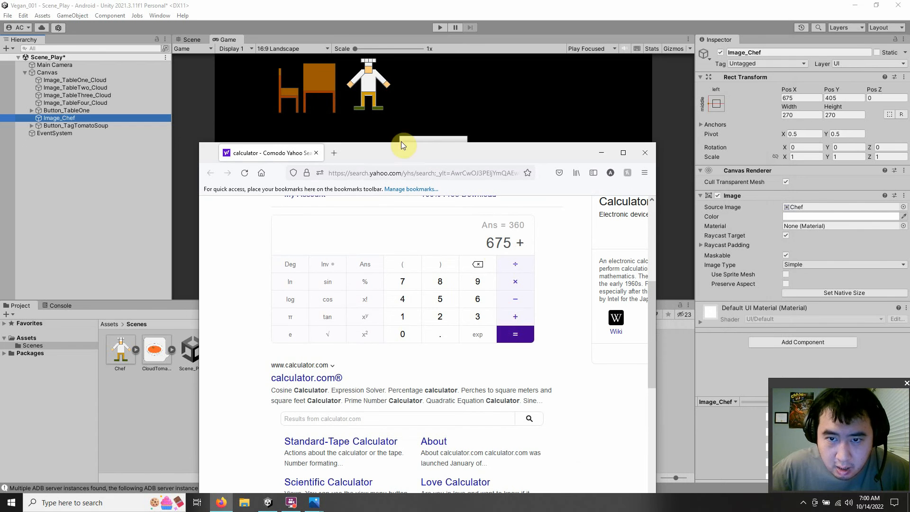
left_click(404, 318)
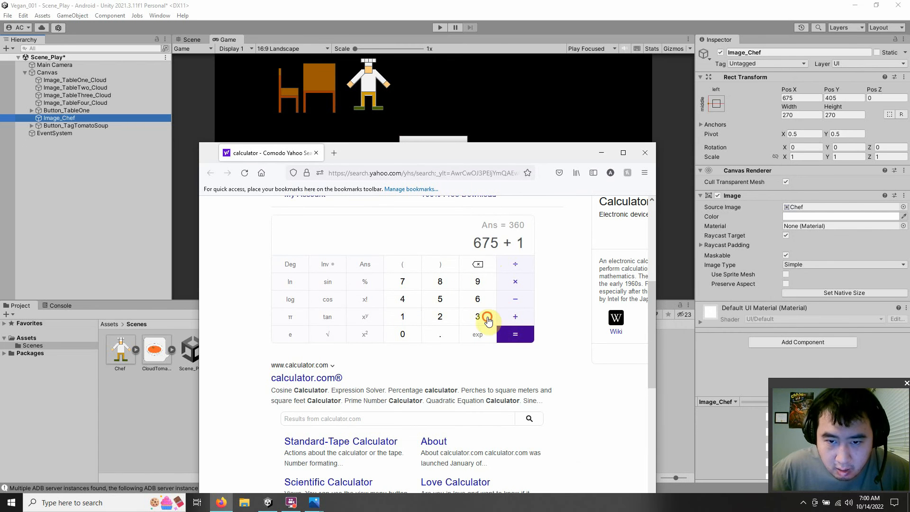
left_click(480, 317)
left_click(441, 300)
left_click(515, 334)
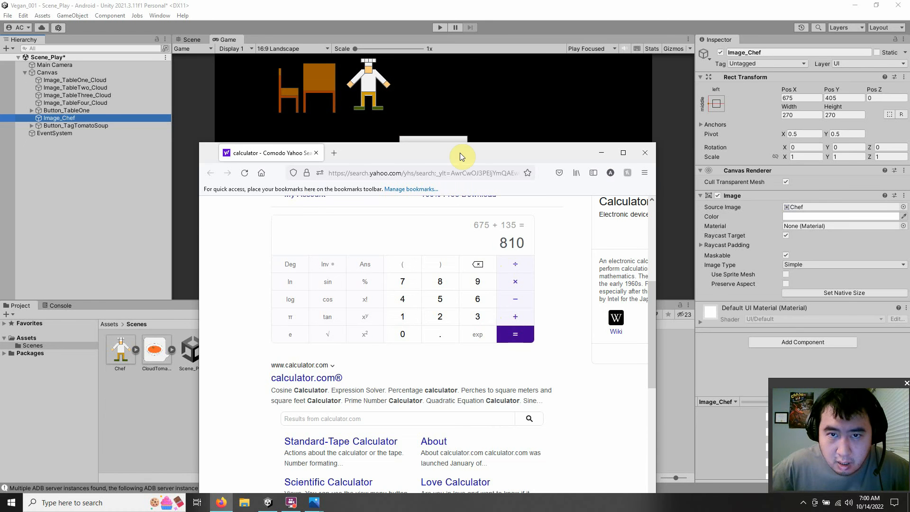
Step: Open a second calculator search page in a new browser tab and reposition the window so the whole calculator shows
left_click_drag(460, 152, 448, 215)
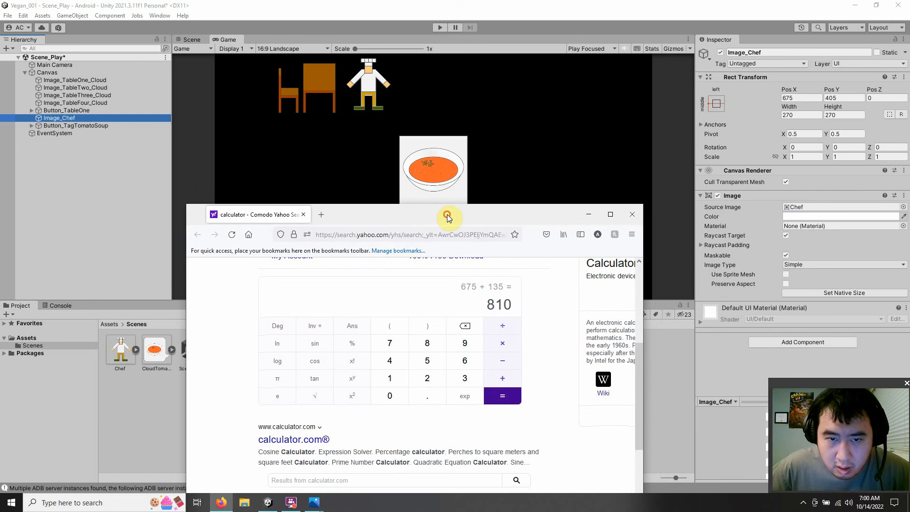
left_click(324, 218)
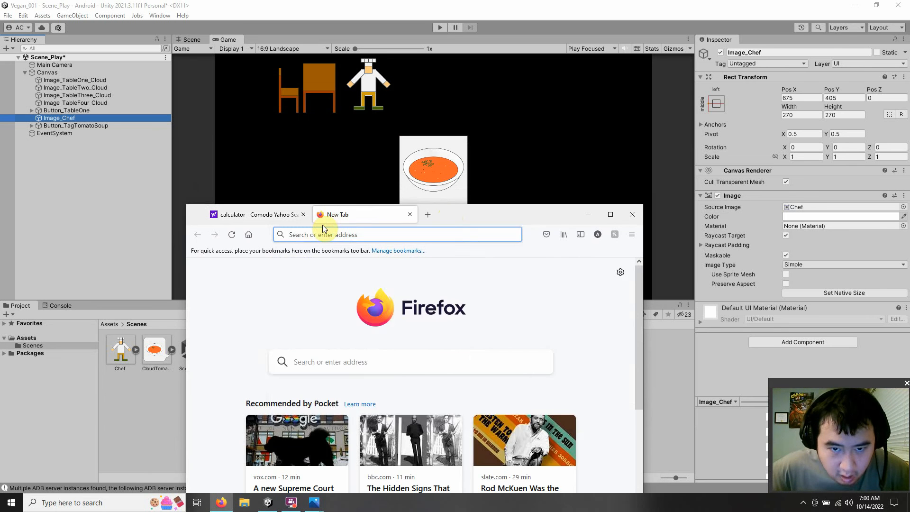
left_click(317, 235)
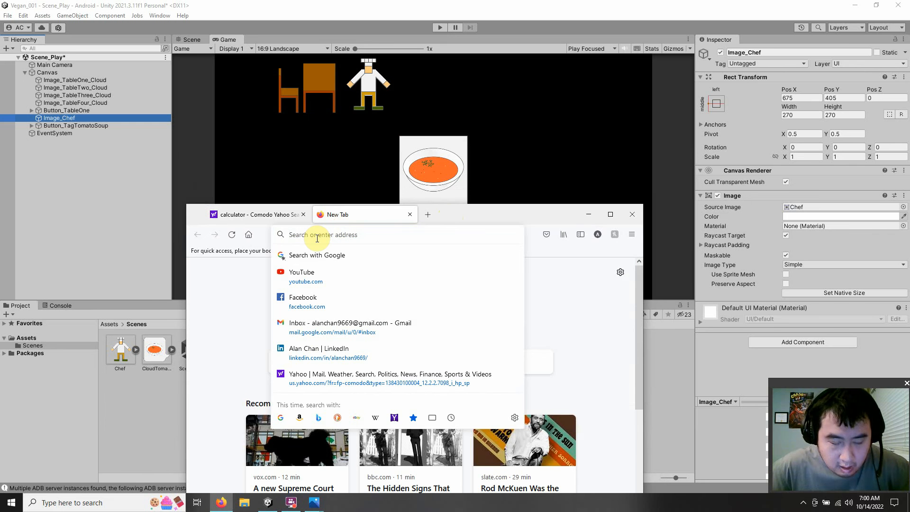
type("c")
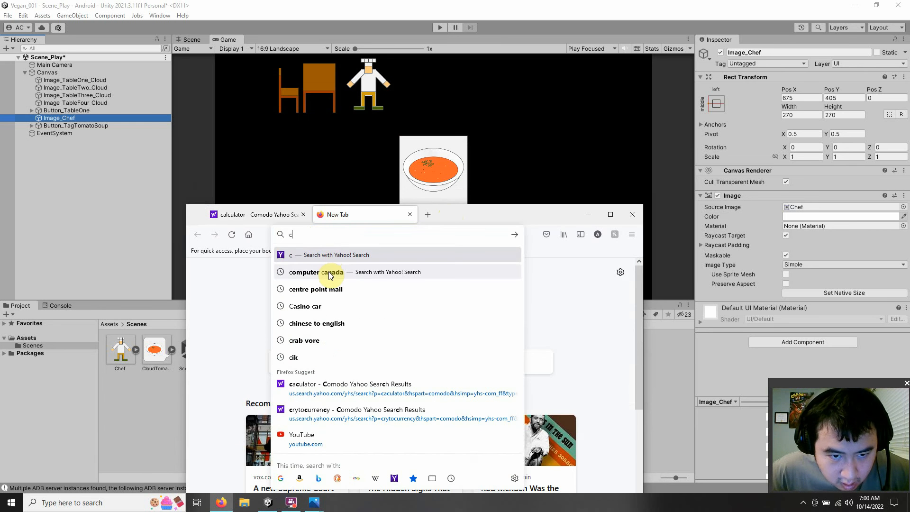
left_click(329, 391)
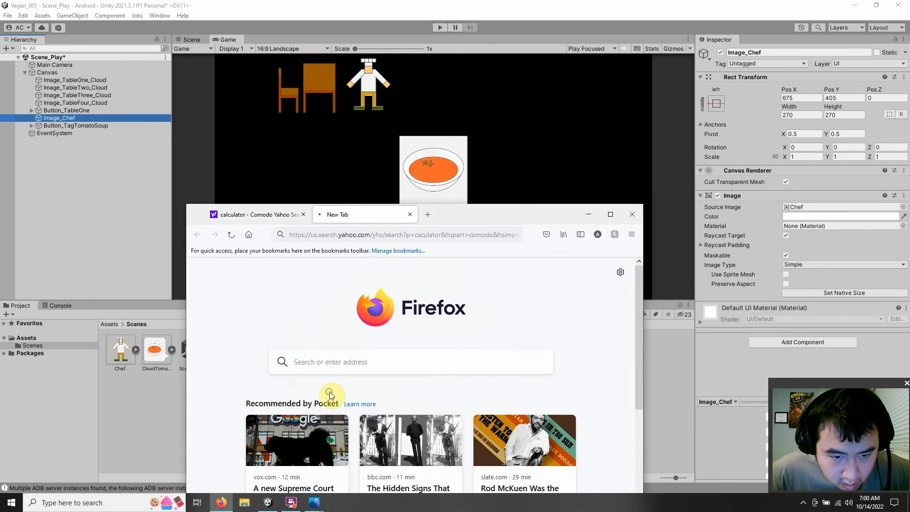
left_click(352, 346)
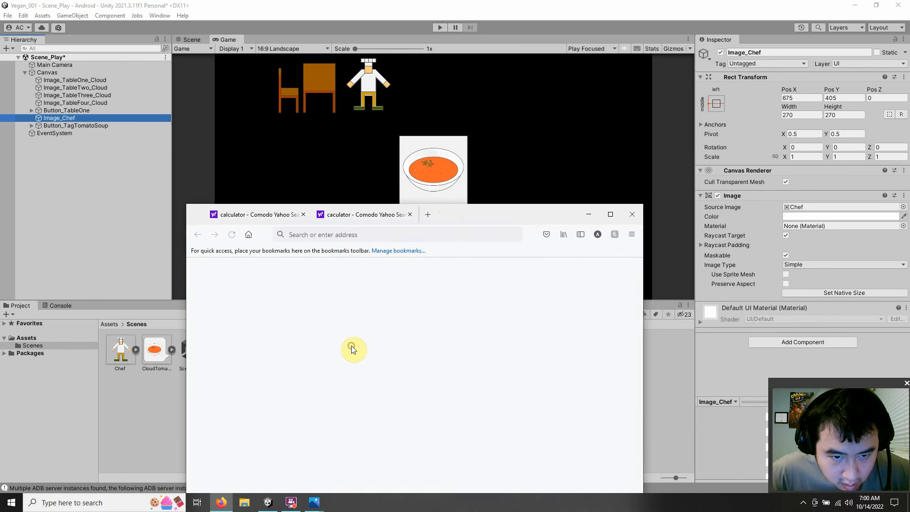
left_click(410, 214)
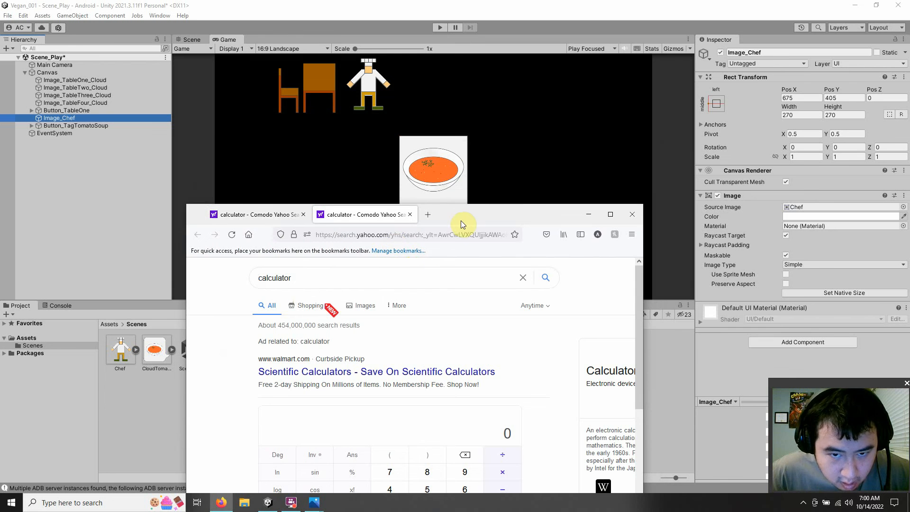
left_click_drag(469, 215, 338, 51)
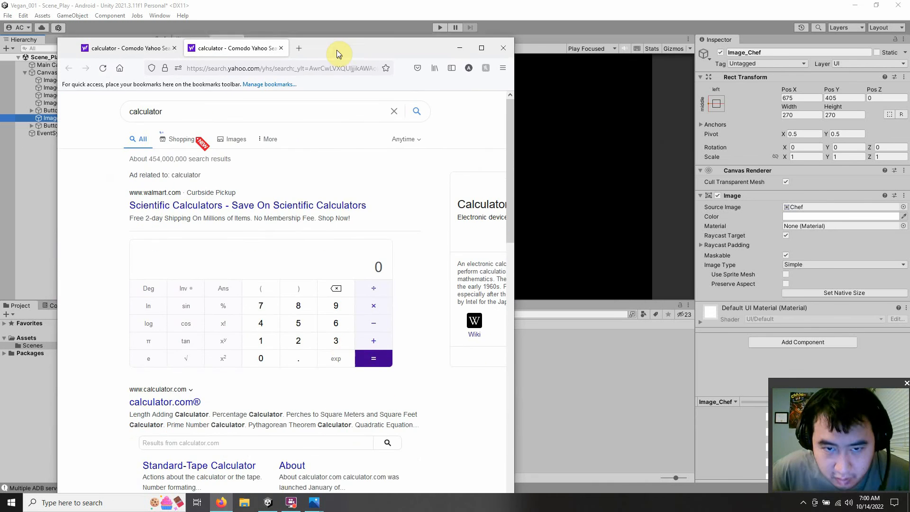
Step: Calculate 360 ÷ 2 in the second calculator and highlight the result
left_click(335, 339)
left_click(336, 326)
left_click(261, 357)
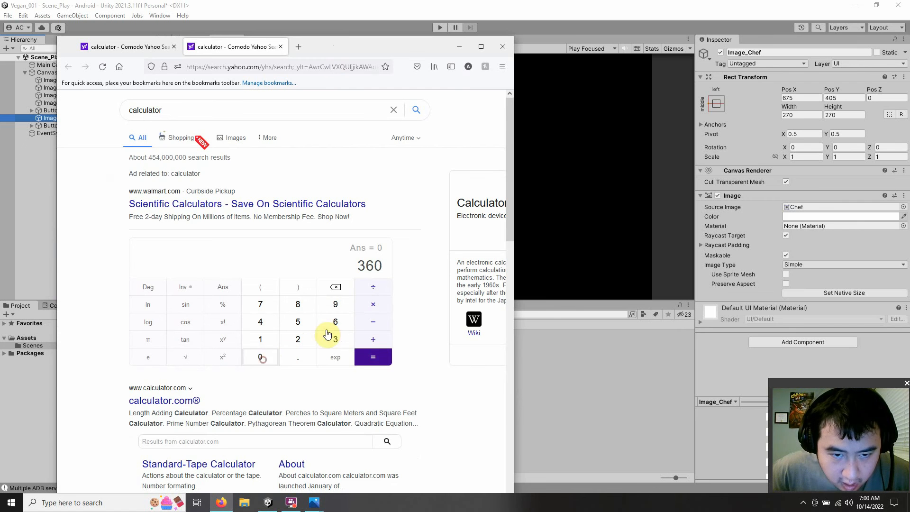
left_click(369, 294)
left_click(298, 339)
left_click(373, 357)
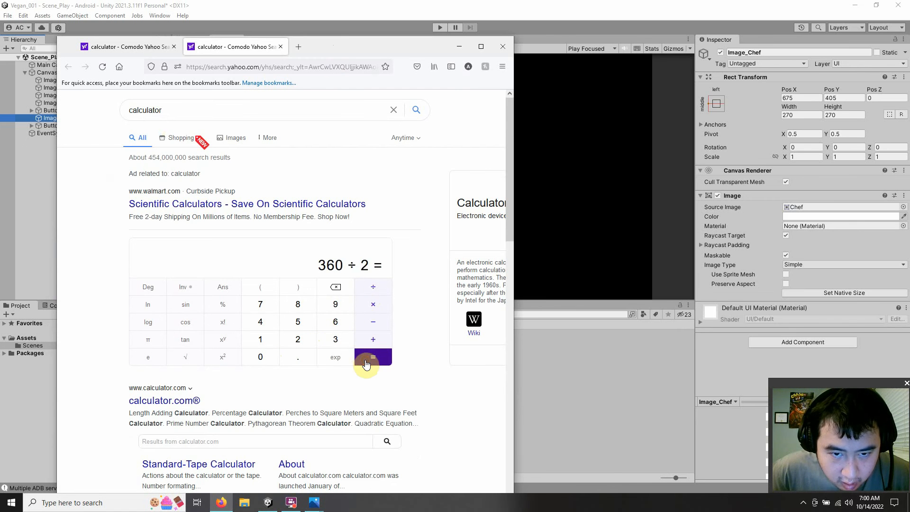
double_click(383, 267)
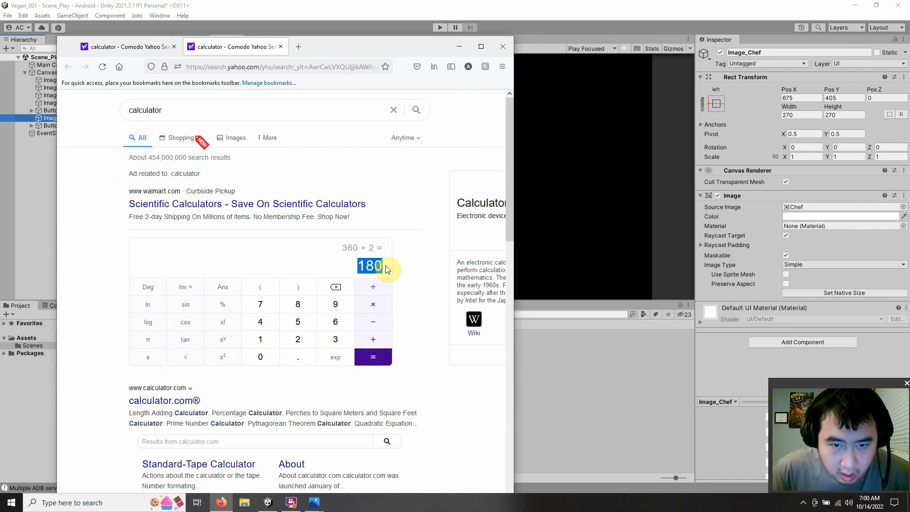
left_click(383, 268)
double_click(383, 267)
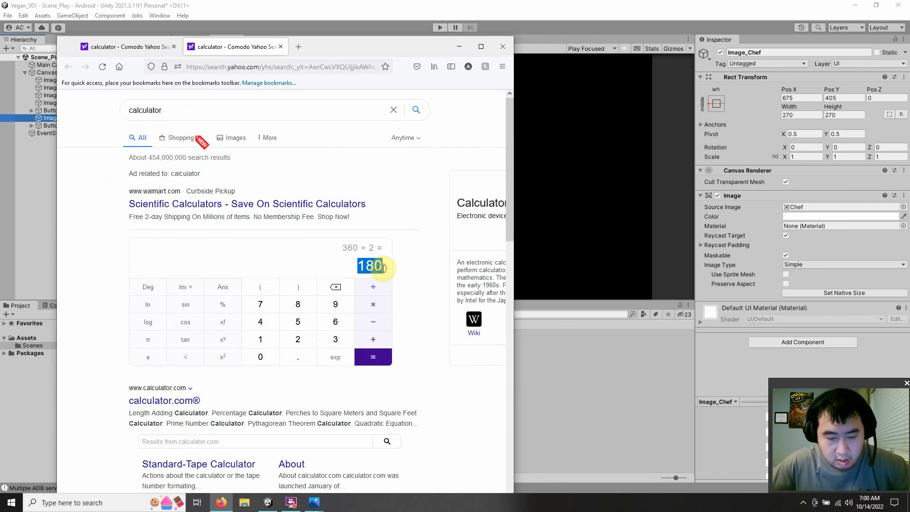
Step: Add 180 to the 810 in the first calculator tab and minimize the browser to return to Unity
left_click(139, 46)
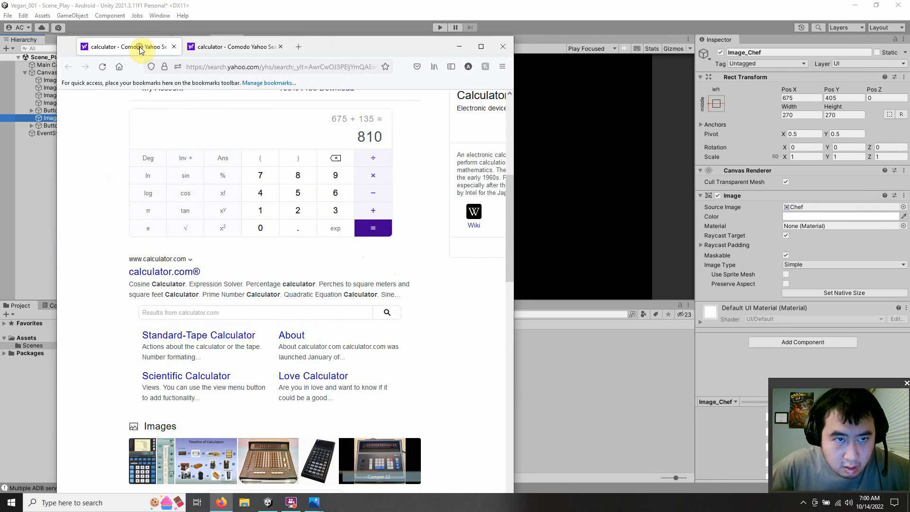
left_click(371, 211)
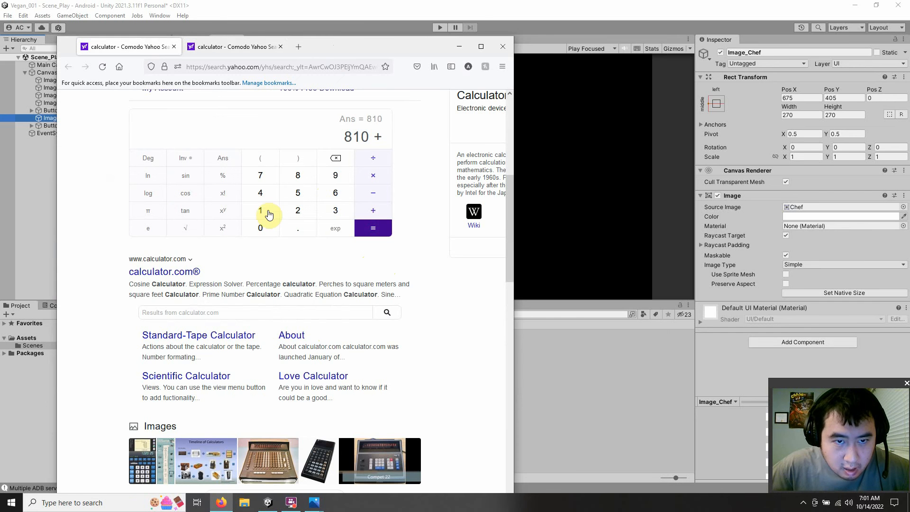
left_click(265, 210)
left_click(294, 184)
left_click(262, 227)
left_click(374, 228)
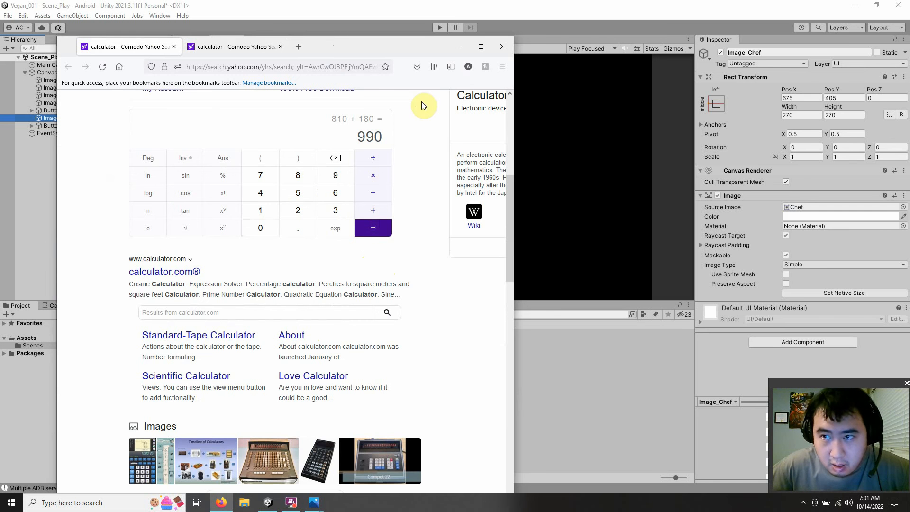
left_click(457, 47)
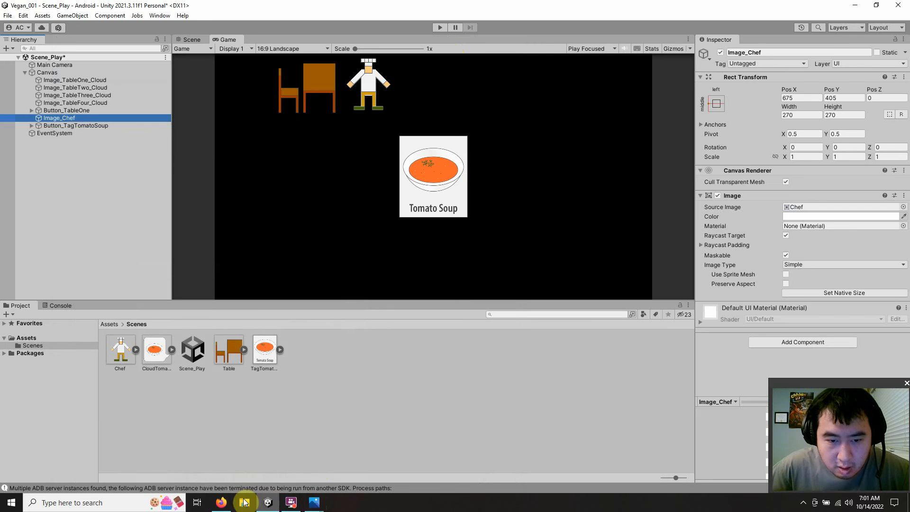
Step: Check the layout sketch preview and the calculator's latest sum, and return to the Unity scene
left_click(314, 503)
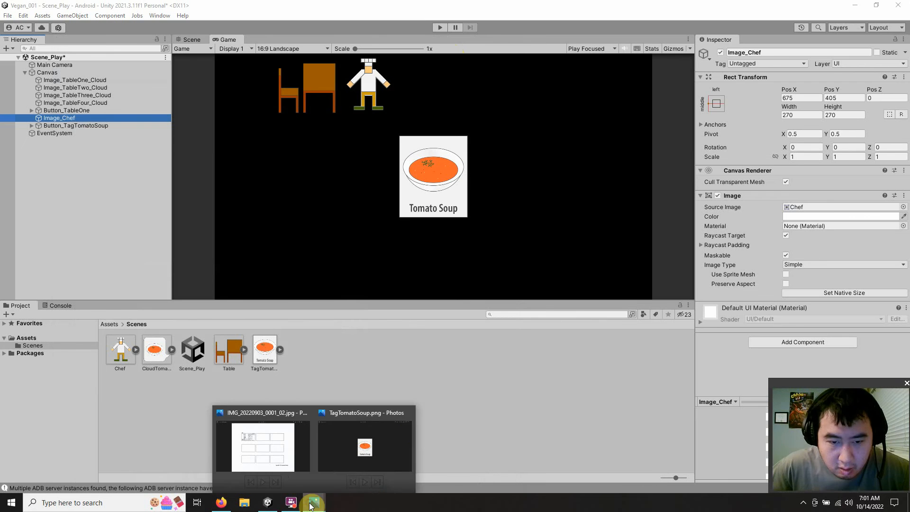
mouse_move(410, 416)
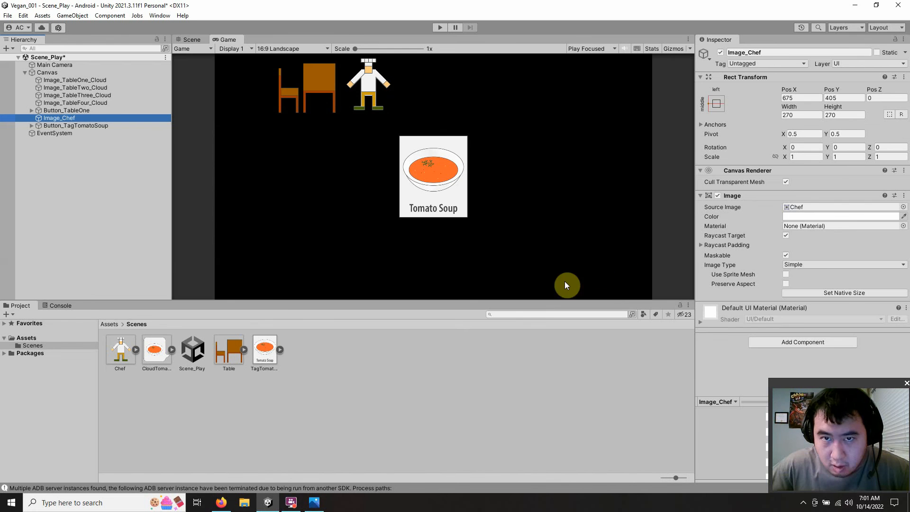
left_click(226, 504)
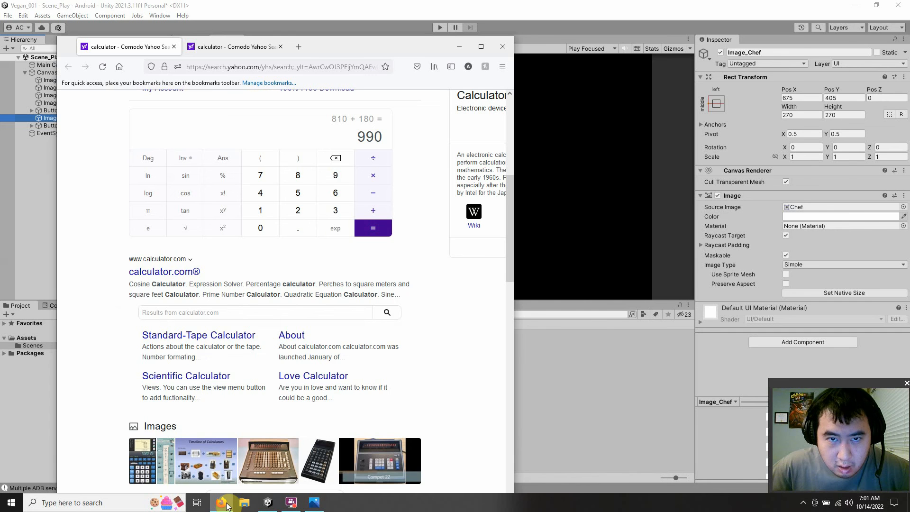
left_click(227, 506)
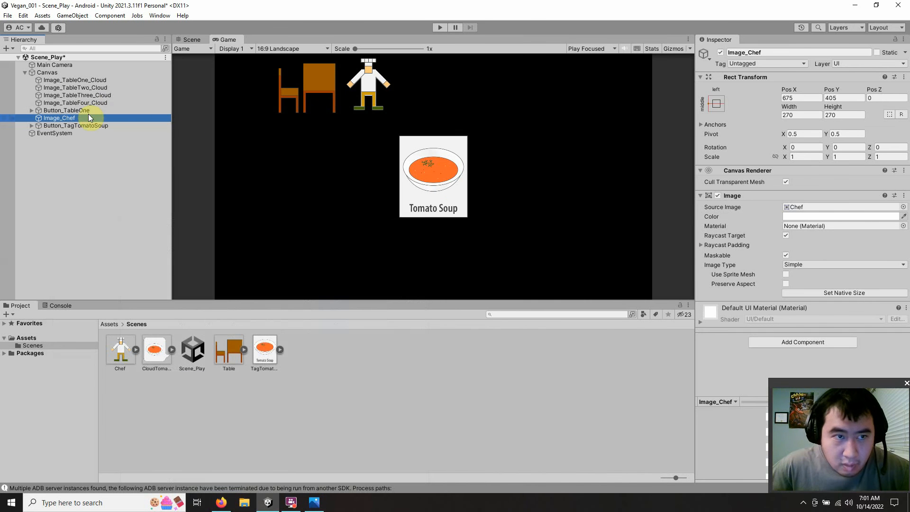
Step: Set the Pos X of Button_TagTomatoSoup to 990 and check its anchor presets without changing them
left_click(86, 125)
left_click(793, 98)
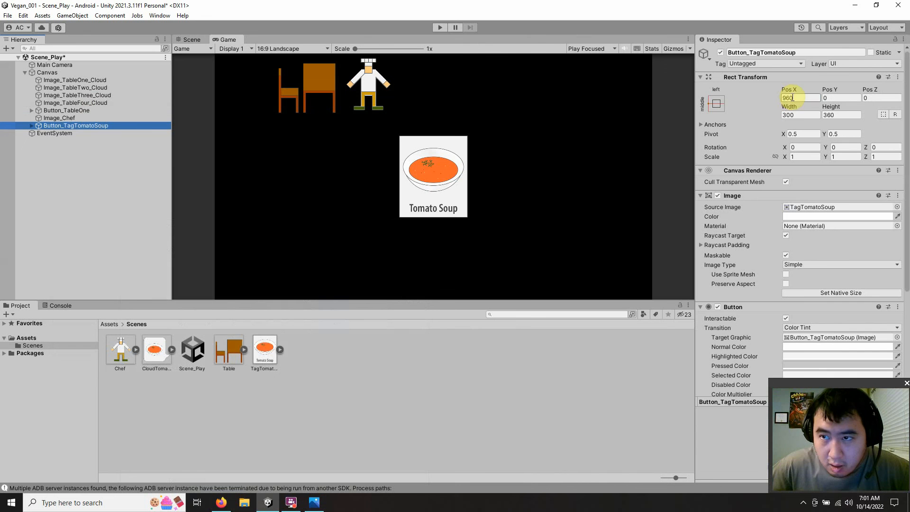
left_click(788, 98)
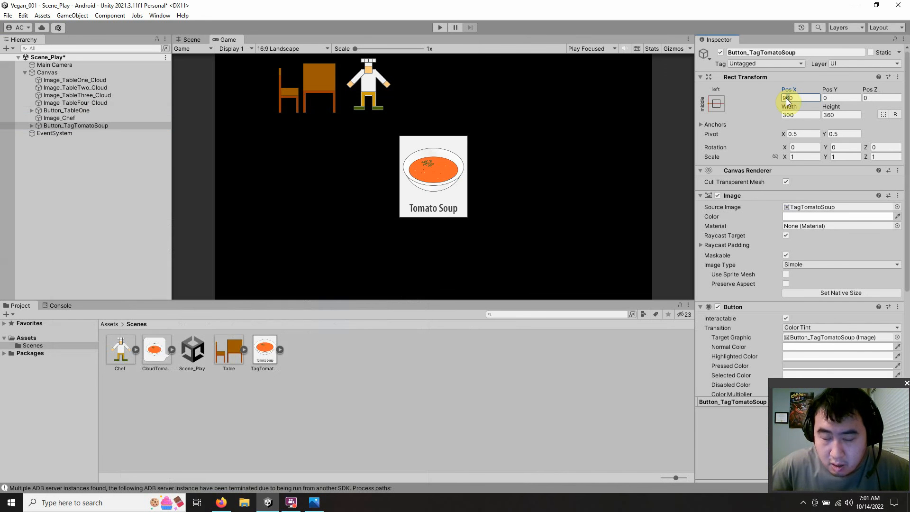
type("9")
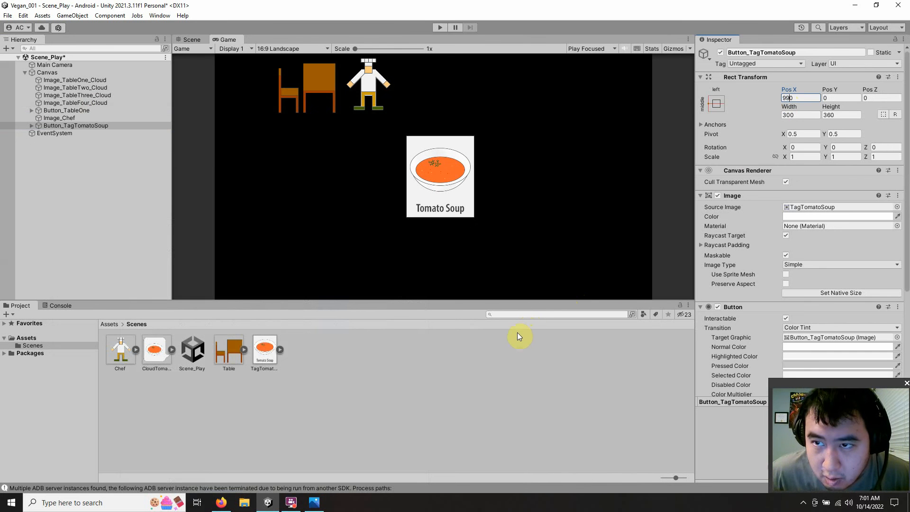
left_click(827, 98)
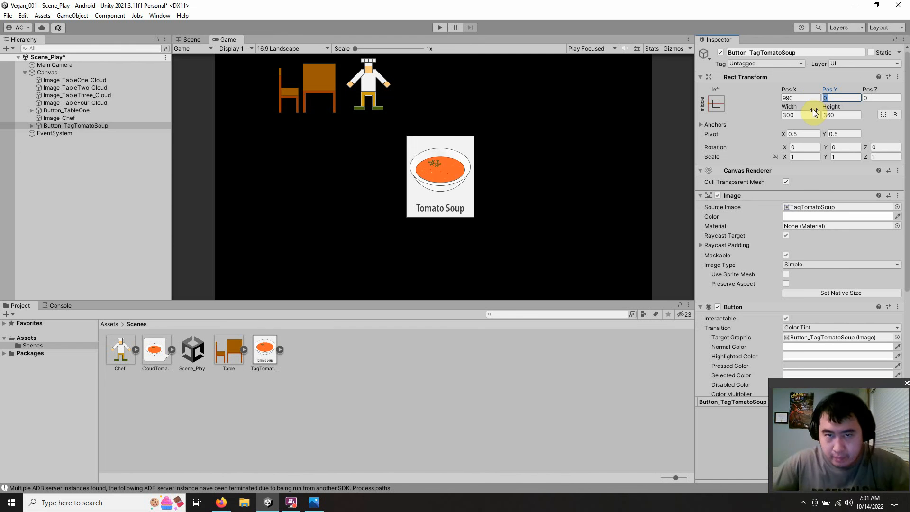
left_click(715, 106)
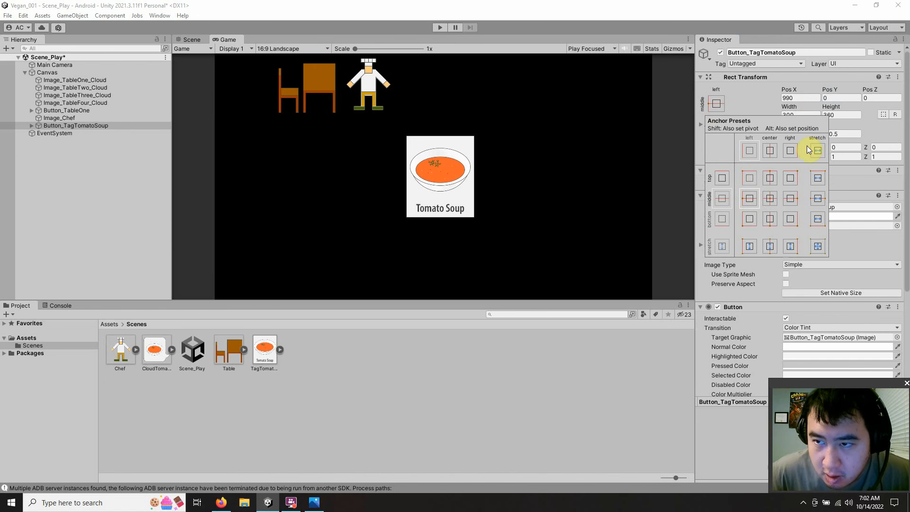
left_click(768, 103)
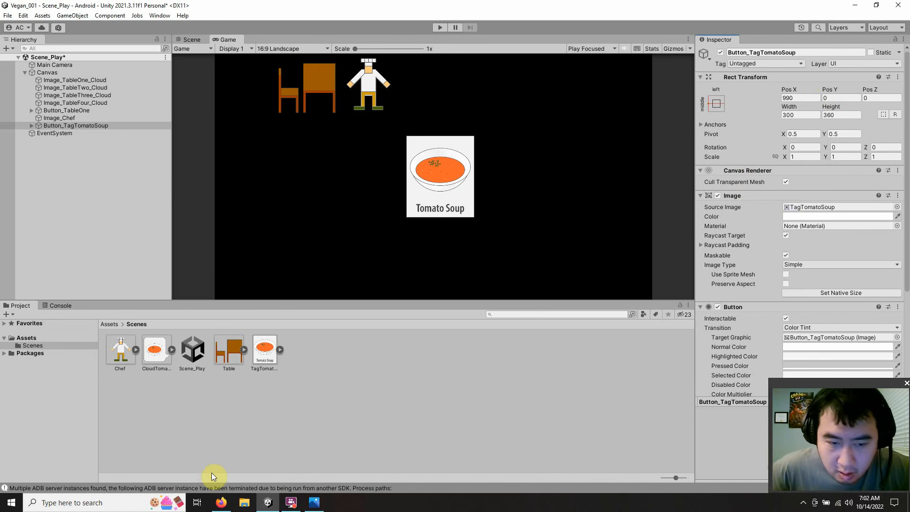
Step: Switch to the browser and review the latest calculations in both calculator tabs, highlighting a digit of the 360 in the second
left_click(221, 503)
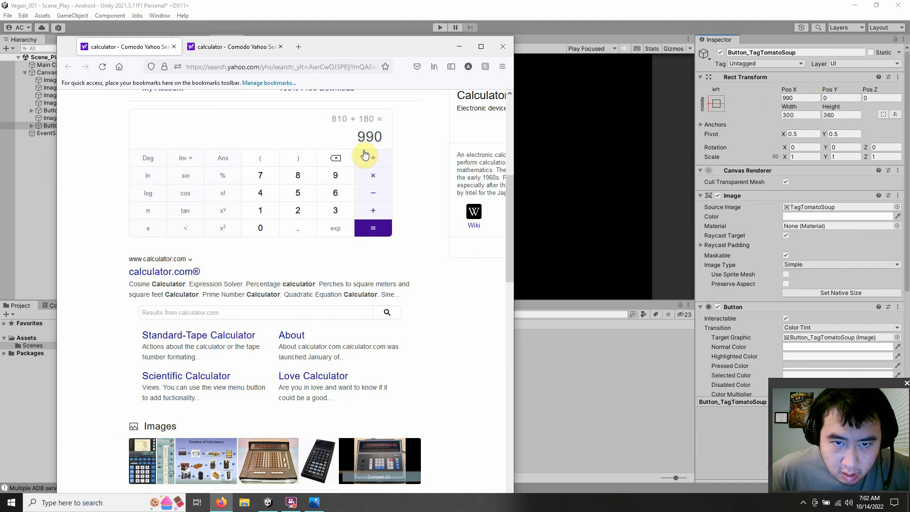
left_click_drag(402, 48, 300, 76)
left_click(351, 81)
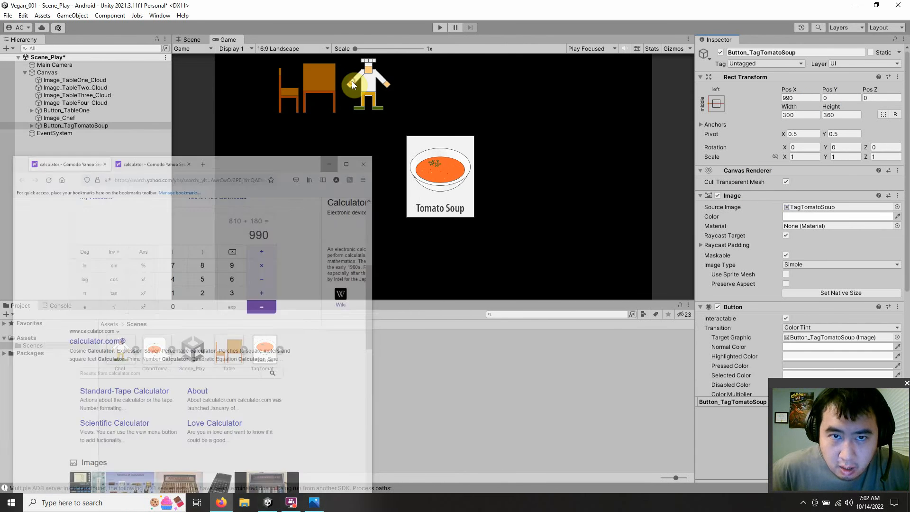
left_click(221, 503)
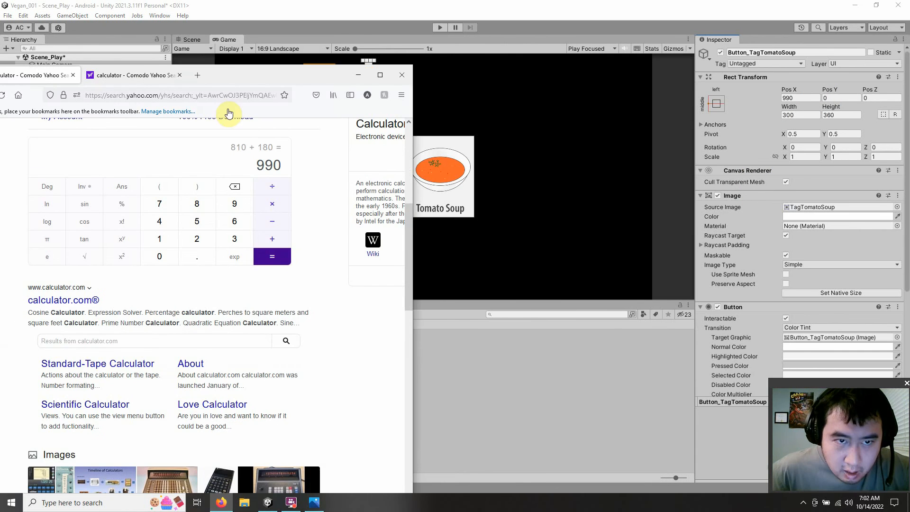
left_click(139, 75)
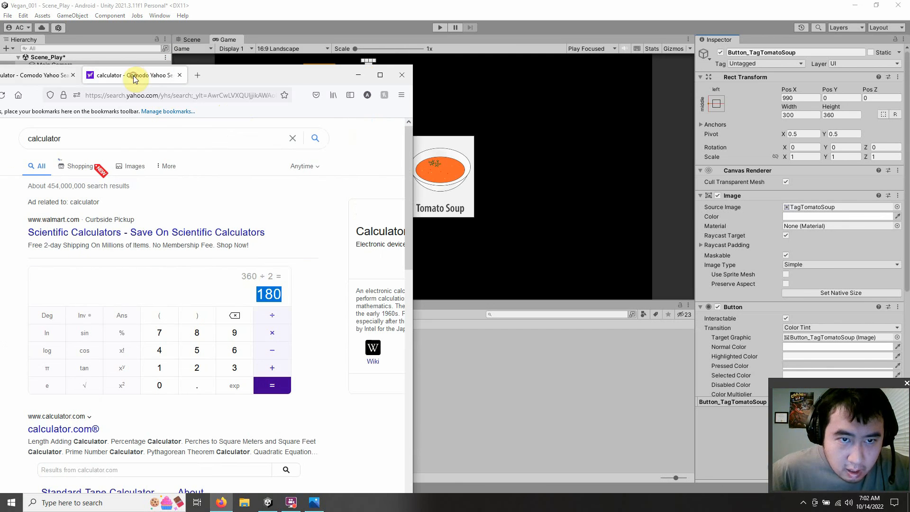
left_click(249, 276)
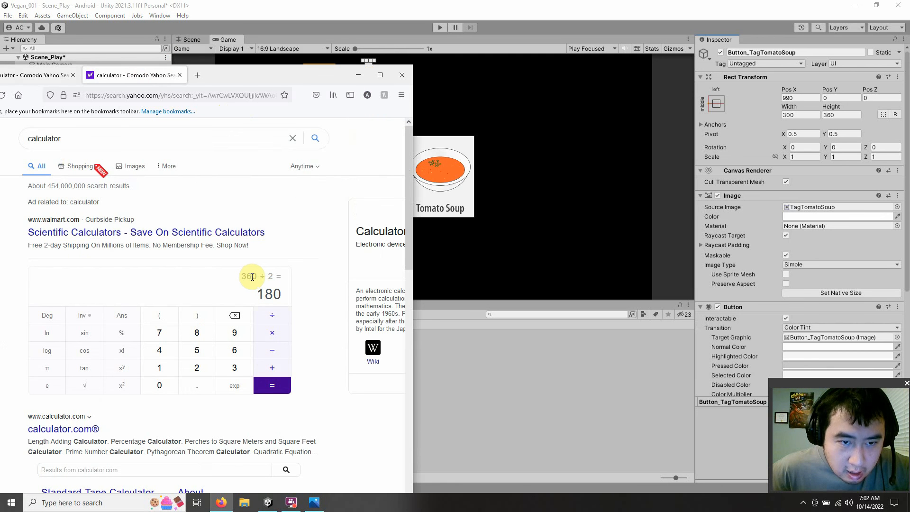
left_click_drag(252, 276, 248, 276)
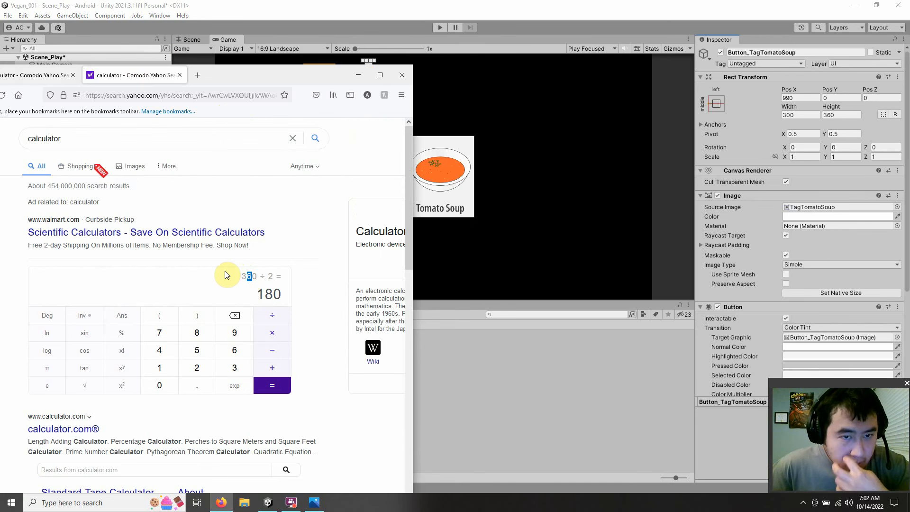
Step: Subtract 30 from the 990 in the first calculator tab, rechecking the 360 ÷ 2 calculation in the second tab along the way
left_click(47, 75)
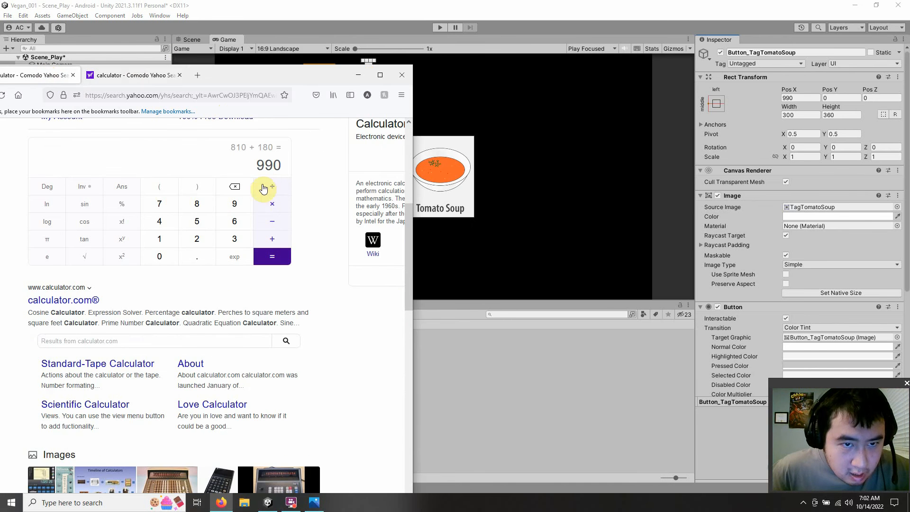
left_click(269, 222)
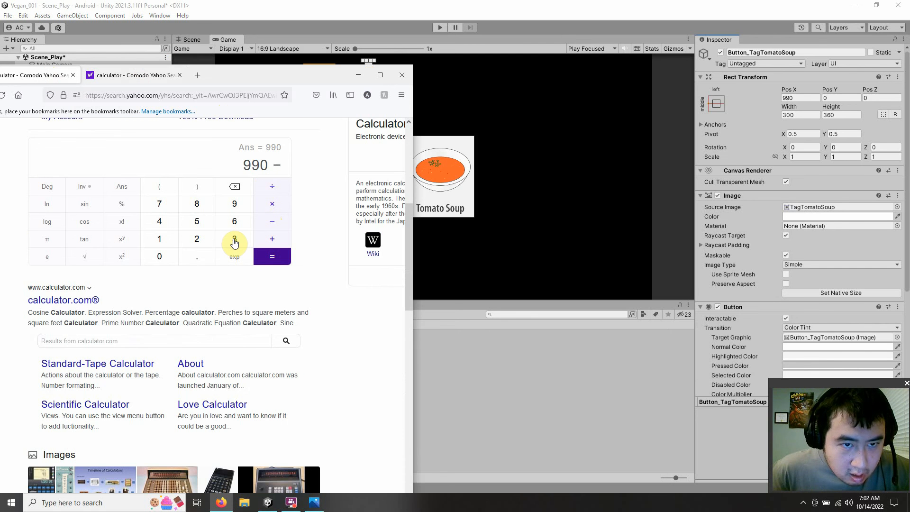
left_click(136, 75)
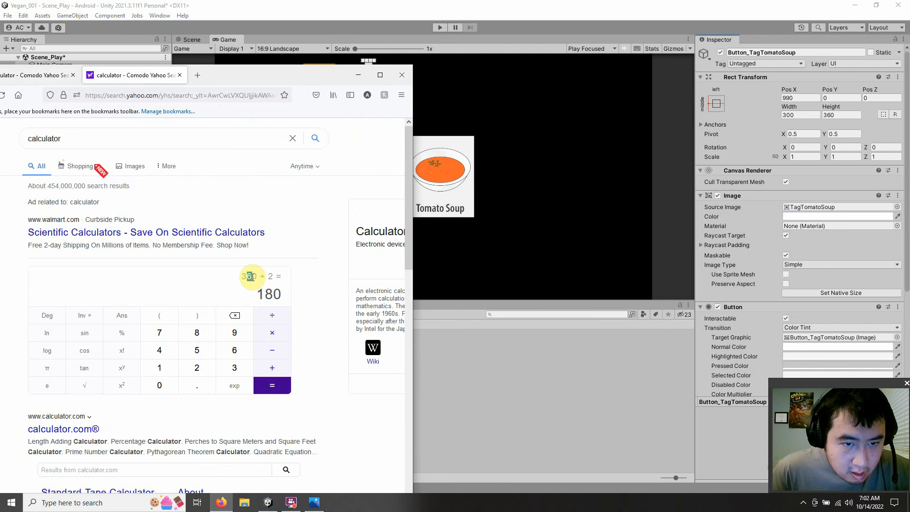
left_click_drag(249, 276, 242, 278)
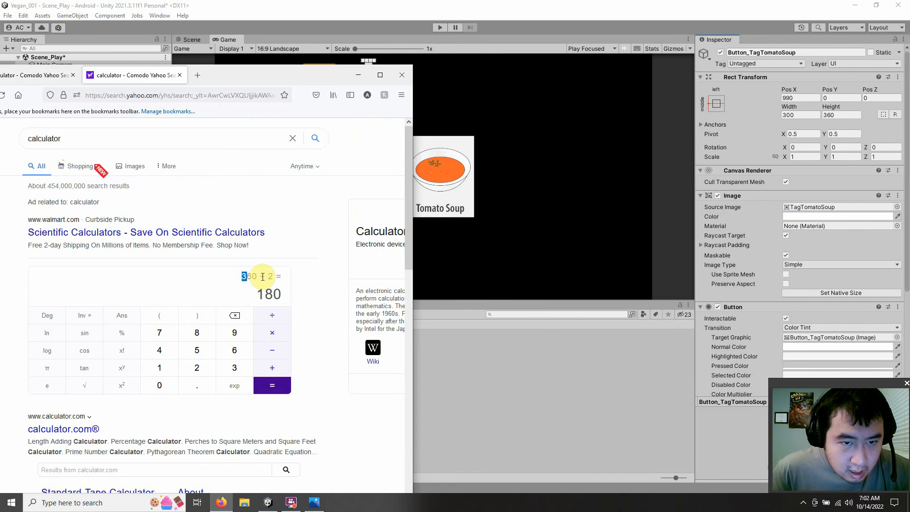
left_click(39, 80)
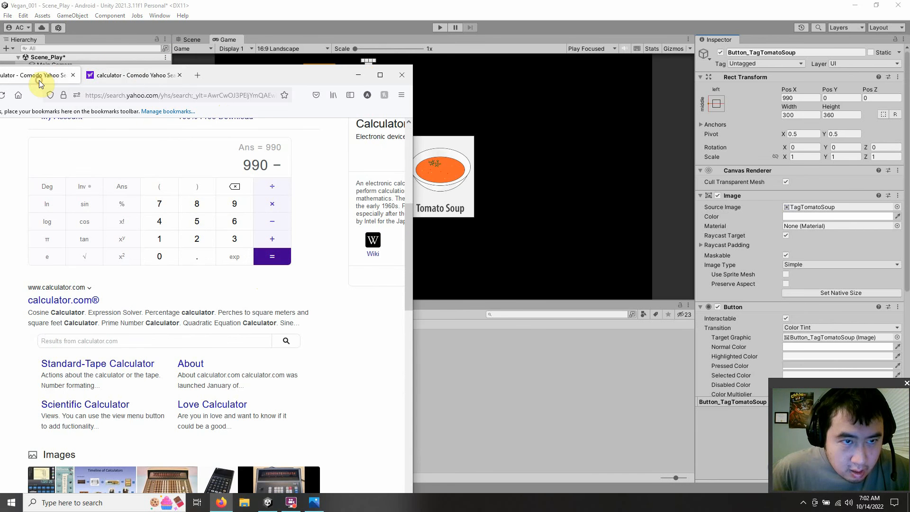
left_click(235, 238)
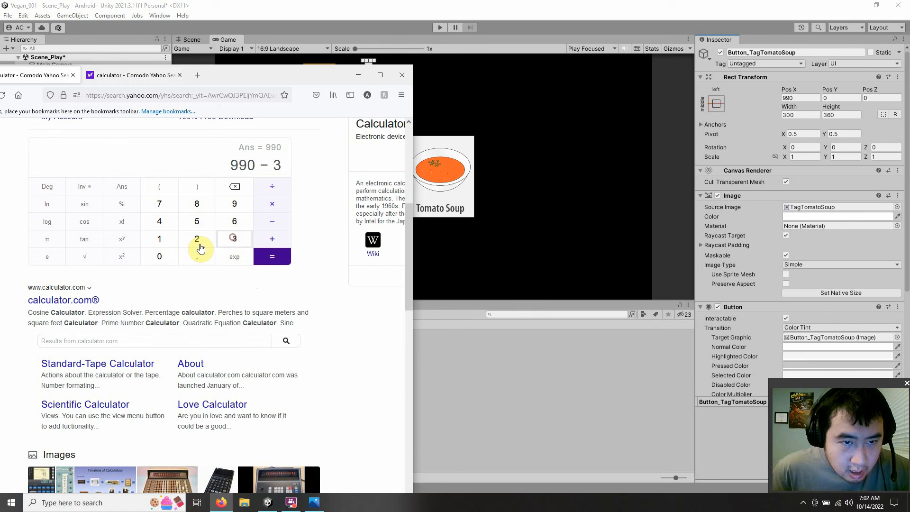
left_click(158, 256)
left_click(268, 257)
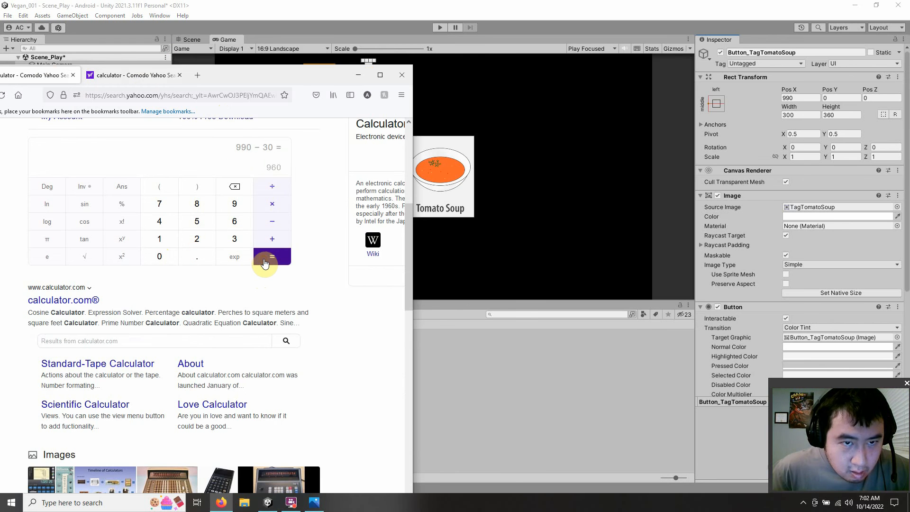
Step: Return to Unity, set the Pos X of Button_TagTomatoSoup to 960 and deselect it
left_click(788, 98)
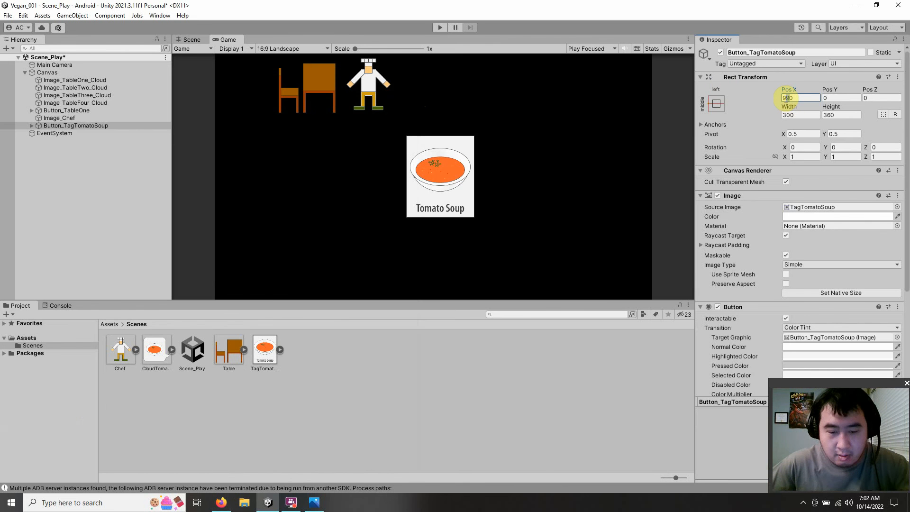
type("960")
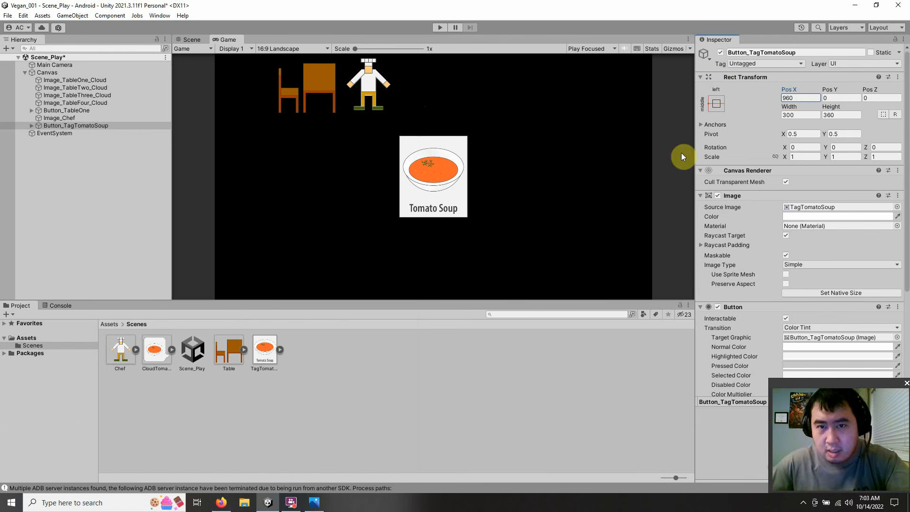
left_click(468, 405)
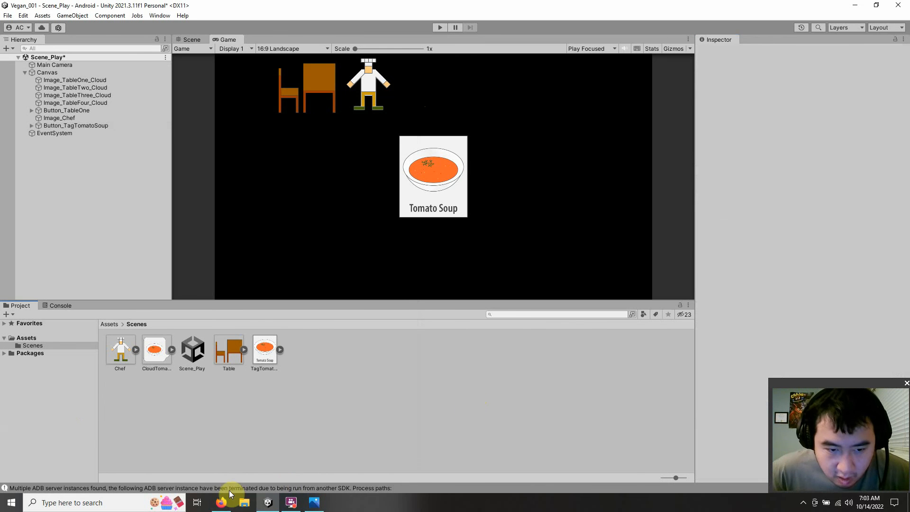
Step: Switch to the browser, move its window below the tomato soup tag and calculate 360 ÷ 2 in the first calculator tab
left_click(223, 501)
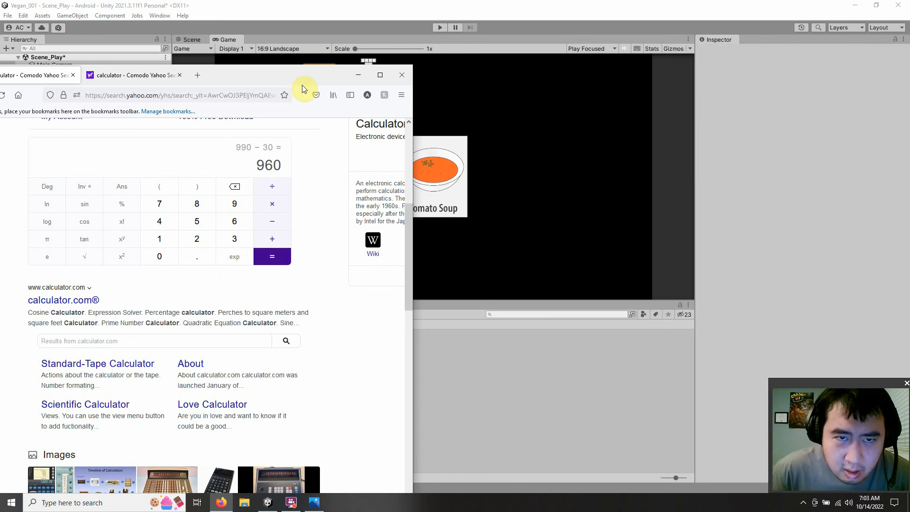
left_click_drag(298, 77, 470, 261)
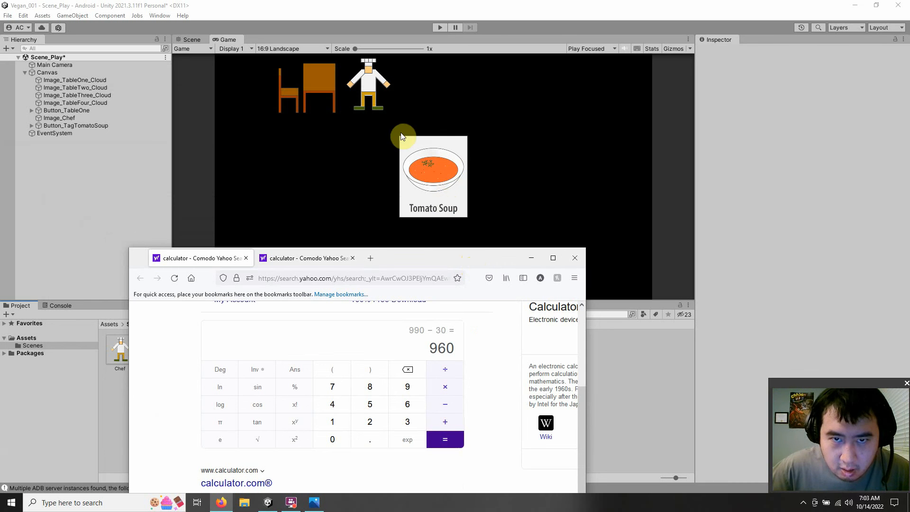
left_click(407, 422)
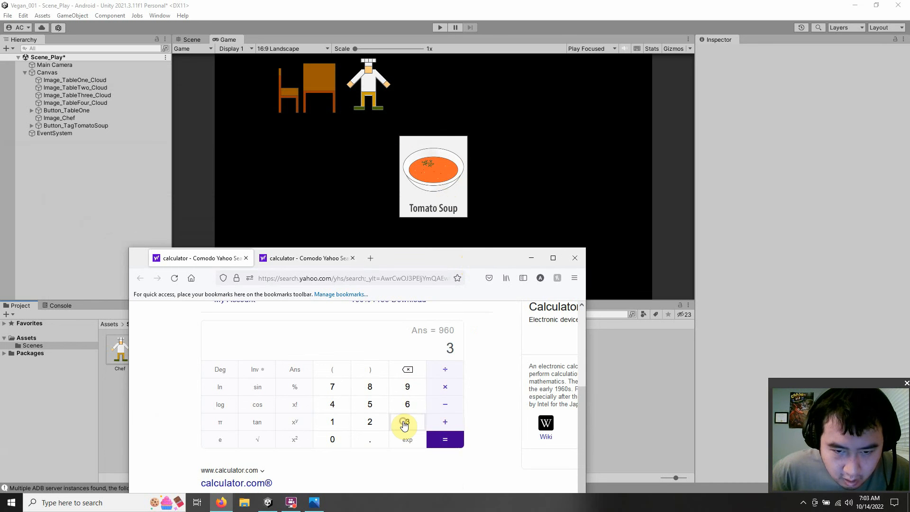
left_click(411, 408)
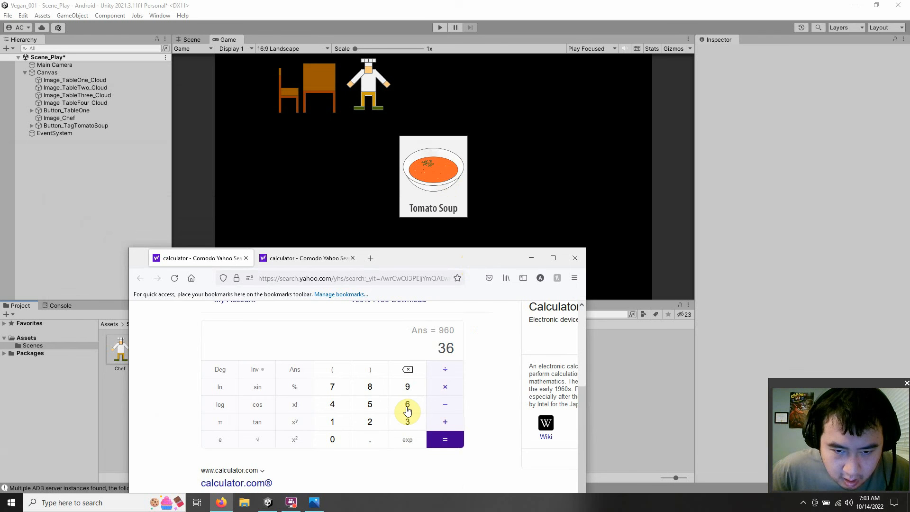
left_click(333, 437)
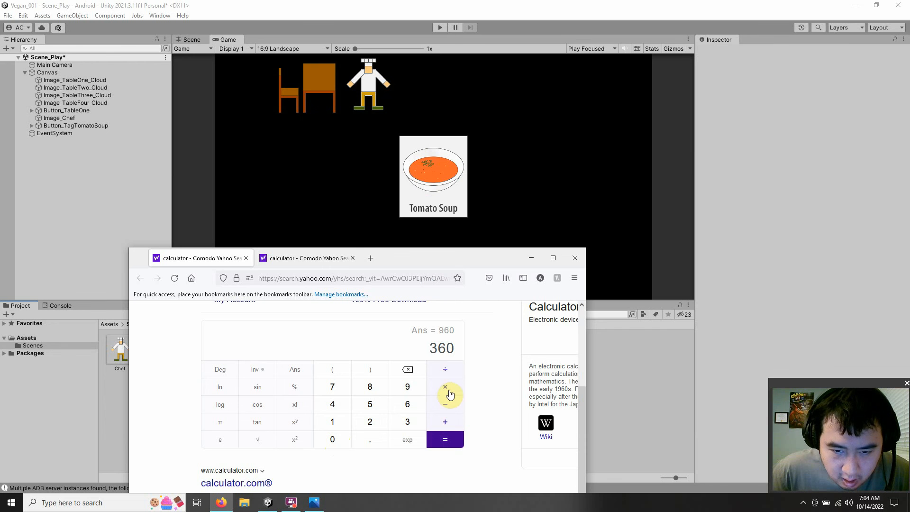
left_click(445, 369)
left_click(370, 422)
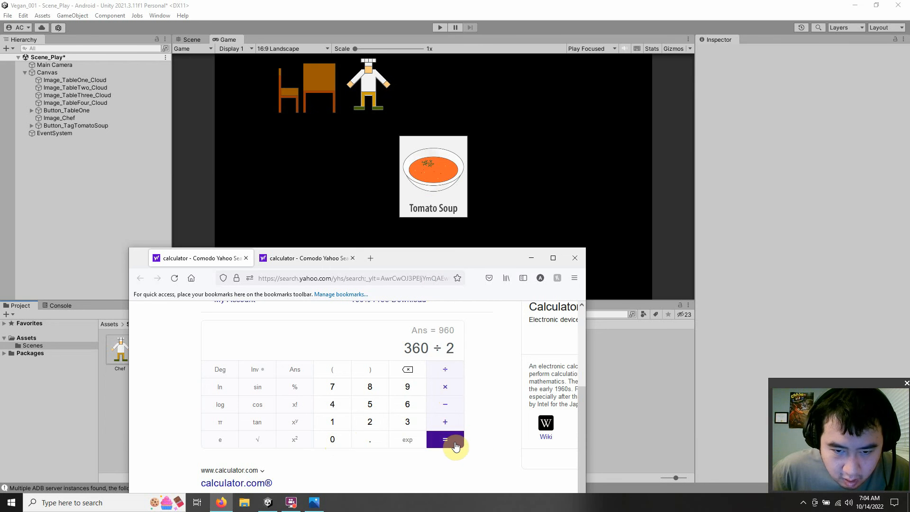
left_click(445, 440)
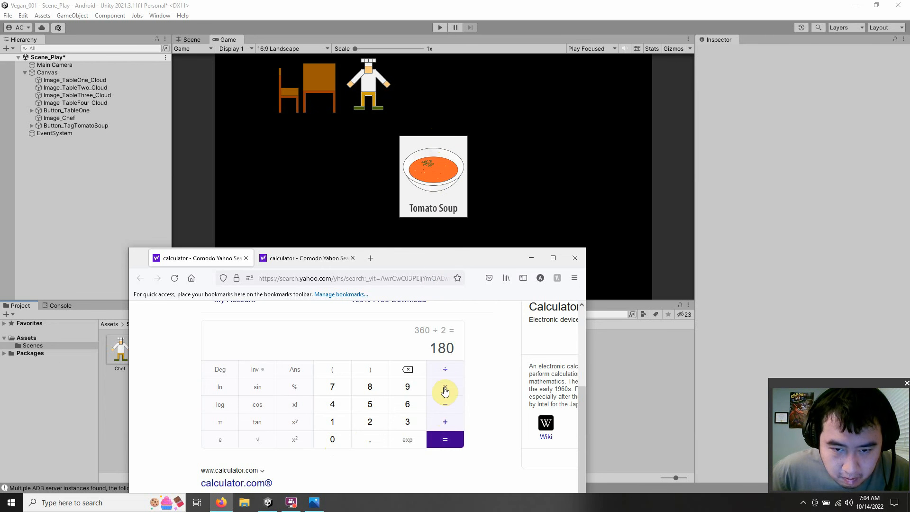
Step: Add 360 to the 180 in the calculator and highlight the sum
left_click(444, 422)
left_click(407, 422)
left_click(407, 404)
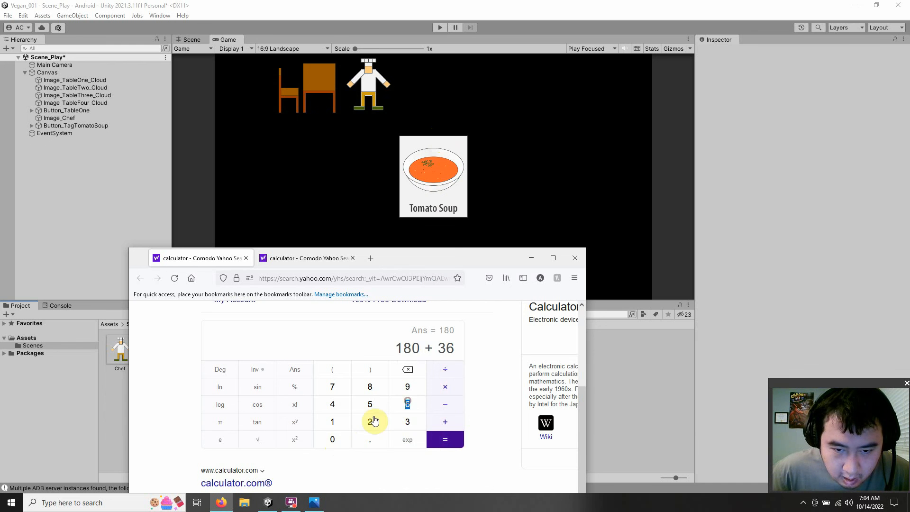
left_click(332, 439)
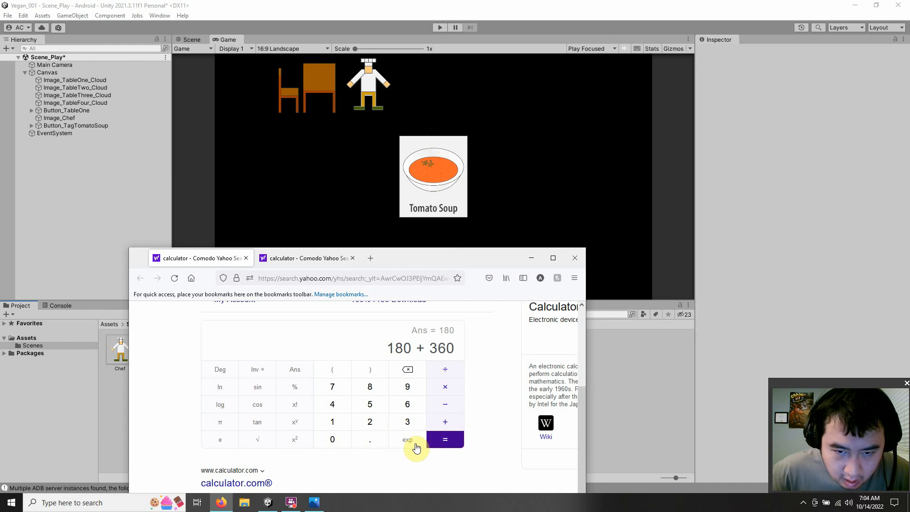
left_click(444, 442)
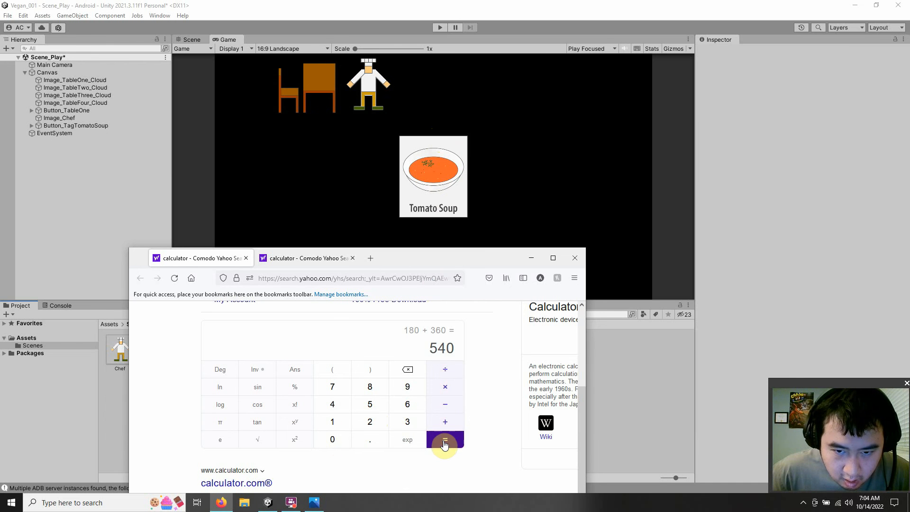
double_click(453, 347)
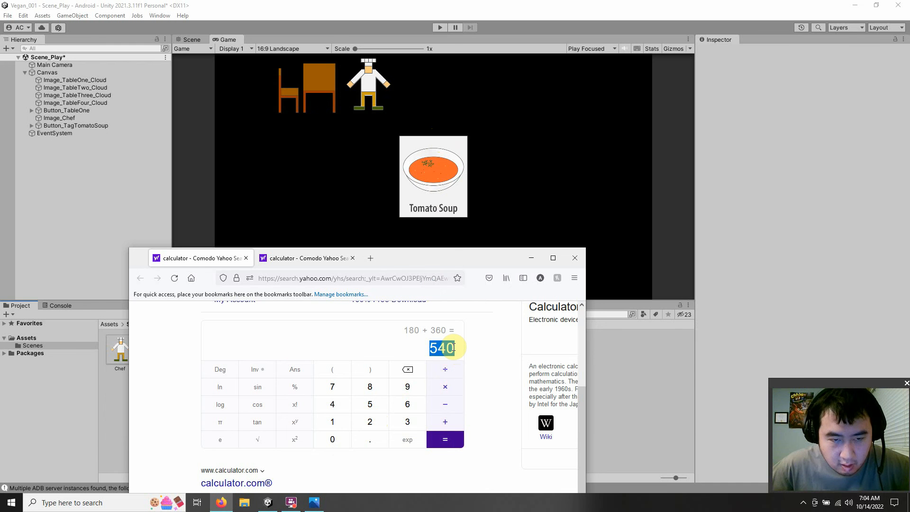
Step: Return to Unity and try a Pos Y of 540 on Button_TagTomatoSoup
left_click(264, 506)
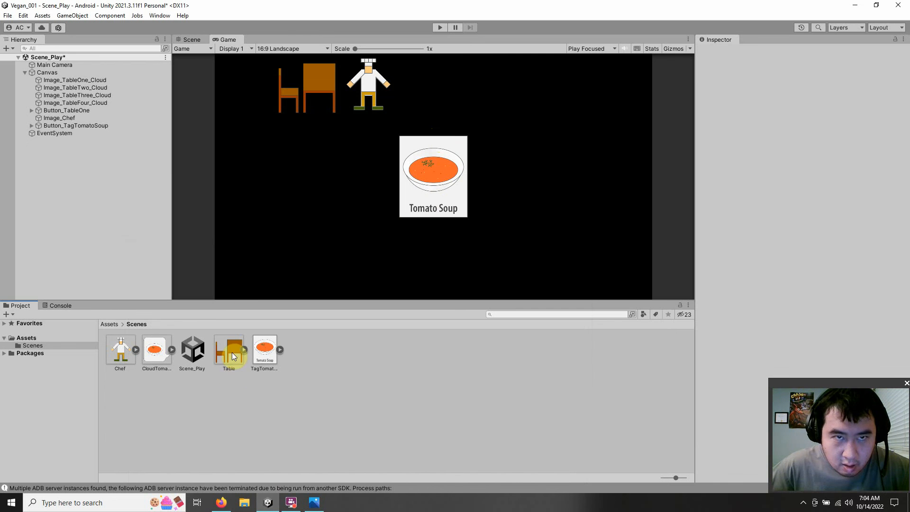
left_click(81, 126)
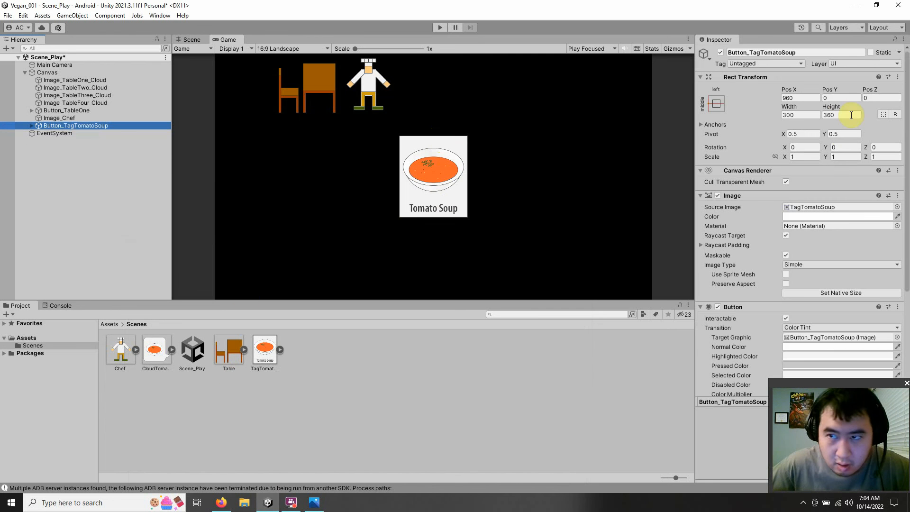
left_click(836, 98)
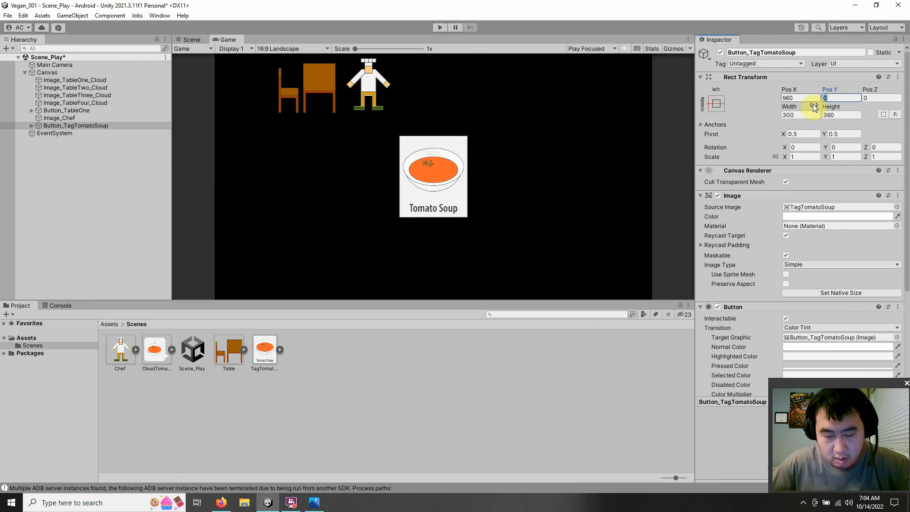
type("540")
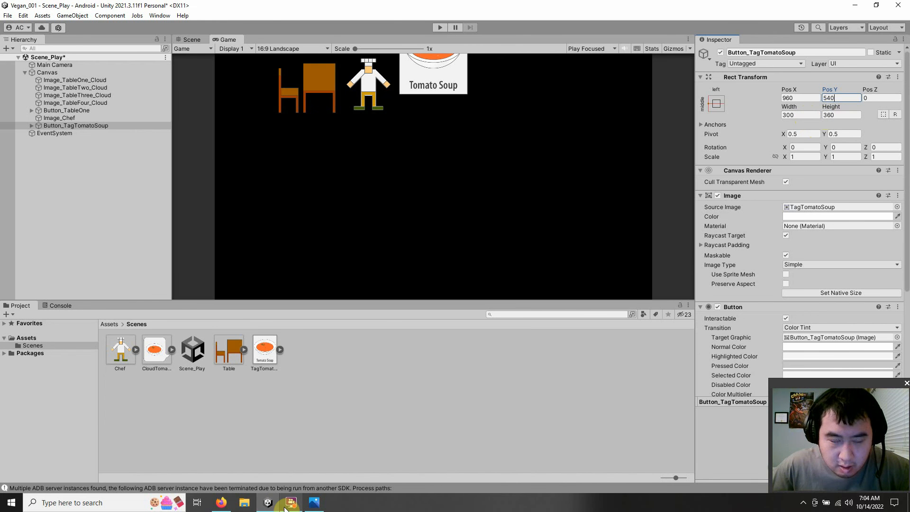
Step: Check the tomato soup tag's place in the 16:9 sketch and set the Pos Y of Button_TagTomatoSoup to 360
mouse_move(285, 507)
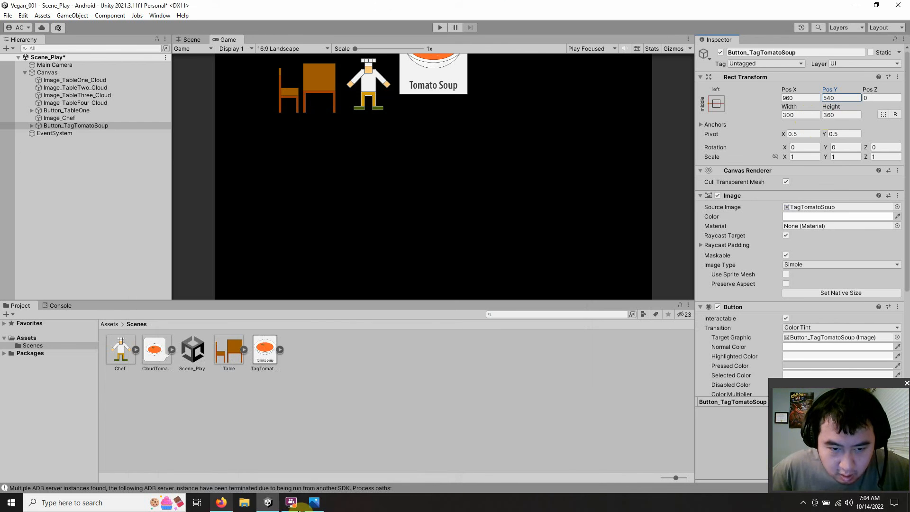
left_click(315, 505)
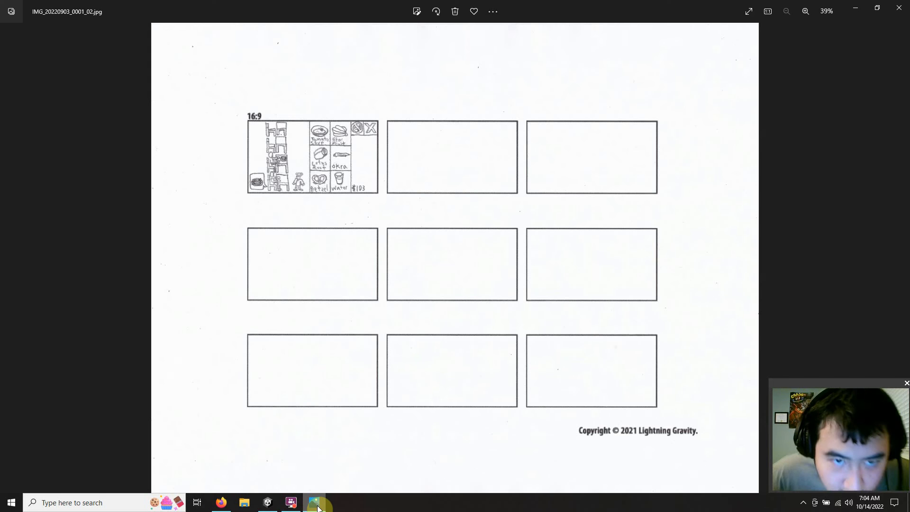
left_click(317, 505)
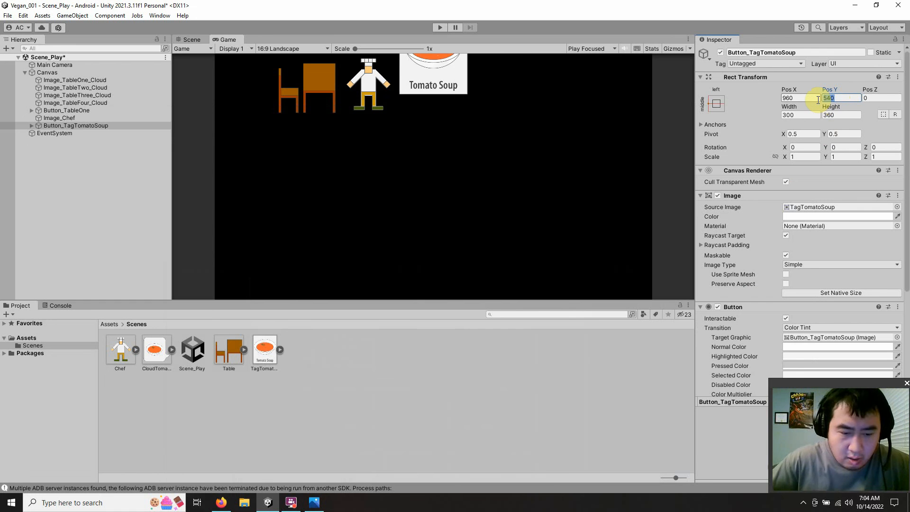
type("360")
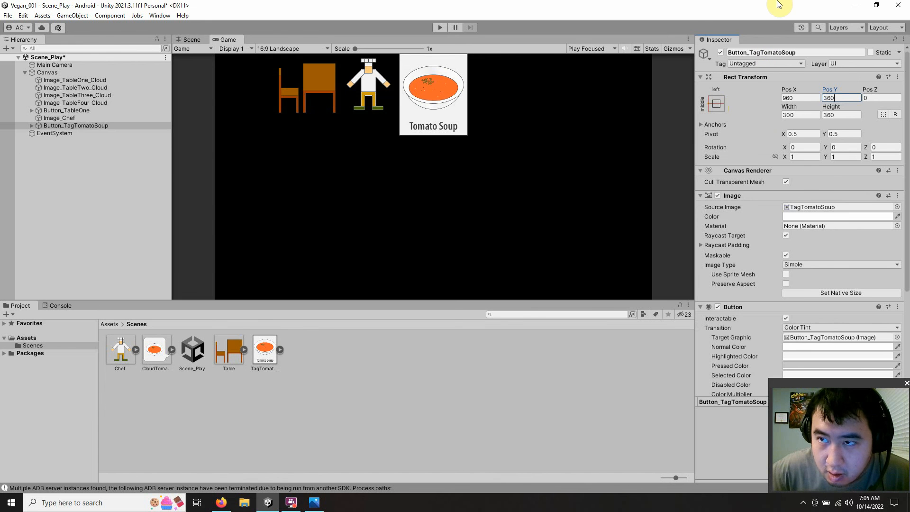
Step: Shrink the Unity window, consult the 16:9 sketch for the tag below the tomato soup, and maximize Unity again
left_click_drag(765, 7, 410, 28)
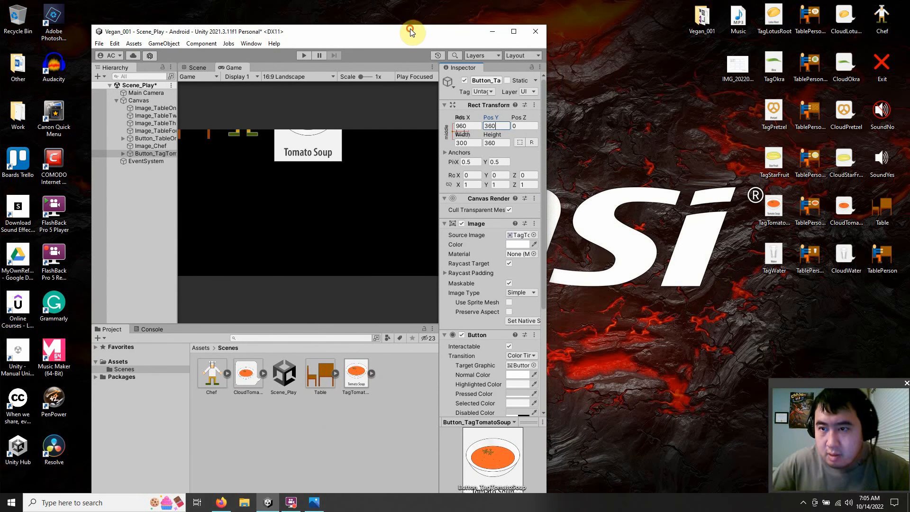
left_click(314, 502)
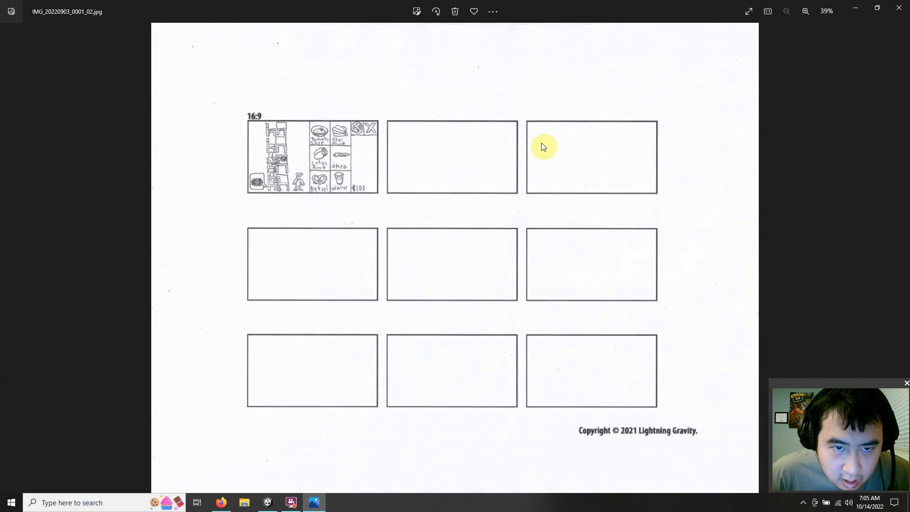
left_click(854, 8)
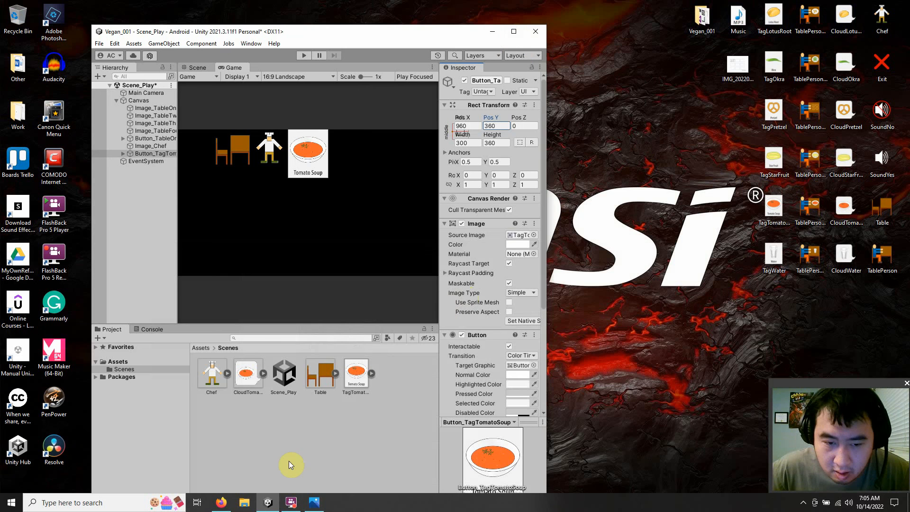
mouse_move(319, 507)
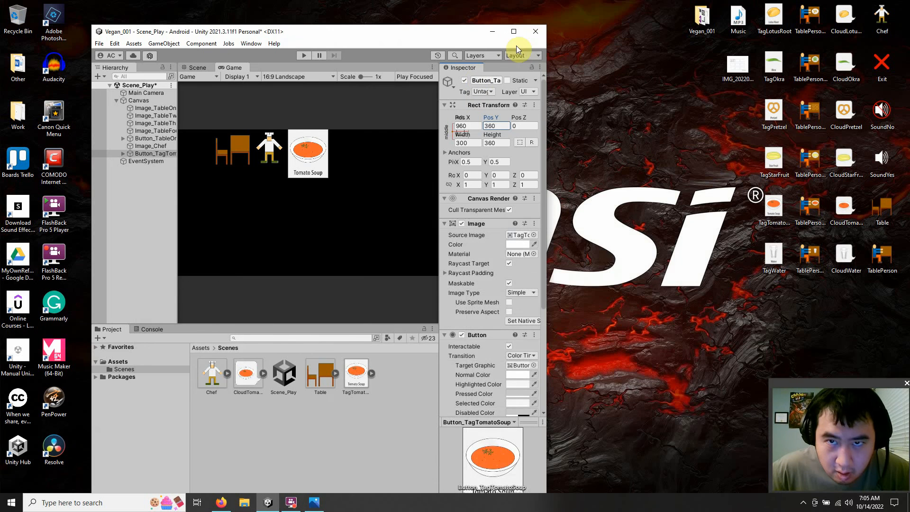
left_click(515, 31)
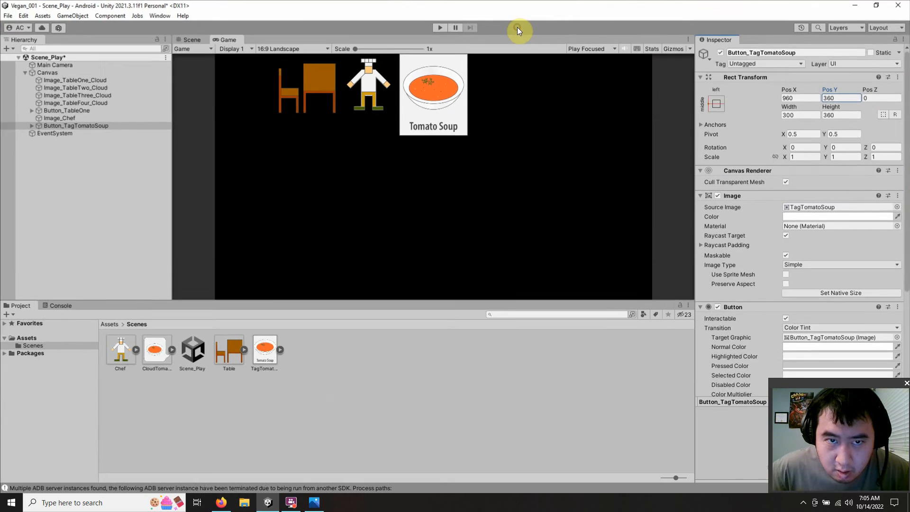
Step: Import the TagLotusRoot image from the desktop into the project's Scenes folder and bring Unity back to full size
left_click_drag(597, 6, 357, 33)
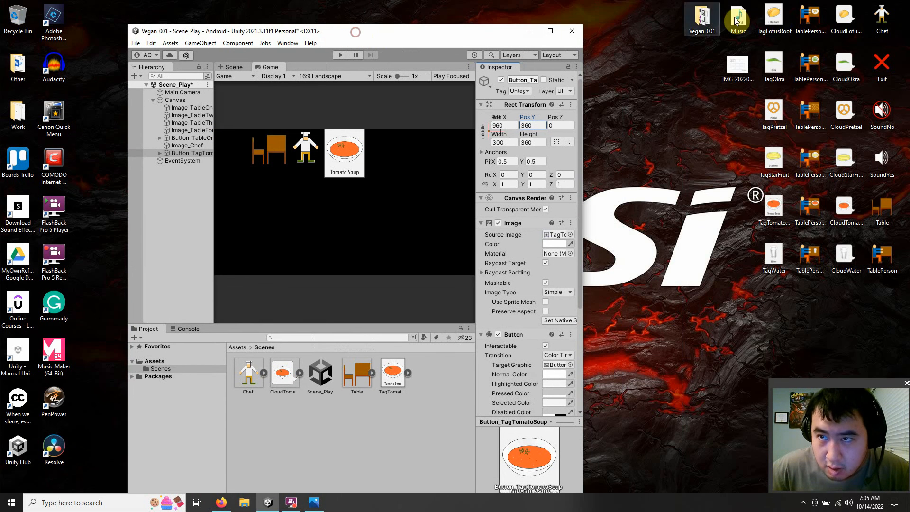
left_click_drag(774, 17, 433, 386)
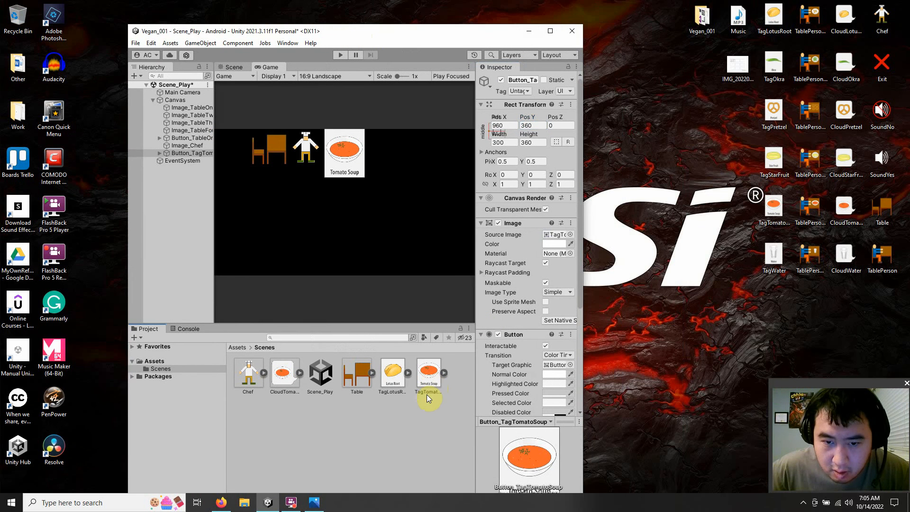
left_click(394, 425)
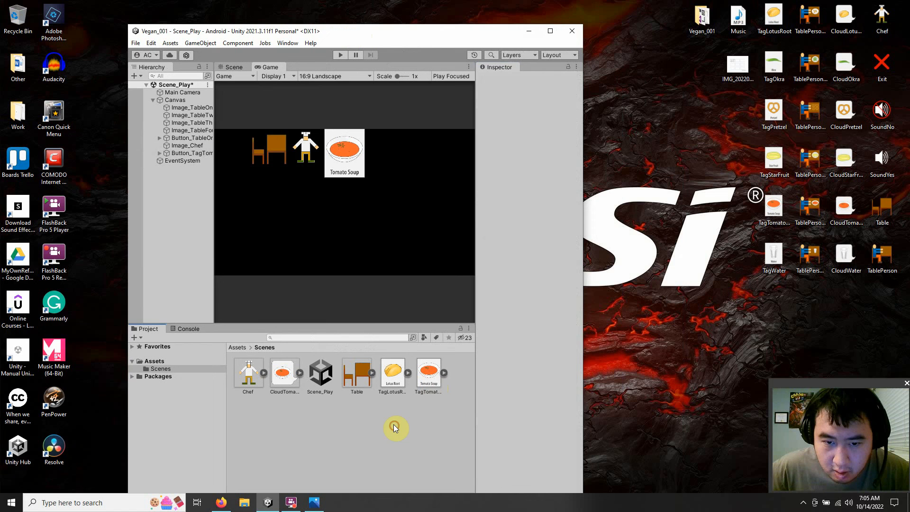
left_click(548, 34)
Step: Duplicate Button_TagTomatoSoup and rename the copy Button_TagLotusRoot
left_click(65, 127)
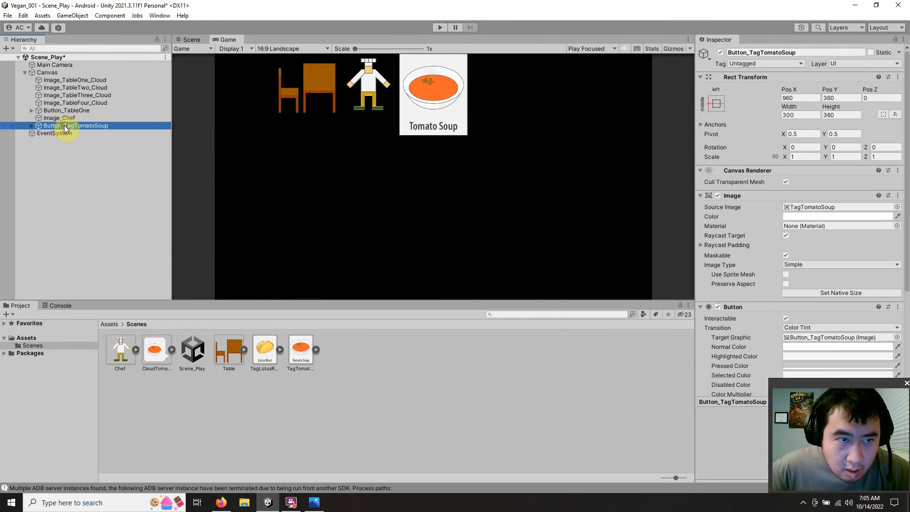
right_click(65, 127)
left_click(101, 185)
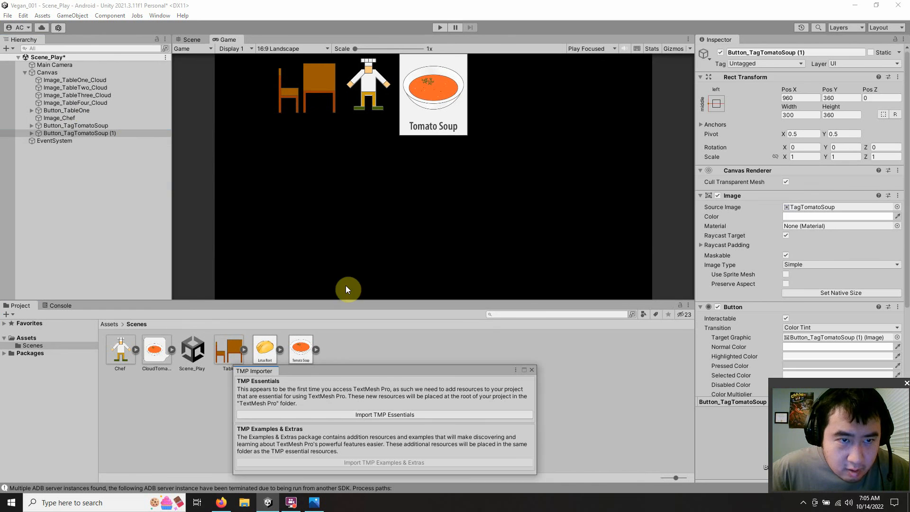
left_click(126, 133)
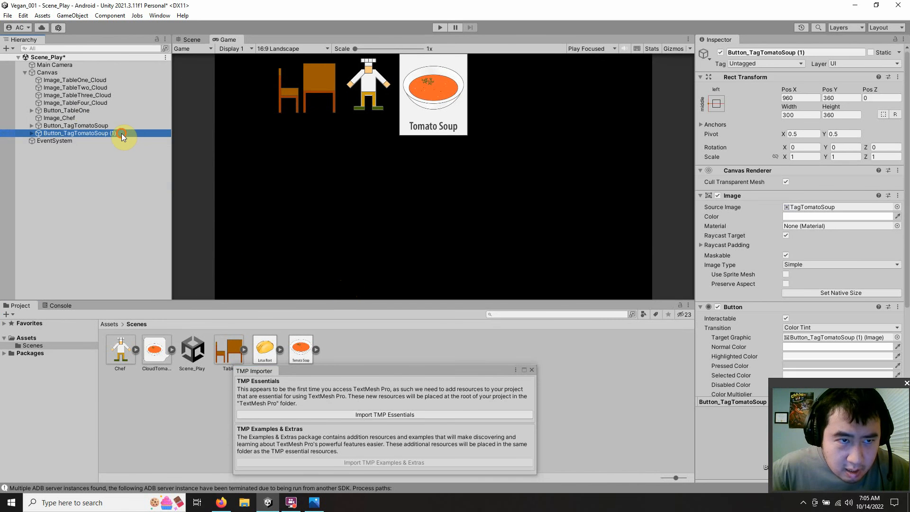
left_click(122, 133)
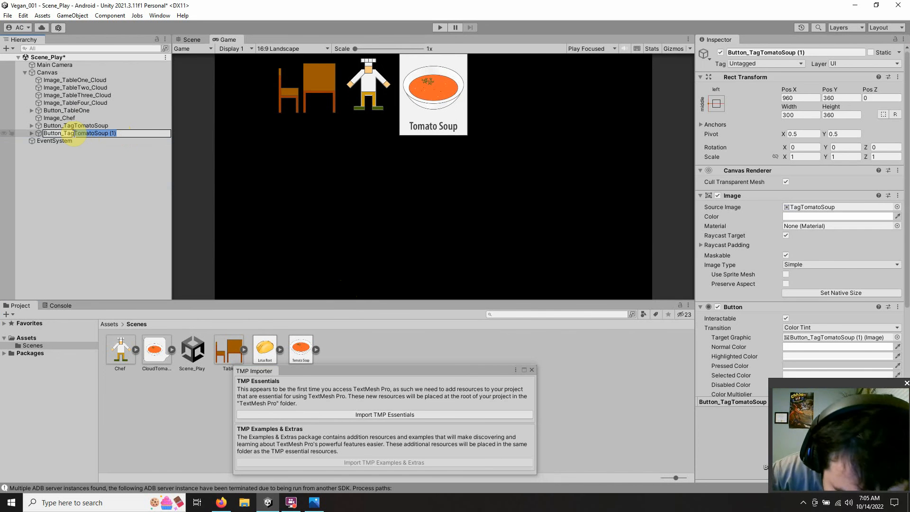
key("BackSpace")
type("Lotus")
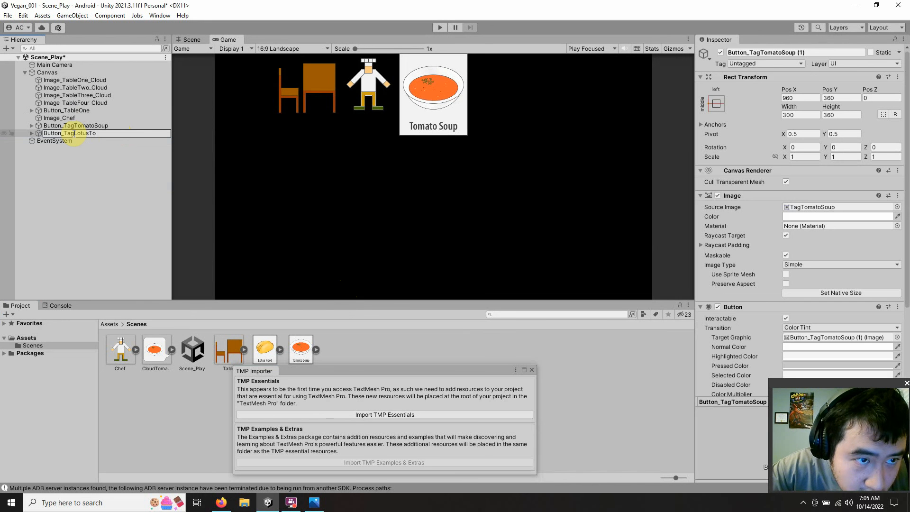
type("Root")
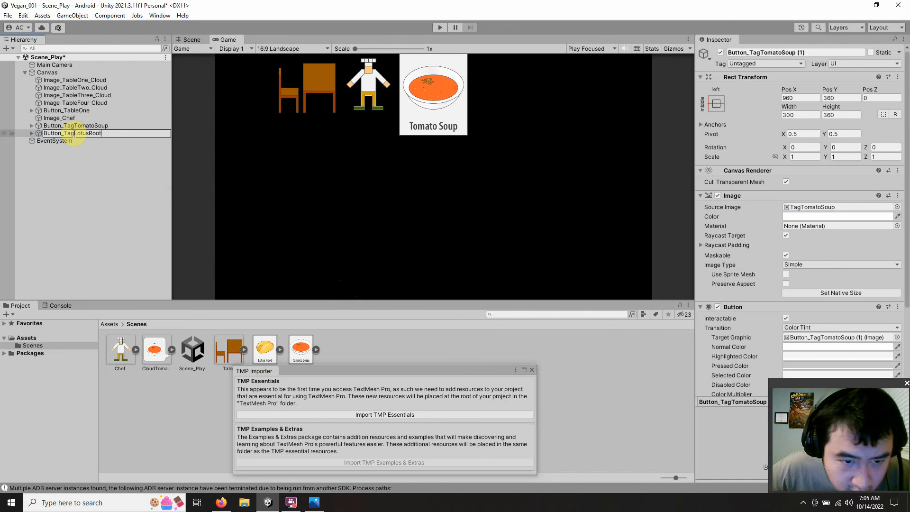
left_click(86, 189)
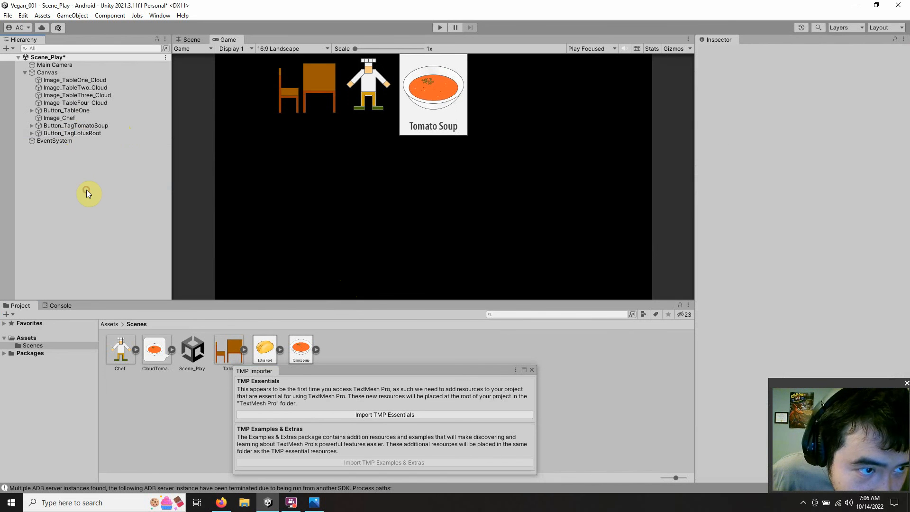
Step: Assign TagLotusRoot as the source image of Button_TagLotusRoot and dismiss the TMP Importer
left_click(90, 133)
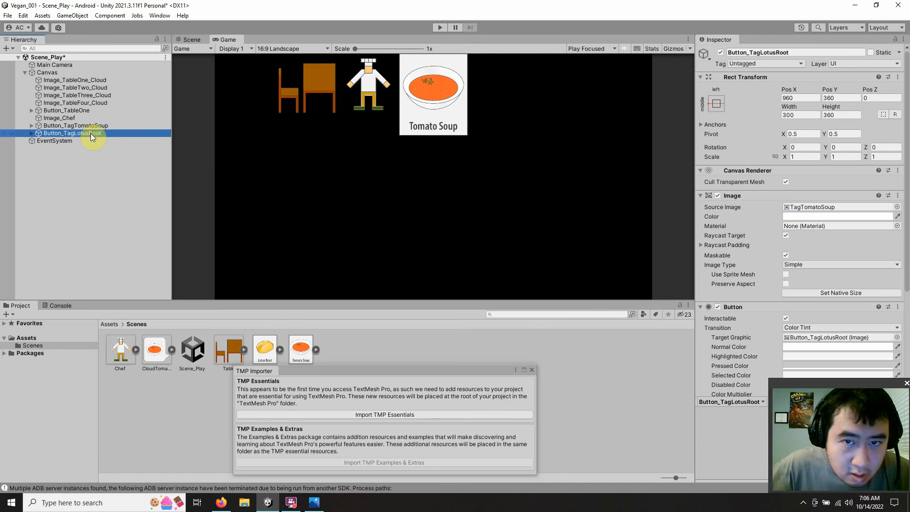
left_click_drag(269, 353, 847, 208)
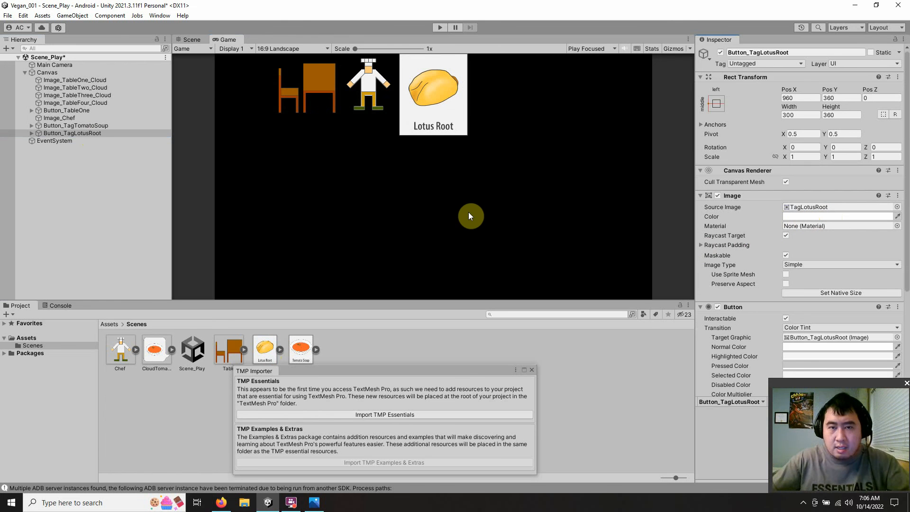
left_click(531, 370)
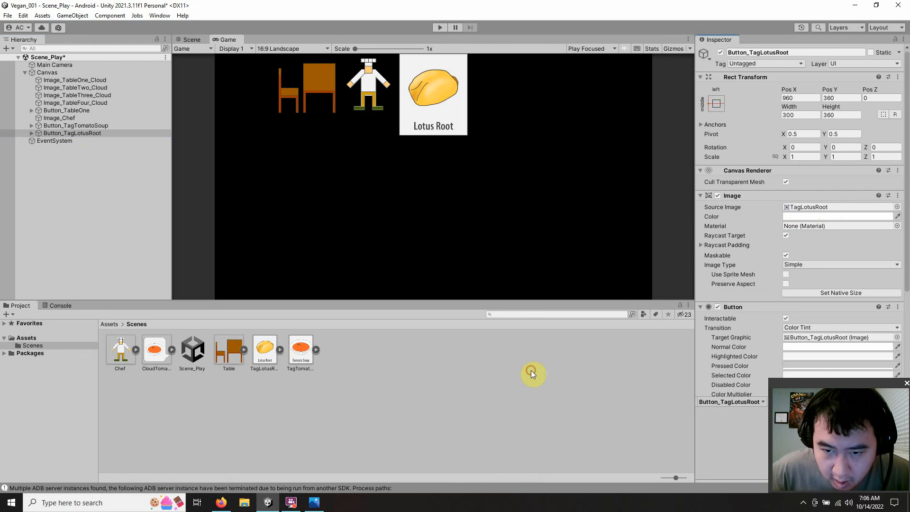
Step: Set the Pos Y of Button_TagLotusRoot to 0, then inspect the layout in the Scene view with nothing selected
left_click(834, 97)
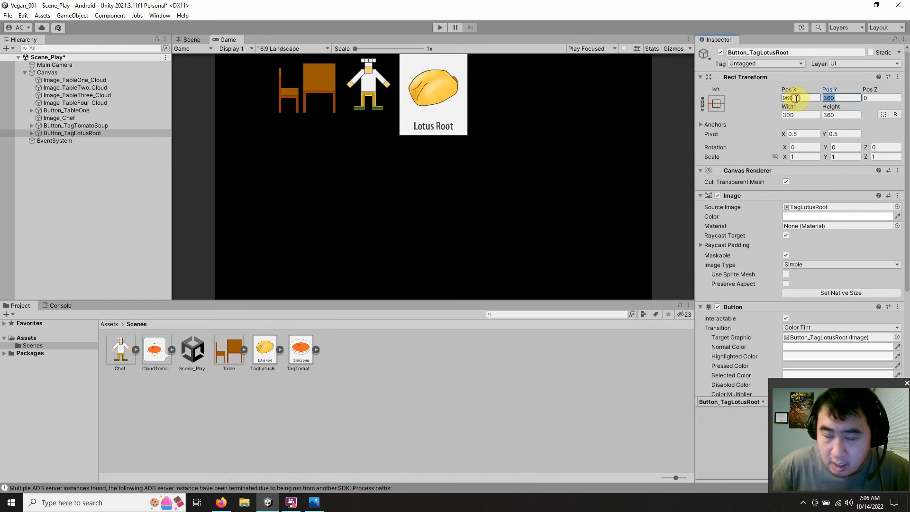
type("0")
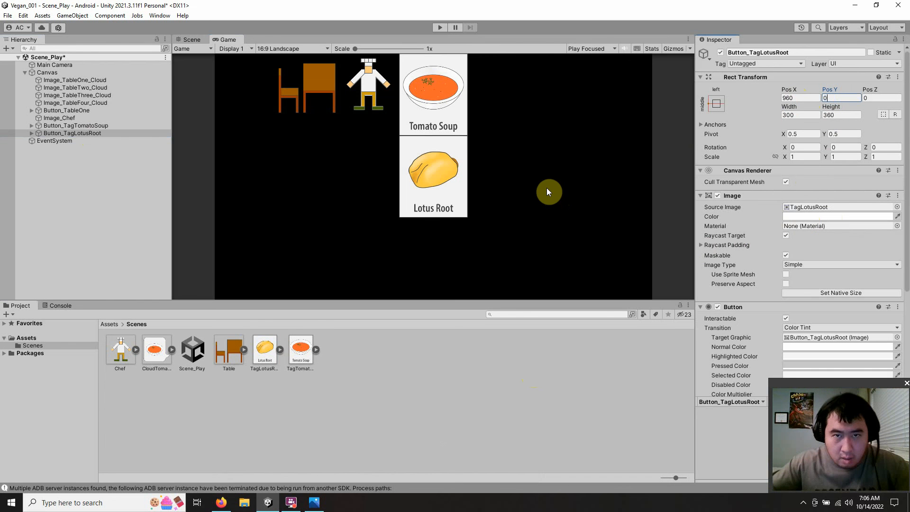
left_click(196, 41)
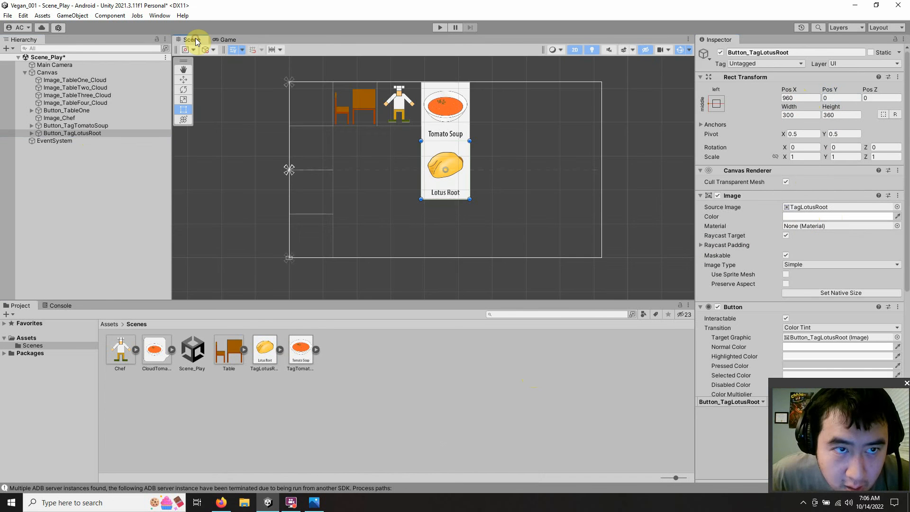
left_click(243, 134)
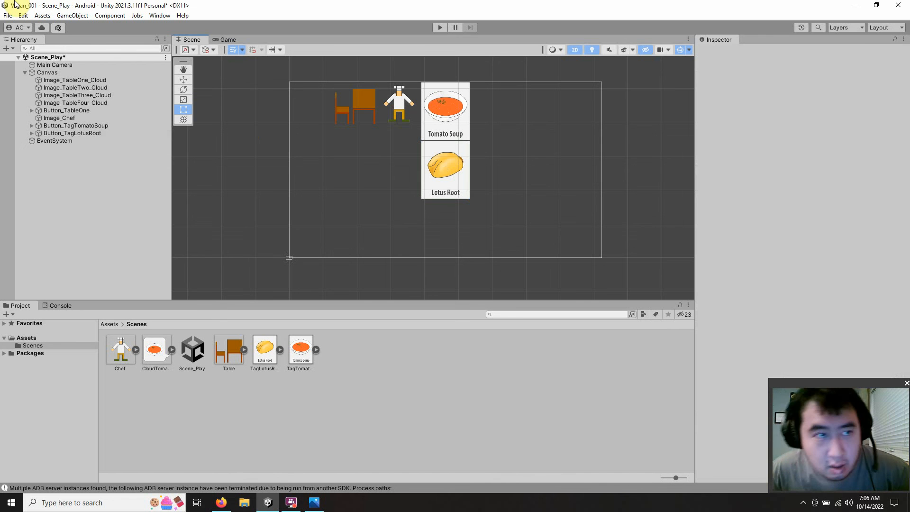
Step: Save the scene and consult the 16:9 sketch for the next food tag, returning to the maximized Unity window
left_click(8, 15)
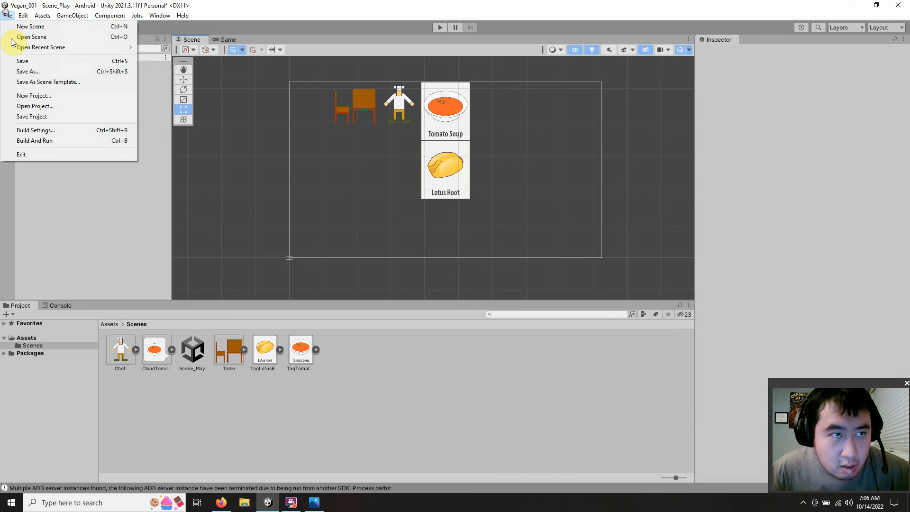
left_click(24, 60)
left_click_drag(661, 5, 350, 47)
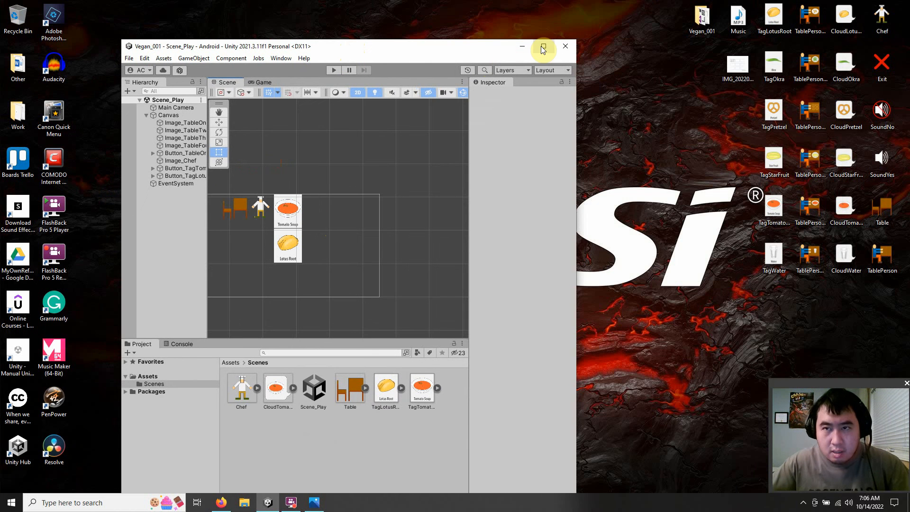
left_click(311, 505)
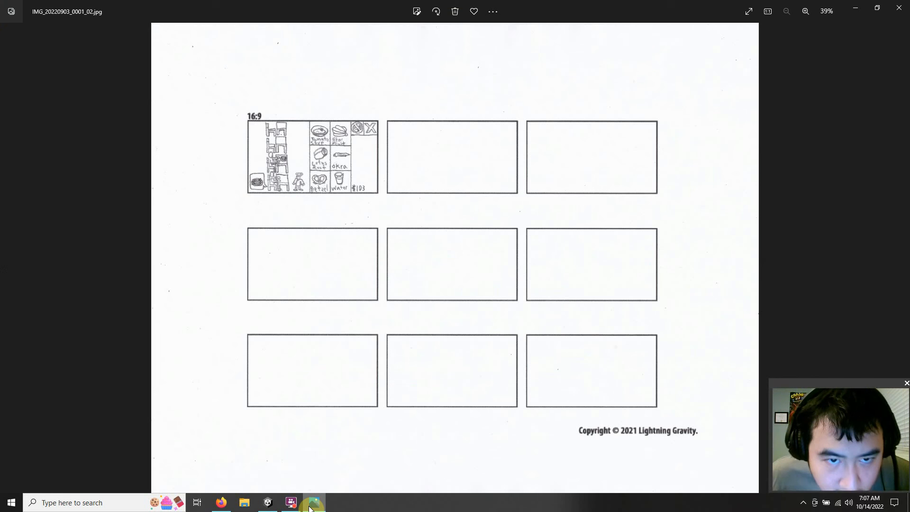
left_click(311, 505)
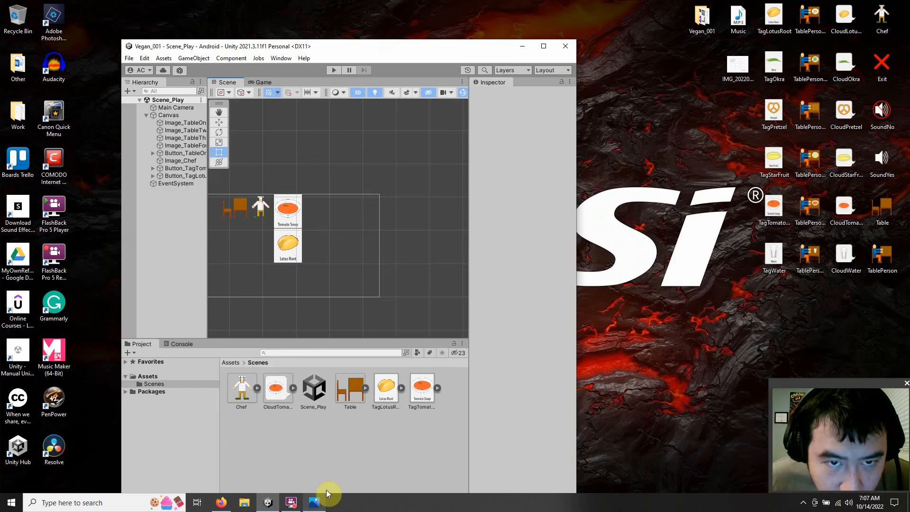
left_click(543, 46)
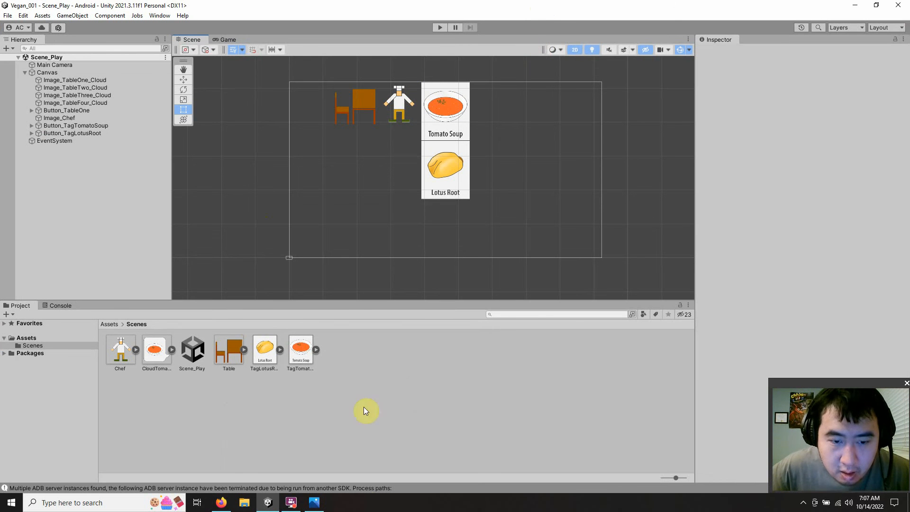
Step: Consult the 16:9 sketch, then add the TagStarFruit image from the desktop to the project's Scenes folder in Unity
left_click(314, 504)
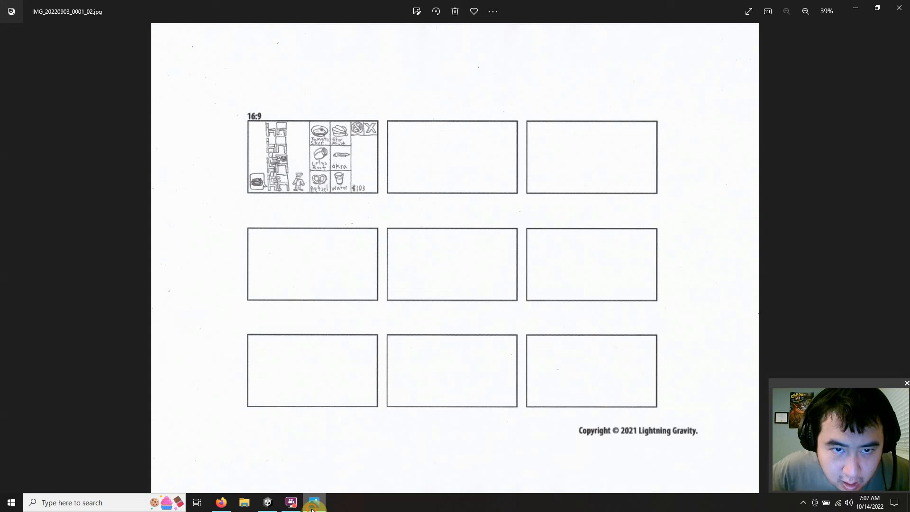
left_click(312, 508)
double_click(573, 8)
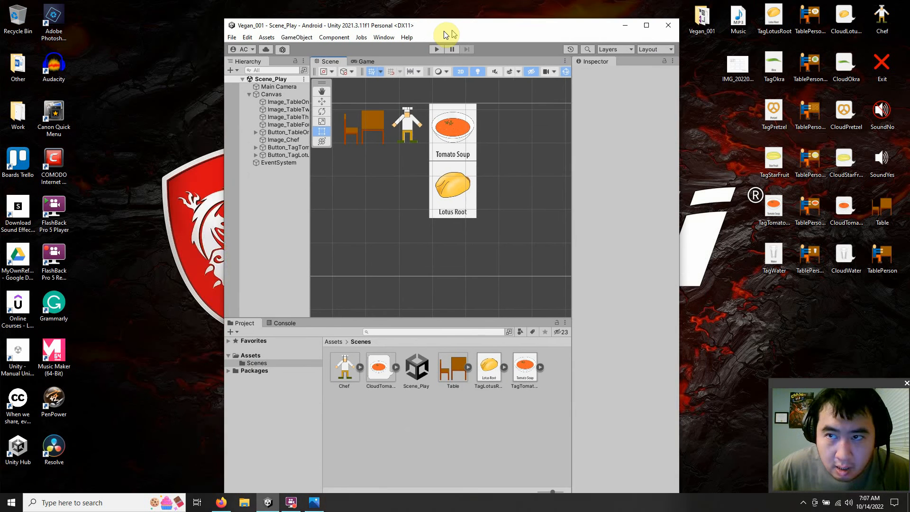
left_click_drag(446, 32, 395, 22)
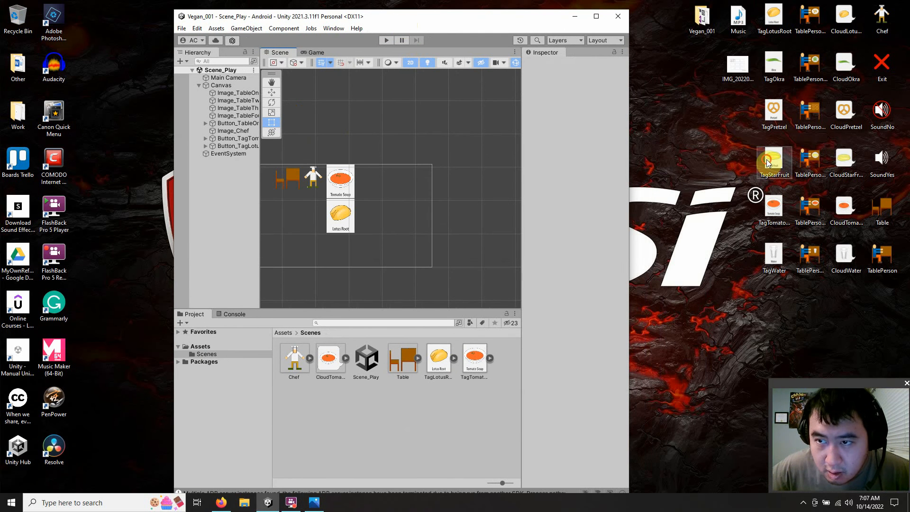
left_click_drag(768, 163, 497, 370)
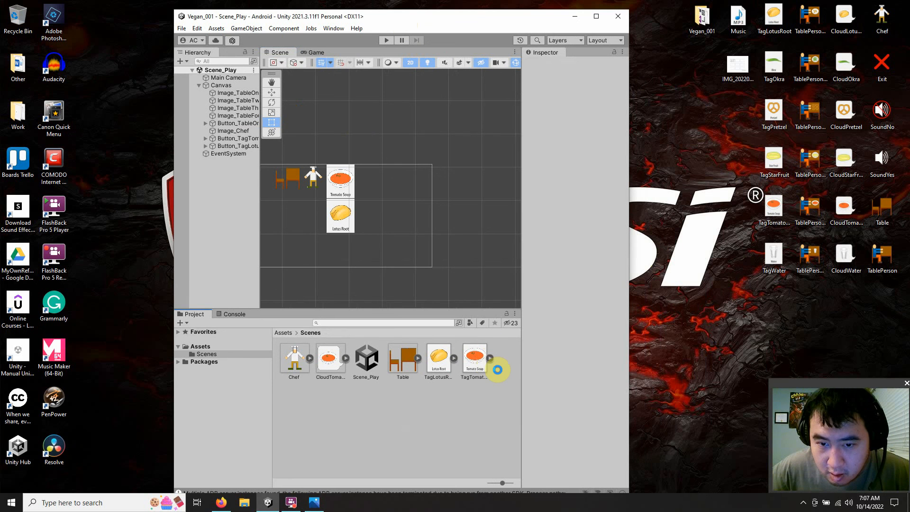
left_click(596, 18)
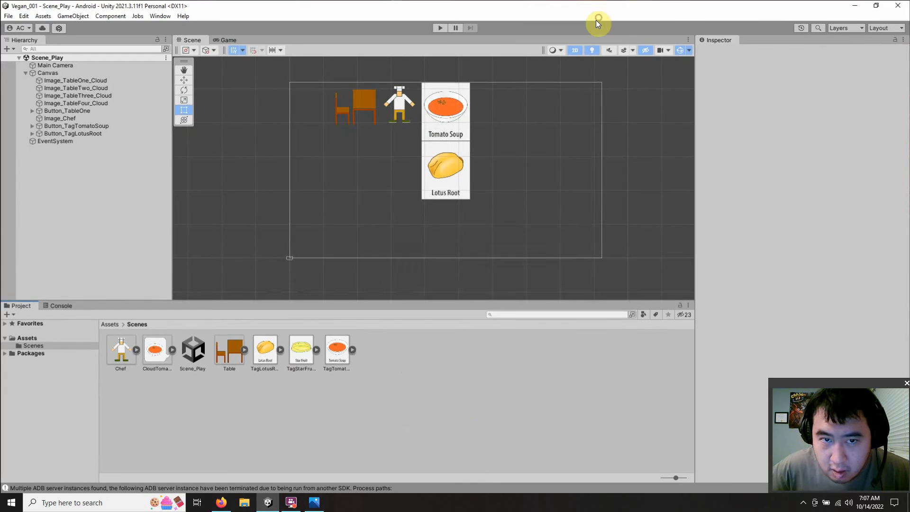
Step: Duplicate Button_TagTomatoSoup and rename the copy Button_TagStarFruit
left_click(101, 126)
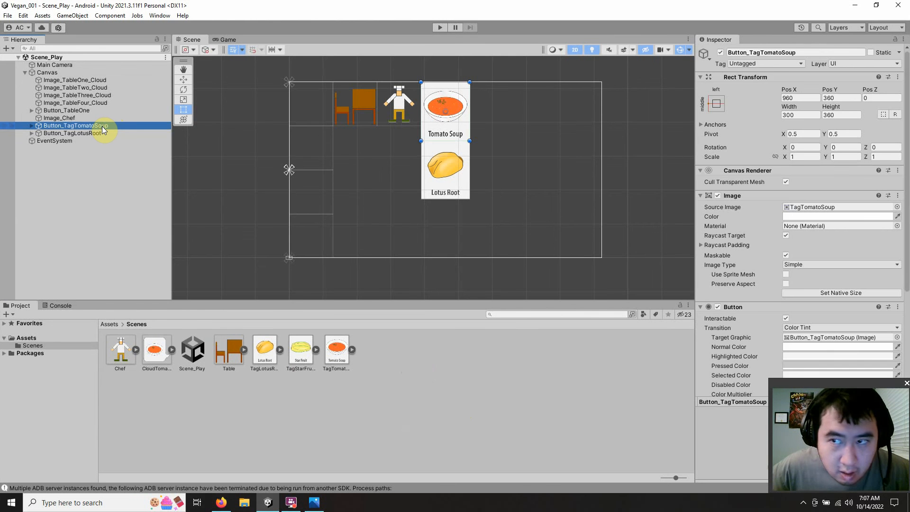
right_click(102, 126)
left_click(155, 189)
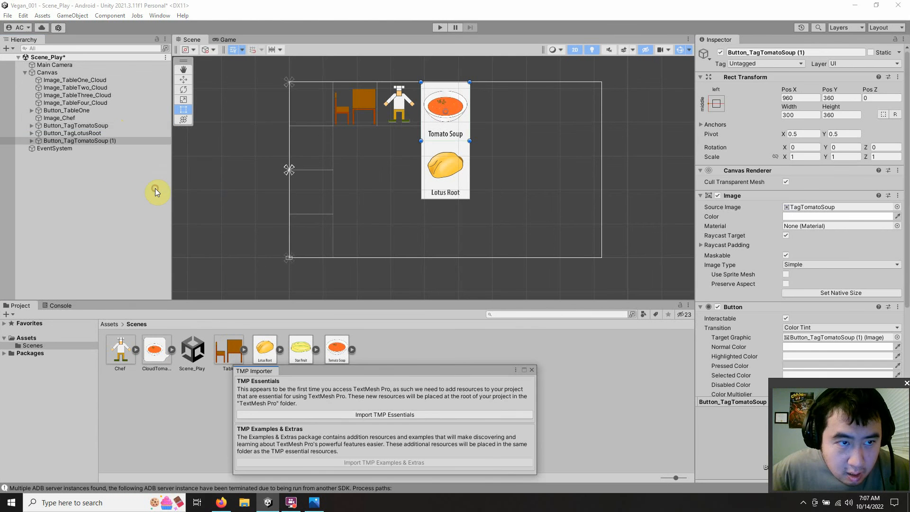
left_click(115, 144)
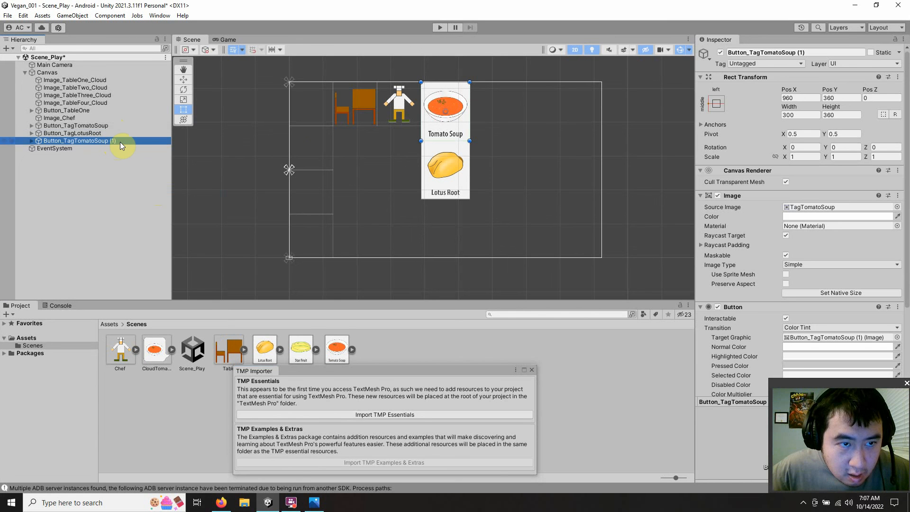
left_click(120, 142)
left_click_drag(120, 142, 85, 143)
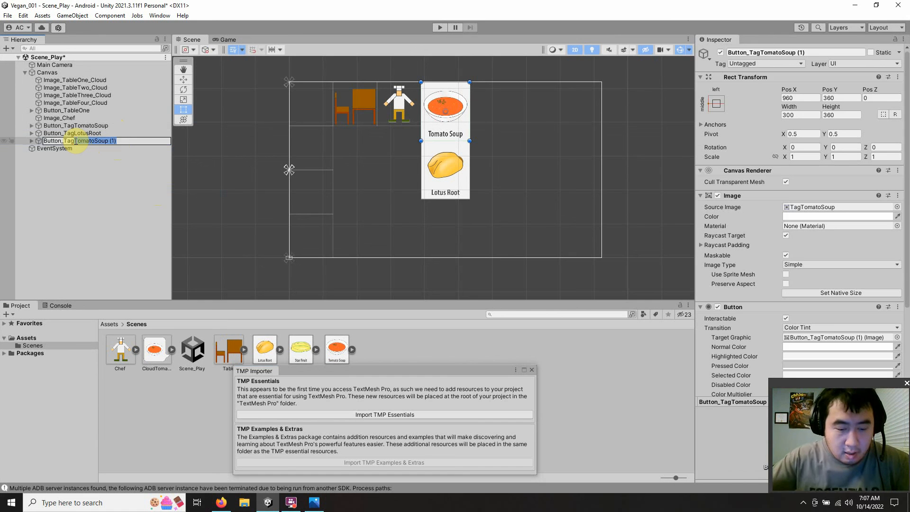
type("Star")
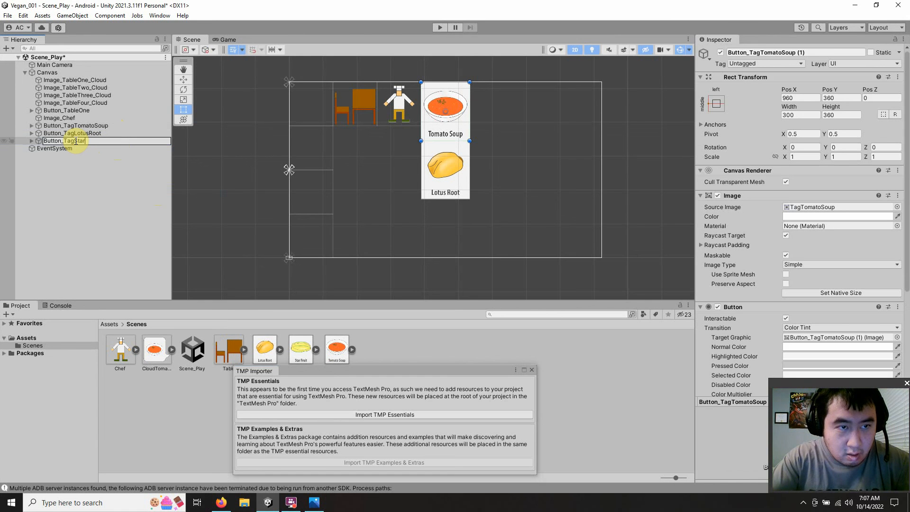
type("Frui")
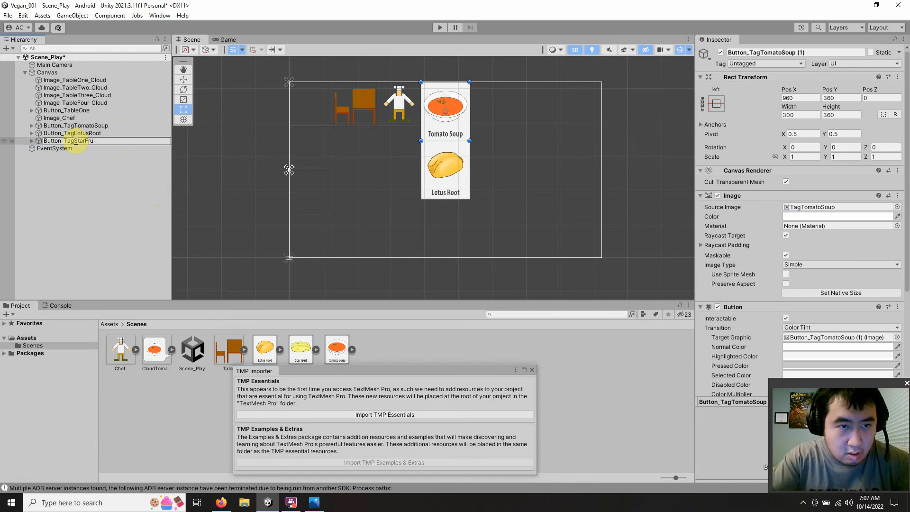
type("t")
key("Return")
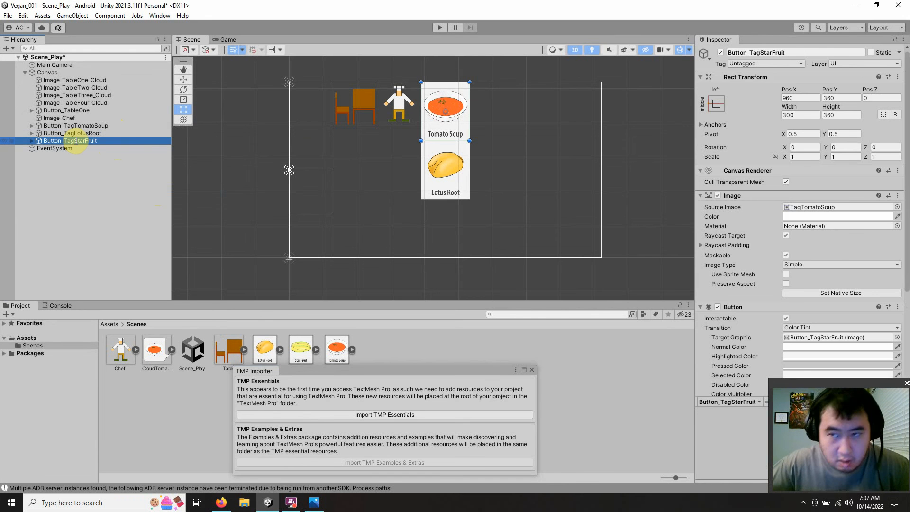
Step: Dismiss the TMP Importer and assign TagStarFruit as the source image of Button_TagStarFruit
left_click(532, 370)
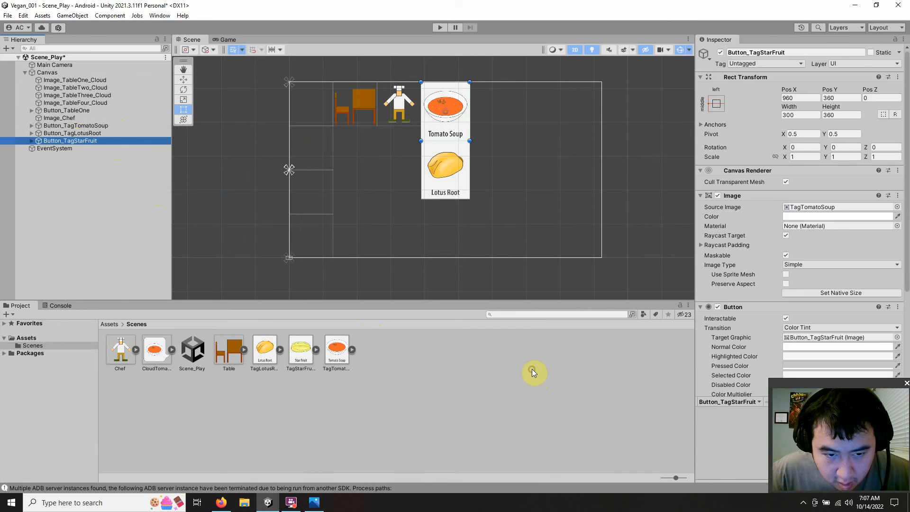
left_click_drag(303, 353, 812, 209)
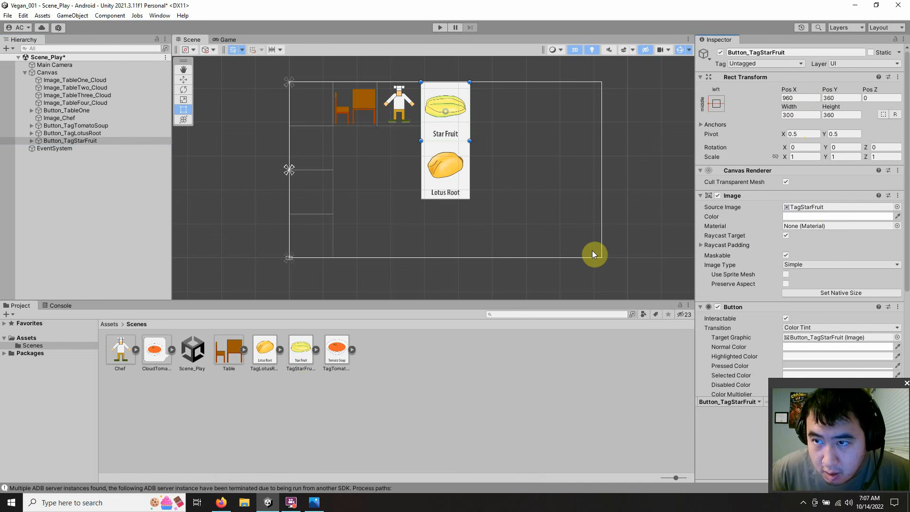
Step: Switch to the web calculator in Firefox and add the 360 tag height to the 960 horizontal position
left_click(221, 503)
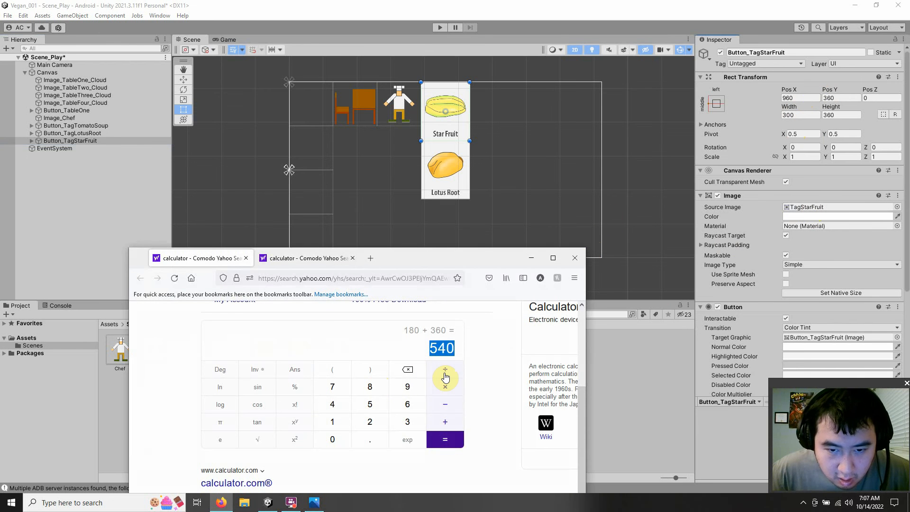
left_click(407, 387)
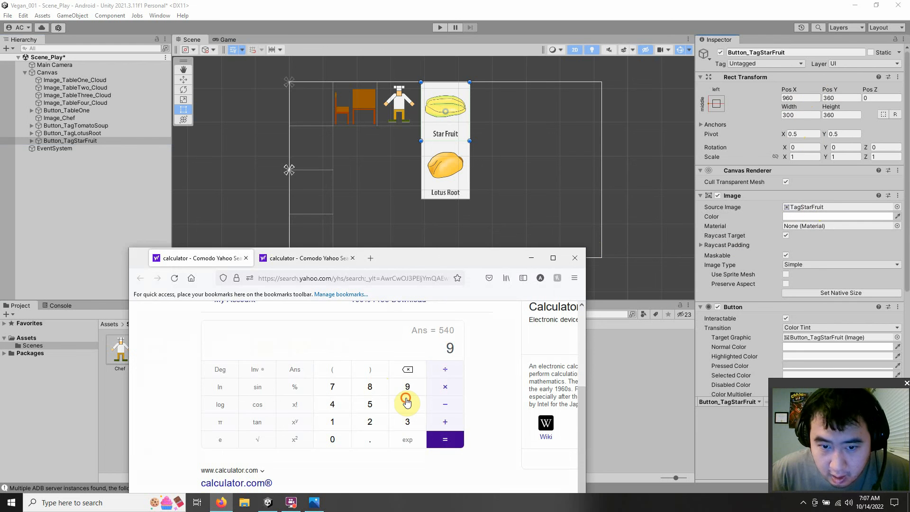
left_click(407, 404)
left_click(334, 440)
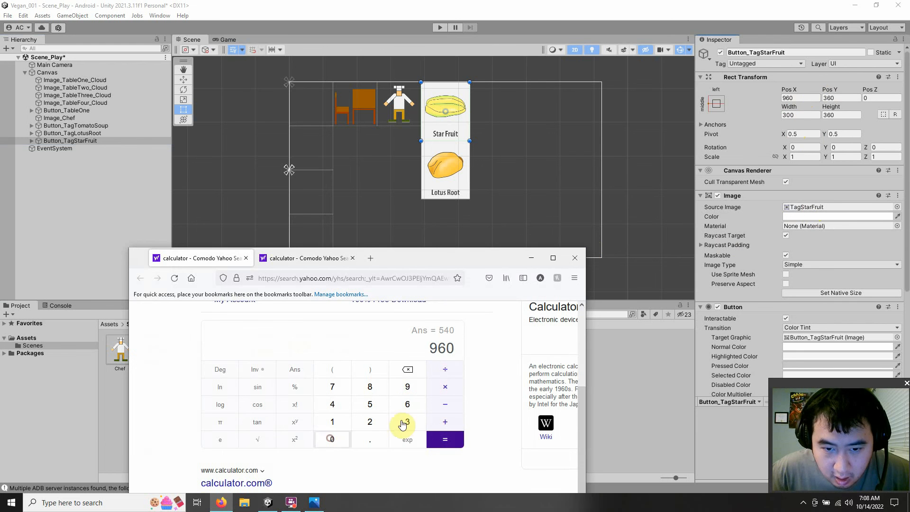
left_click(443, 422)
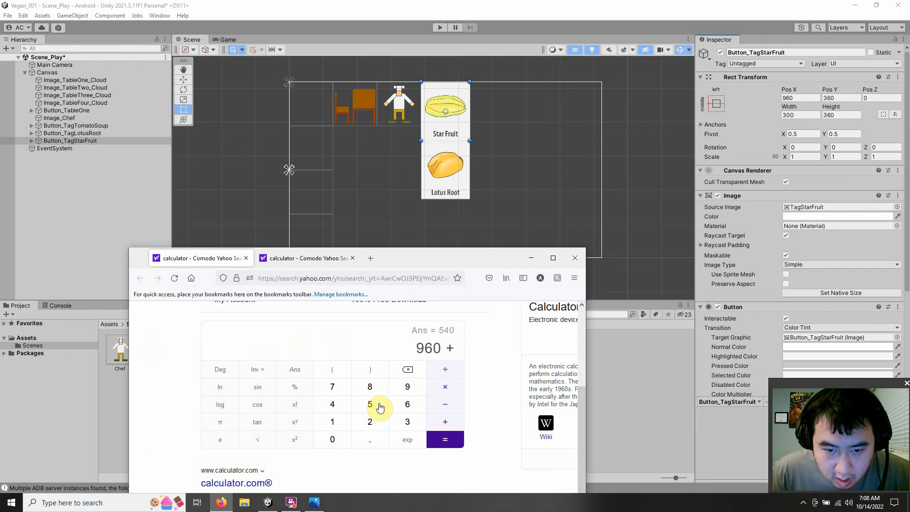
left_click(408, 424)
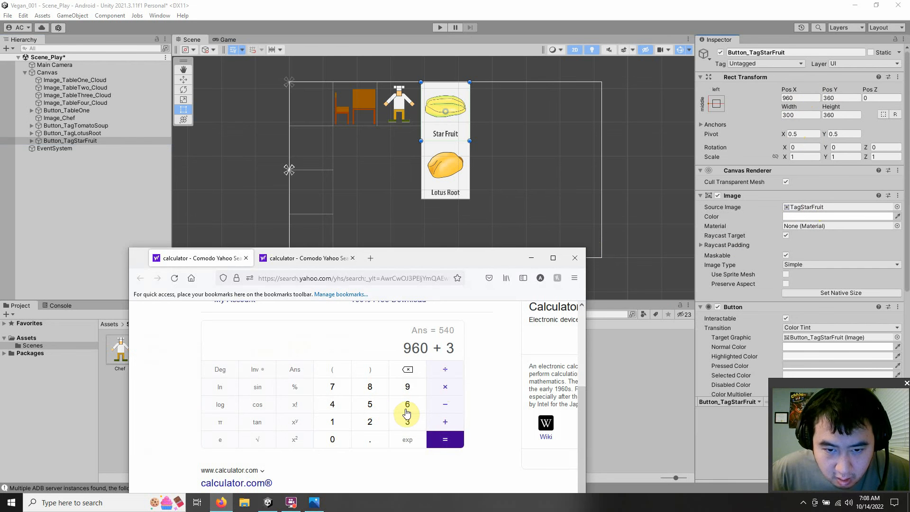
left_click(406, 406)
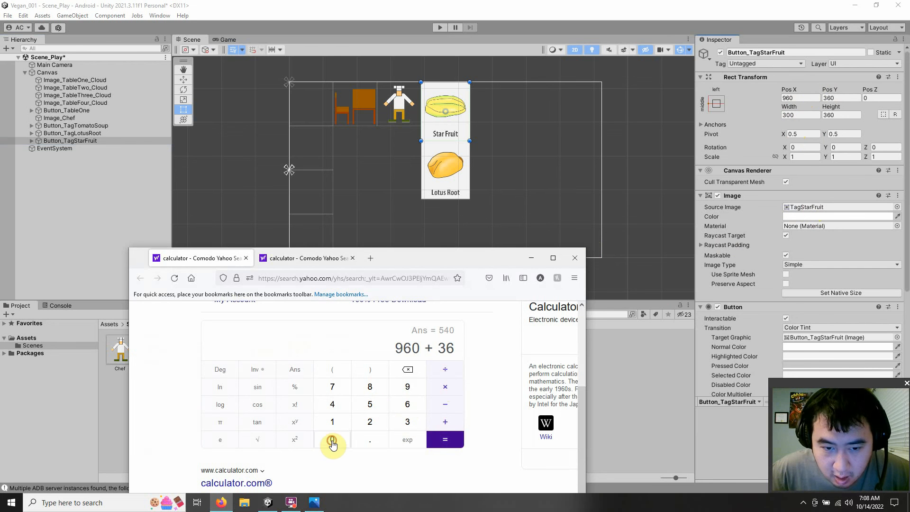
left_click(332, 441)
left_click(431, 442)
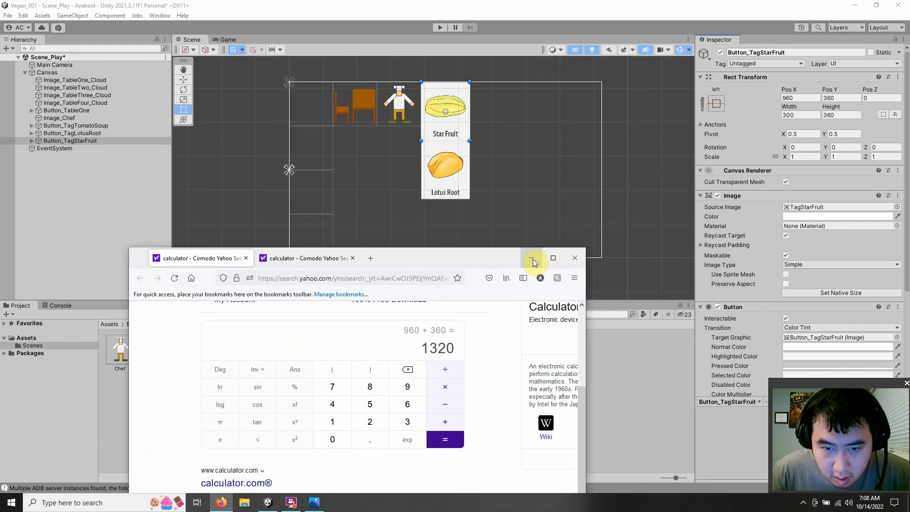
Step: Calculate 960 + 300 for the star fruit tag's horizontal position, then minimize the browser to return to Unity
left_click(406, 388)
left_click(401, 407)
left_click(334, 441)
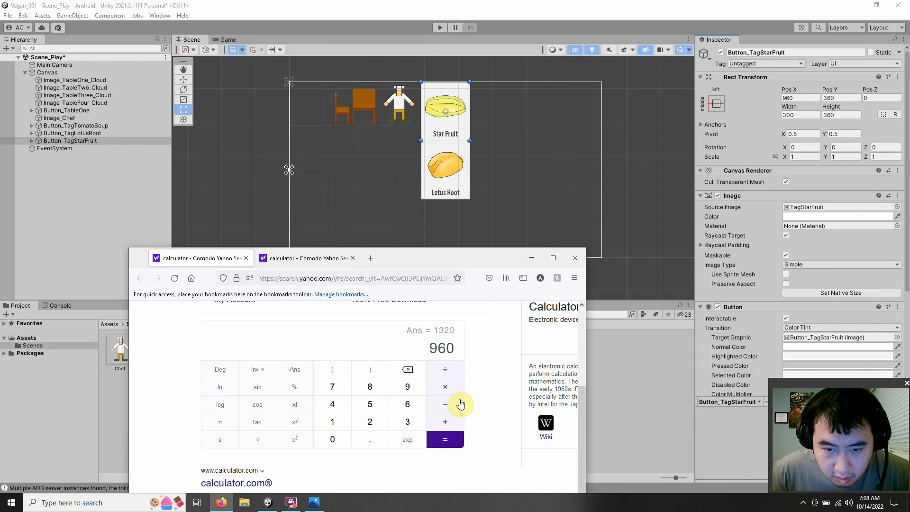
left_click(444, 422)
left_click(407, 421)
left_click(330, 441)
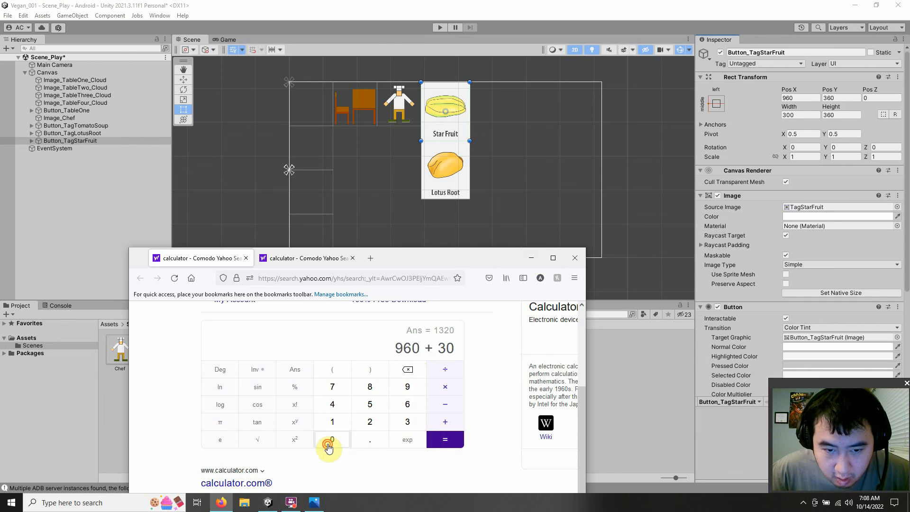
left_click(328, 447)
left_click(453, 439)
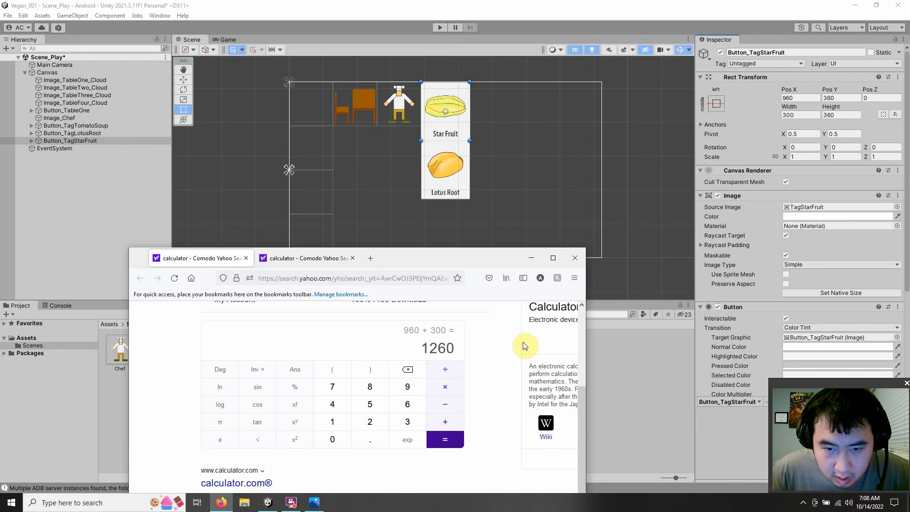
left_click(532, 258)
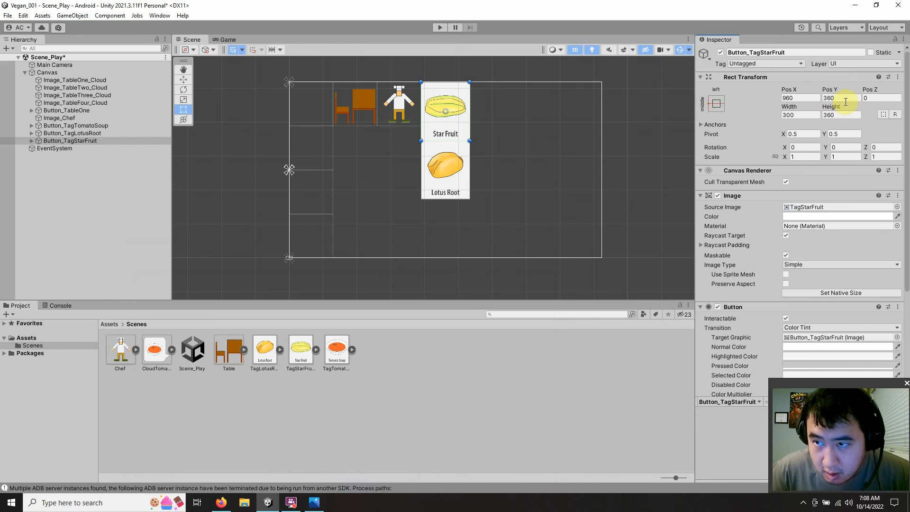
Step: Set the Pos X of Button_TagStarFruit to 1260, deselect it and save the scene
left_click(801, 97)
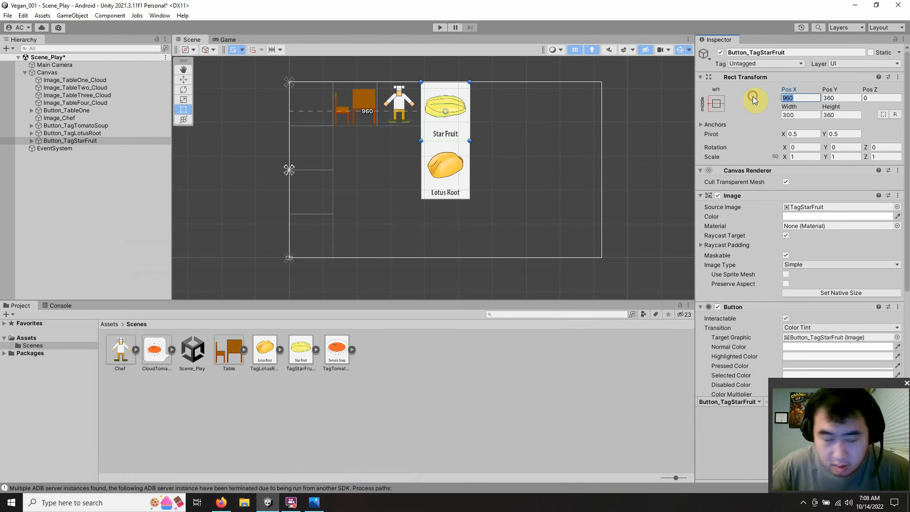
type("126")
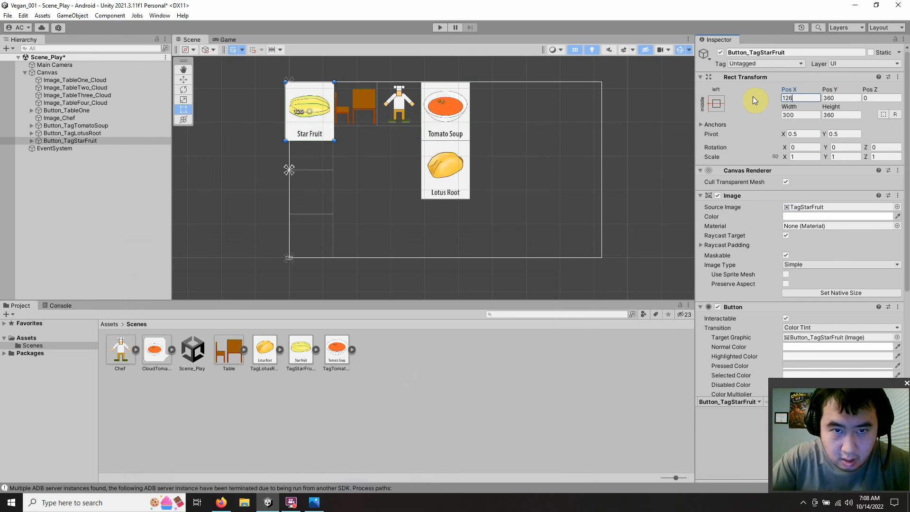
type("0")
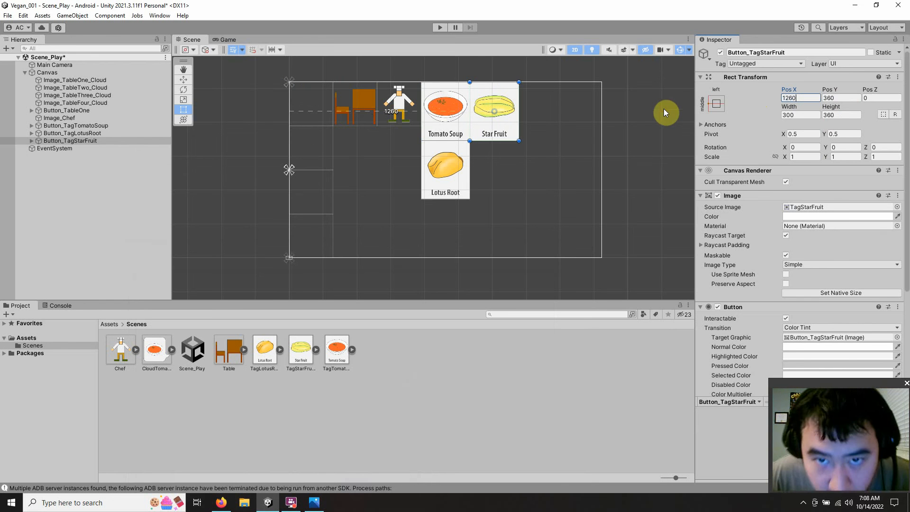
left_click(634, 157)
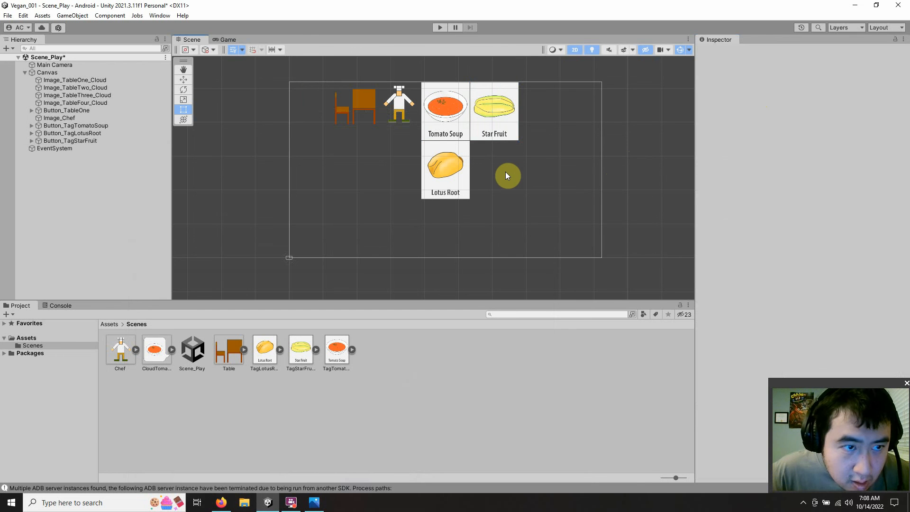
left_click(8, 15)
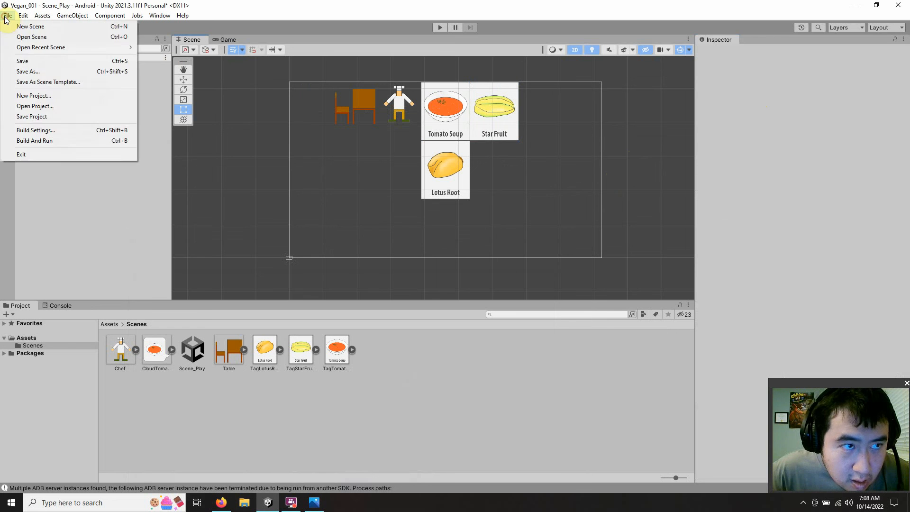
left_click(19, 64)
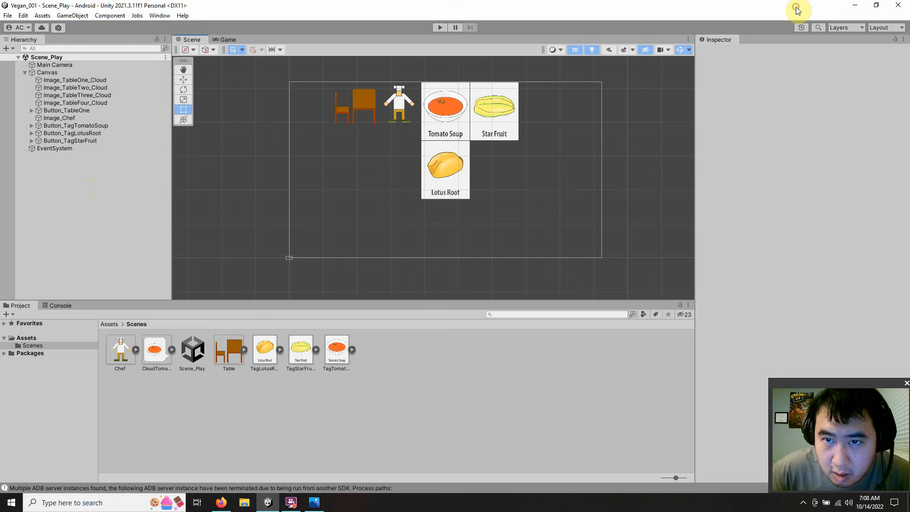
Step: Check the 16:9 sketch for the food tag that follows star fruit, then return to the maximized Unity window
left_click_drag(798, 10, 439, 64)
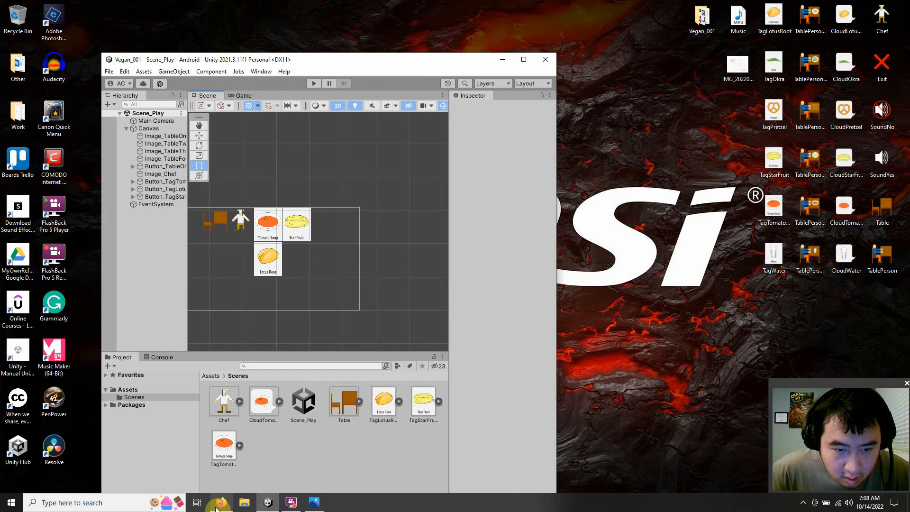
left_click(311, 504)
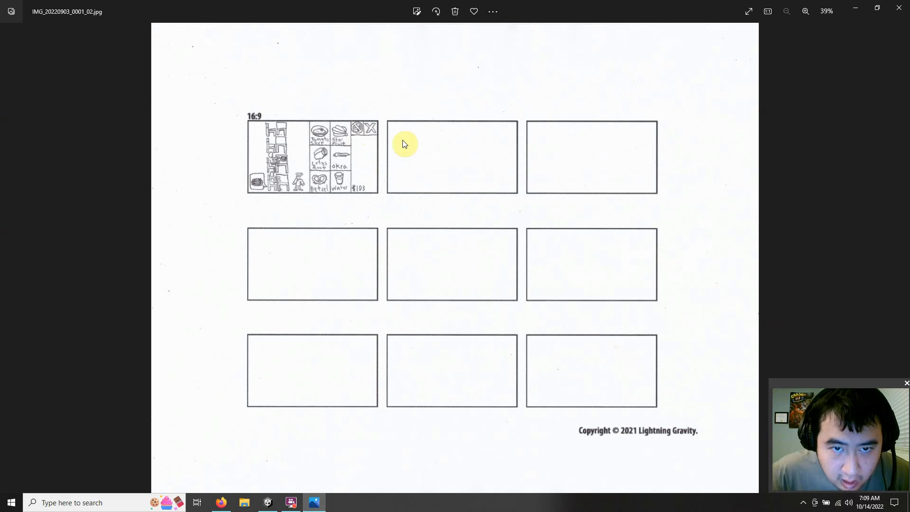
left_click(850, 11)
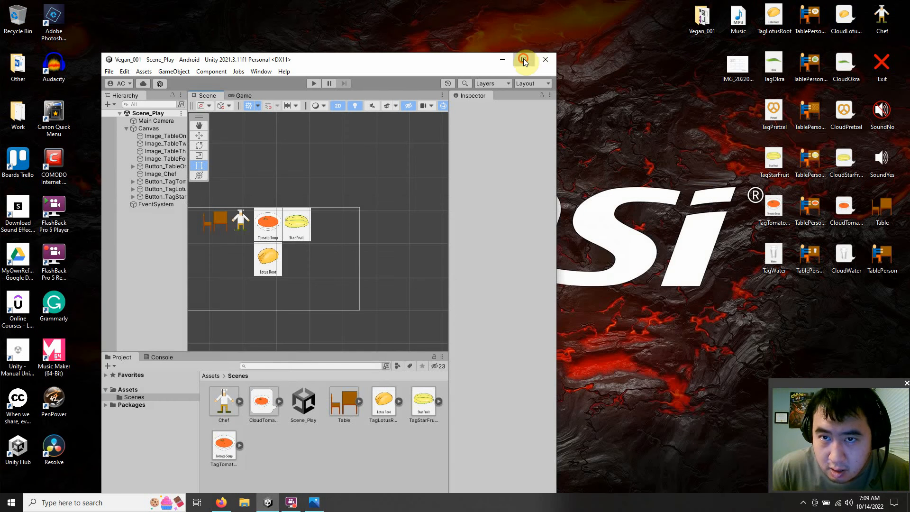
left_click(523, 58)
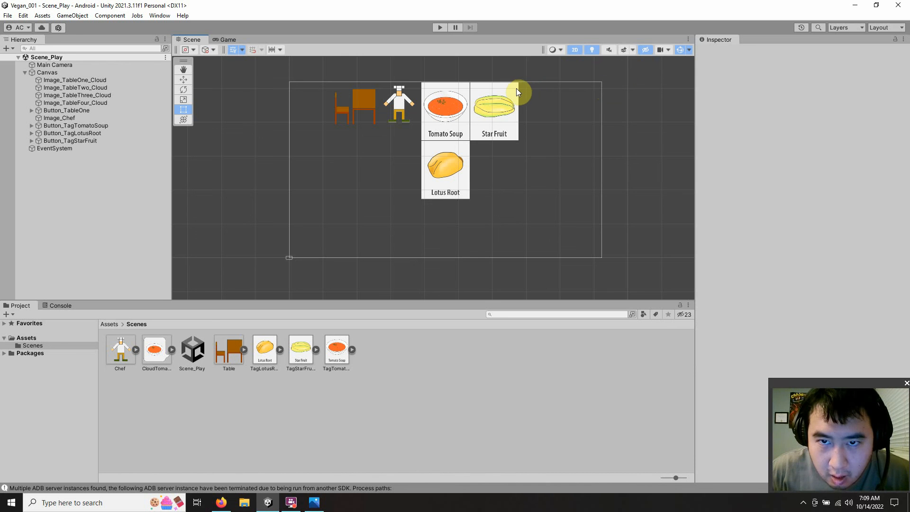
Step: Select Button_TagStarFruit and calculate 1260 + 150 in the Firefox calculator to find the tag's outer edge
left_click(81, 140)
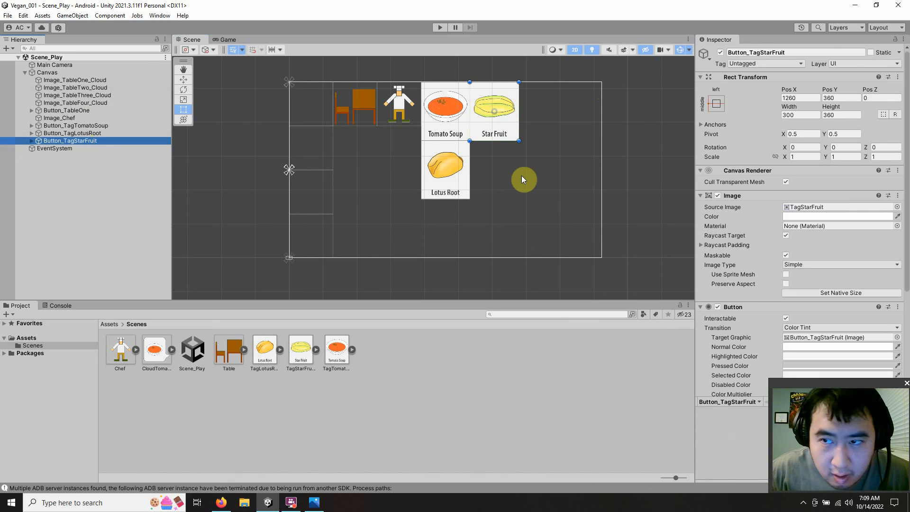
left_click(221, 503)
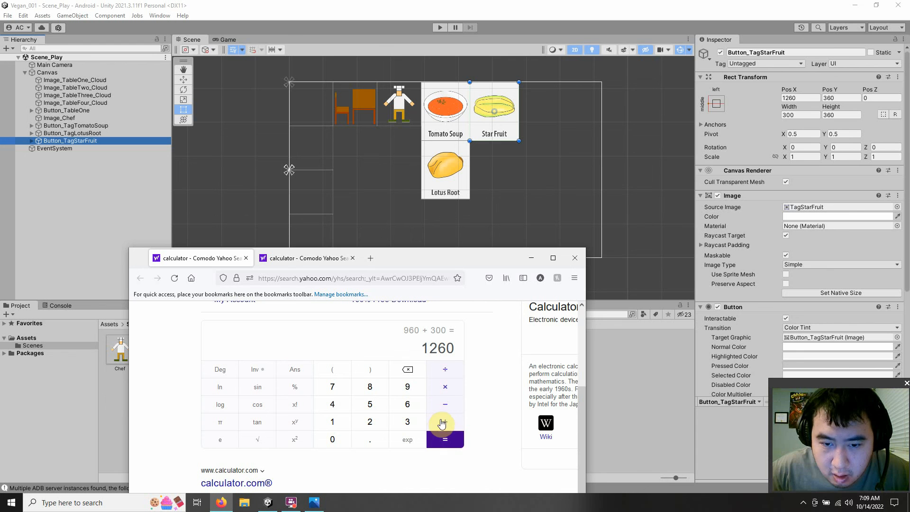
left_click(439, 426)
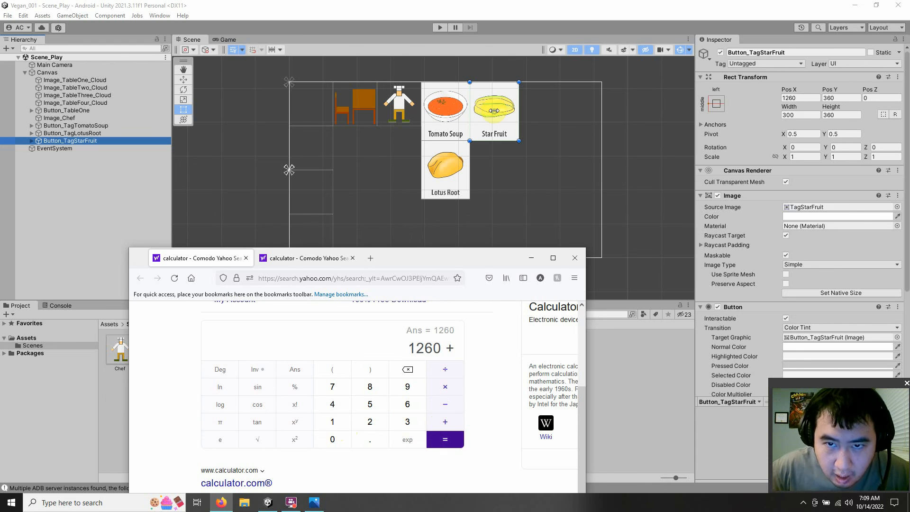
left_click(341, 421)
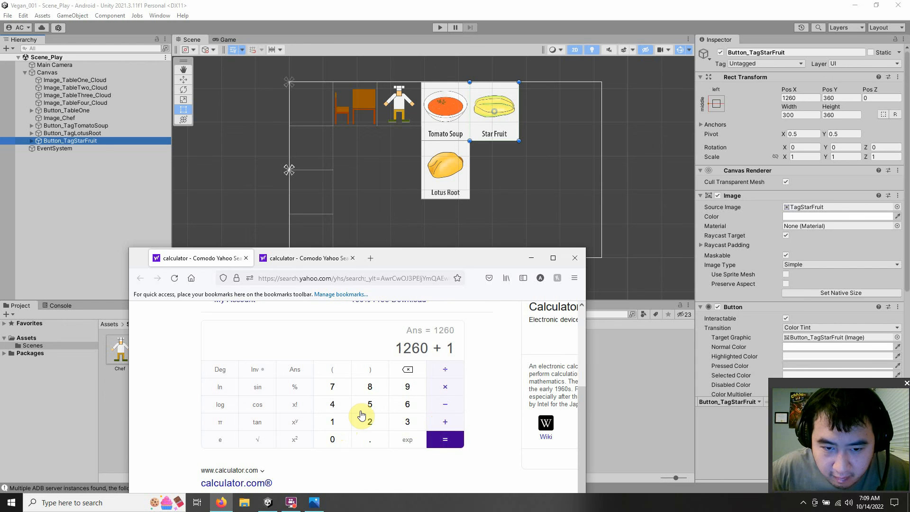
left_click(365, 406)
left_click(333, 439)
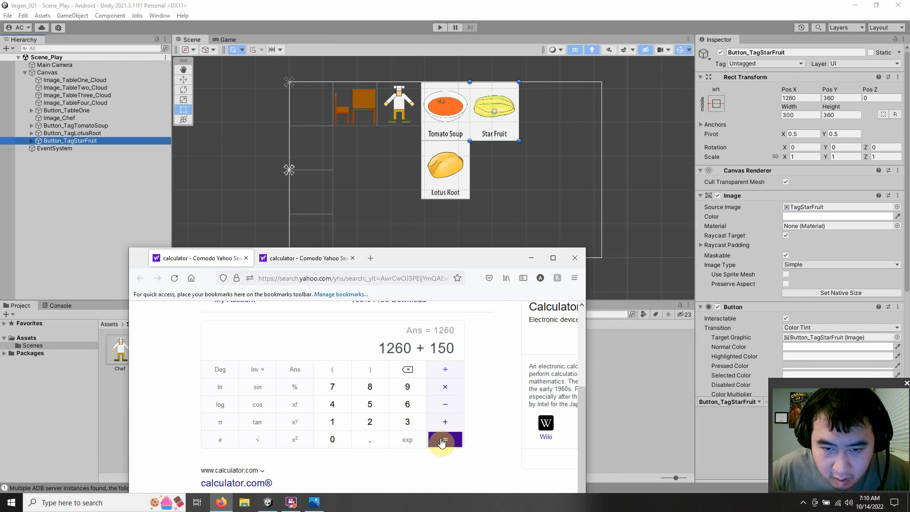
left_click(442, 441)
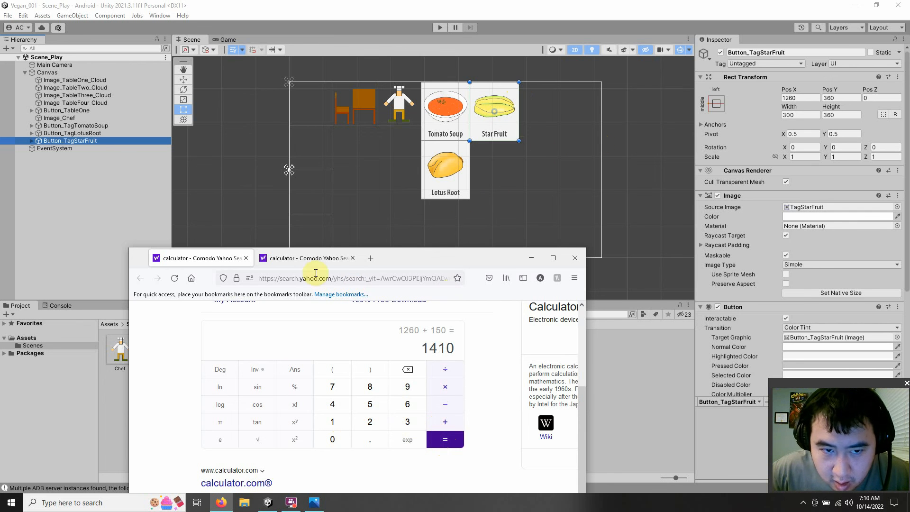
Step: Subtract 1410 from 1080 in the second browser calculator
left_click(309, 258)
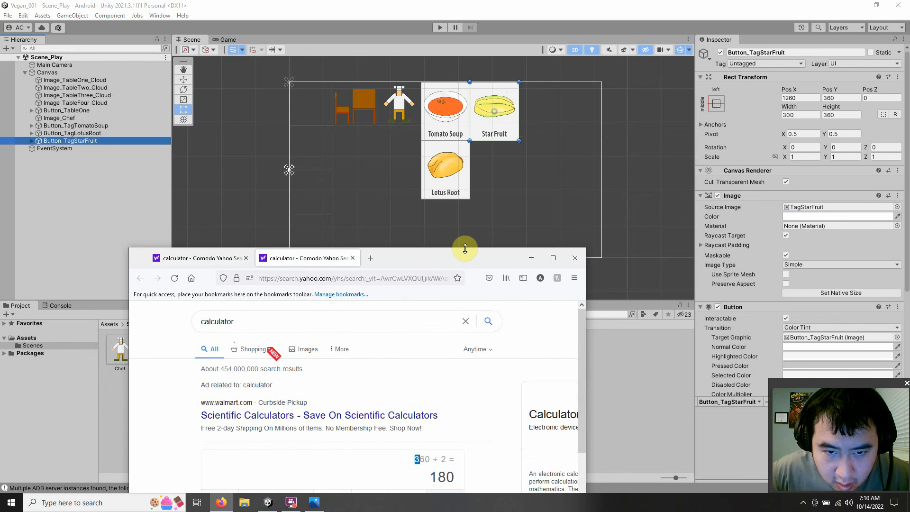
left_click_drag(463, 251, 428, 76)
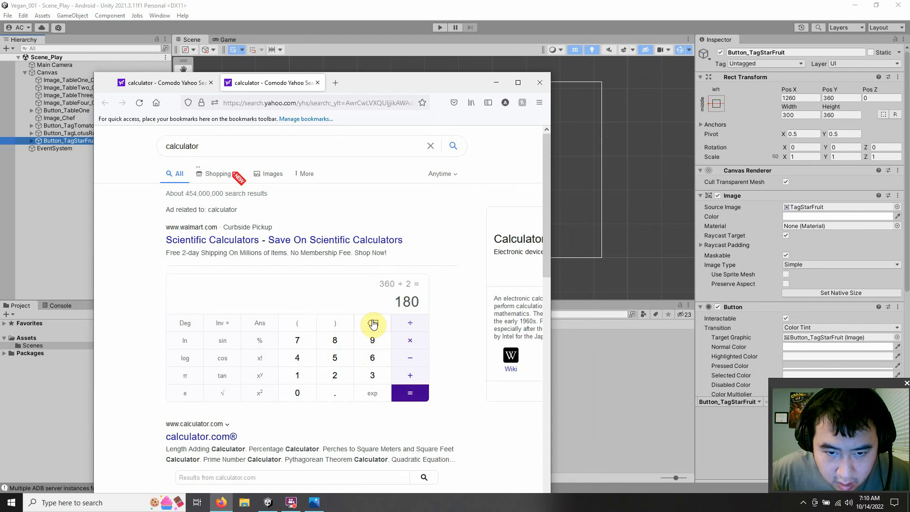
left_click(373, 323)
left_click(299, 375)
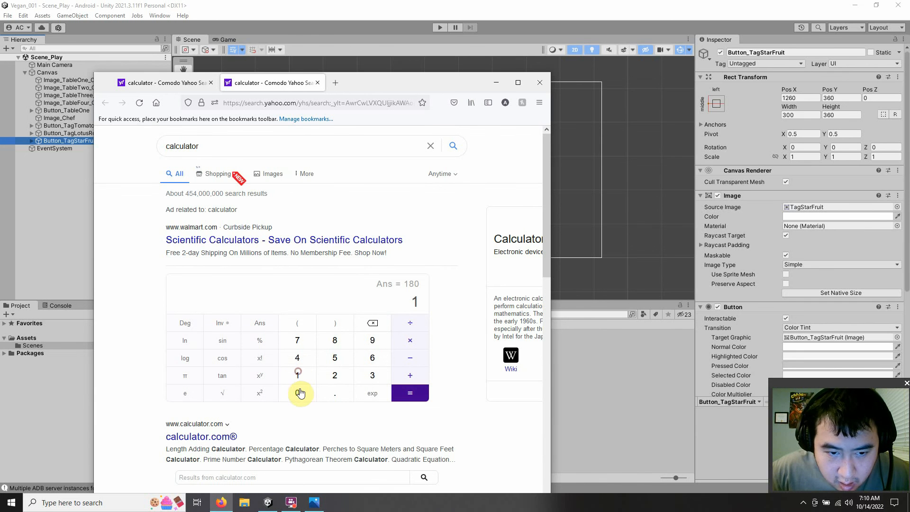
left_click(299, 392)
left_click(335, 341)
left_click(298, 393)
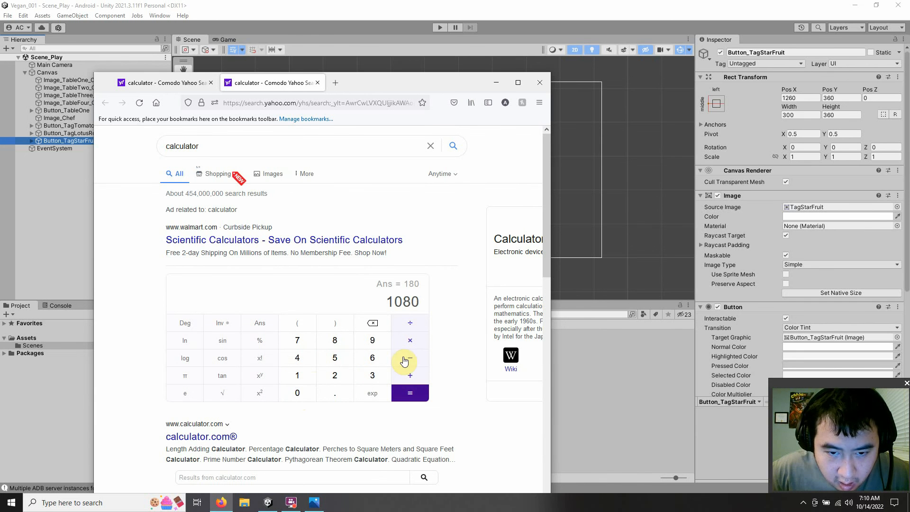
left_click(410, 358)
left_click(161, 83)
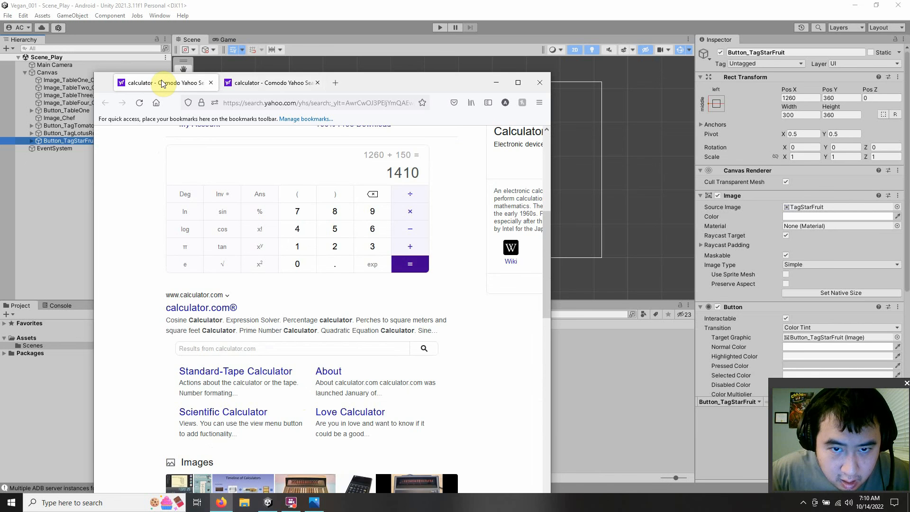
left_click(254, 83)
left_click(297, 371)
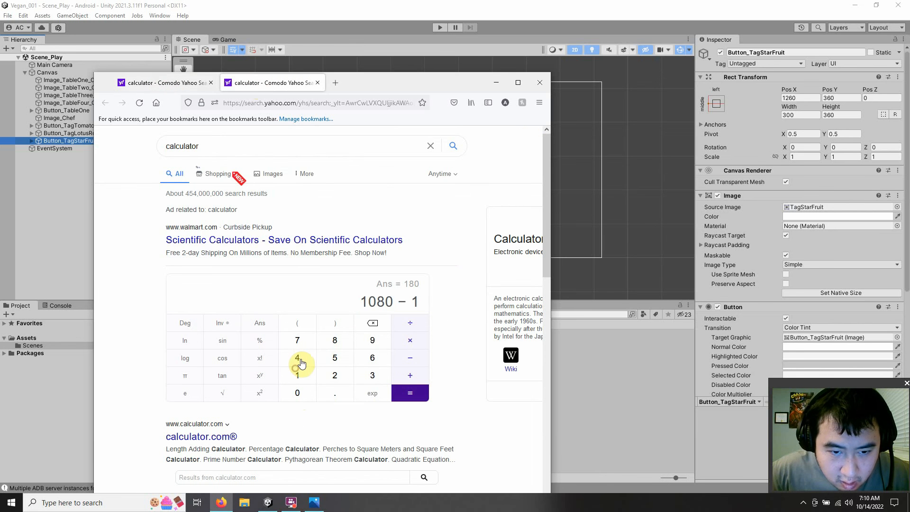
left_click(298, 359)
left_click(177, 84)
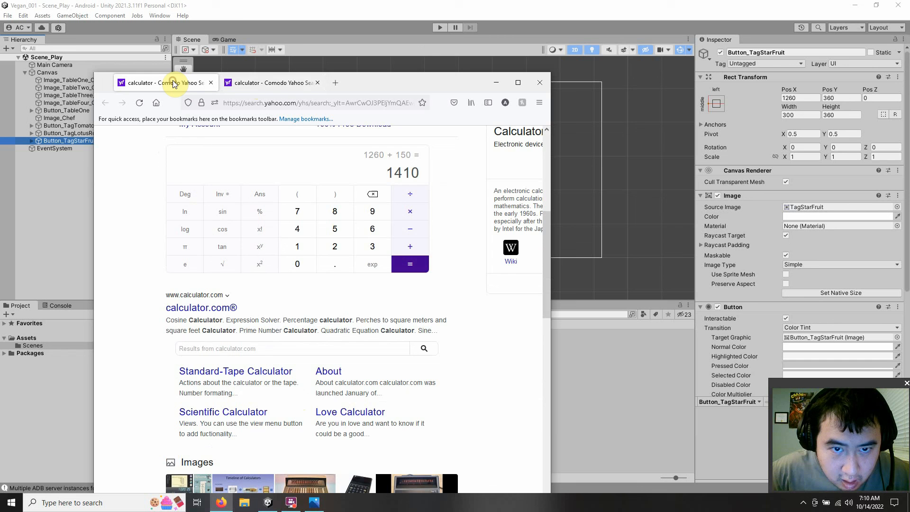
left_click(237, 86)
left_click(300, 372)
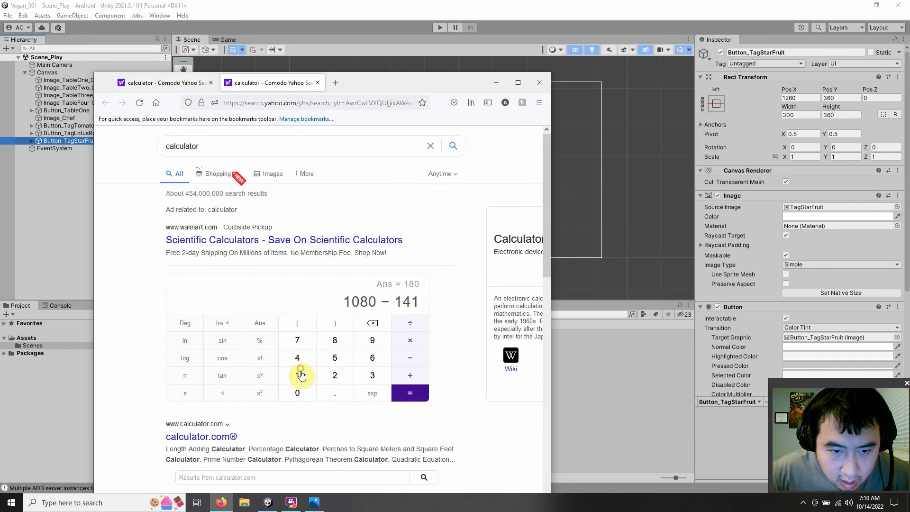
left_click(298, 394)
left_click(404, 396)
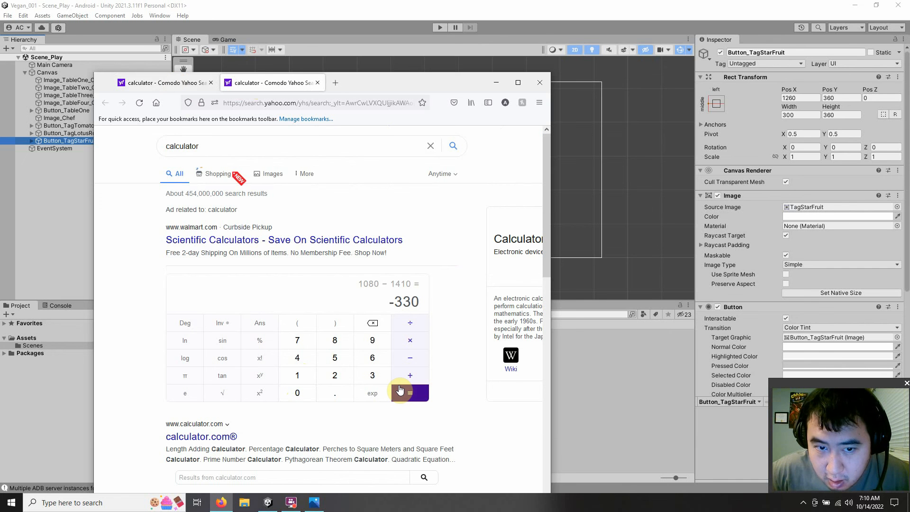
Step: Calculate 1920 - 1410 in the second browser calculator for the canvas width left beside the star fruit tag
left_click(301, 374)
left_click(372, 341)
left_click(333, 377)
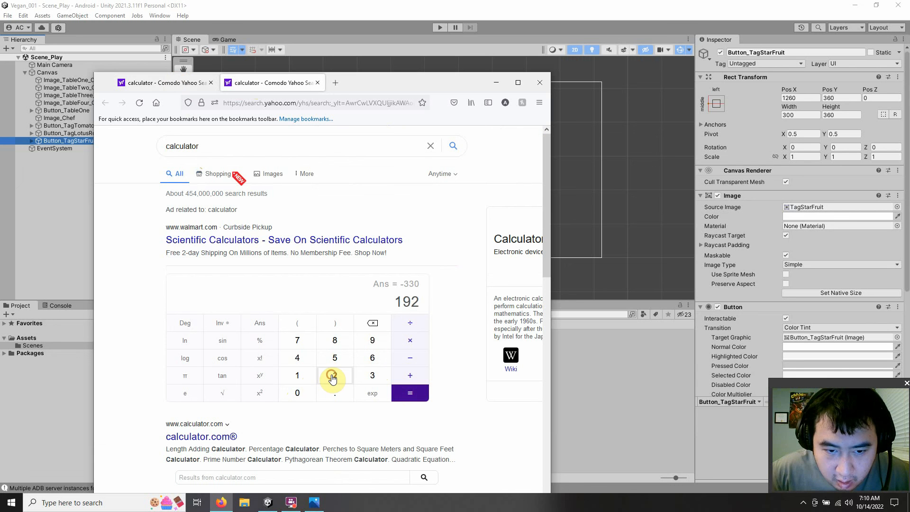
left_click(298, 397)
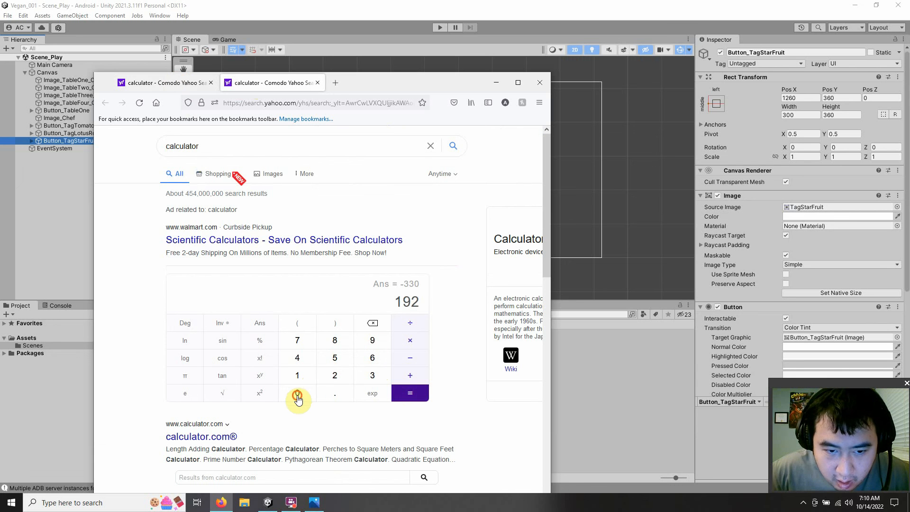
left_click(411, 359)
left_click(153, 81)
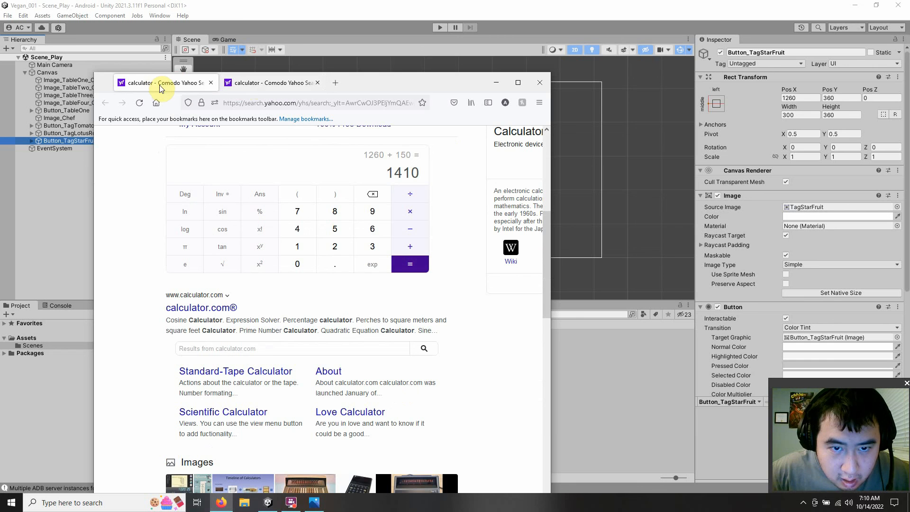
left_click(255, 87)
left_click(304, 375)
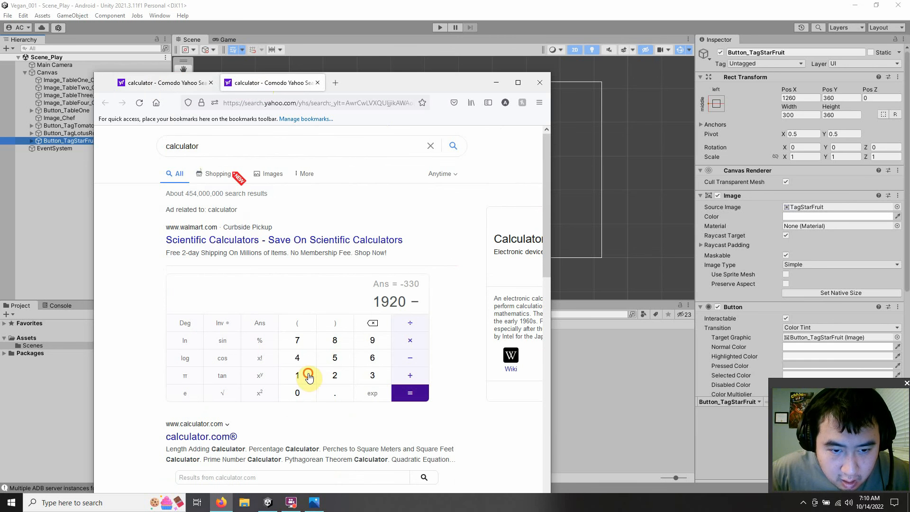
left_click(303, 362)
left_click(304, 376)
left_click(299, 392)
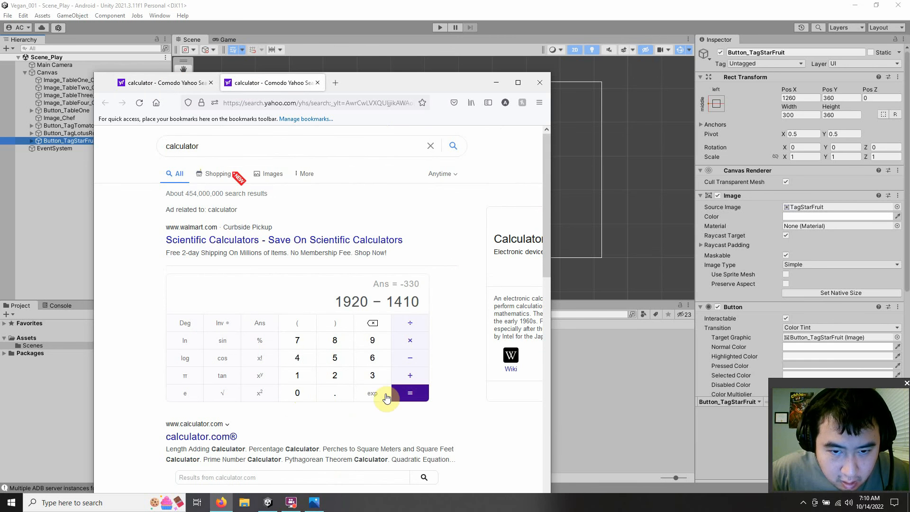
left_click(407, 394)
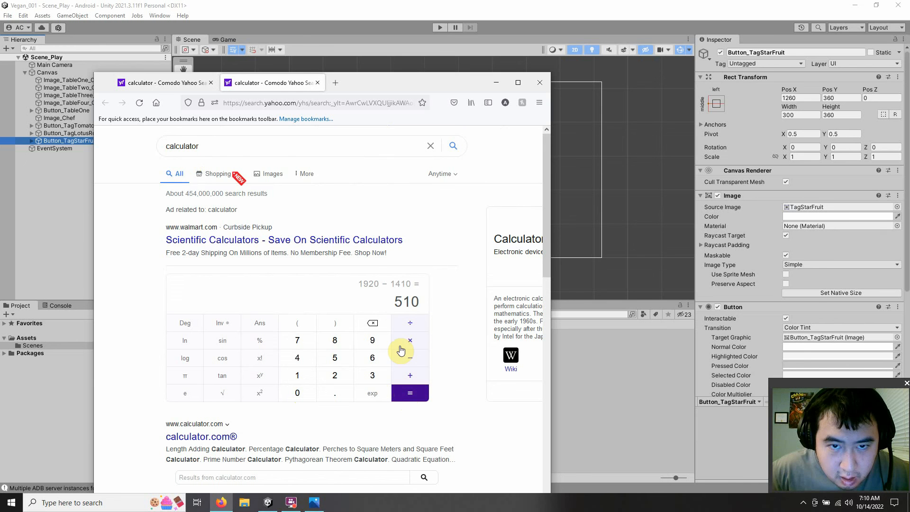
Step: Check the 16:9 sketch for the icons beside the star fruit tag, then minimize the sketch
left_click_drag(478, 89, 456, 185)
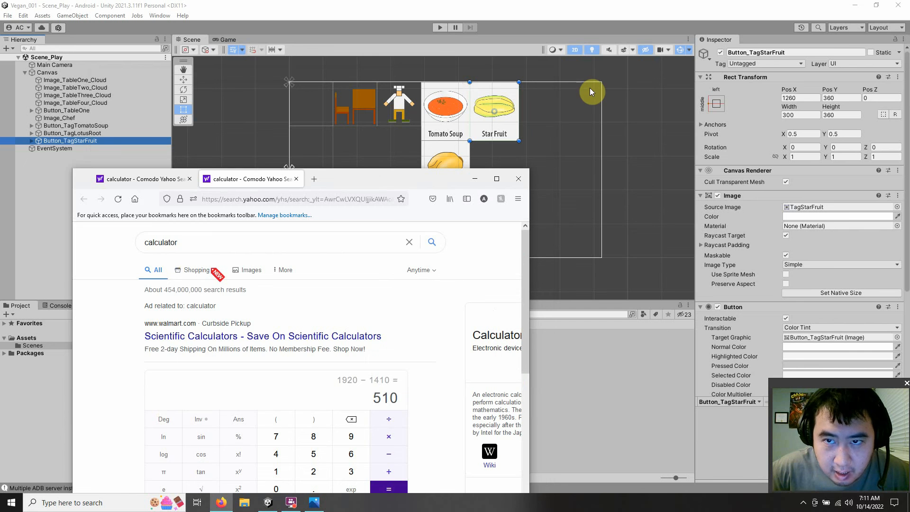
left_click(855, 6)
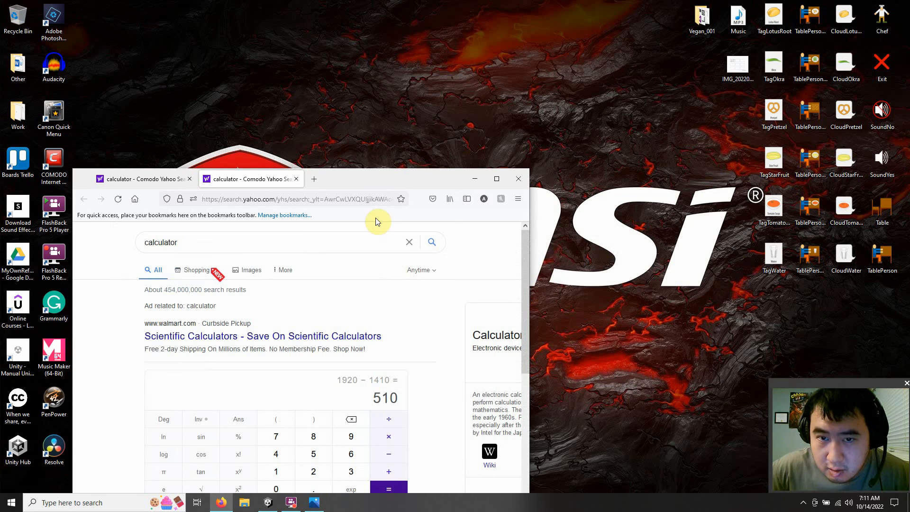
left_click(315, 503)
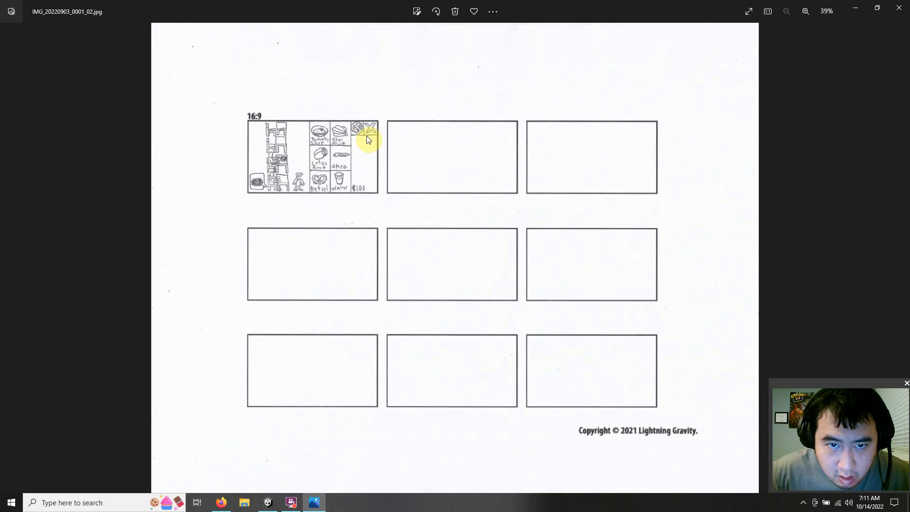
left_click(847, 9)
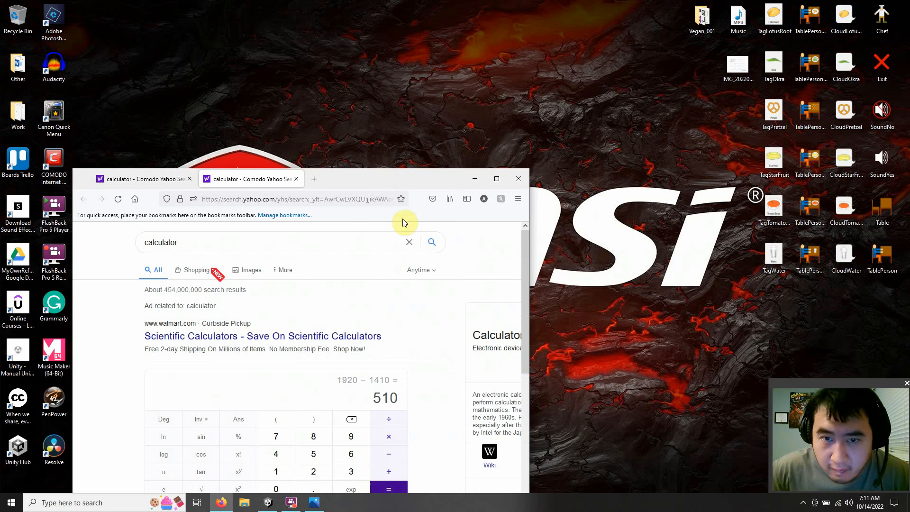
Step: Maximize the browser calculator, divide 510 by 2, select the result and minimize the browser
left_click_drag(390, 179, 409, 116)
left_click_drag(419, 72, 439, 2)
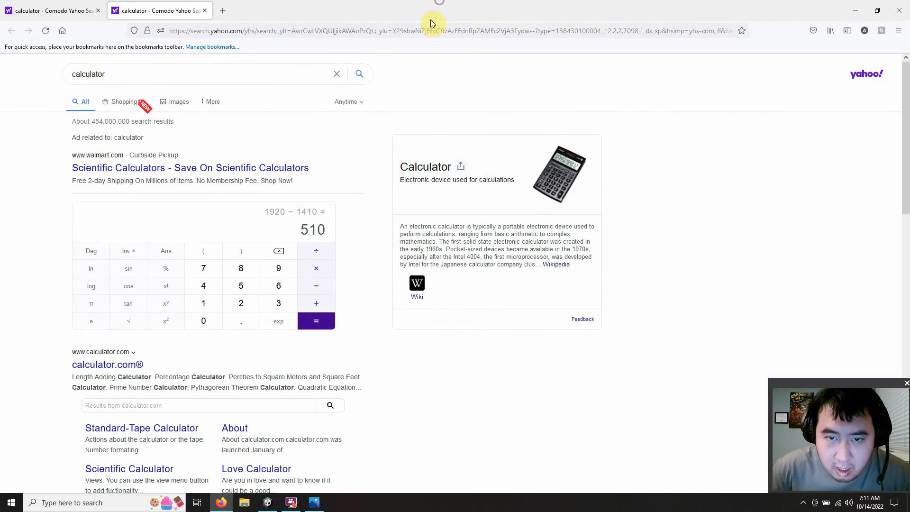
left_click(316, 253)
left_click(239, 303)
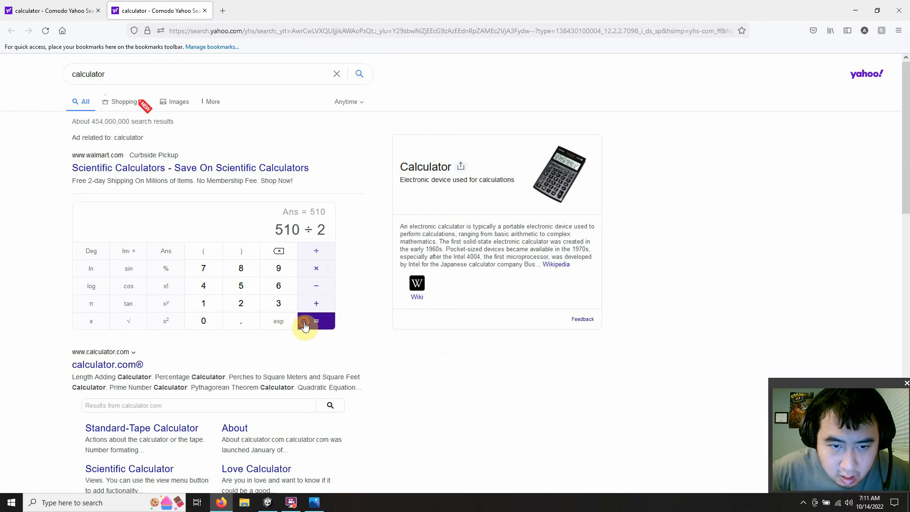
left_click(304, 325)
left_click_drag(334, 229, 297, 233)
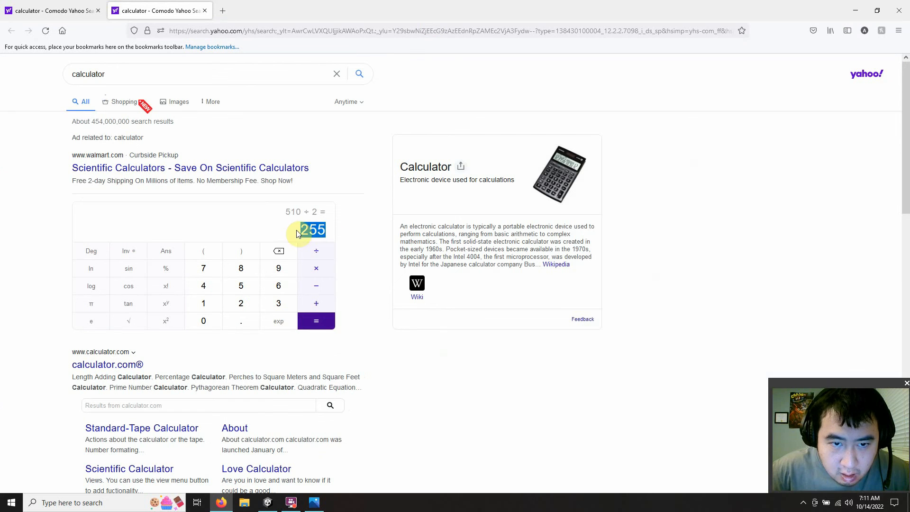
left_click(312, 230)
right_click(312, 230)
double_click(312, 230)
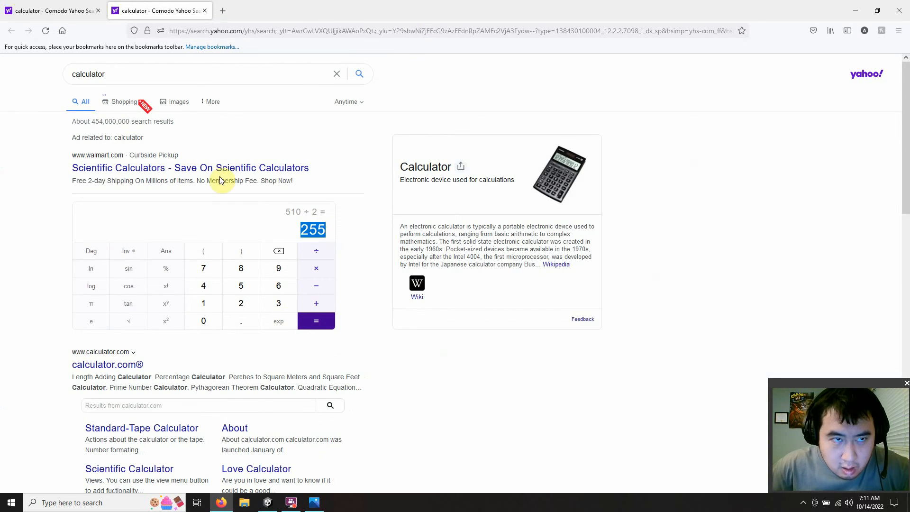
left_click(855, 10)
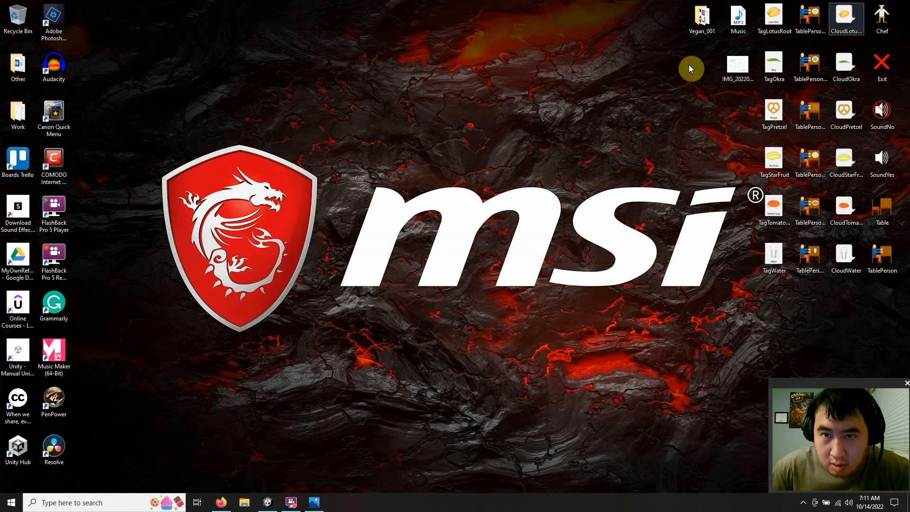
Step: Switch to Unity and import the SoundNo and Exit images from the desktop into the project's Scenes folder
left_click(267, 502)
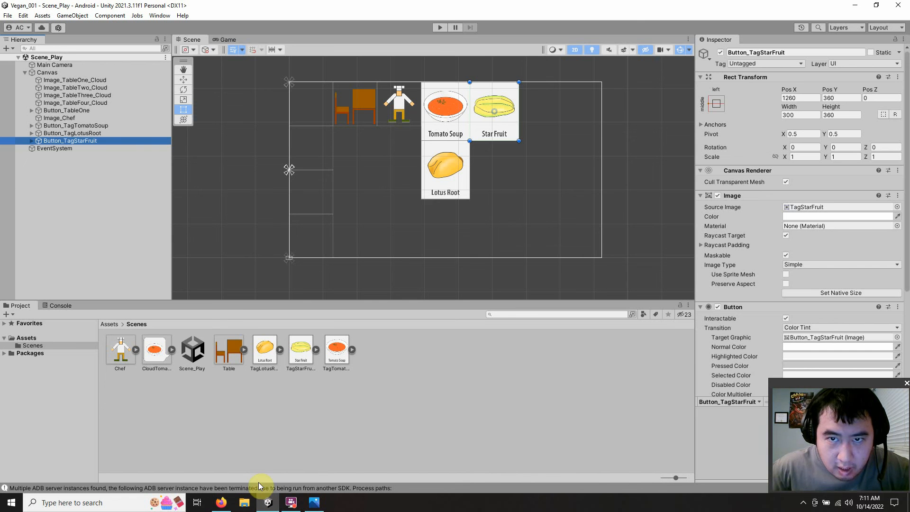
left_click(625, 194)
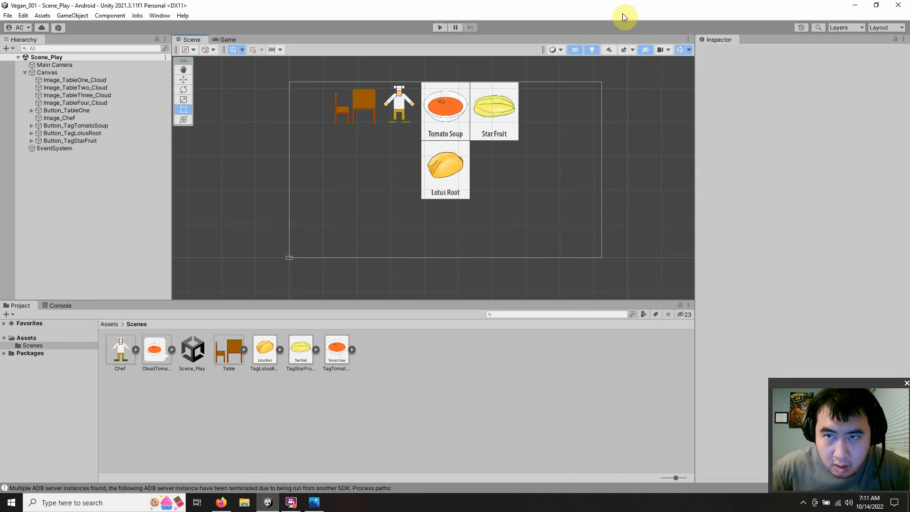
double_click(639, 7)
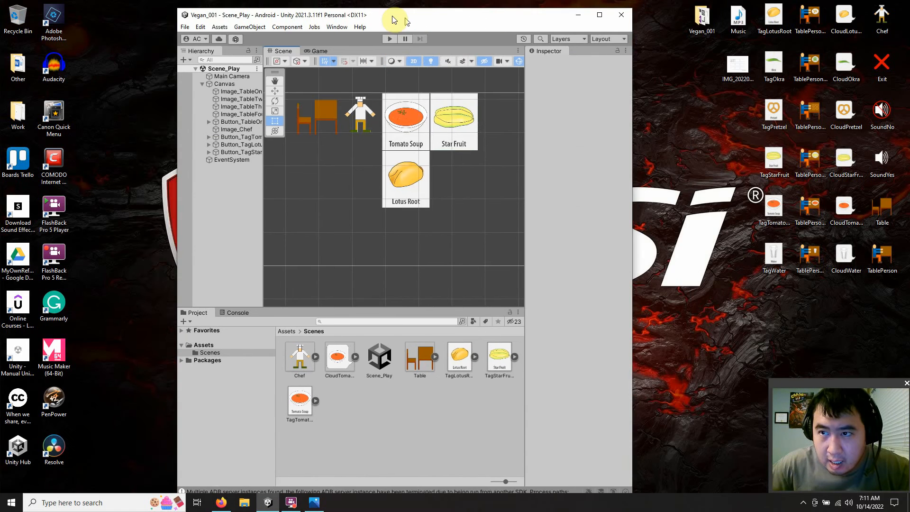
left_click_drag(393, 20, 353, 12)
left_click_drag(883, 112, 316, 389)
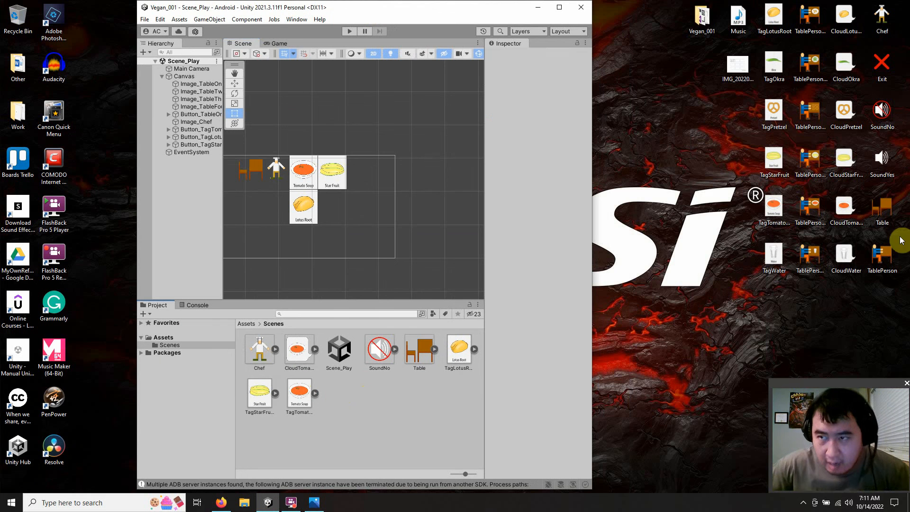
left_click_drag(883, 167, 386, 399)
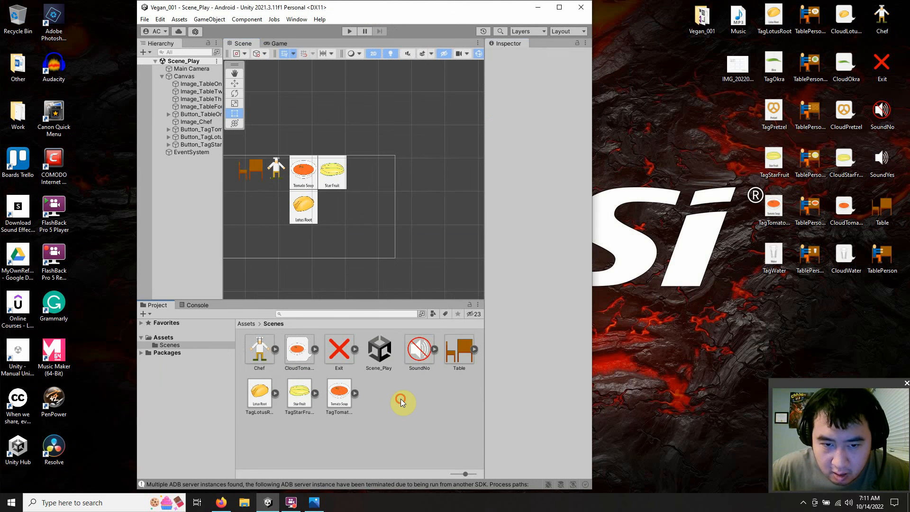
left_click(558, 10)
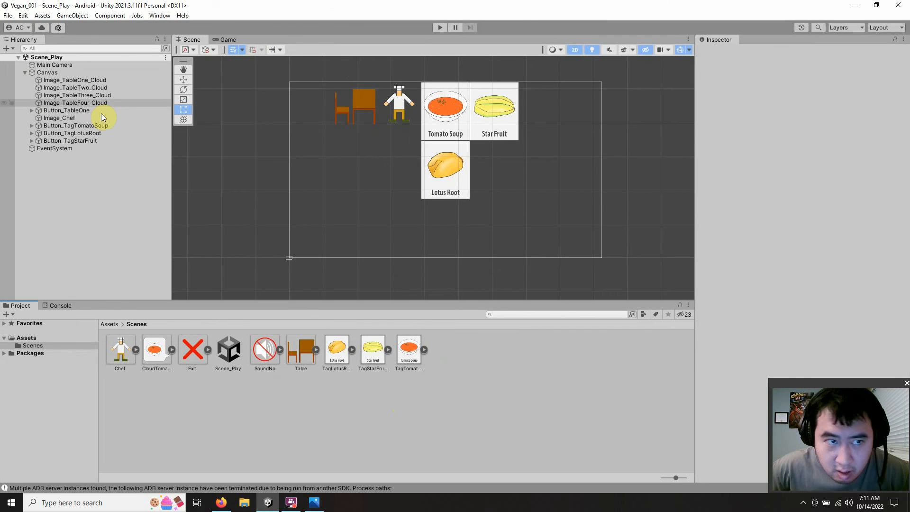
Step: Add a TextMeshPro UI button as a child of the Canvas
left_click(61, 73)
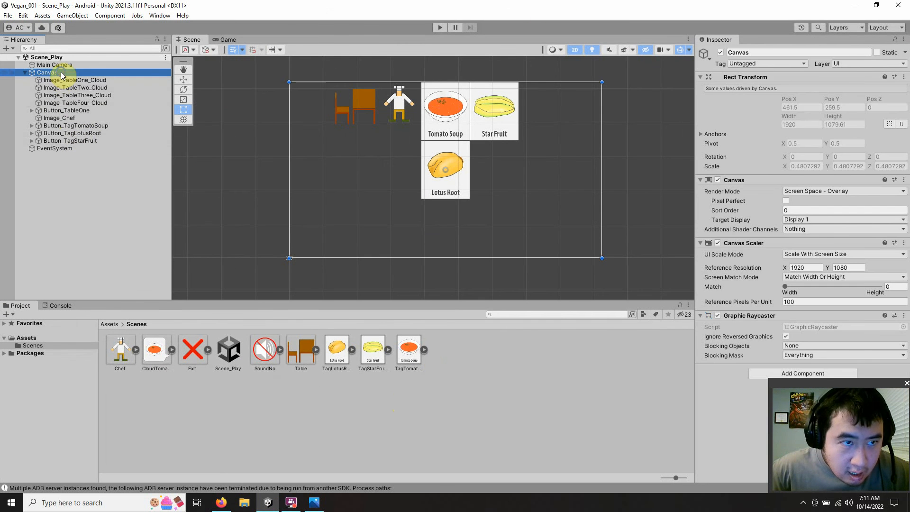
right_click(61, 72)
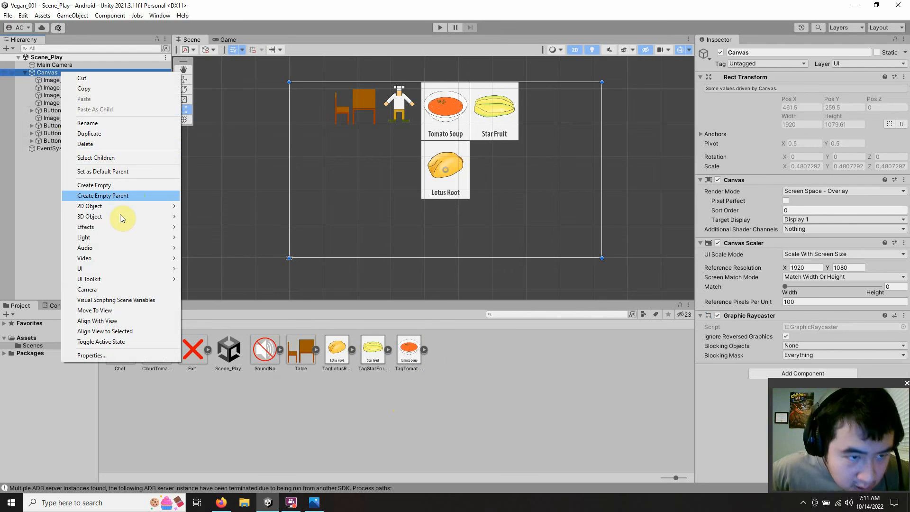
mouse_move(131, 269)
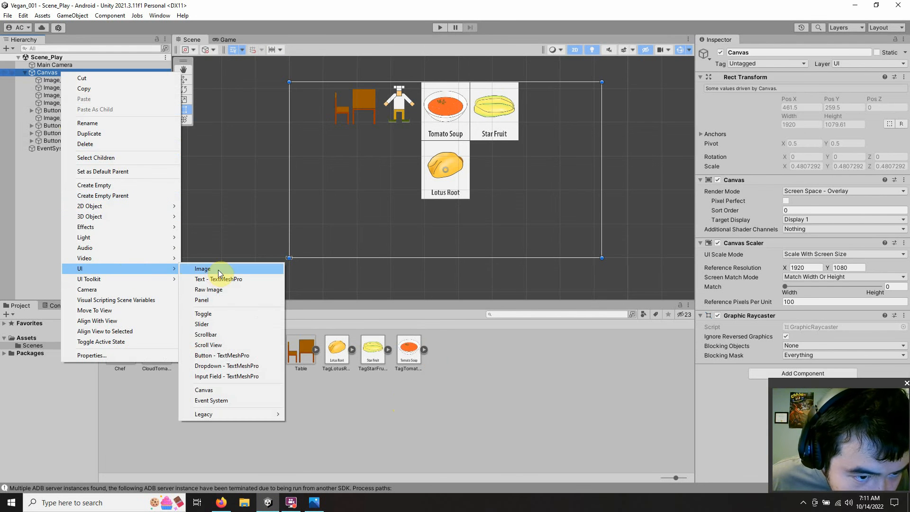
left_click(212, 356)
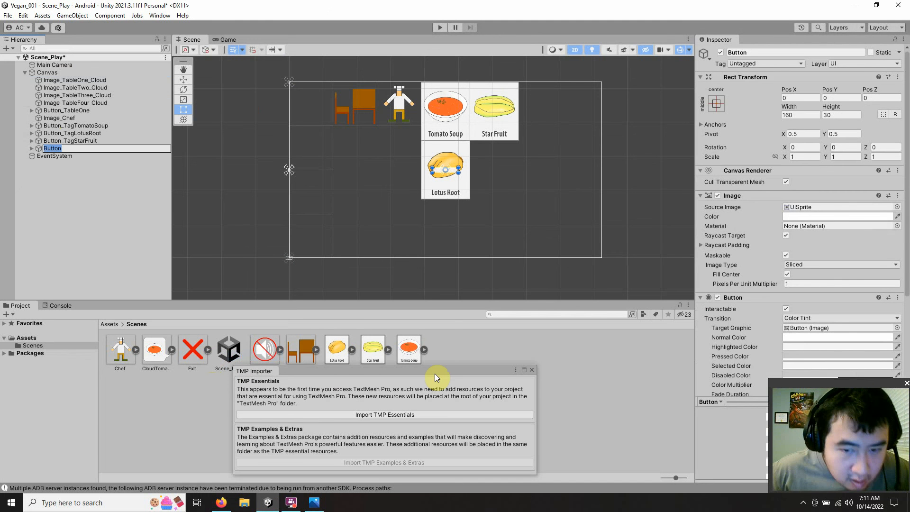
Step: Clear the label text of the new button's Text (TMP) child
left_click(33, 149)
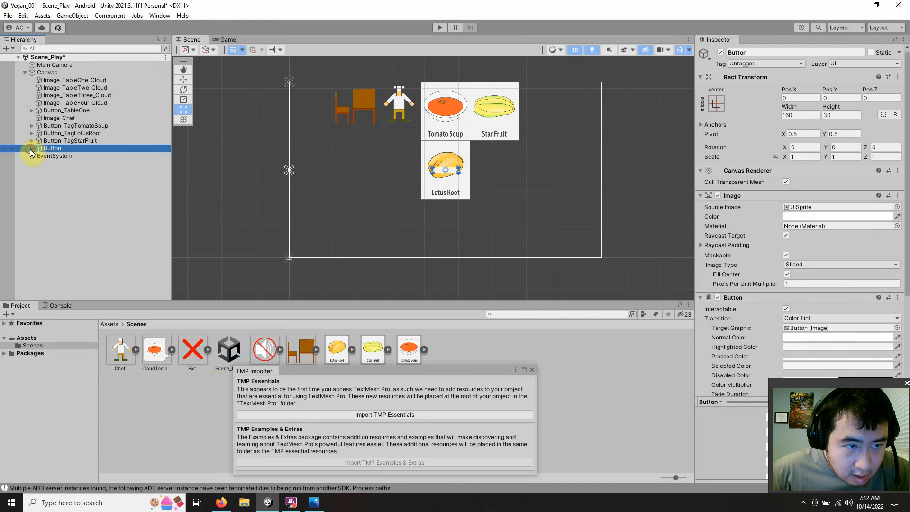
left_click(31, 148)
left_click(70, 156)
left_click(730, 231)
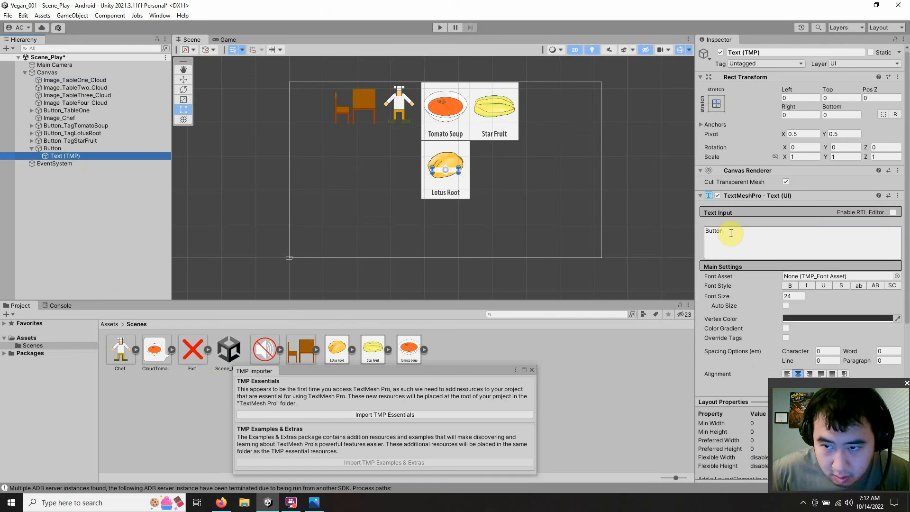
key("BackSpace")
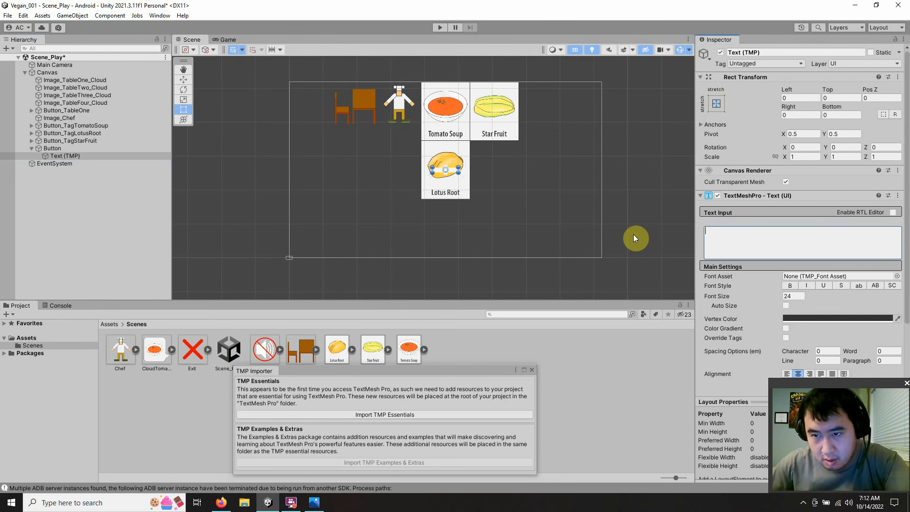
left_click(106, 211)
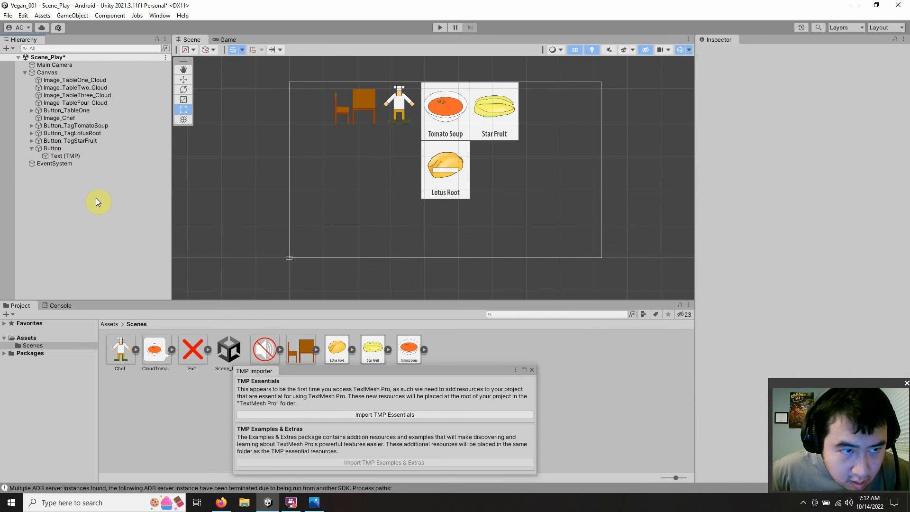
Step: Close the TMP Importer and rename the new button to Button_Sound
left_click(52, 149)
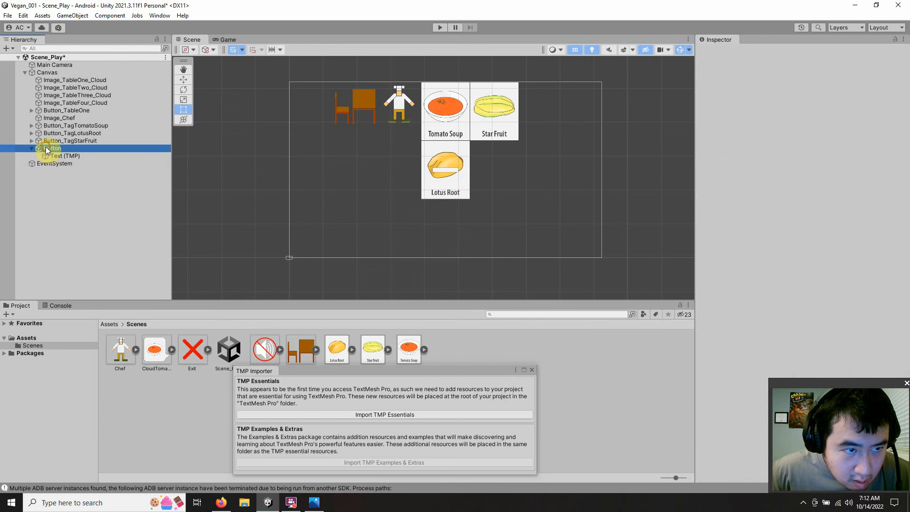
left_click(532, 370)
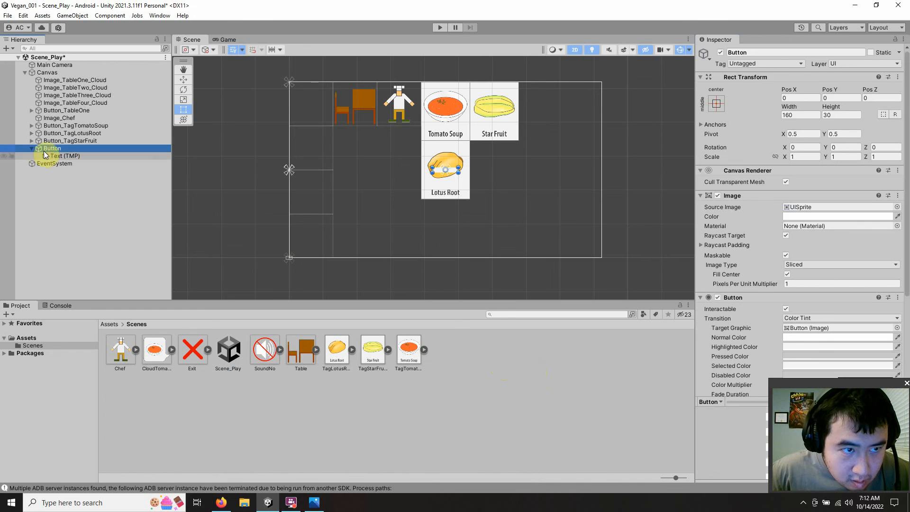
left_click(32, 147)
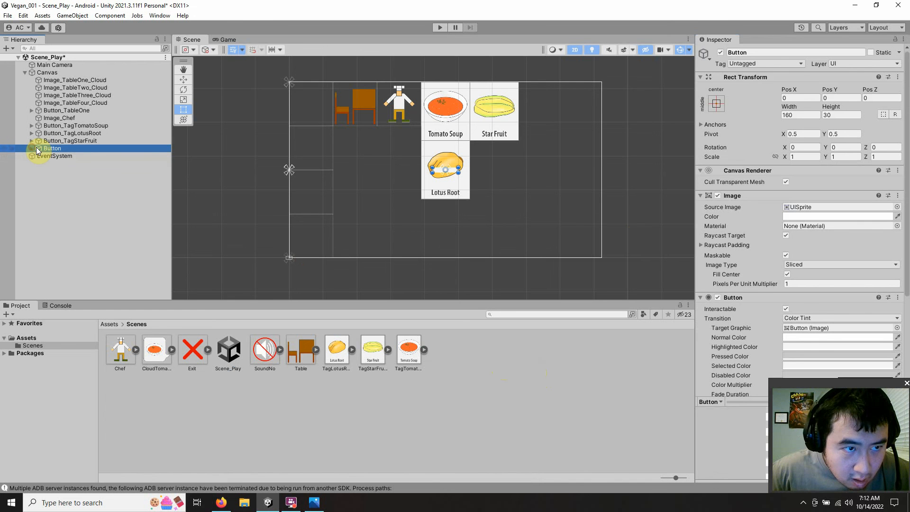
left_click(61, 148)
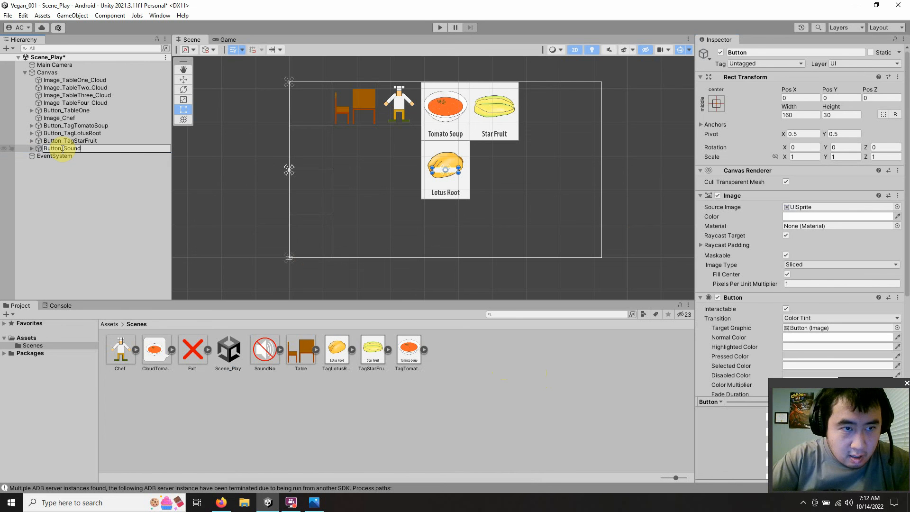
key("Return")
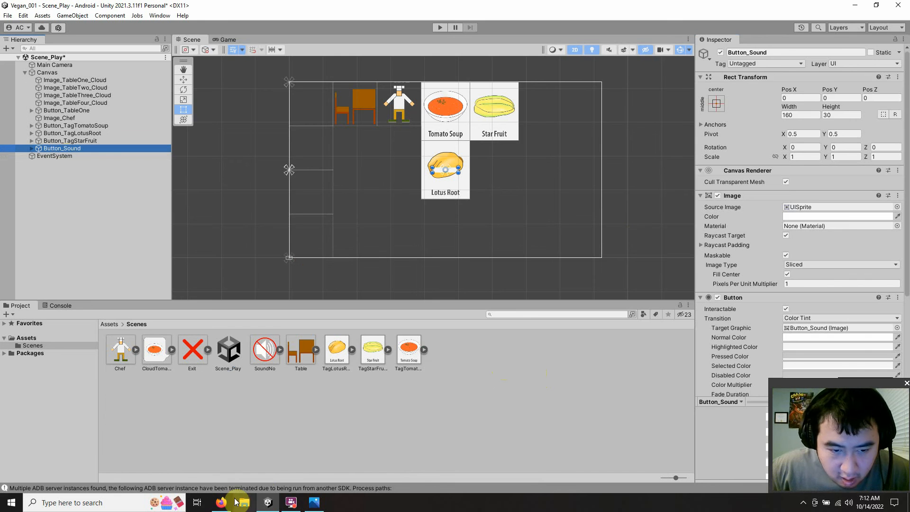
Step: Set the width and height of Button_Sound to 255
left_click(221, 503)
left_click(221, 504)
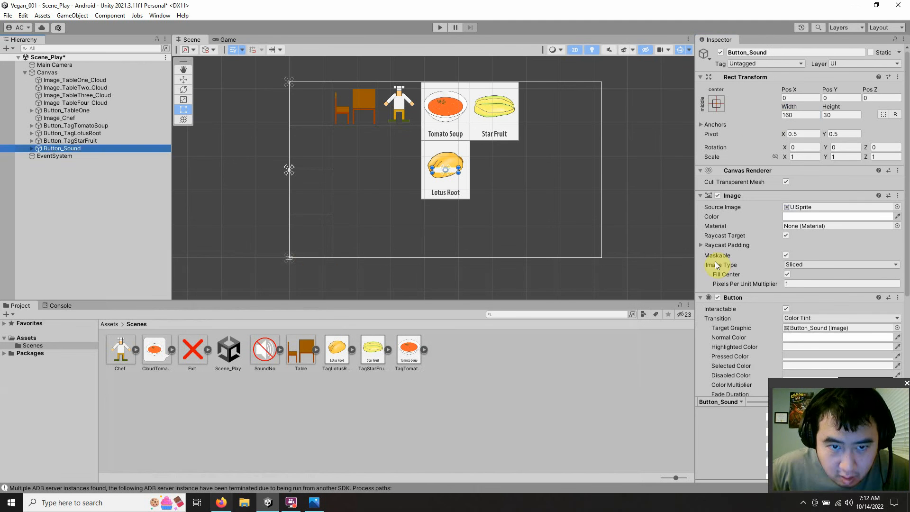
left_click(778, 117)
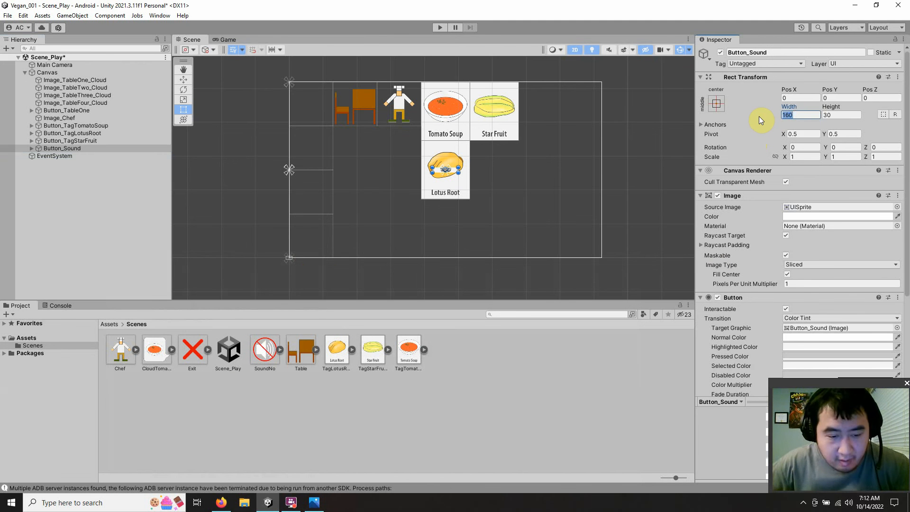
type("255")
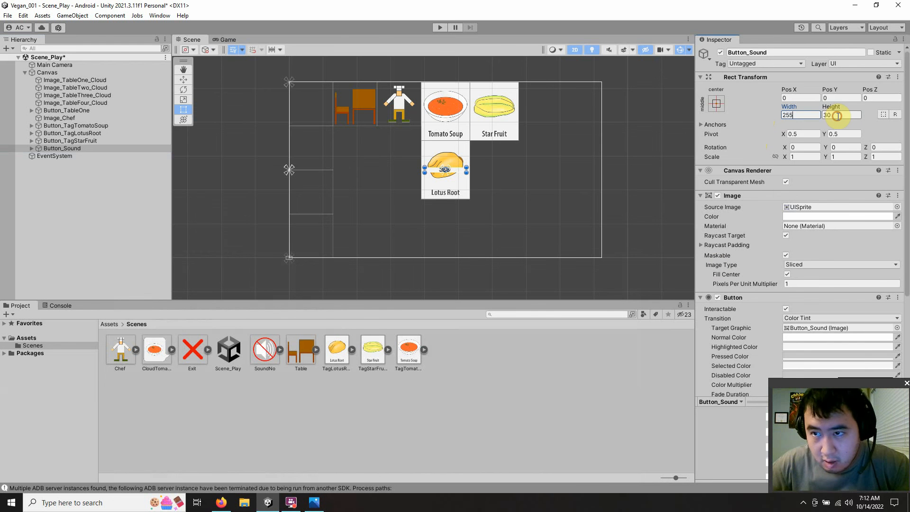
left_click(836, 115)
type("255")
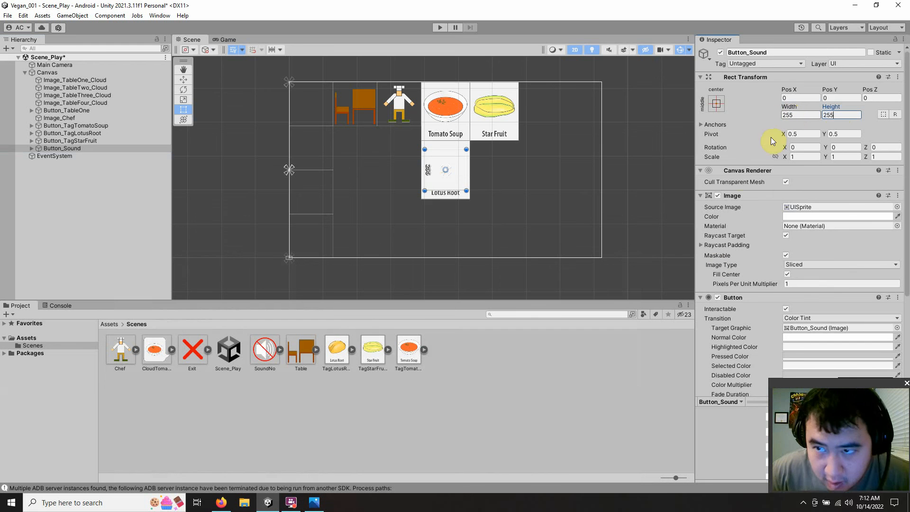
Step: Assign the SoundNo image as Button_Sound's source image and anchor the button to the middle right
left_click_drag(256, 354, 841, 208)
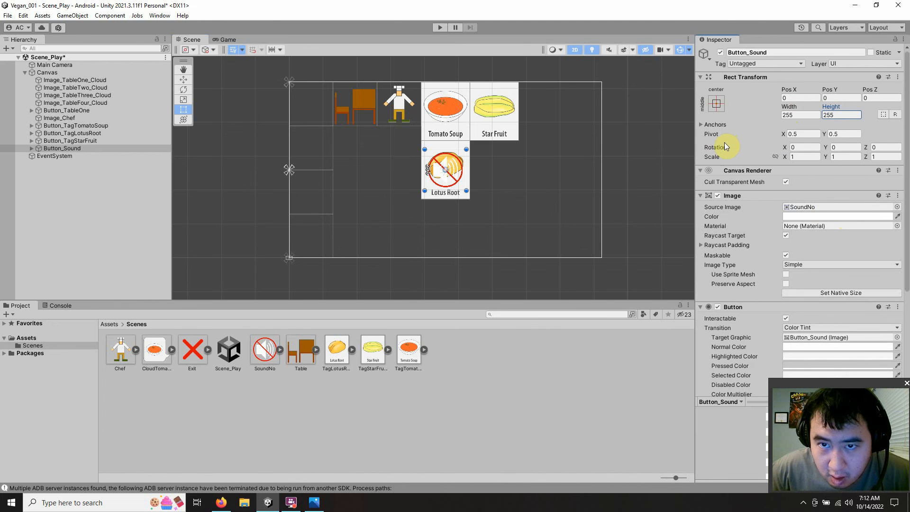
left_click(717, 103)
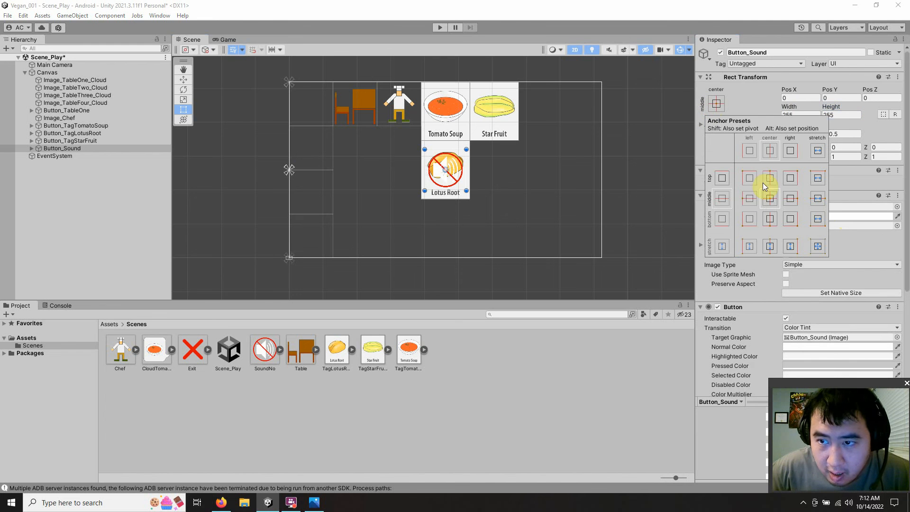
left_click(791, 200)
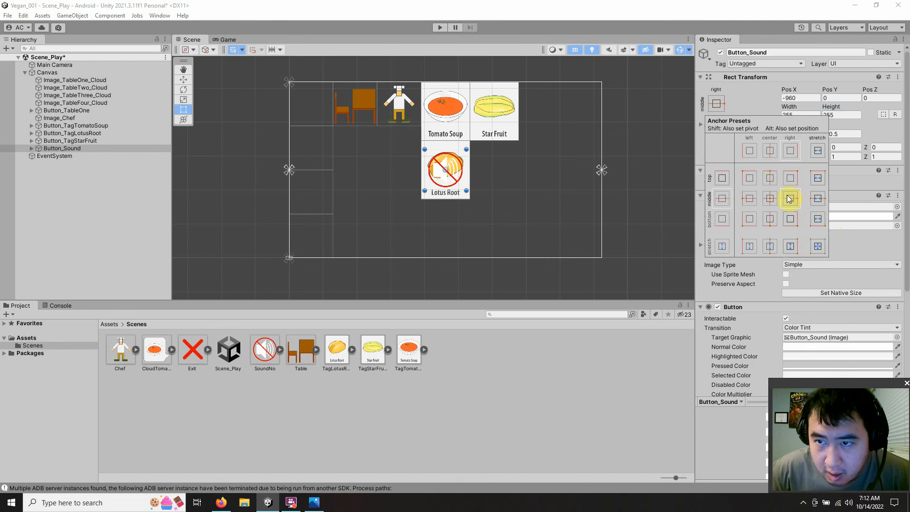
Step: Divide 255 by 2 in the browser calculator for Button_Sound's horizontal position, then return to Unity
left_click(806, 99)
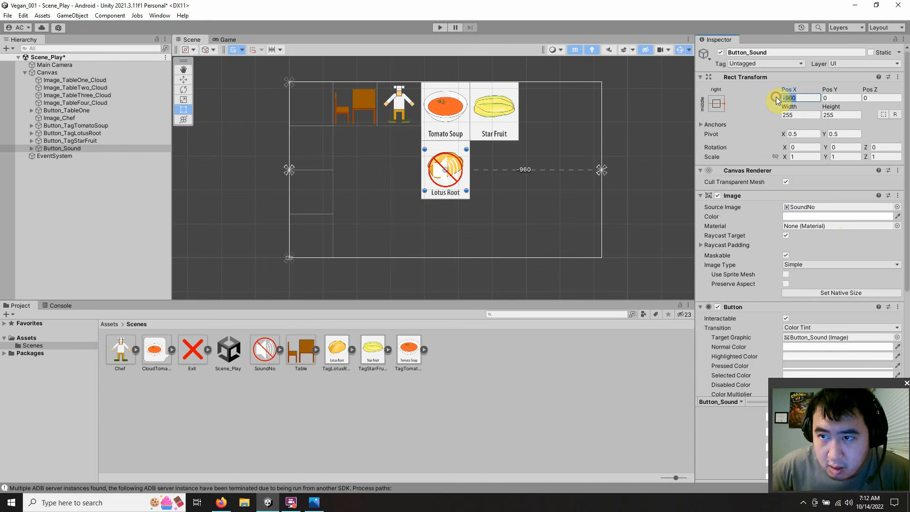
left_click(220, 502)
left_click(316, 253)
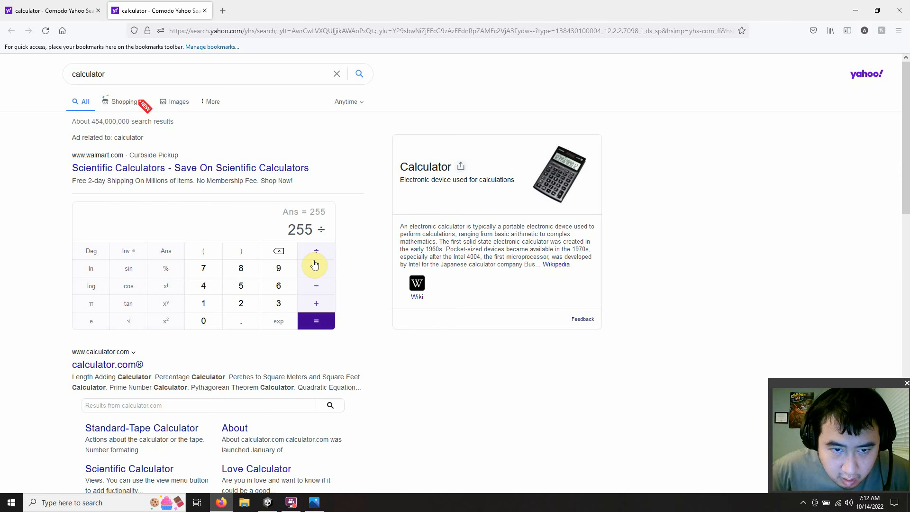
left_click(242, 303)
left_click(313, 323)
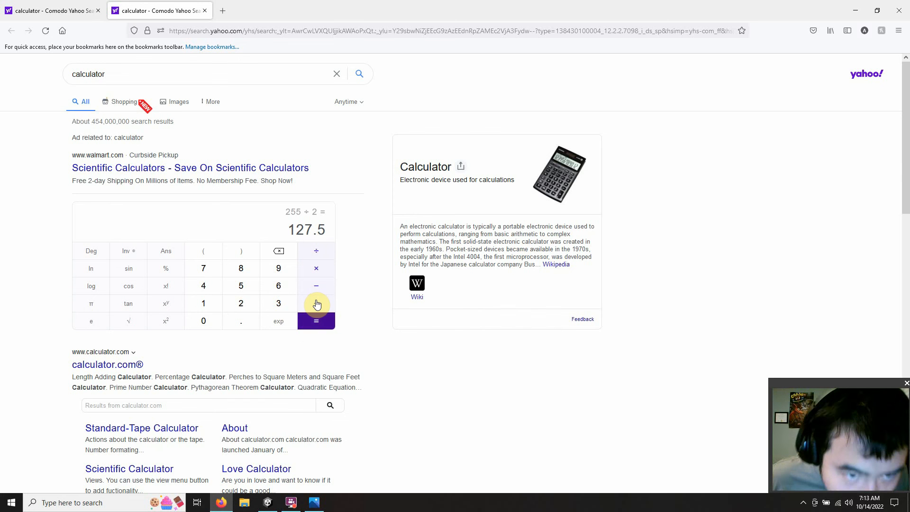
left_click(268, 503)
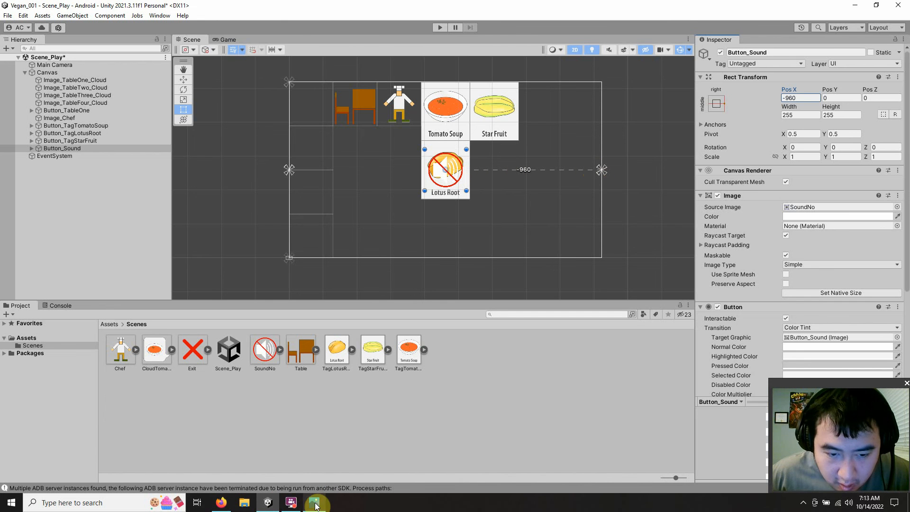
Step: Add 255 to the previous result in the browser calculator and copy the sum
left_click(221, 505)
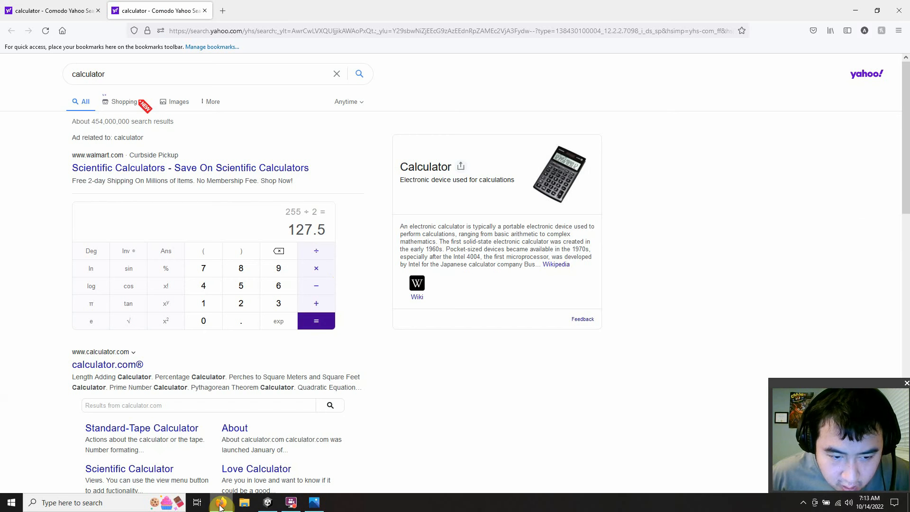
left_click(315, 305)
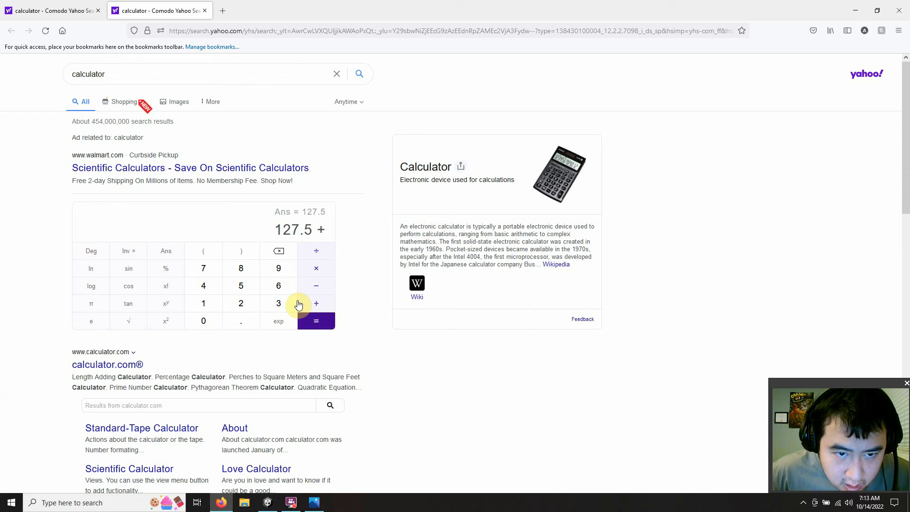
left_click(240, 303)
double_click(241, 286)
left_click(316, 321)
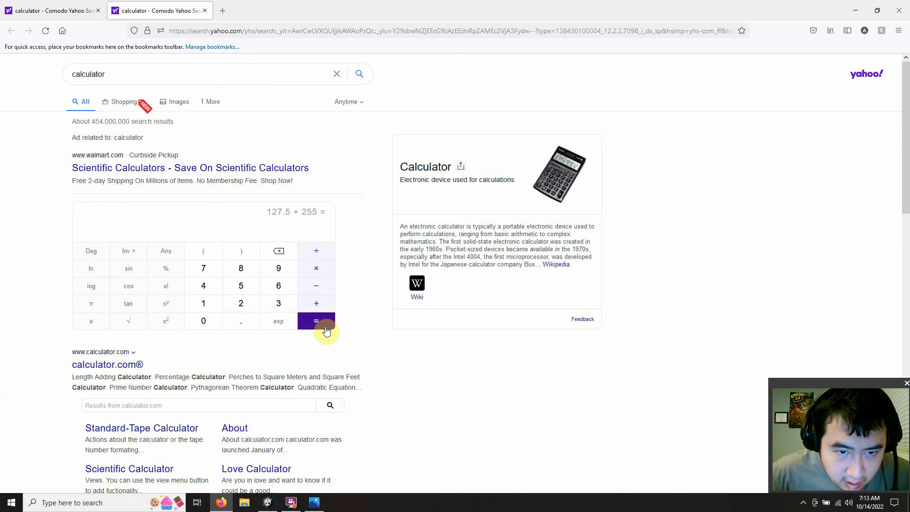
left_click_drag(327, 229, 284, 230)
key("ctrl+c")
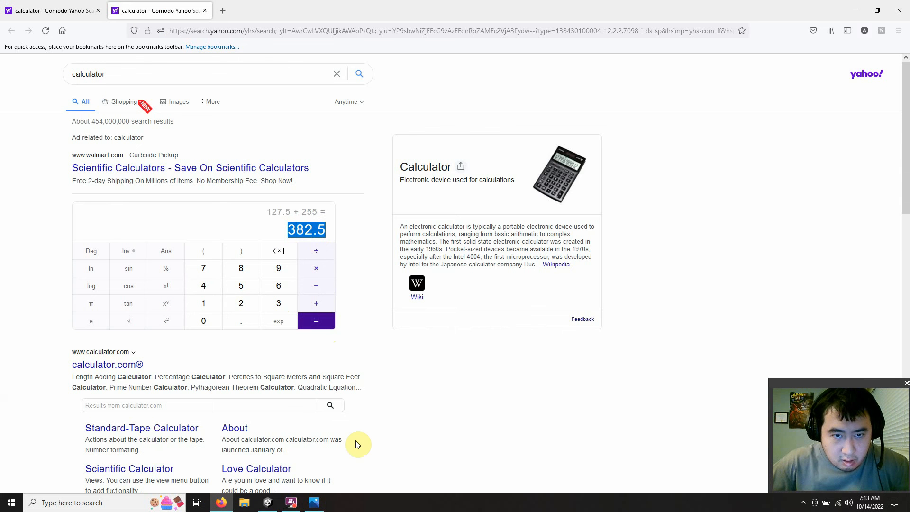
Step: Switch back to Unity and set Button_Sound's Pos X to -382.5
left_click(268, 503)
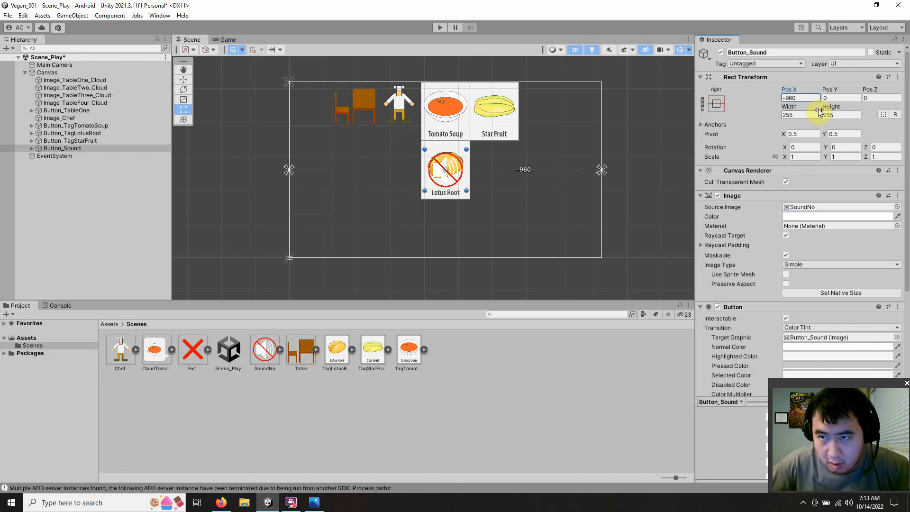
left_click(783, 100)
type("-382.5")
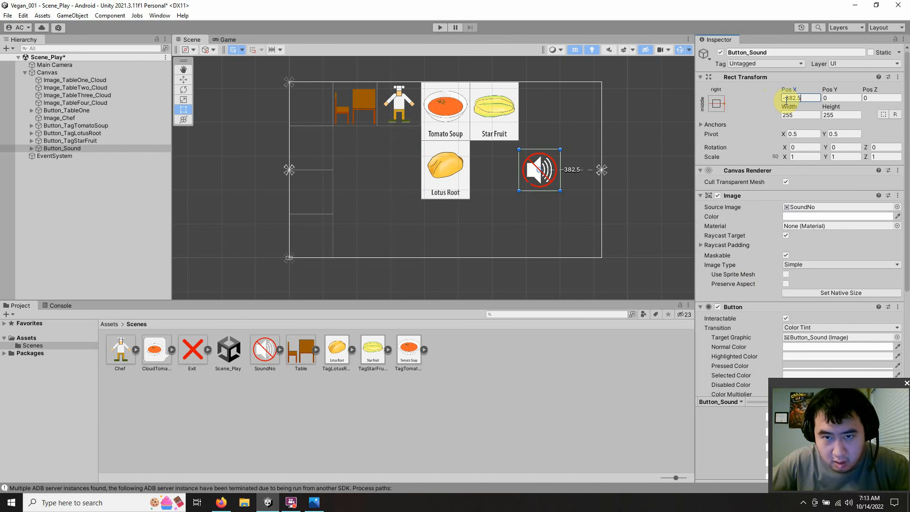
key("ctrl+v")
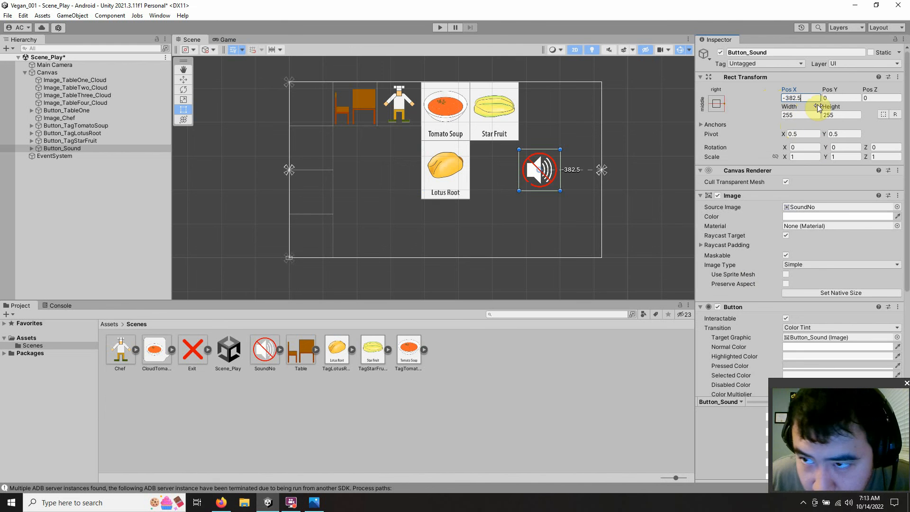
Step: Check the sound button's placement in the Game view, then return to the Scene view
left_click(832, 96)
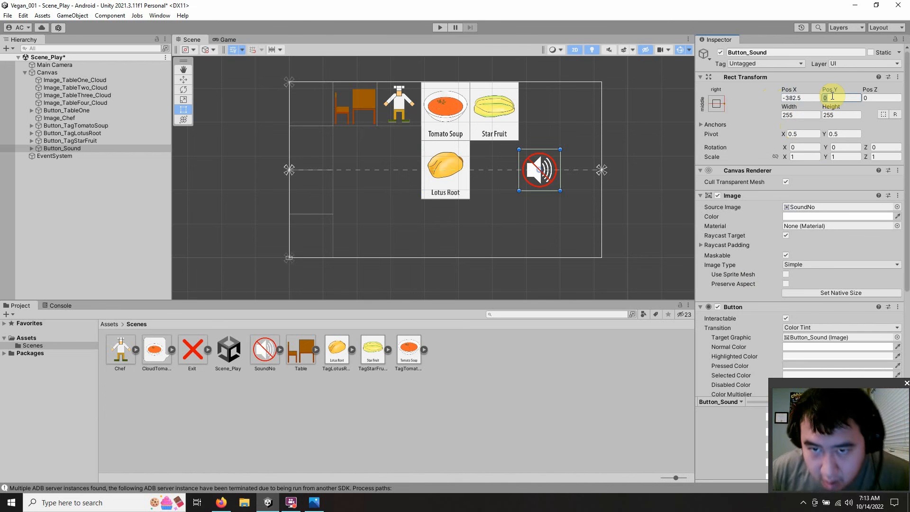
left_click(223, 39)
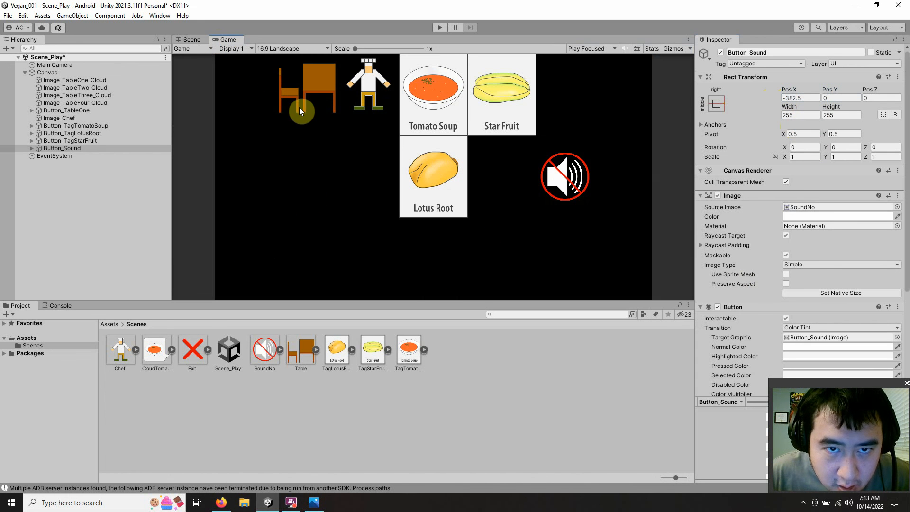
left_click(198, 40)
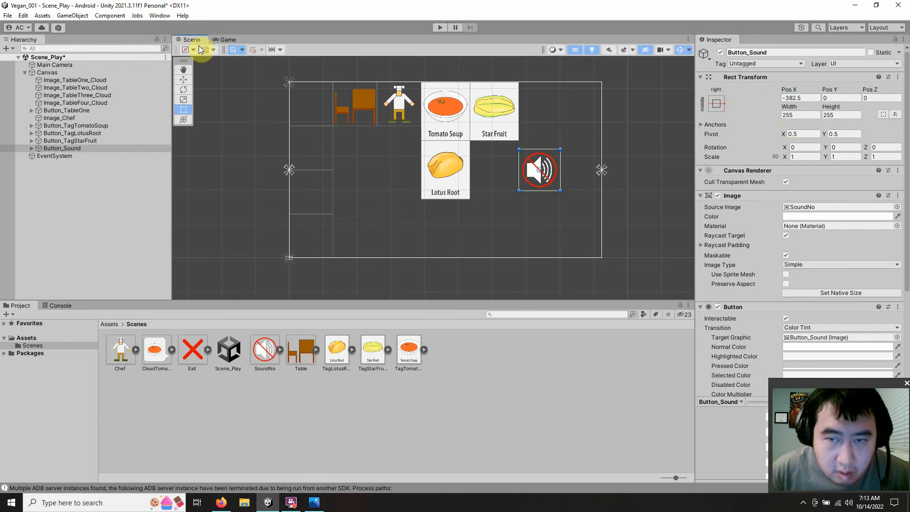
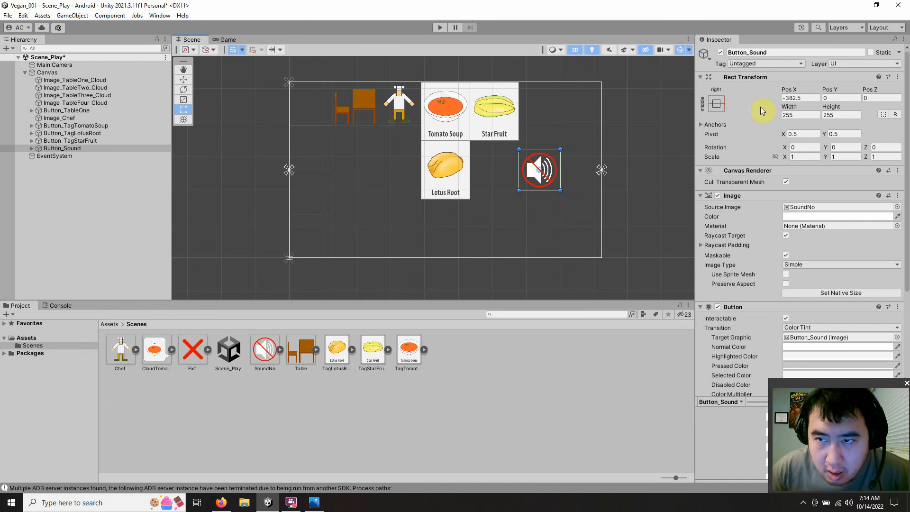
Step: Set Button_Sound's anchor preset to top right
left_click(719, 104)
left_click(788, 176)
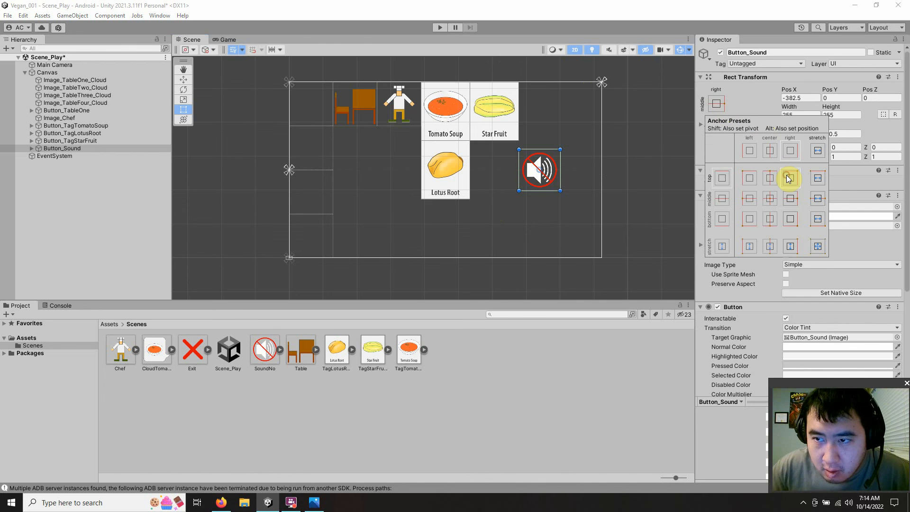
left_click(645, 173)
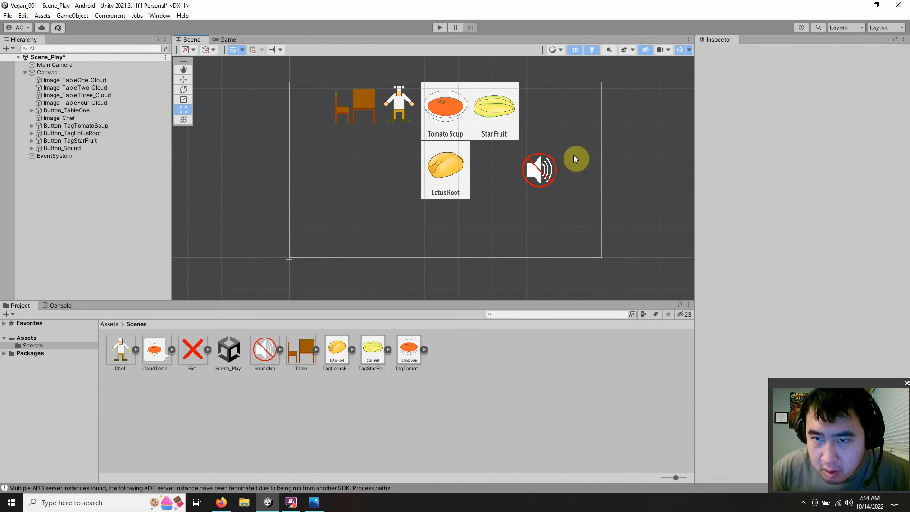
Step: Set Button_Sound's Pos Y to -127.5 so it sits against the canvas's upper edge
left_click(70, 148)
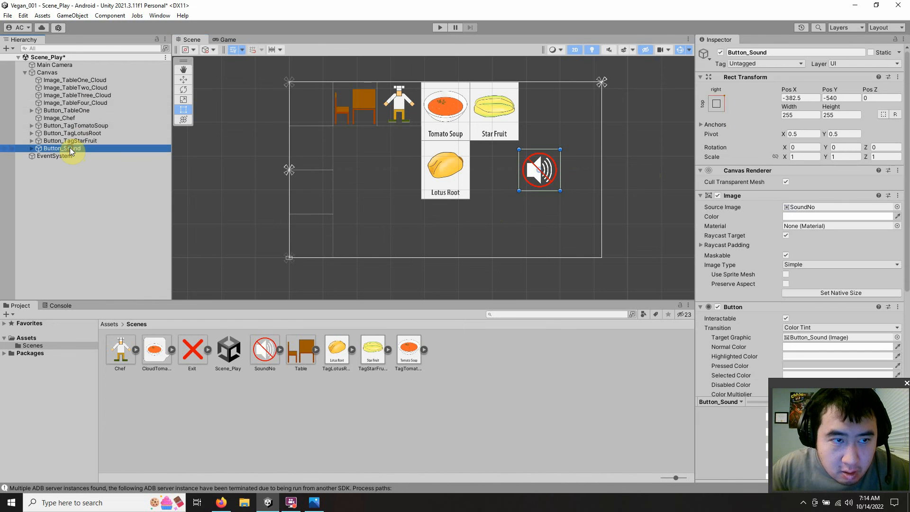
left_click(838, 98)
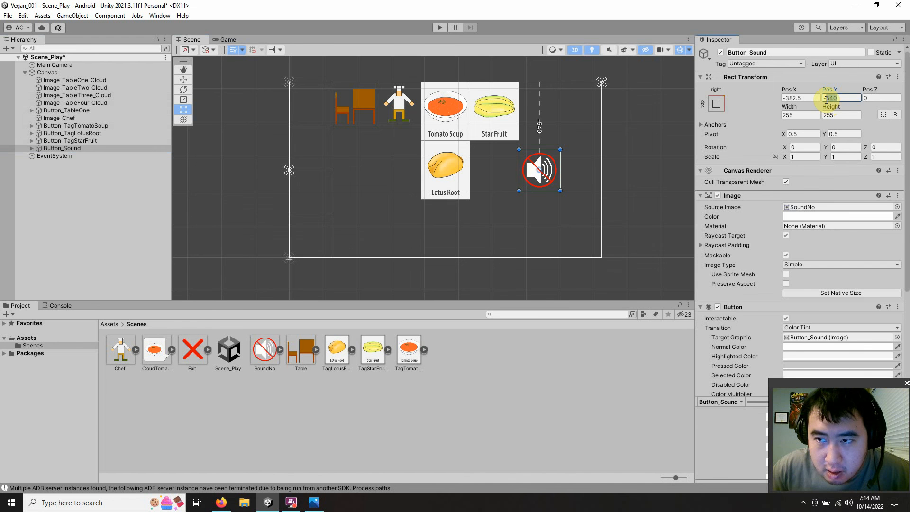
left_click(221, 503)
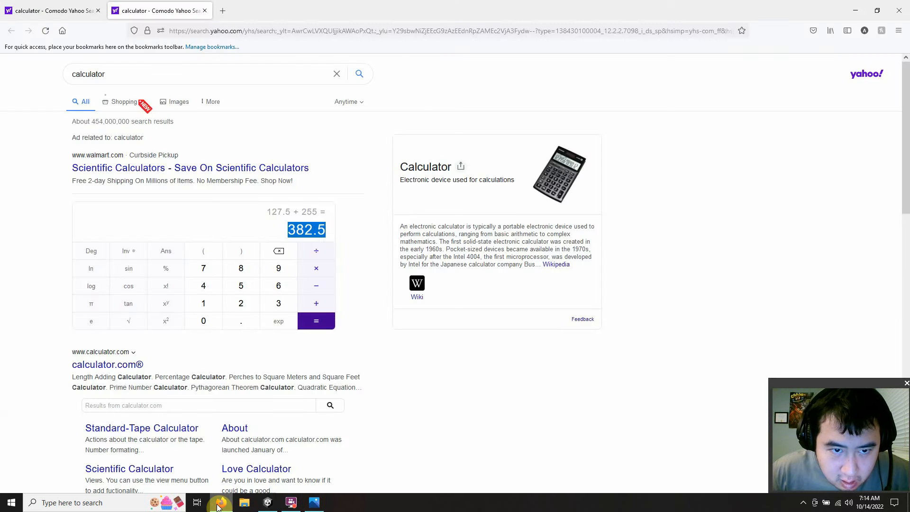
left_click(220, 502)
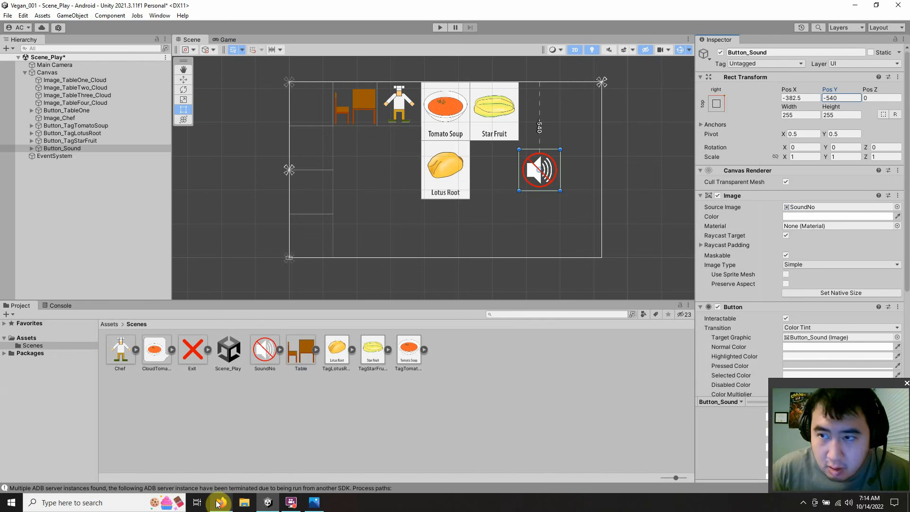
key("BackSpace")
key("BackSpace")
key("BackSpace")
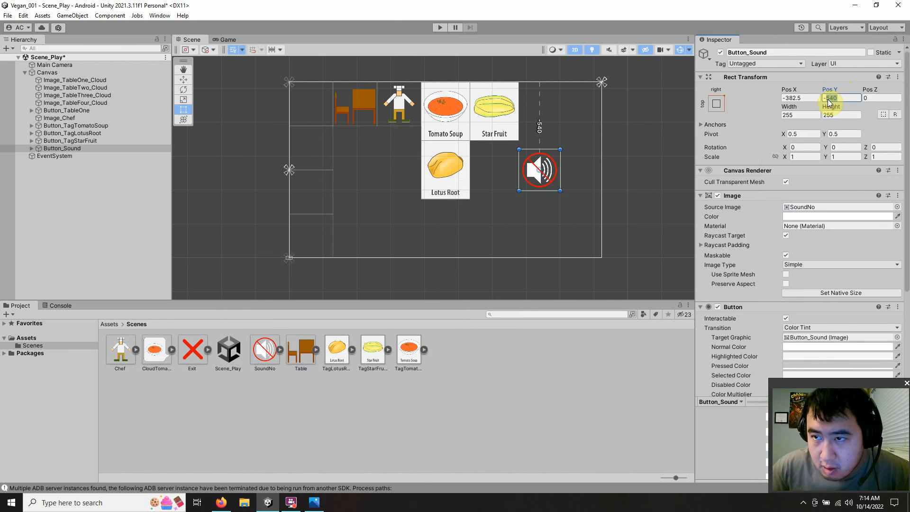
type("12")
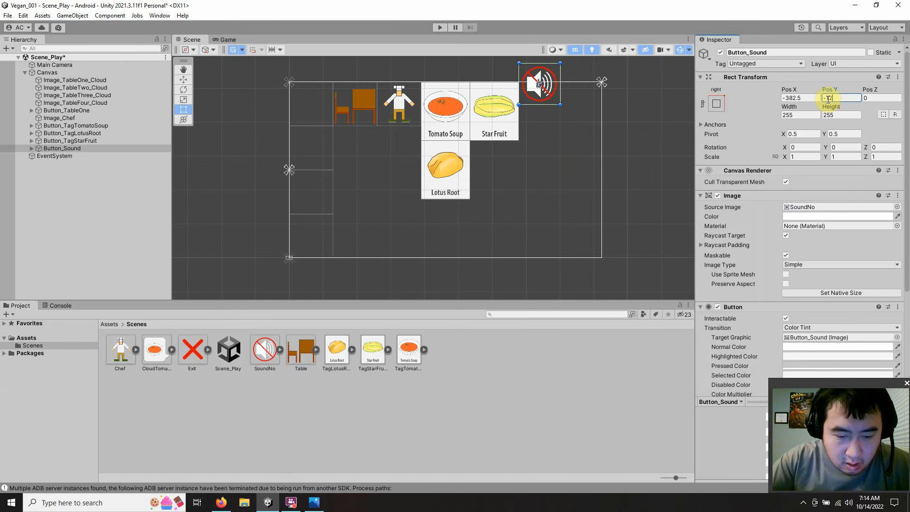
type("7.5")
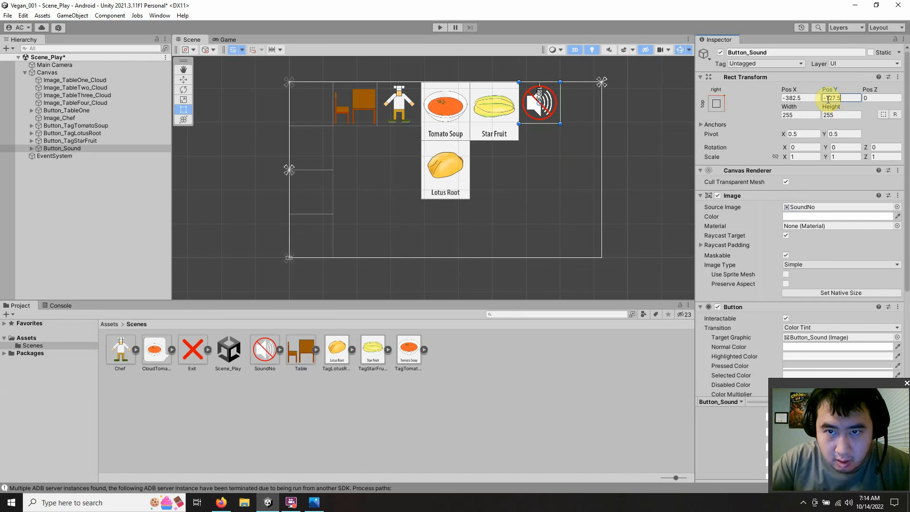
key("Return")
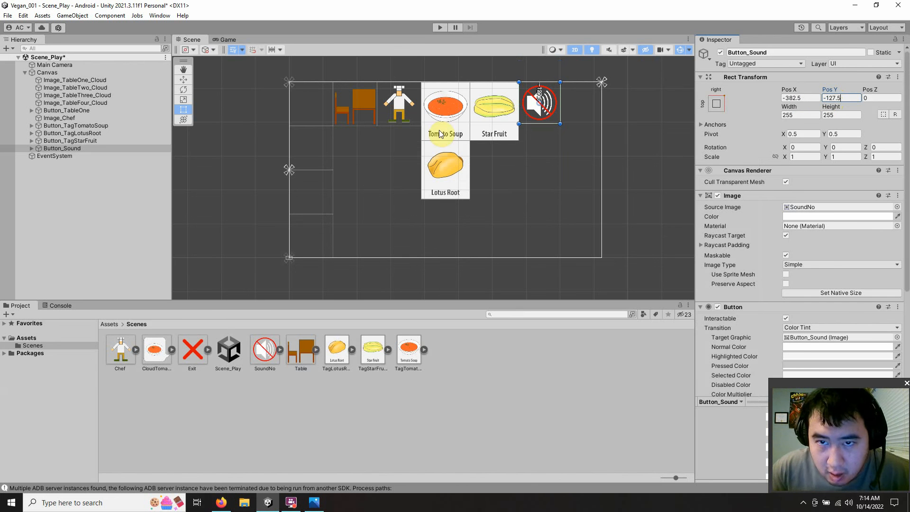
Step: Duplicate Button_Sound, rename the copy Button_Exit, and dismiss the TMP Importer window
left_click(80, 149)
right_click(80, 149)
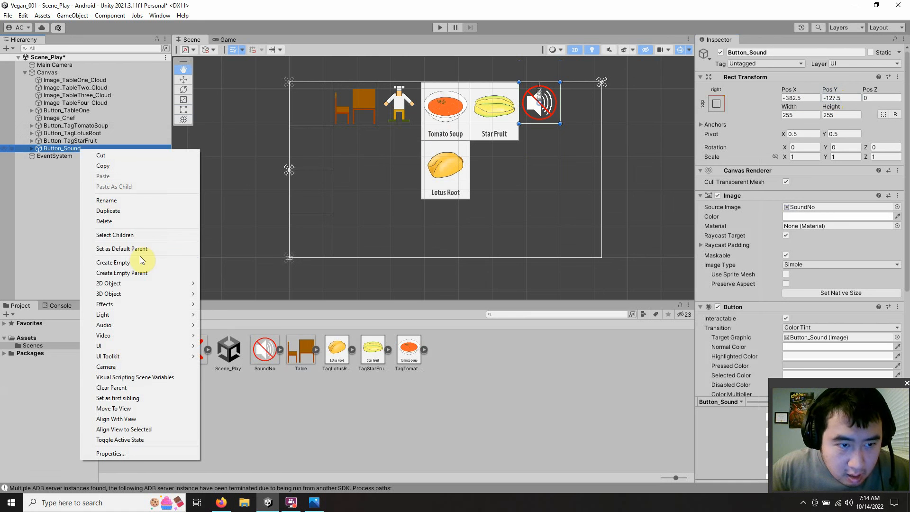
left_click(131, 212)
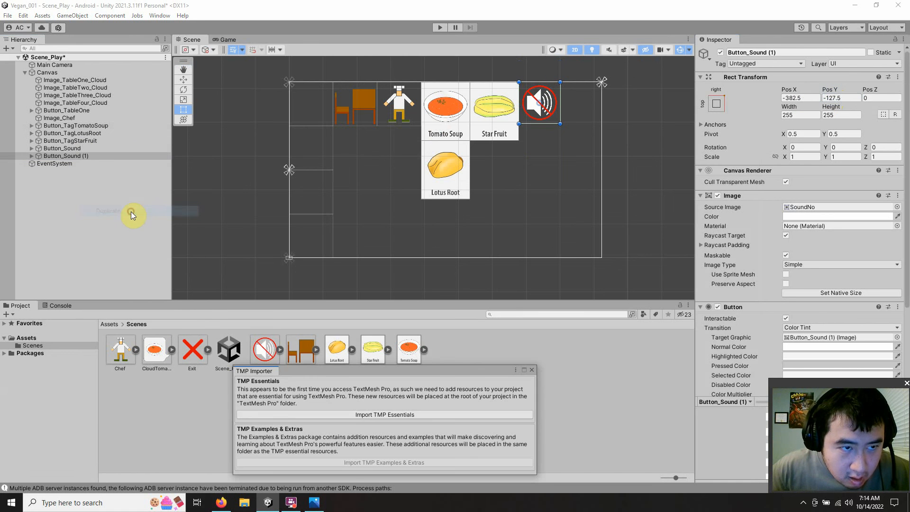
left_click(89, 156)
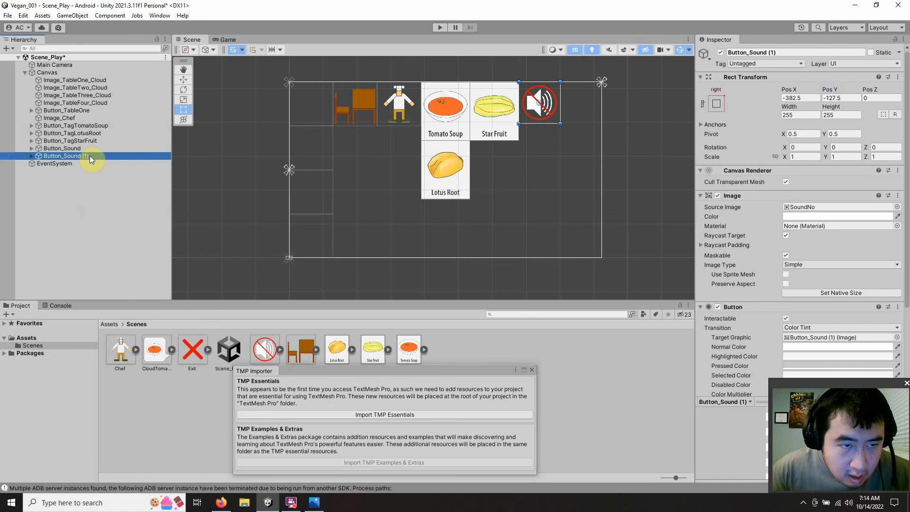
left_click(90, 156)
left_click_drag(90, 156, 64, 159)
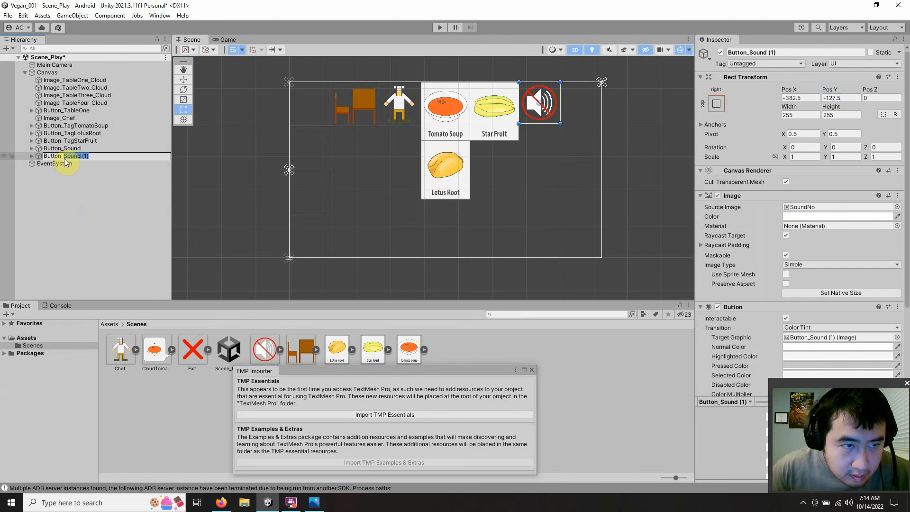
type("E")
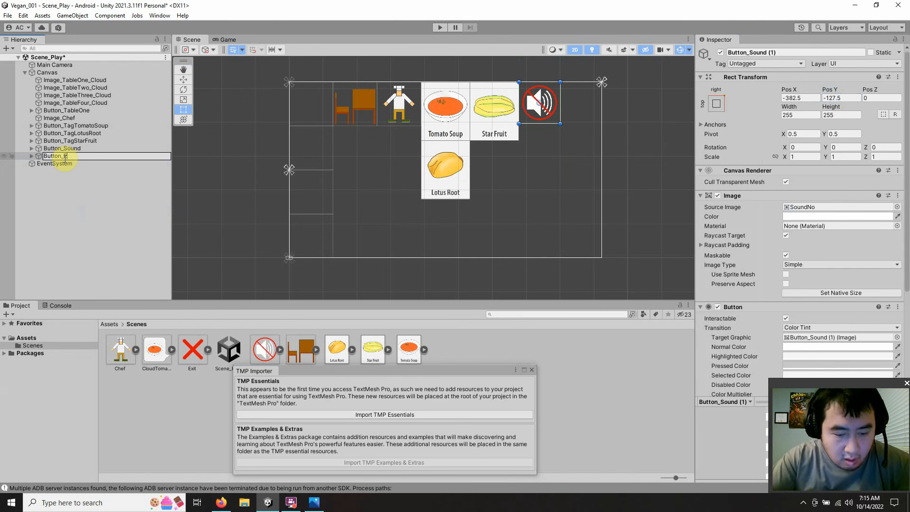
type("xit")
key("Return")
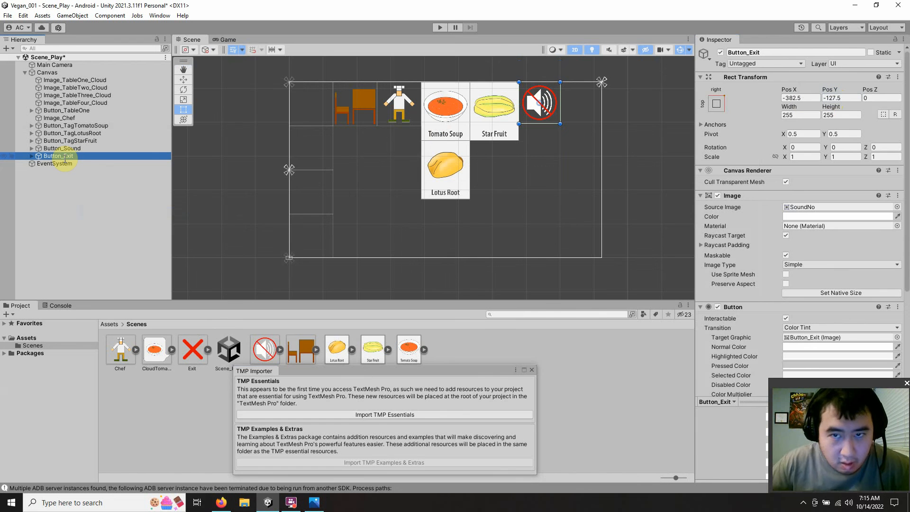
left_click(531, 371)
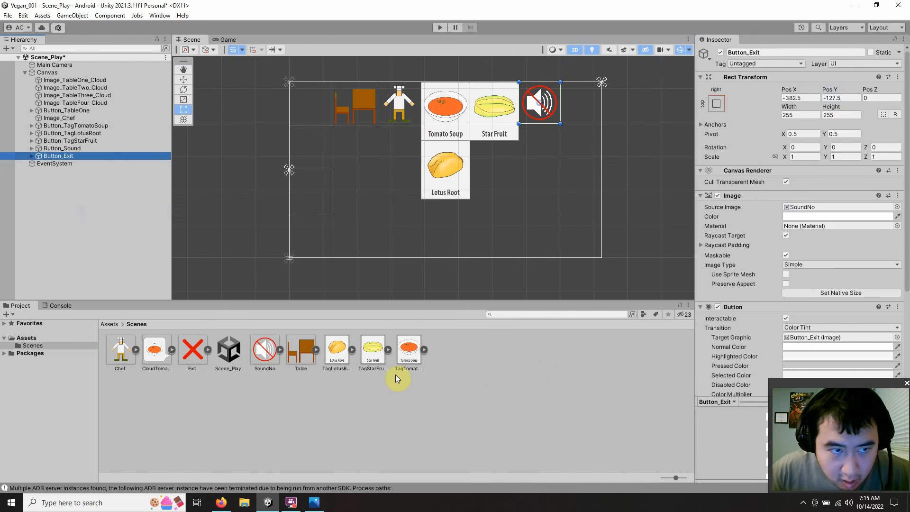
Step: Assign the Exit sprite as Button_Exit's source image and set its Pos X to -127.5
left_click_drag(192, 352, 815, 208)
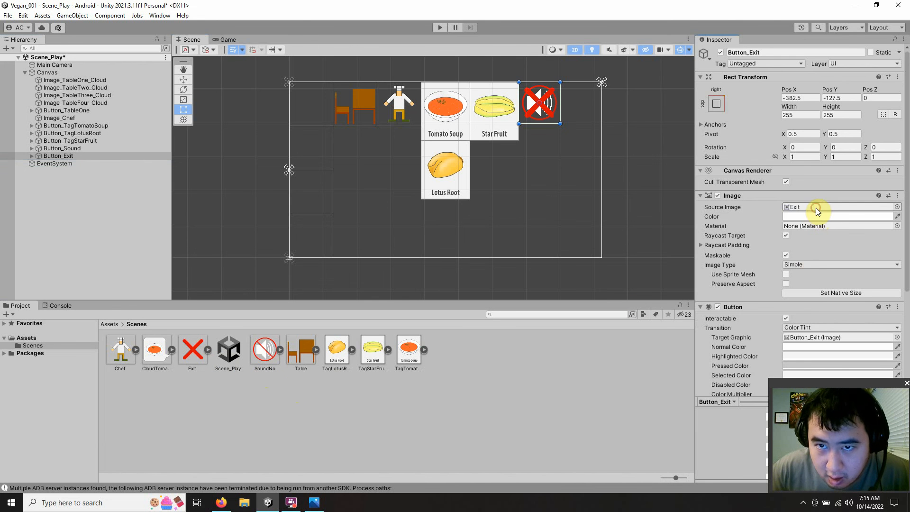
left_click(814, 98)
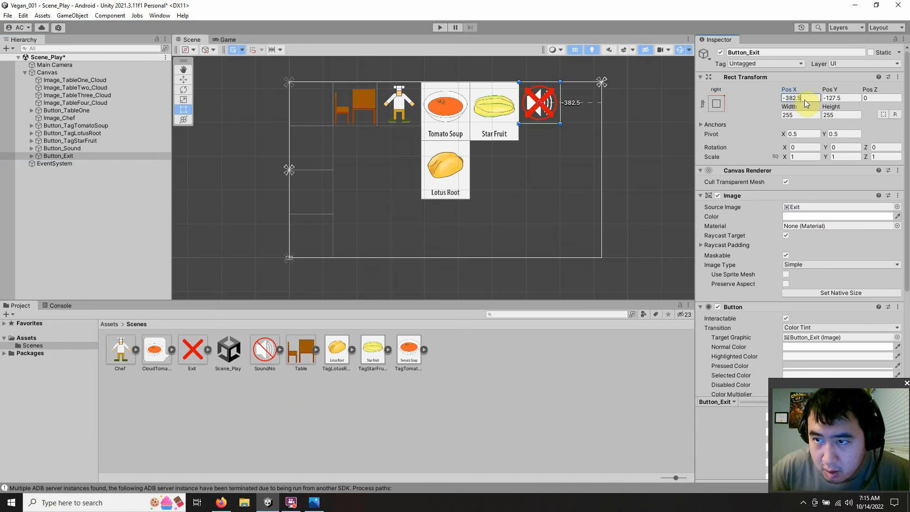
double_click(804, 100)
left_click(841, 98)
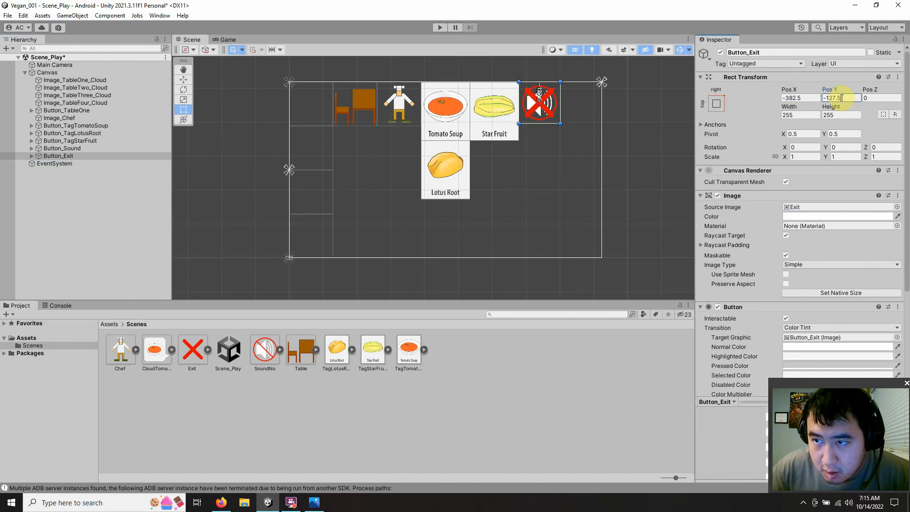
left_click(804, 98)
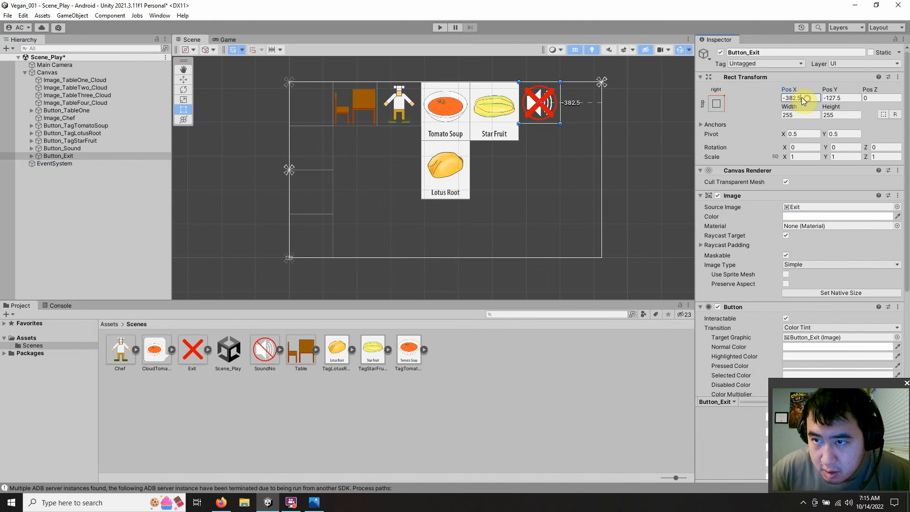
left_click_drag(804, 99, 789, 100)
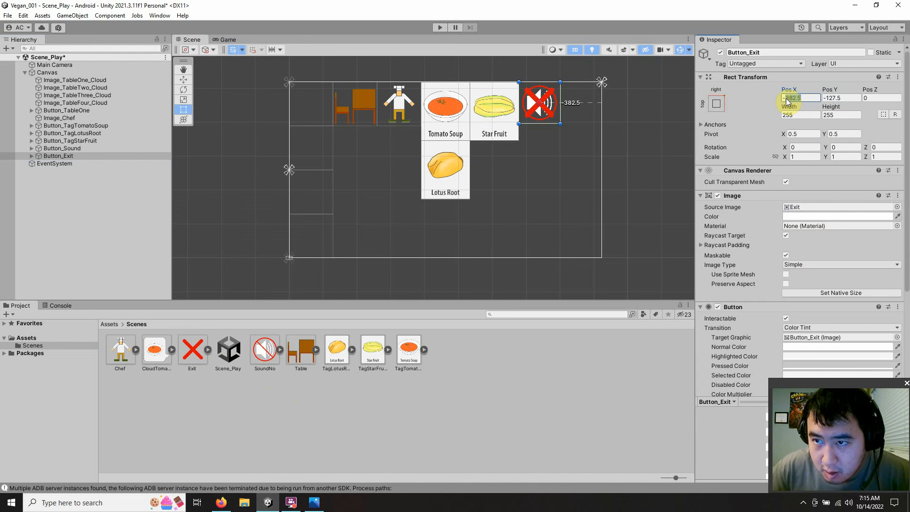
type("12")
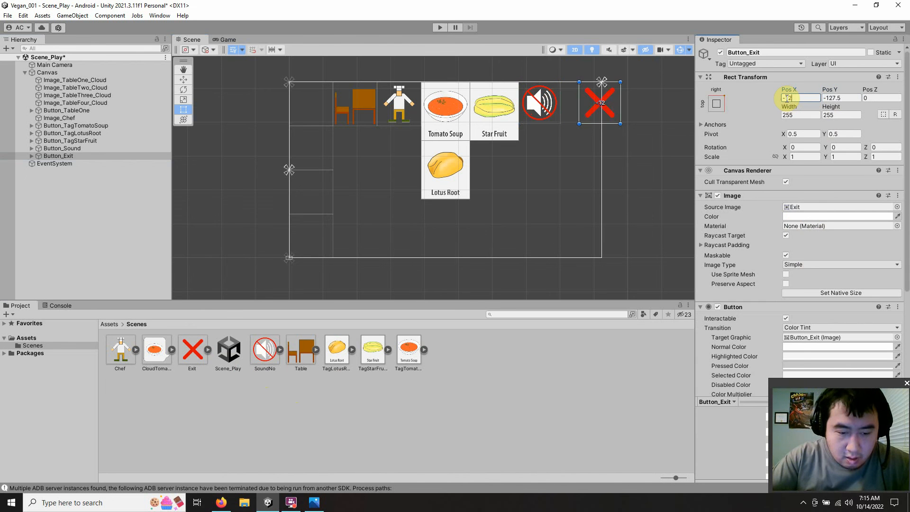
type("7.5")
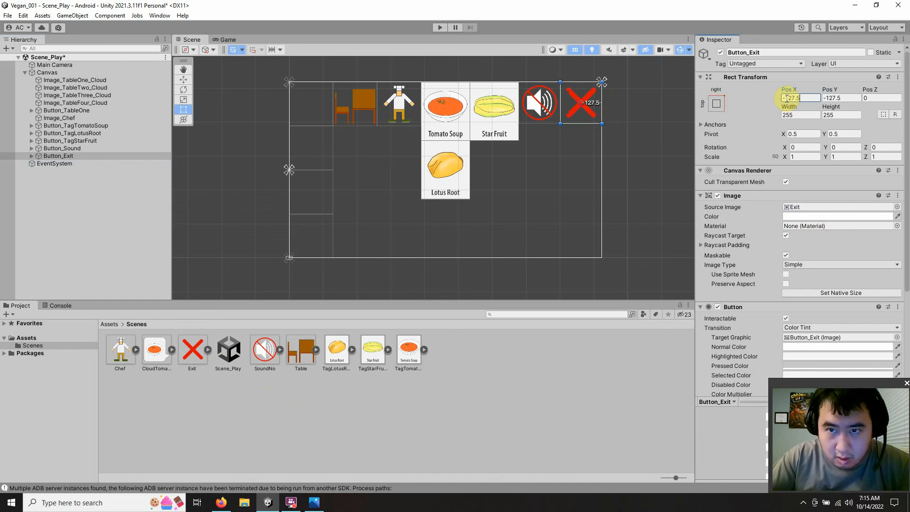
left_click(647, 148)
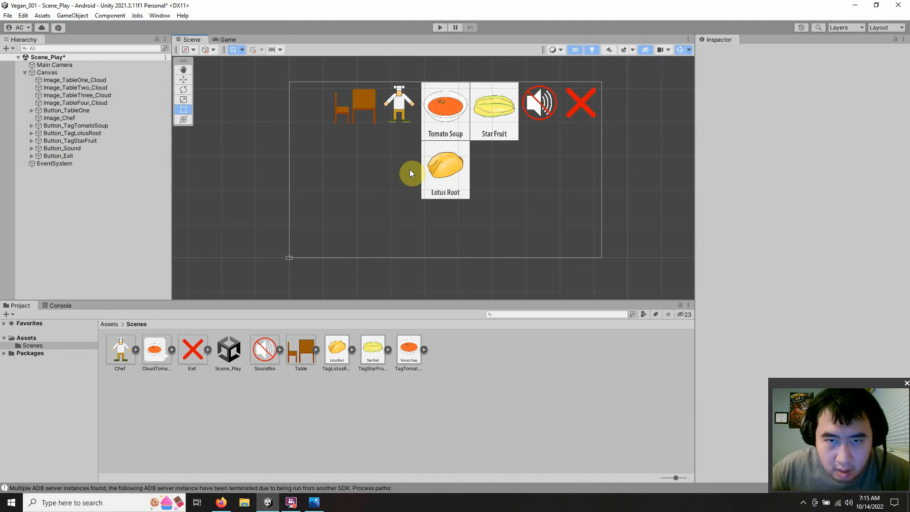
Step: Save the scene and check the canvas layout in the Game view
left_click(7, 16)
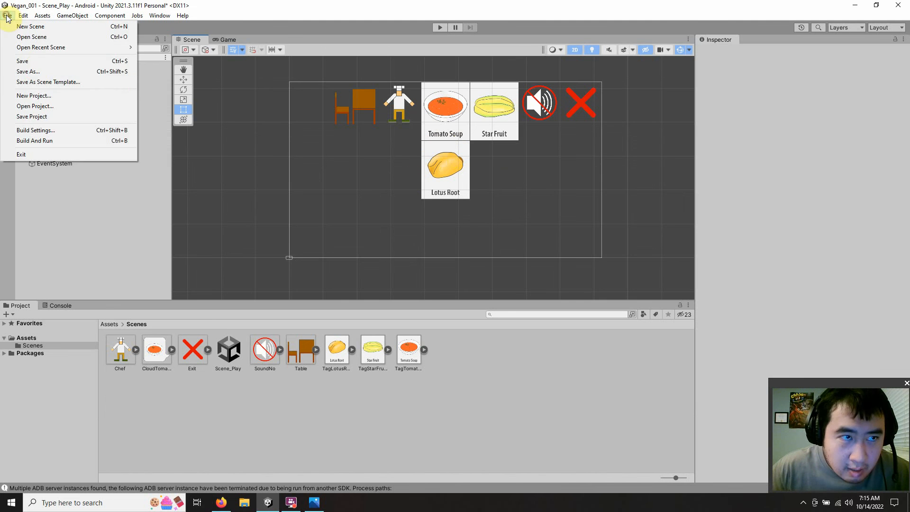
left_click(33, 65)
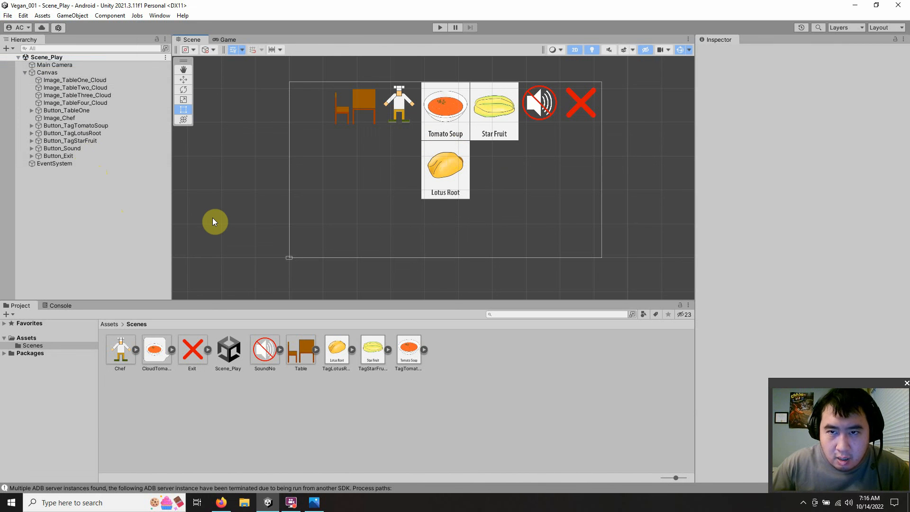
left_click(225, 40)
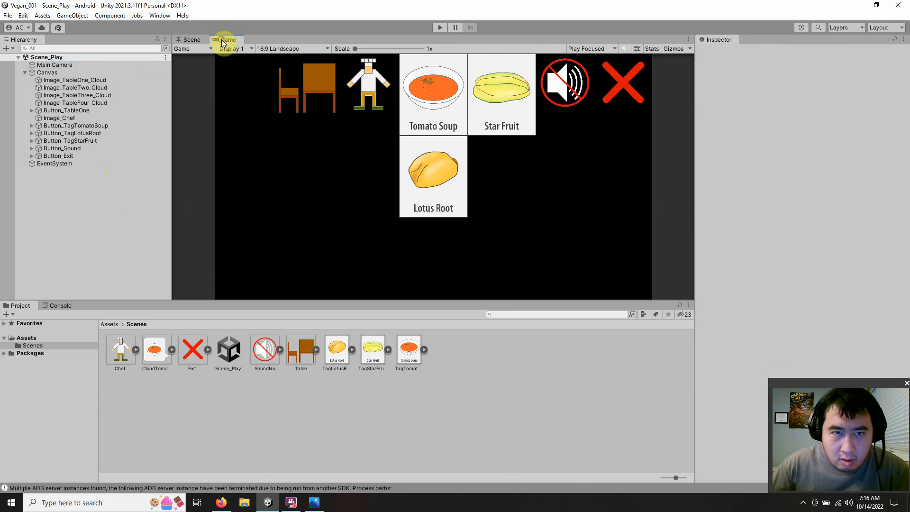